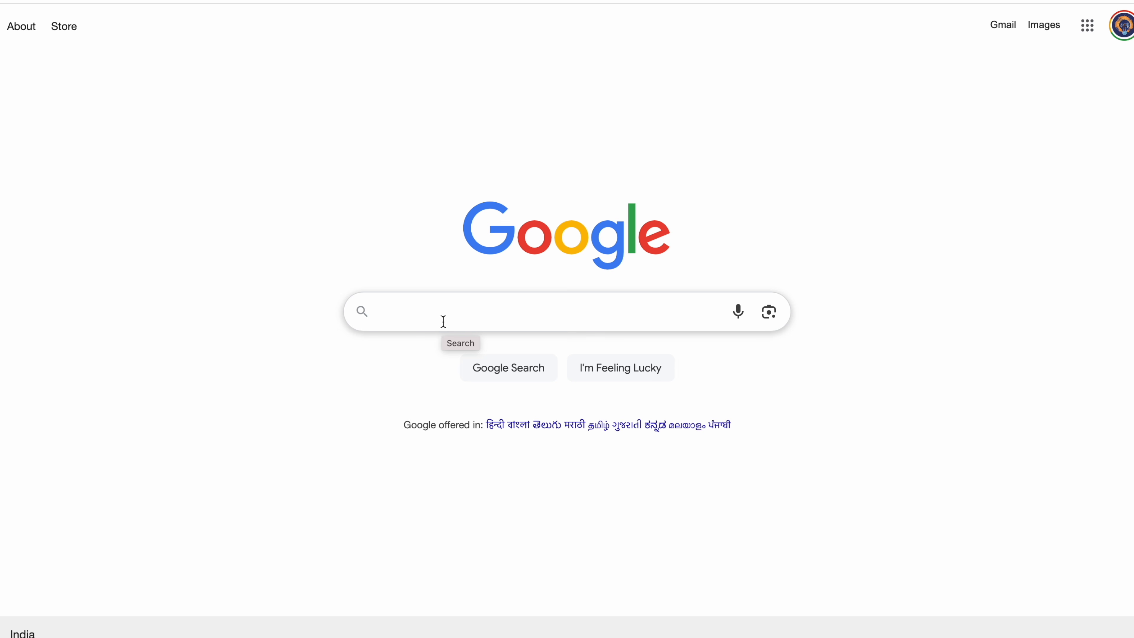
- Search the web for "zoho sheet" and open the Create Spreadsheets for Free - Zoho Sheet result
left_click(443, 316)
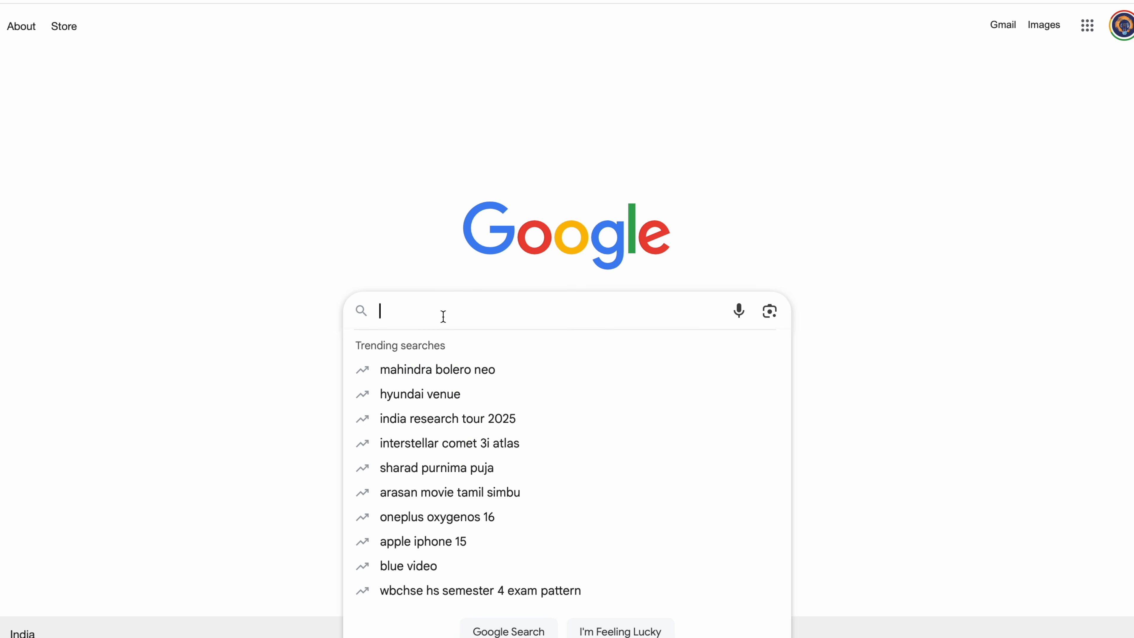
type("zoho sheet")
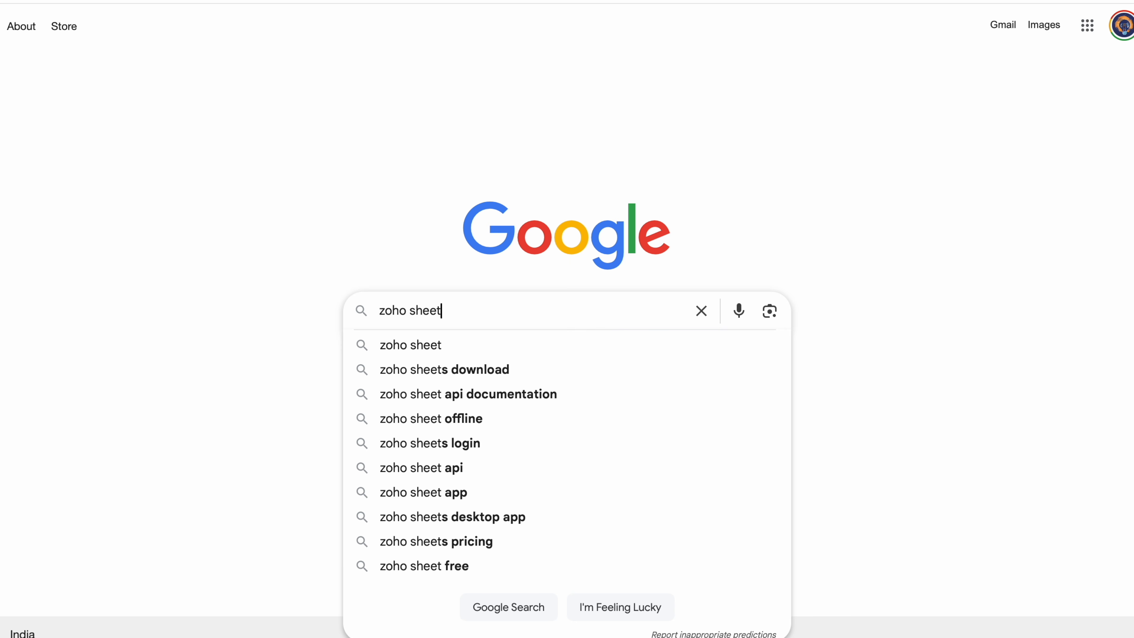
left_click(427, 349)
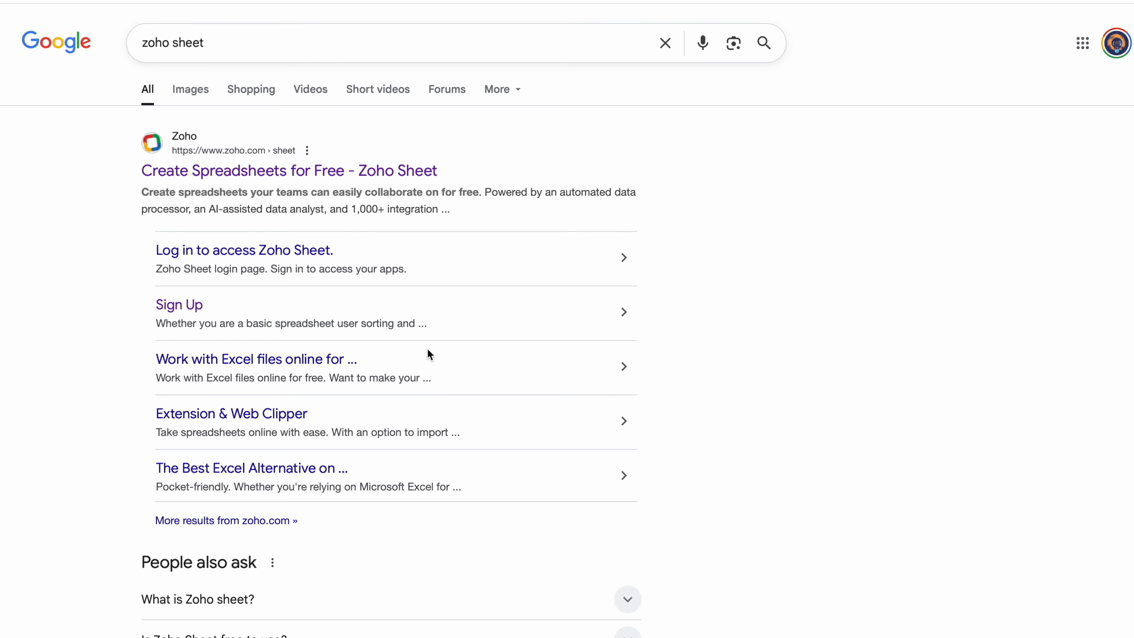
left_click(279, 178)
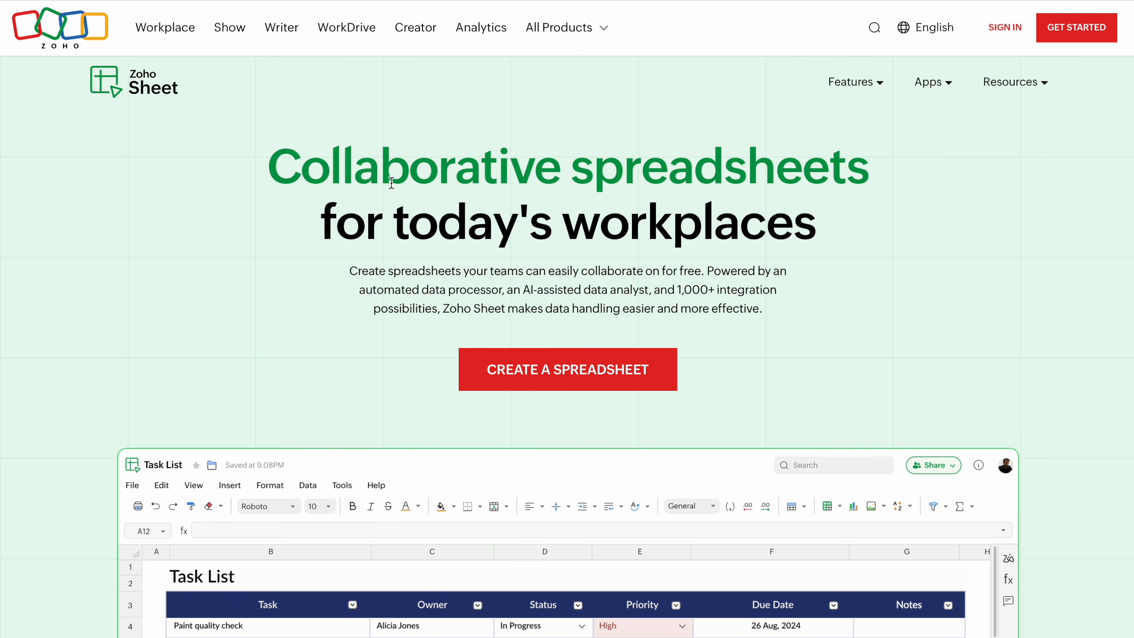
- Open the Zoho Sheet sign-up page and switch to signing in with an existing Zoho account
left_click(926, 35)
left_click(1073, 36)
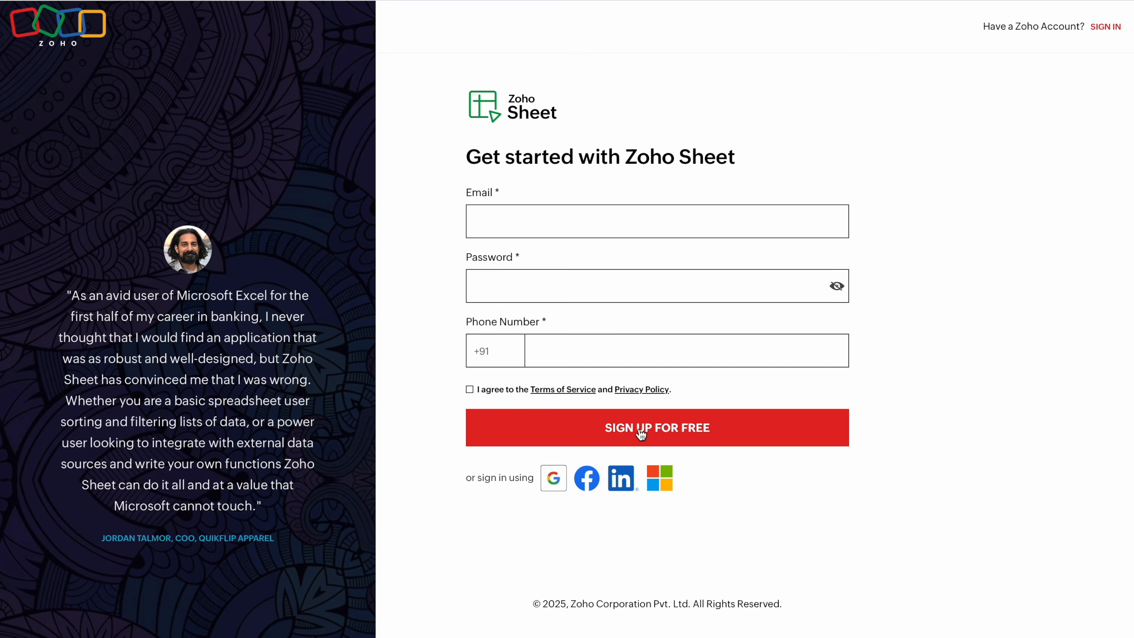
left_click(1112, 27)
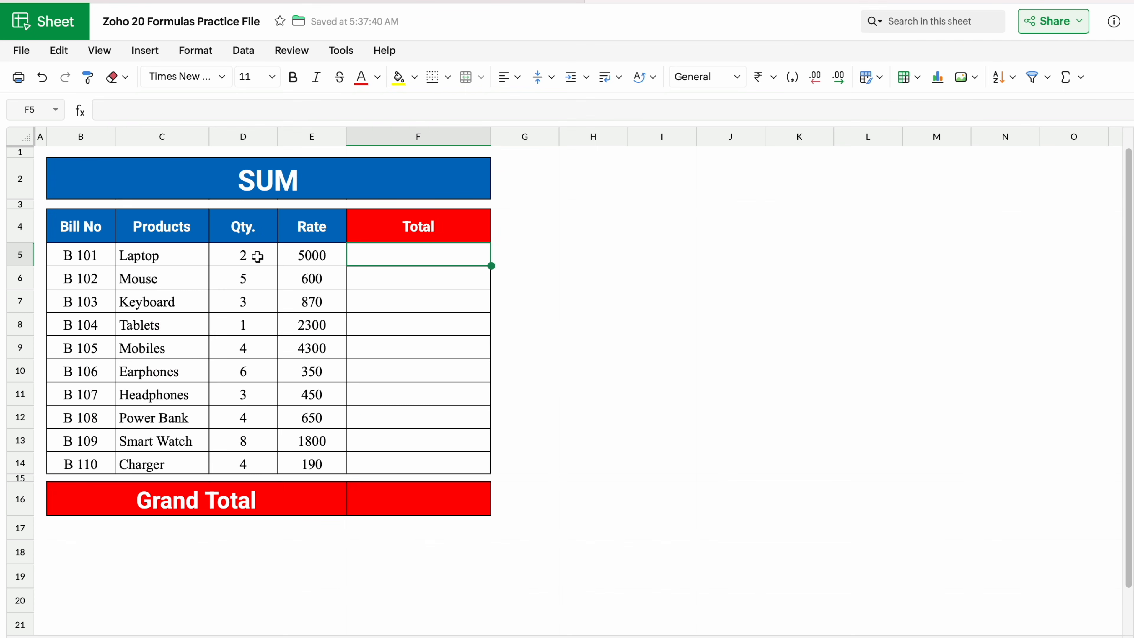
- Calculate the Total for Laptop in F5 as quantity times rate with =D5*E5 and fill the formula down to F14
left_click(258, 256)
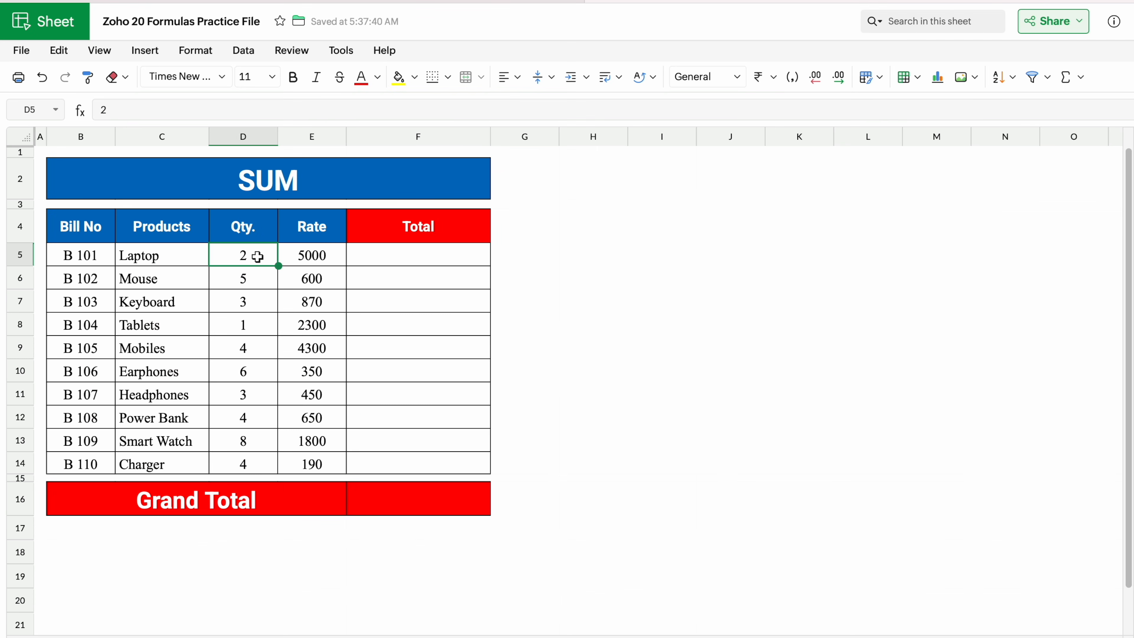
left_click(318, 250)
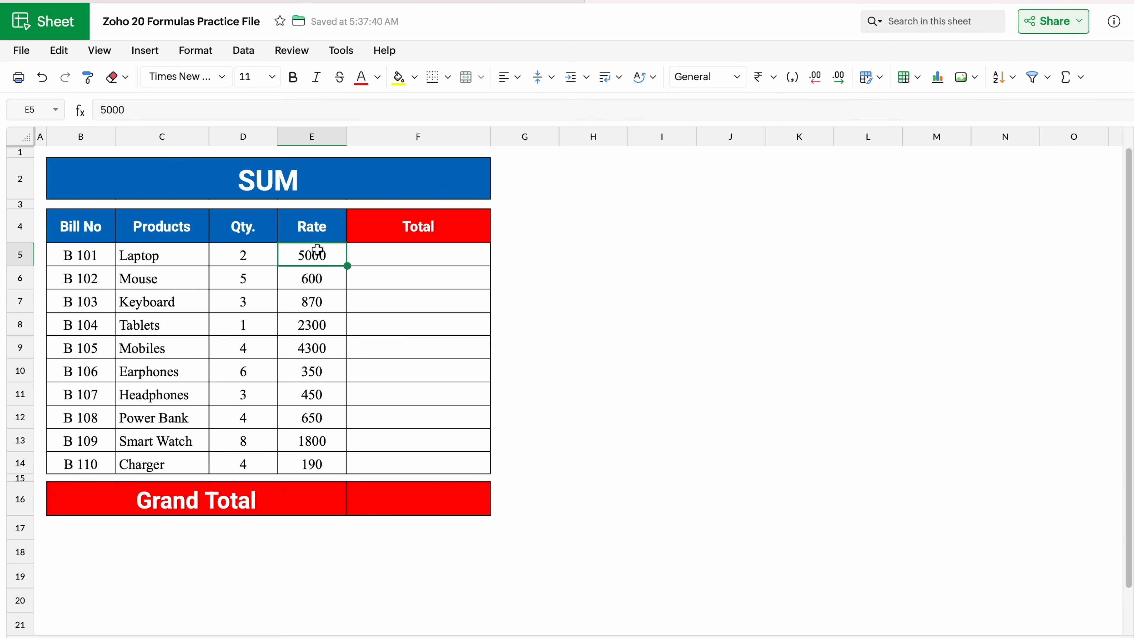
left_click(397, 249)
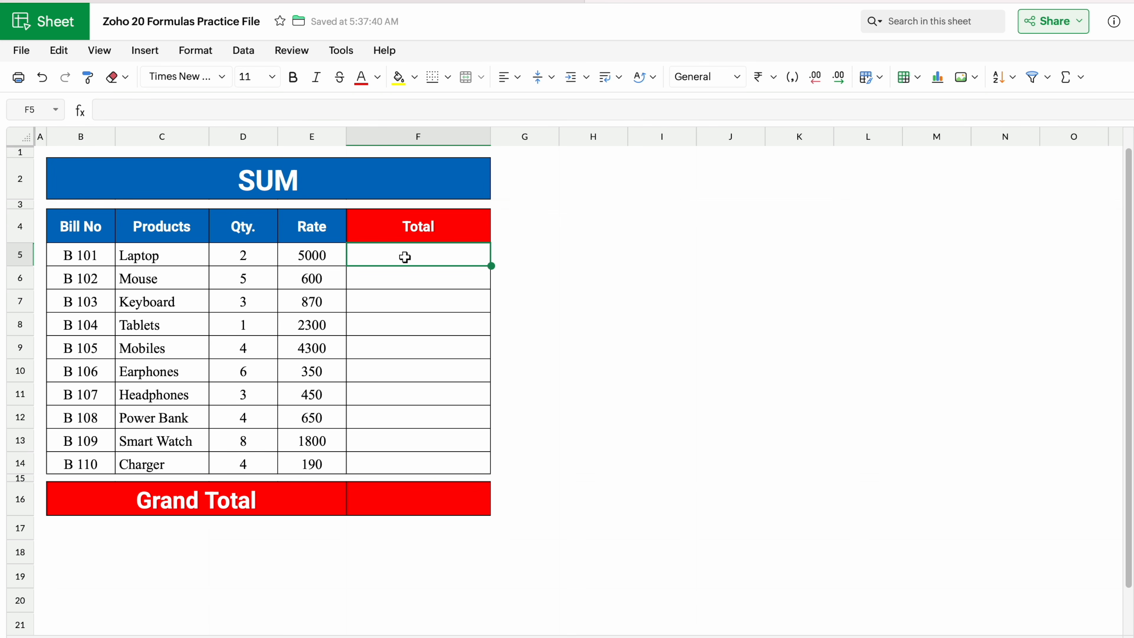
type("=")
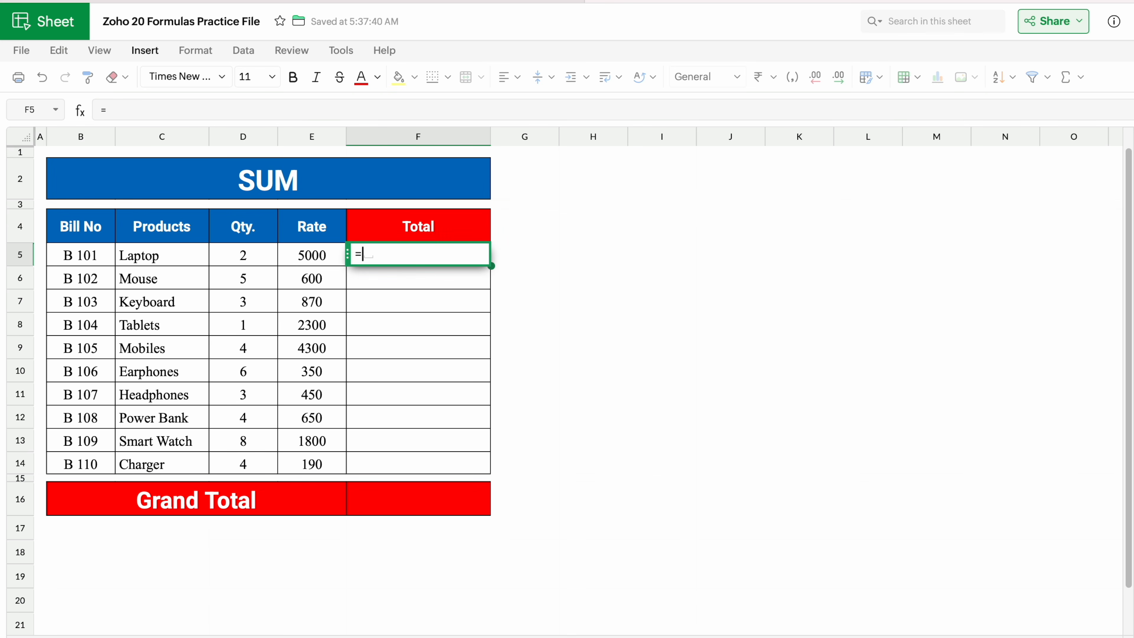
left_click(262, 255)
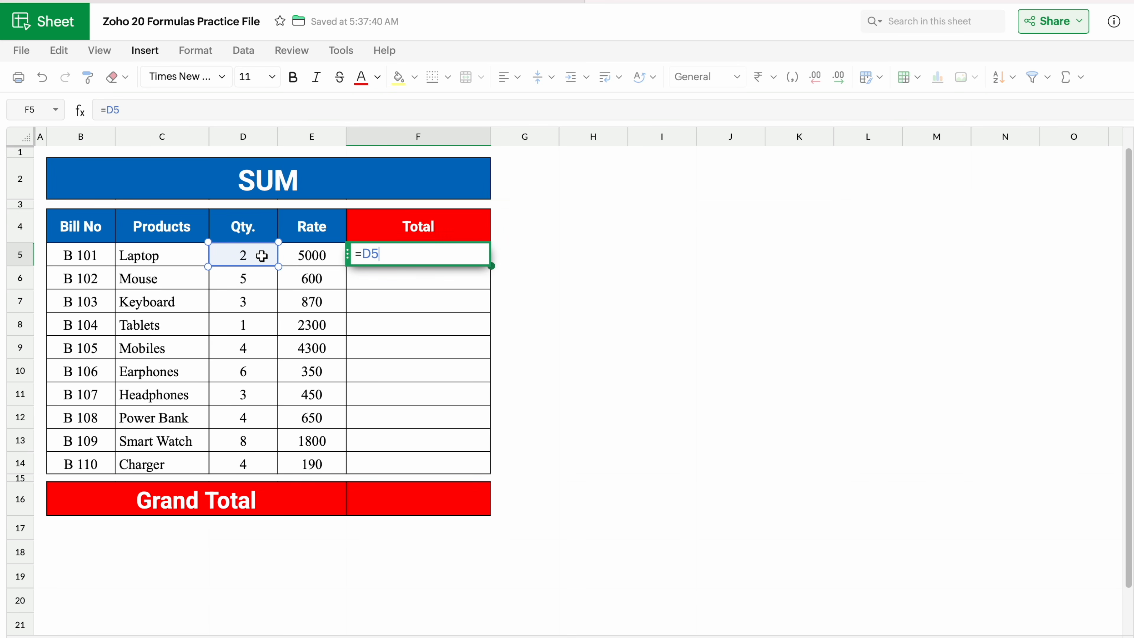
type("*")
left_click(335, 255)
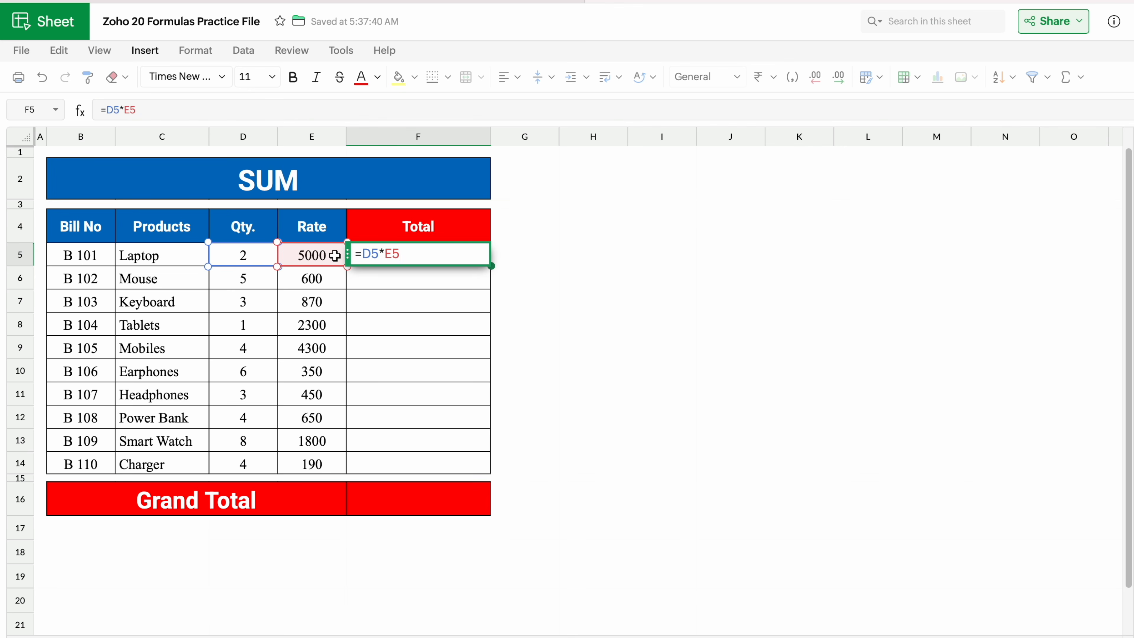
key("Return")
left_click(354, 256)
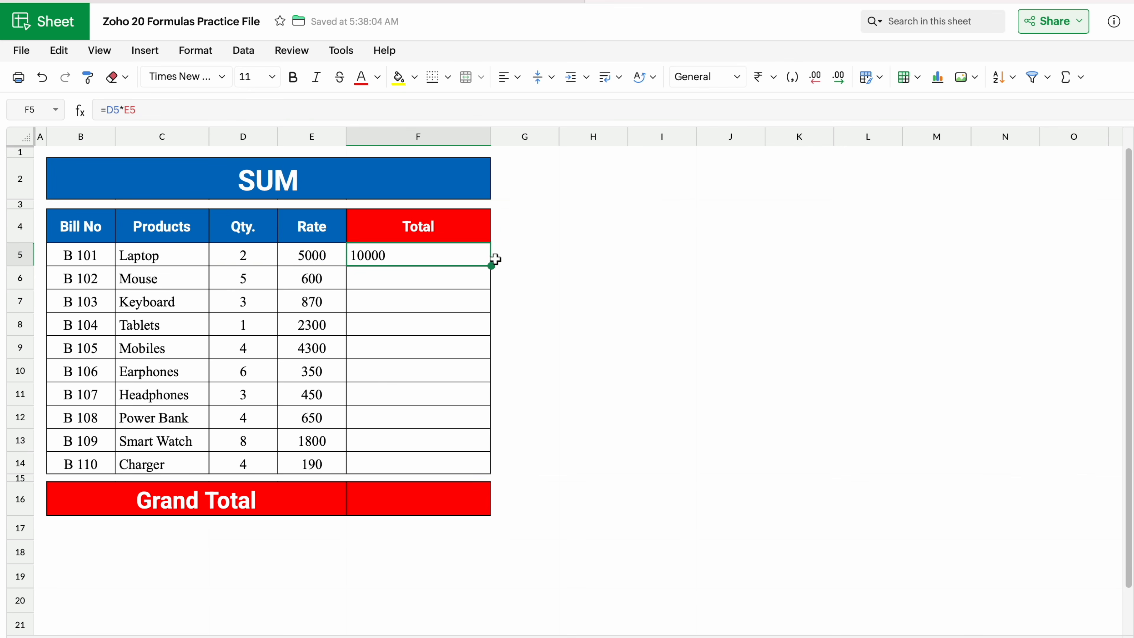
double_click(490, 266)
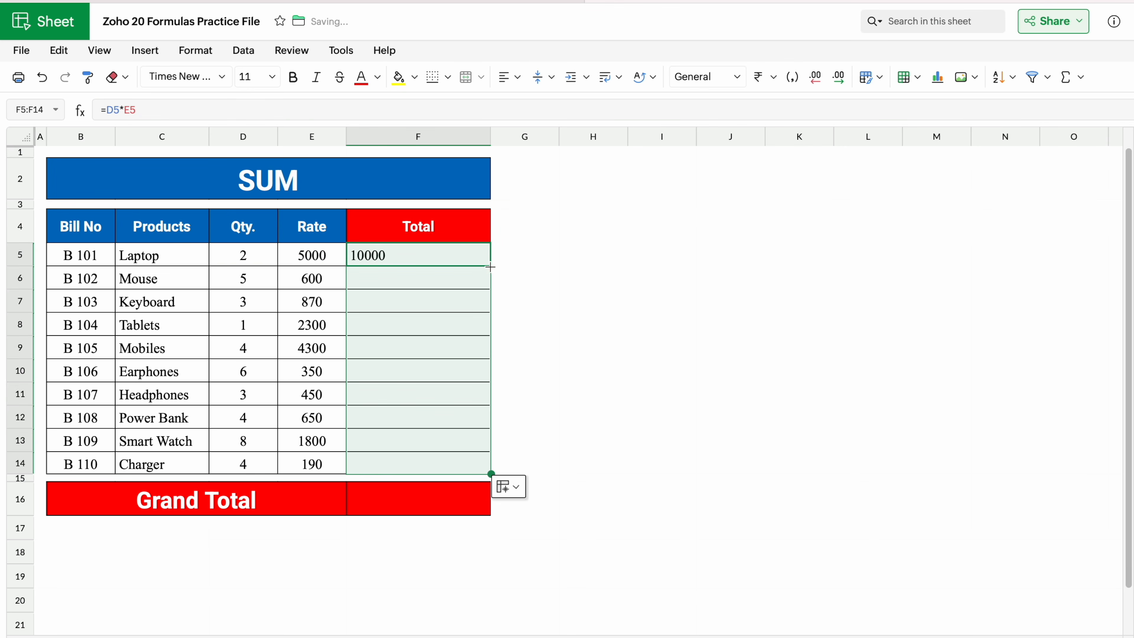
- Calculate the Grand Total in F16 with =SUM(F5:F14)
left_click(390, 499)
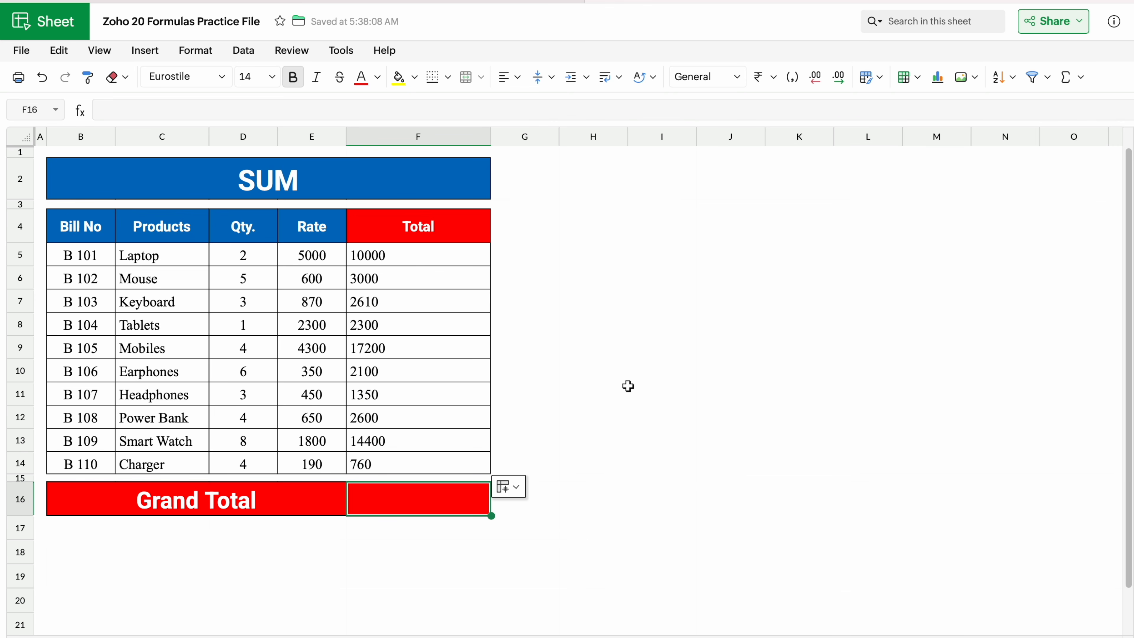
type("=")
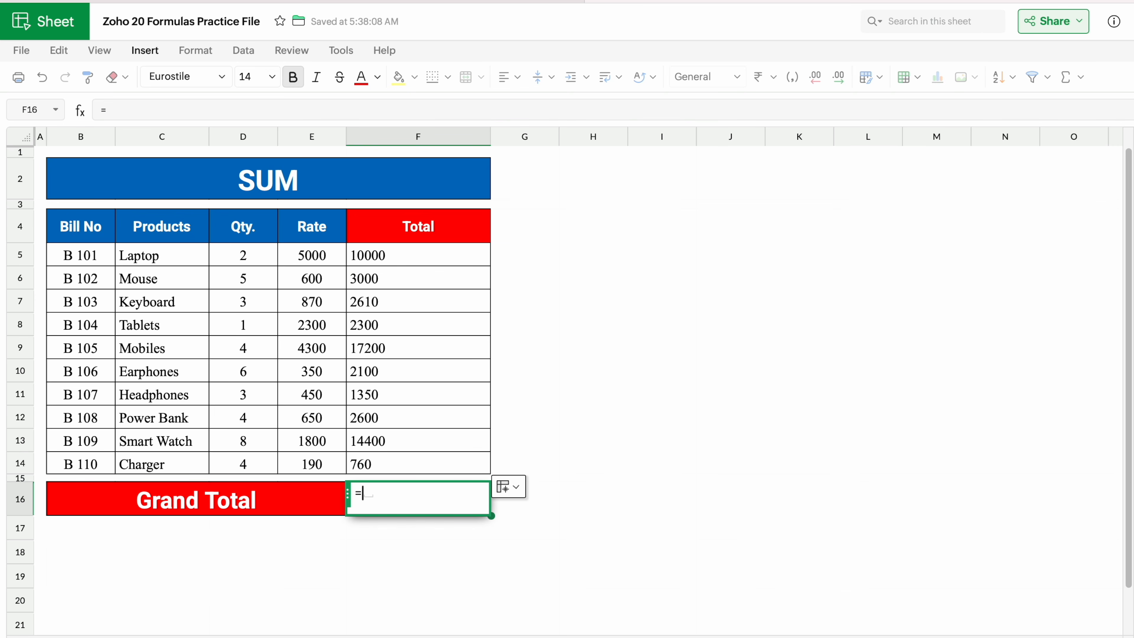
type("SUM")
left_click(387, 312)
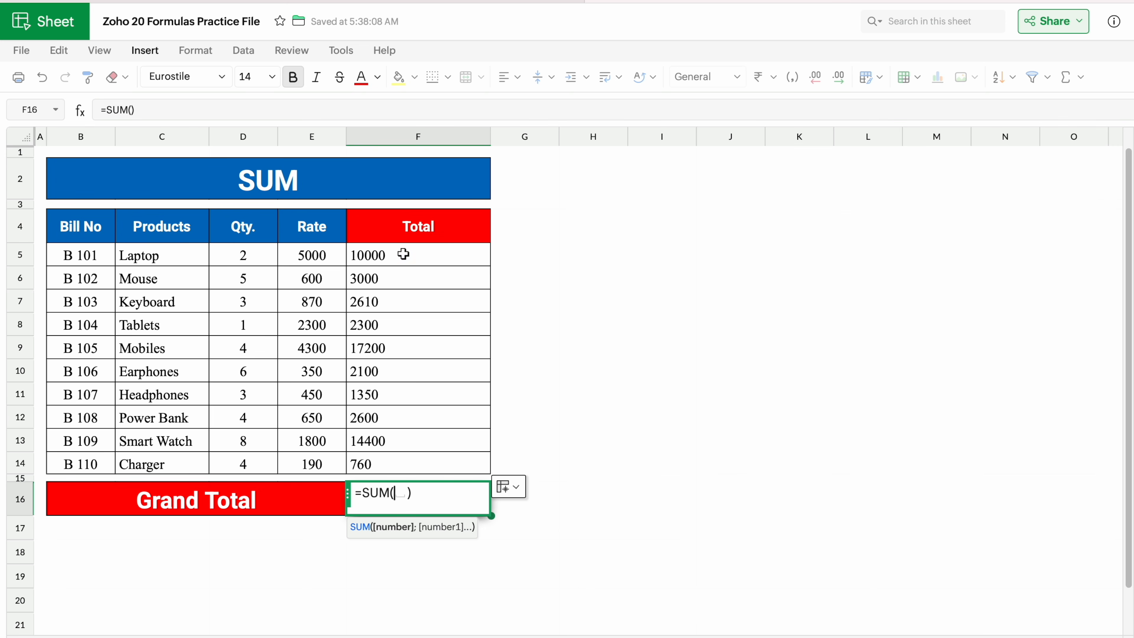
left_click_drag(403, 254, 410, 454)
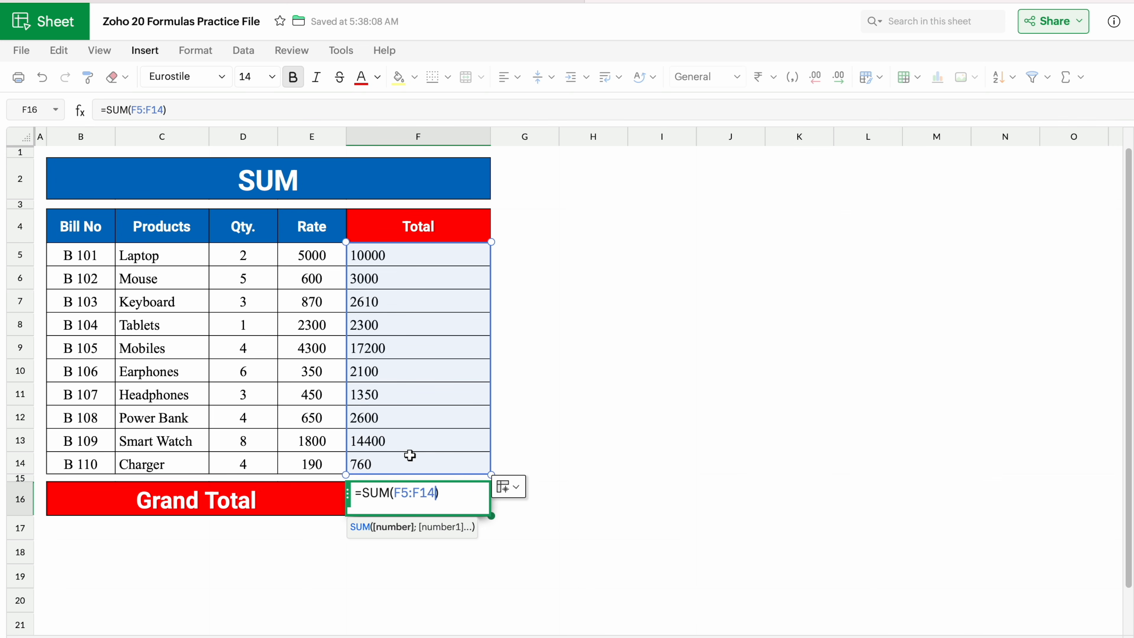
key("Return")
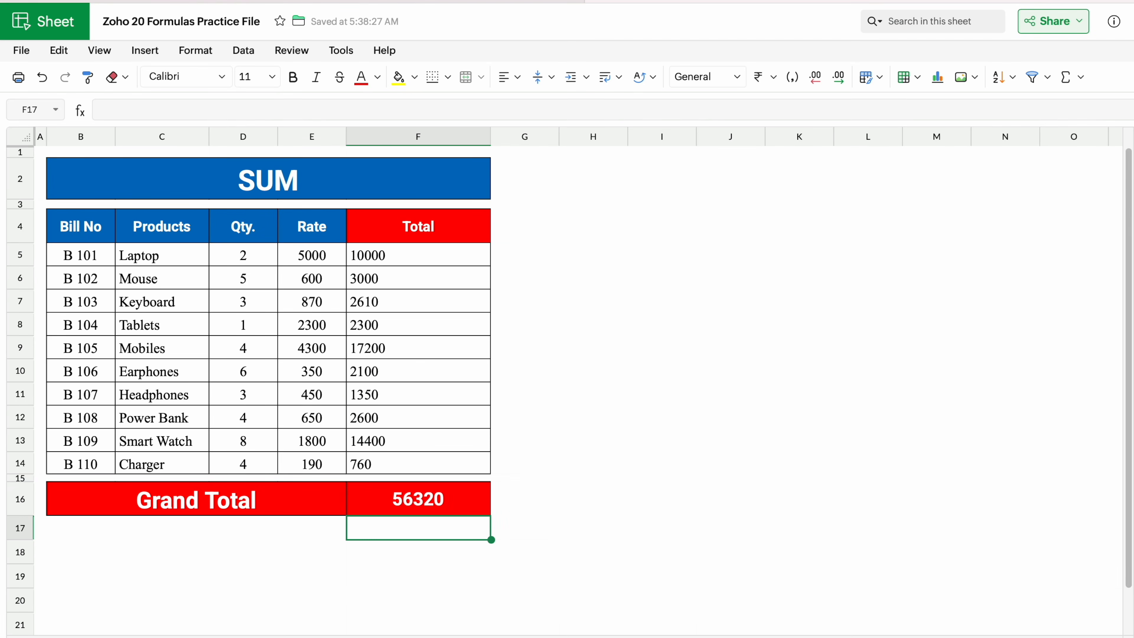
left_click(447, 503)
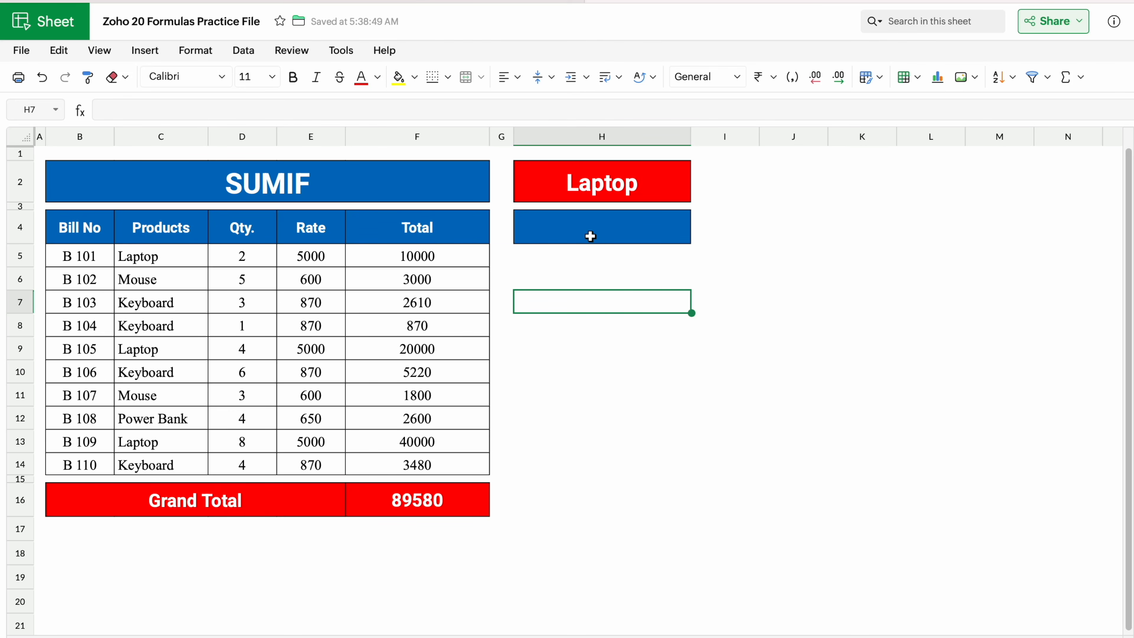
- On the SUMIF sheet, total the Laptop sales in H4 with =SUMIF(C5:F14,H2,F5:F14)
left_click(582, 241)
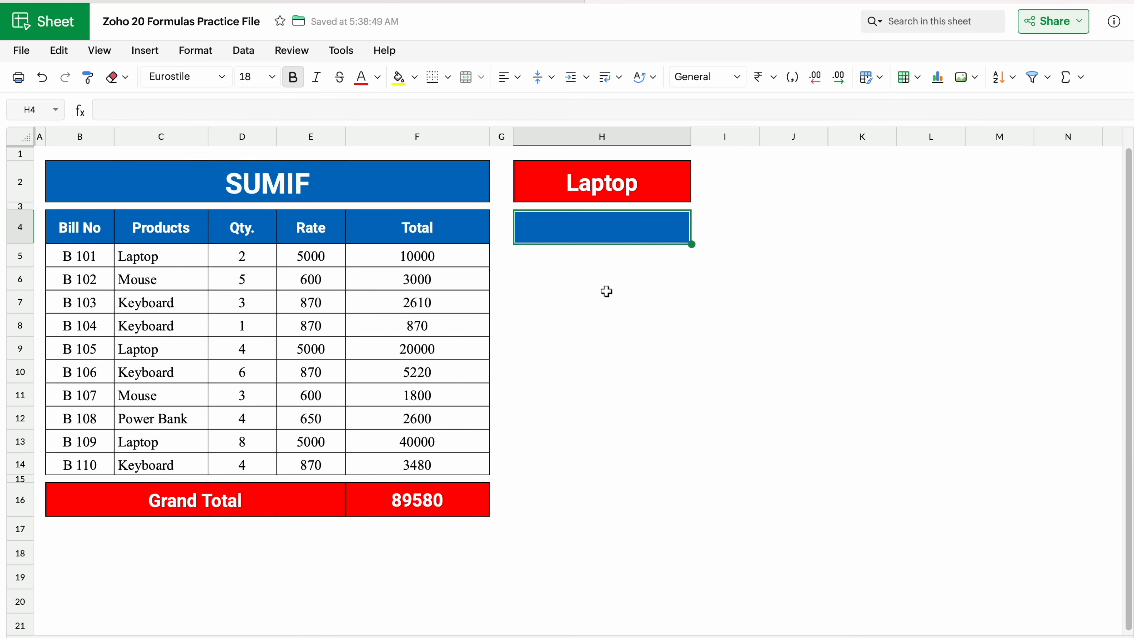
type("=SUM")
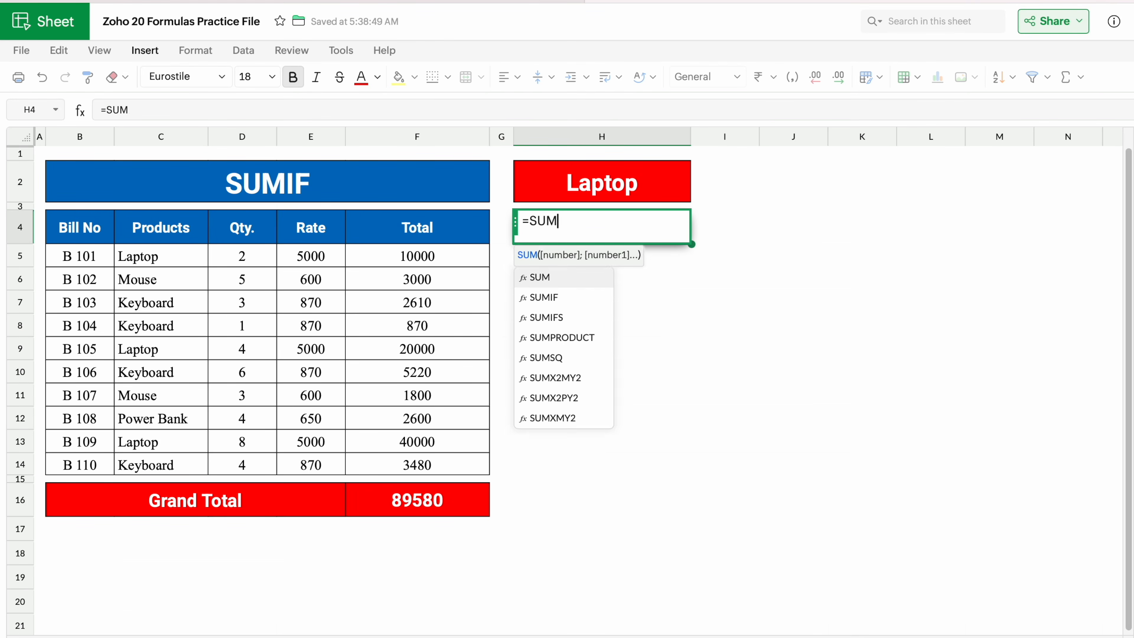
type("IF")
left_click(555, 280)
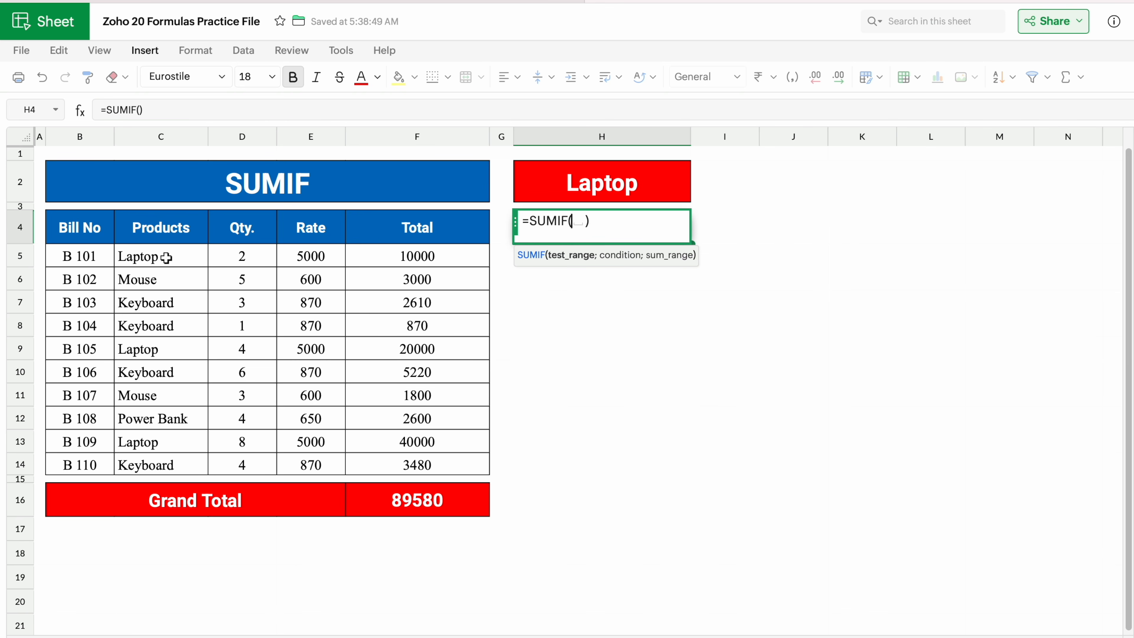
left_click_drag(166, 257, 417, 462)
type(",")
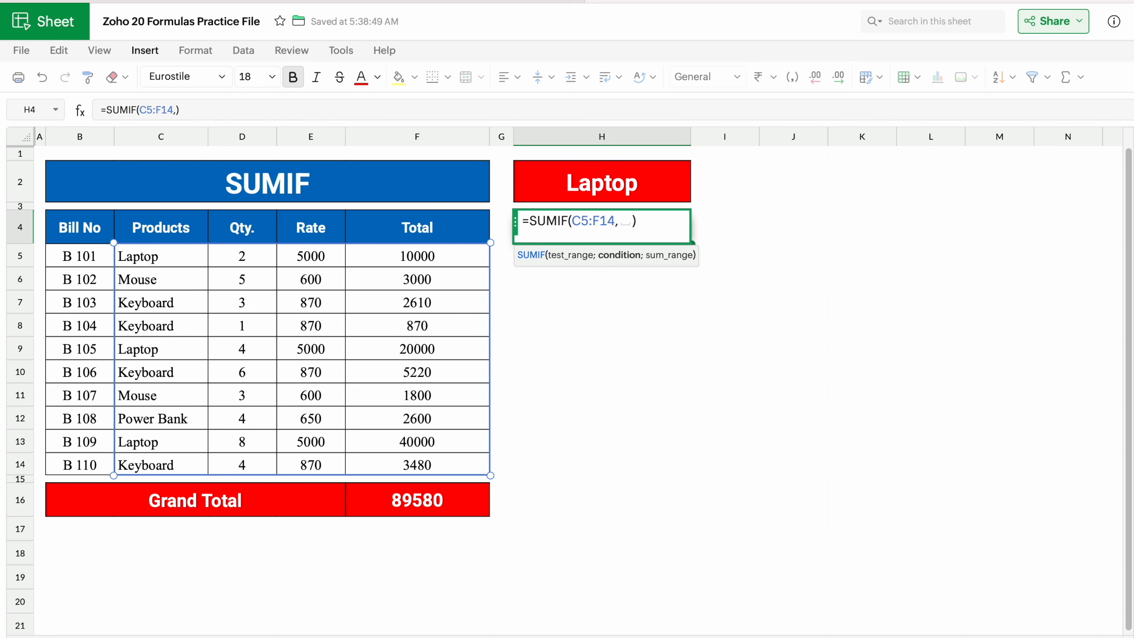
left_click(621, 188)
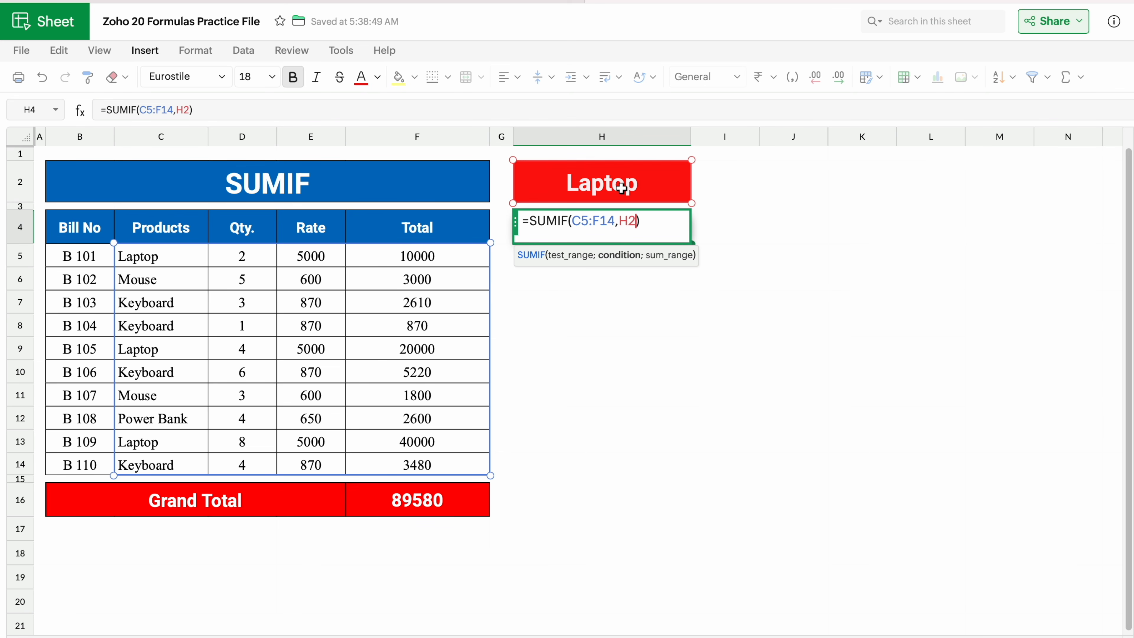
type(",")
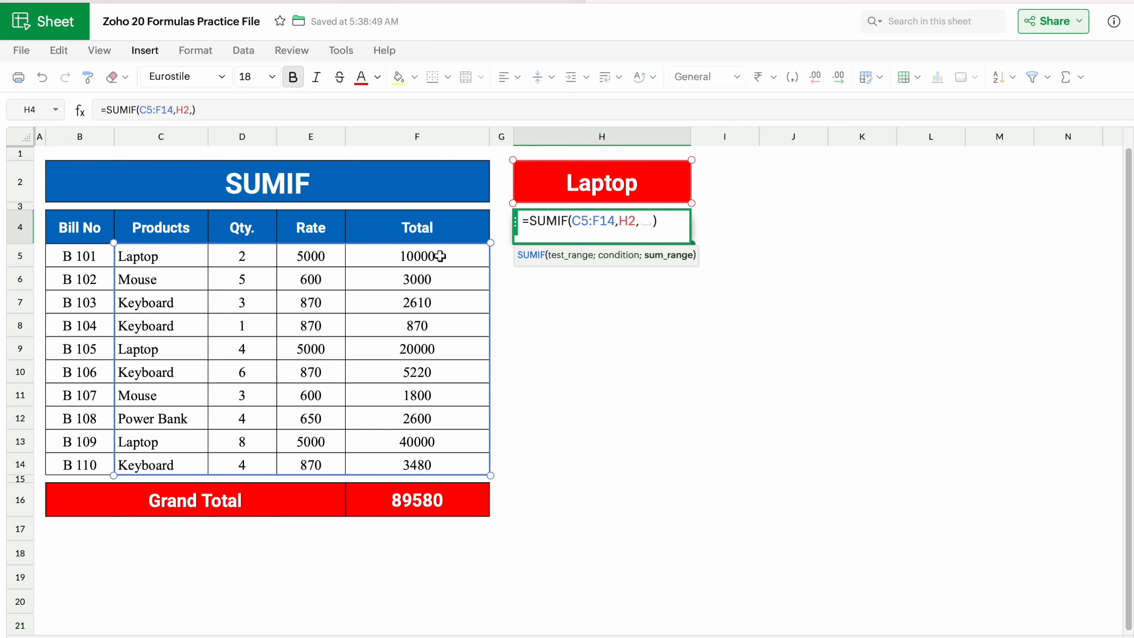
left_click_drag(441, 256, 447, 466)
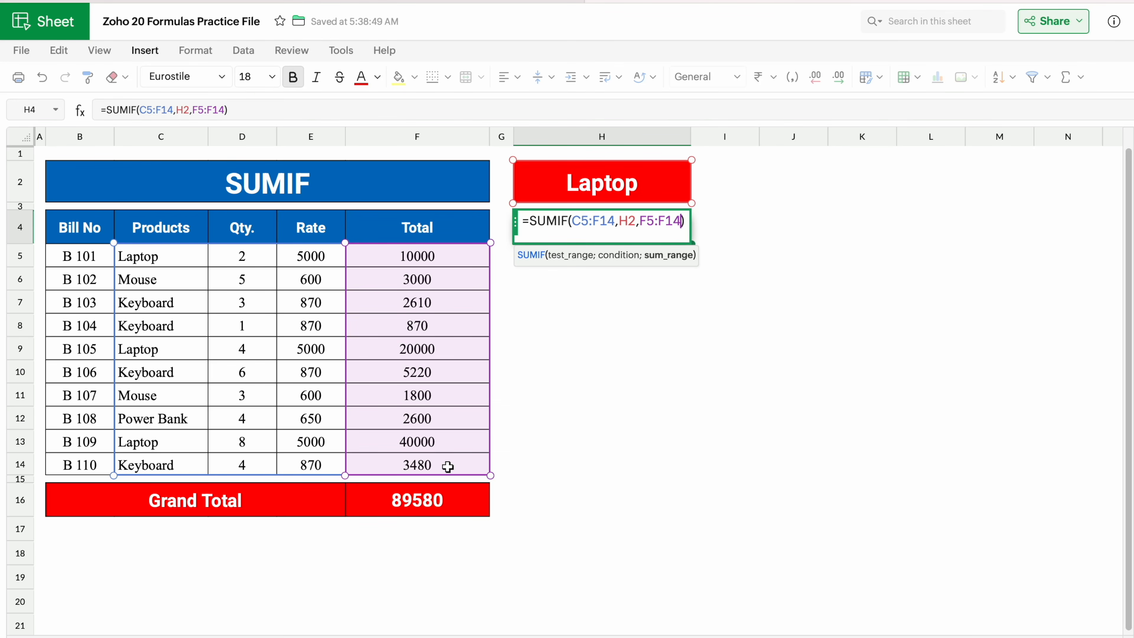
key("Return")
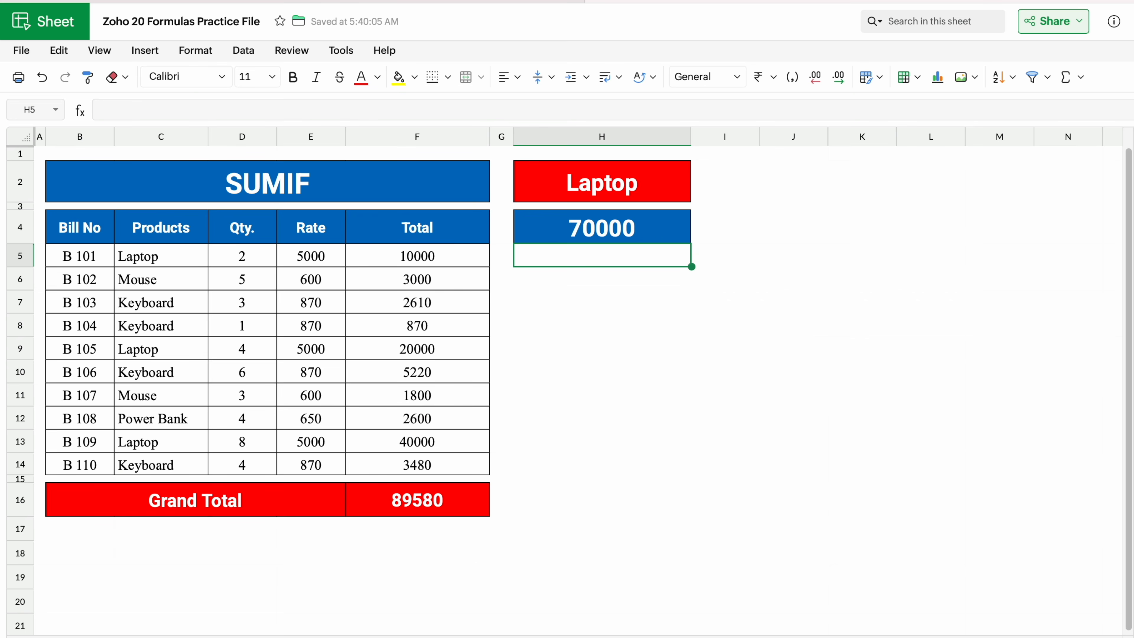
- Cross-check the Laptop total in H6 by adding the three Laptop rows with =F5+F9+F13
left_click(606, 288)
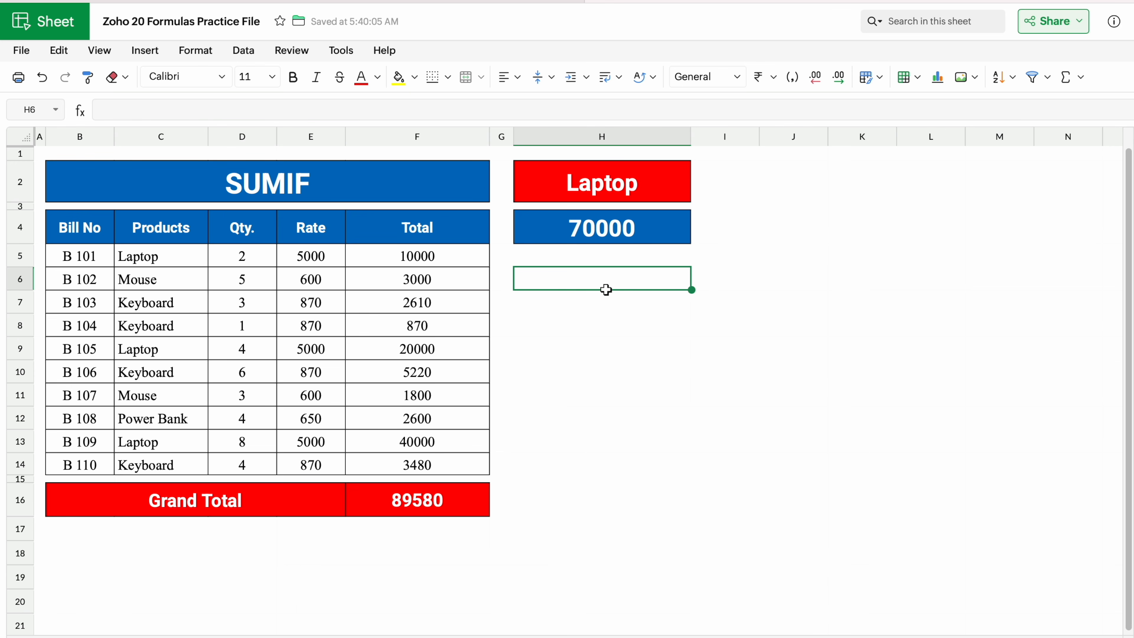
type("=")
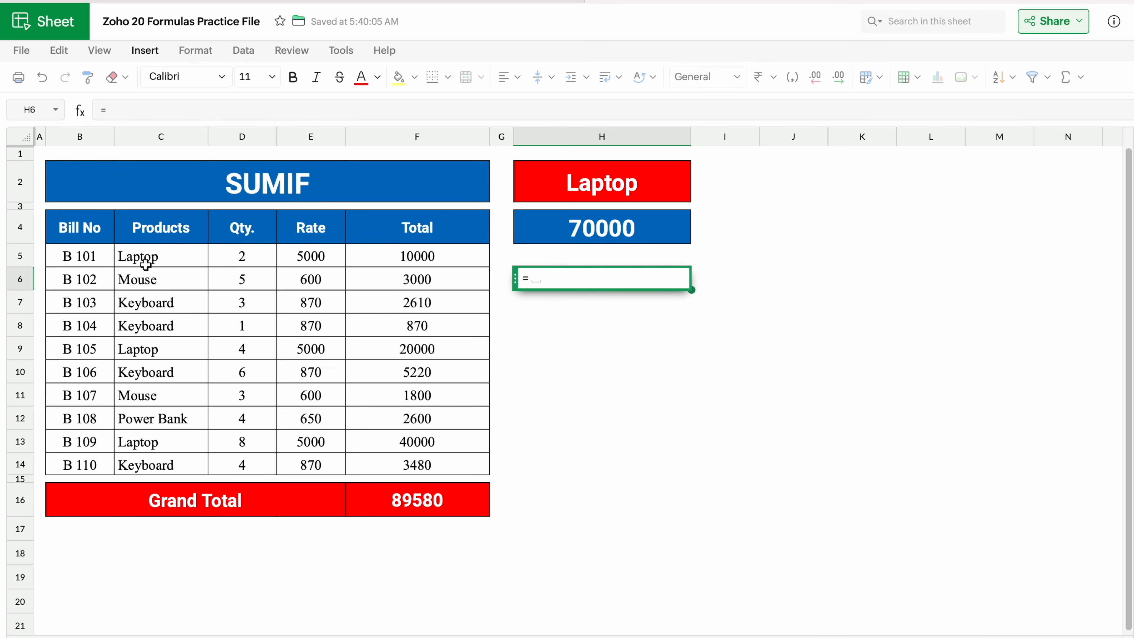
left_click(406, 257)
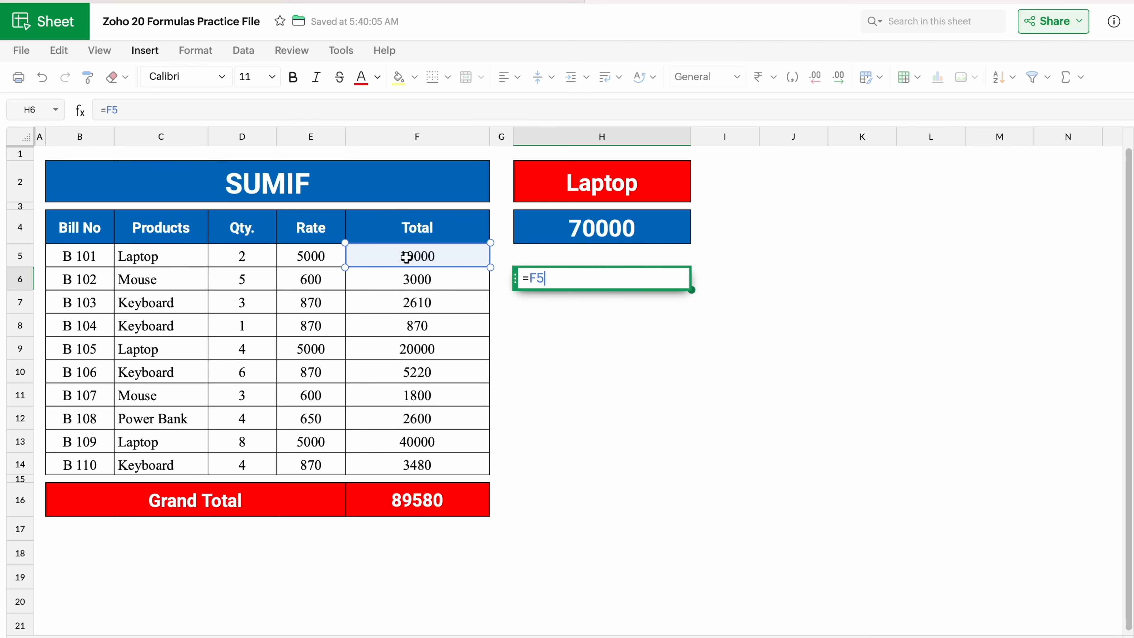
type("+")
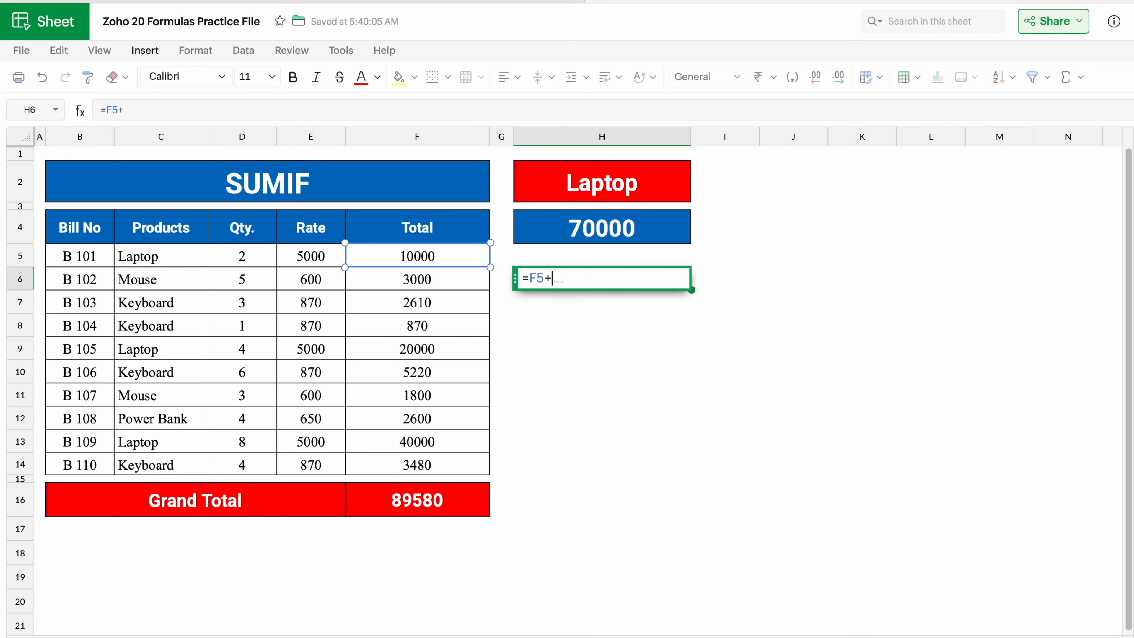
left_click(414, 348)
type("+")
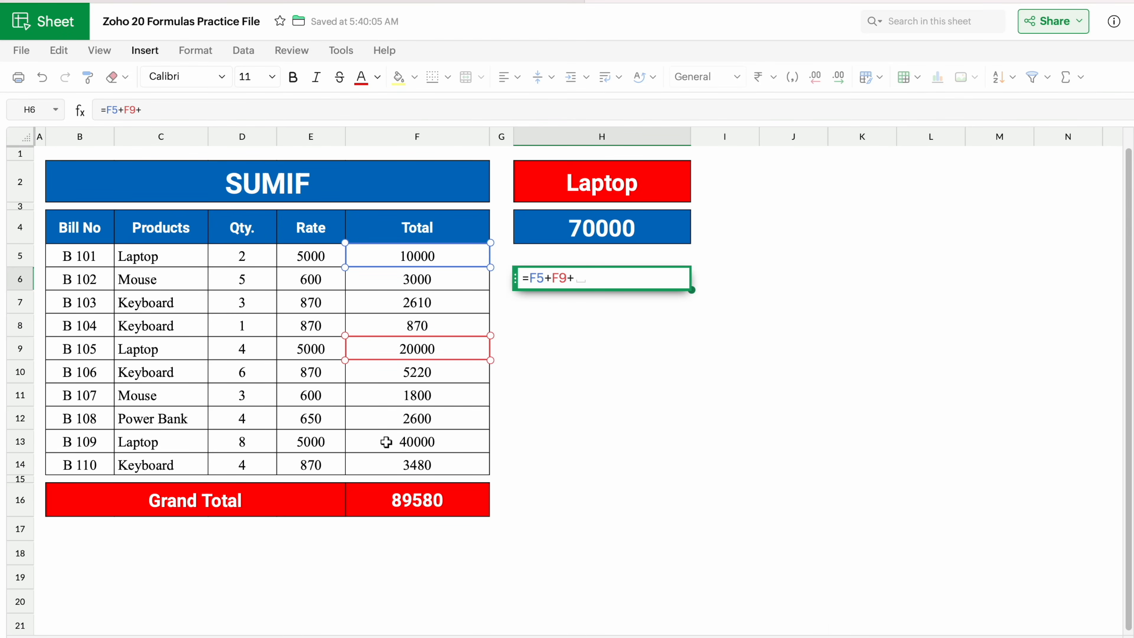
left_click(387, 442)
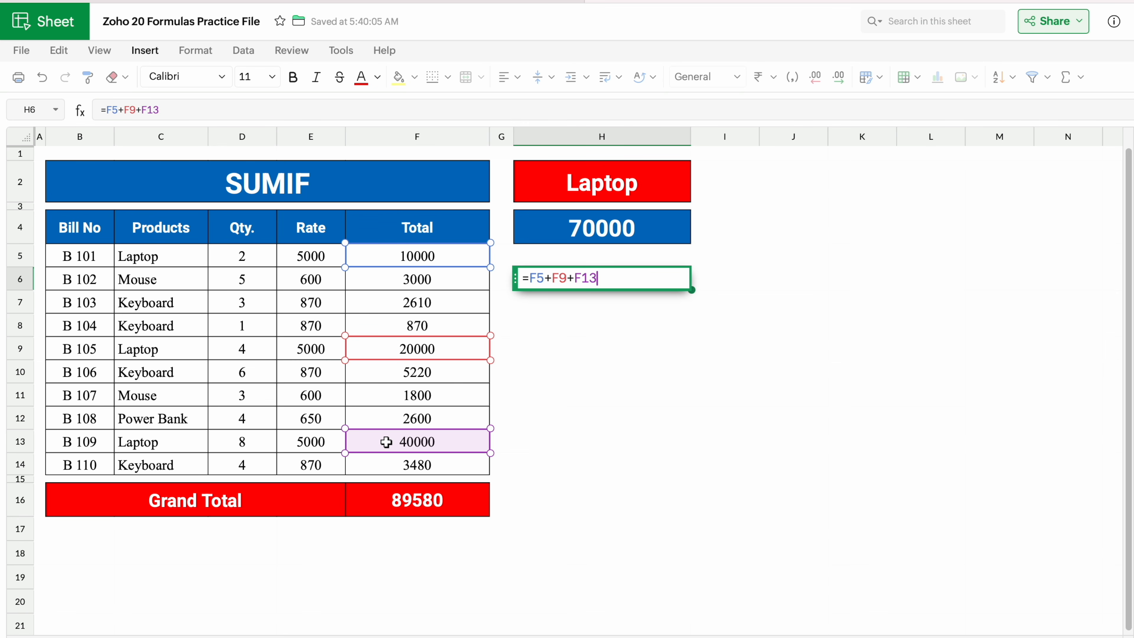
key("Return")
left_click(607, 272)
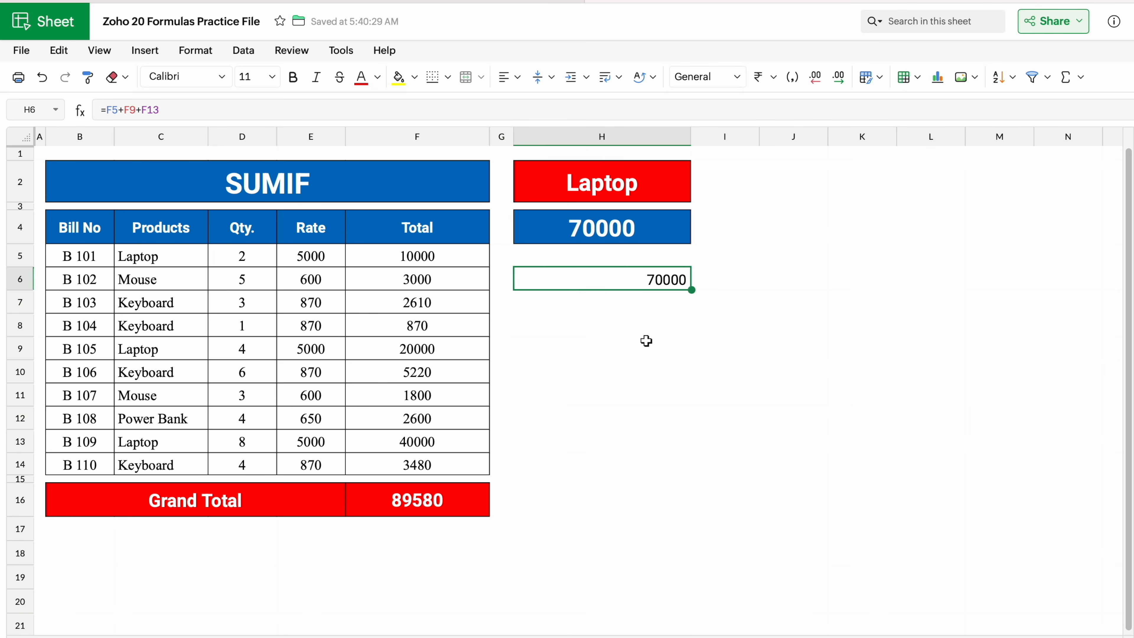
- Change the SUMIF product criterion in H2 to Mouse and check the total in H4
left_click(624, 181)
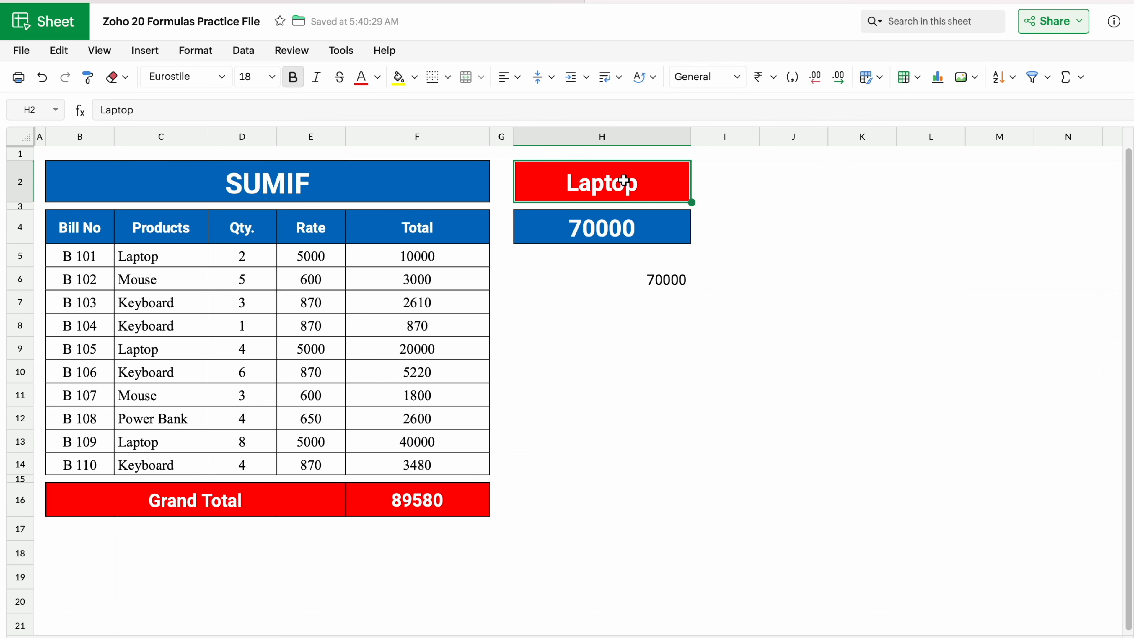
type("Mouse")
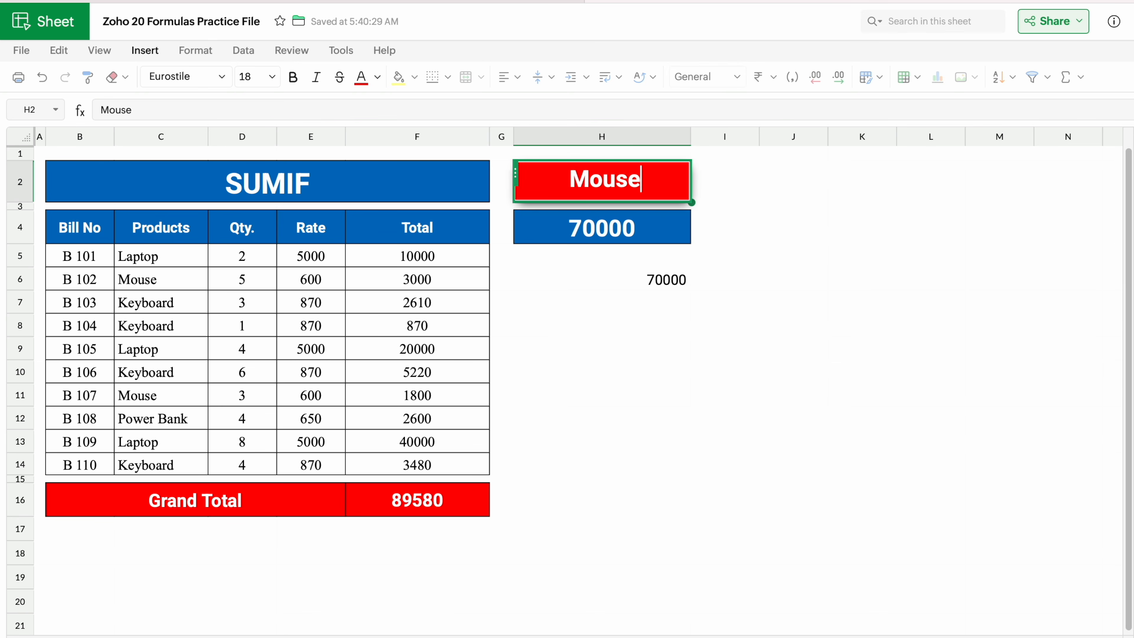
key("Return")
left_click(647, 226)
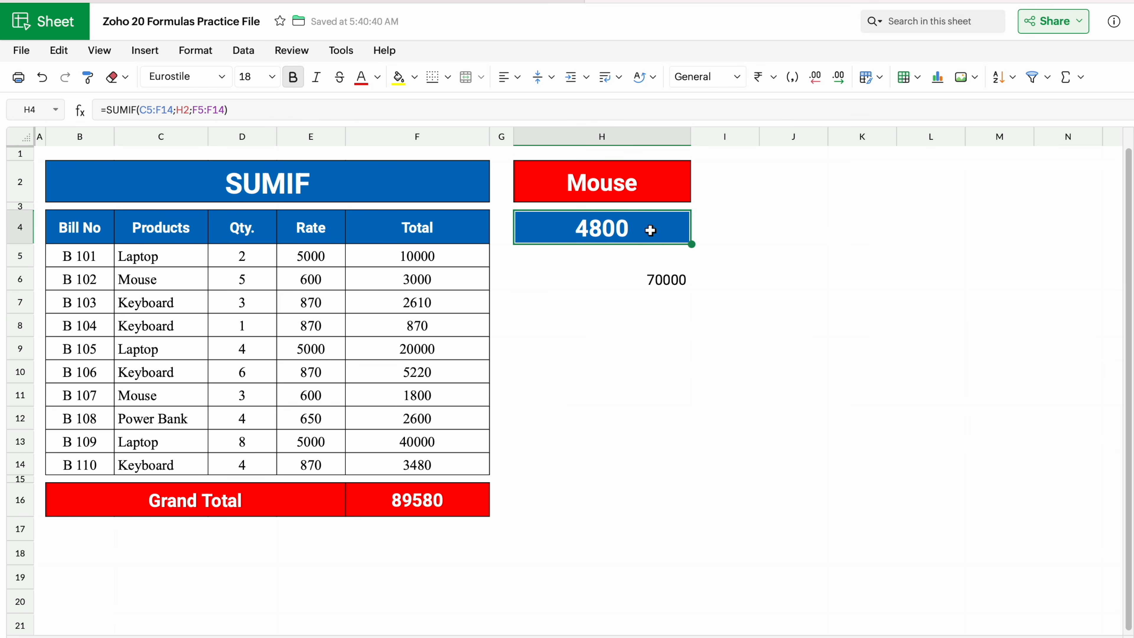
- Clear the manual cross-check formula from H6
left_click(686, 285)
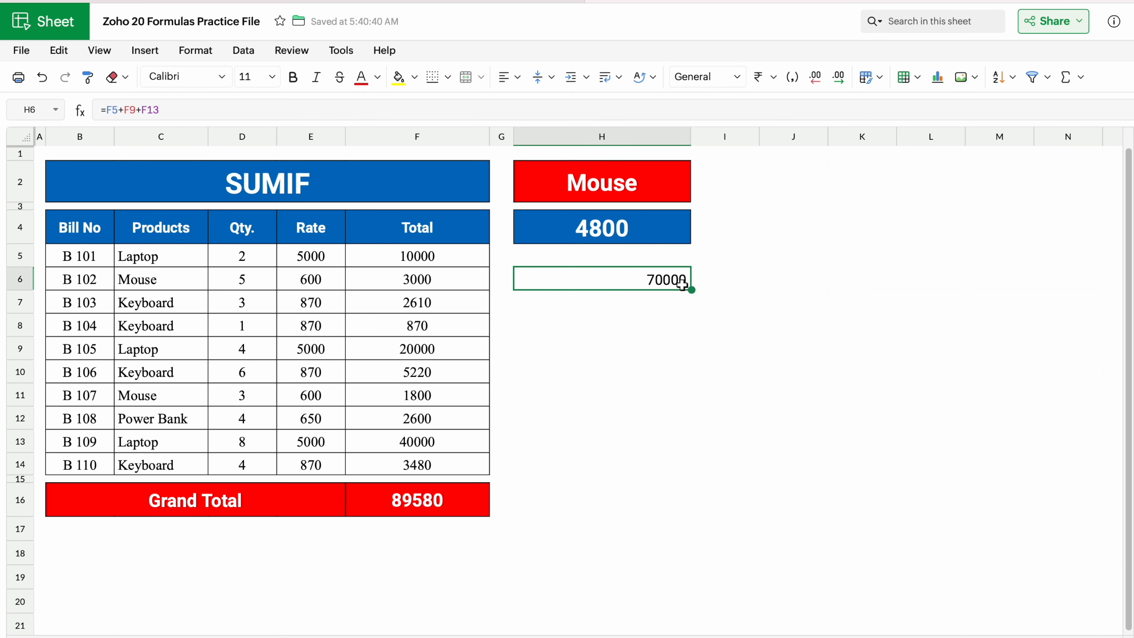
key("Delete")
left_click(647, 354)
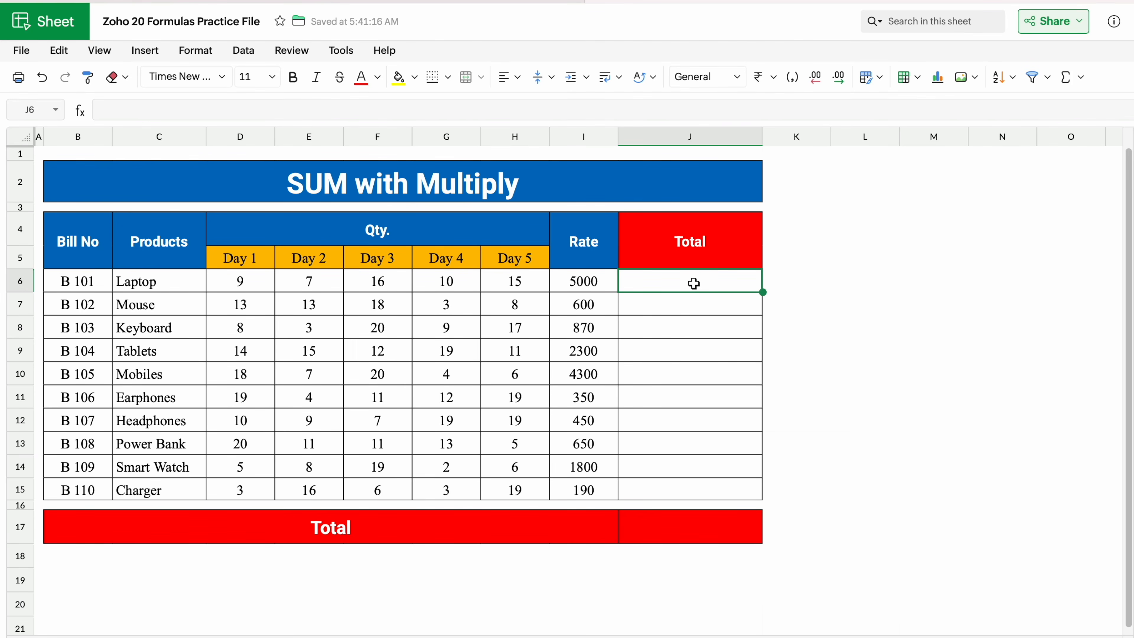
- On the SUM with Multiply sheet, add up the Laptop quantities for Day 1 to Day 5 in J6 with =SUM(D6:H6)
type("=")
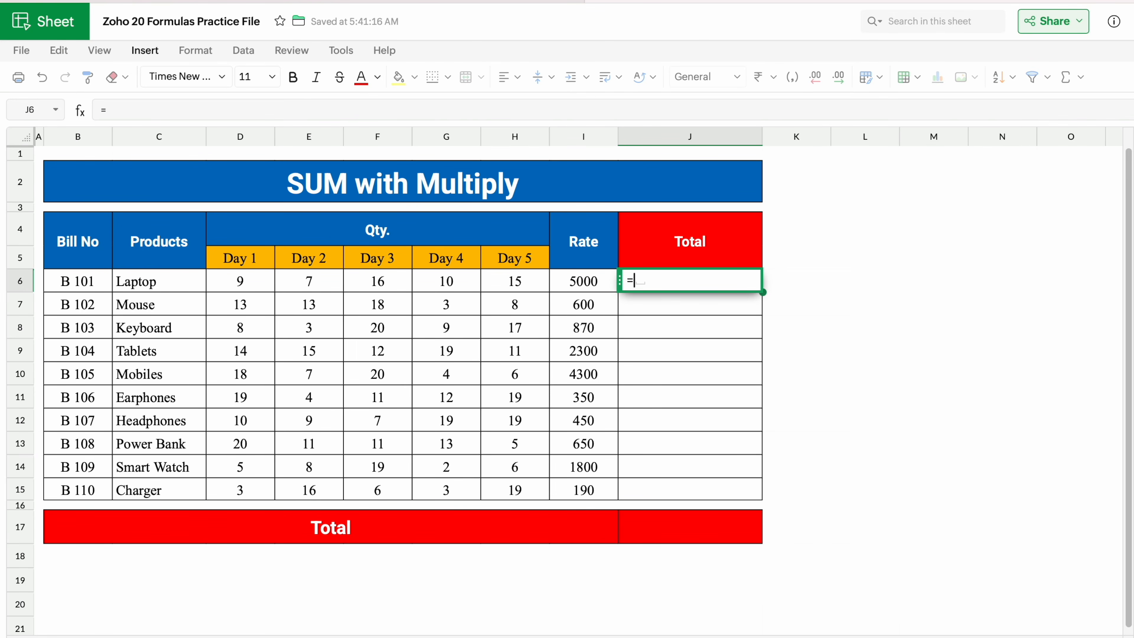
type("SUM(")
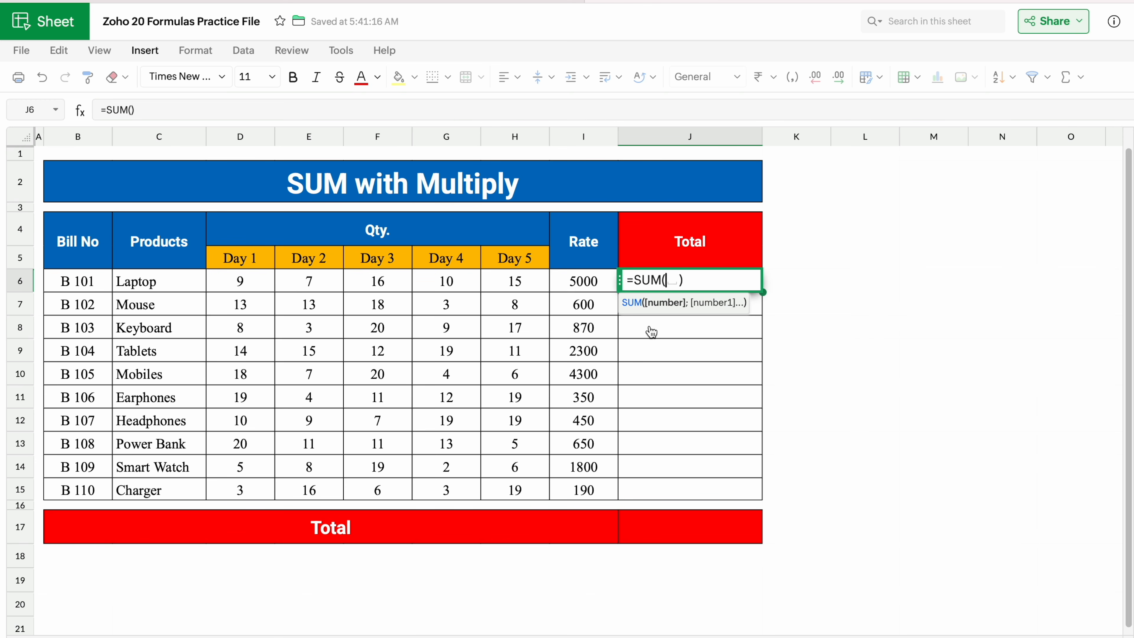
left_click_drag(243, 281, 497, 286)
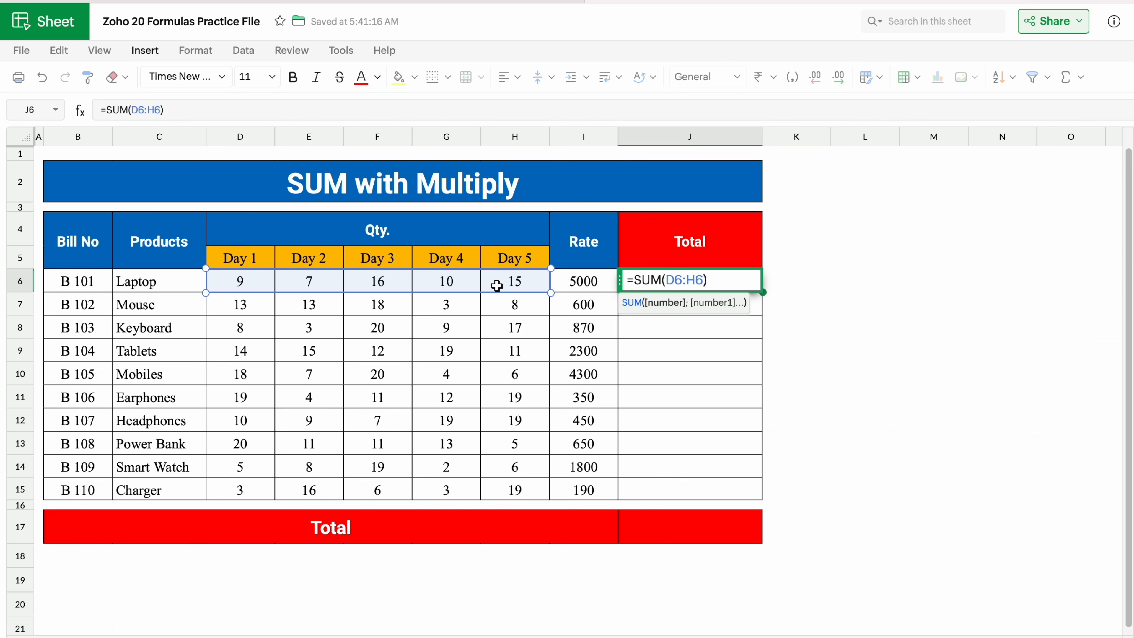
key("Return")
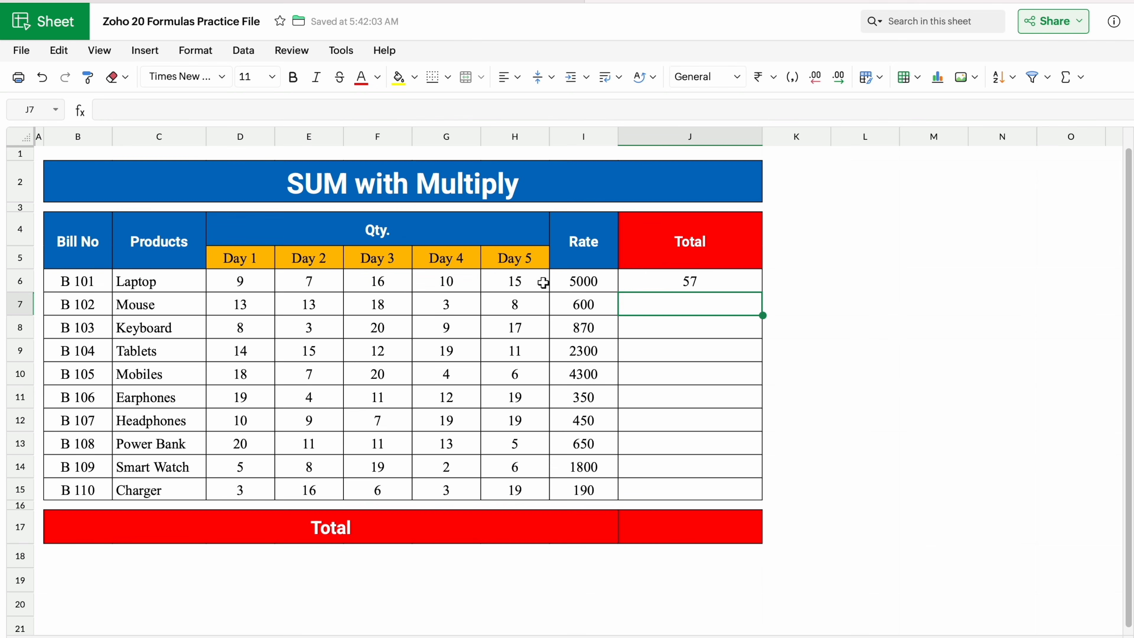
- Extend the Laptop formula in J6 to multiply by the rate, =SUM(D6:H6)*I6, and fill it down to J15
left_click(715, 282)
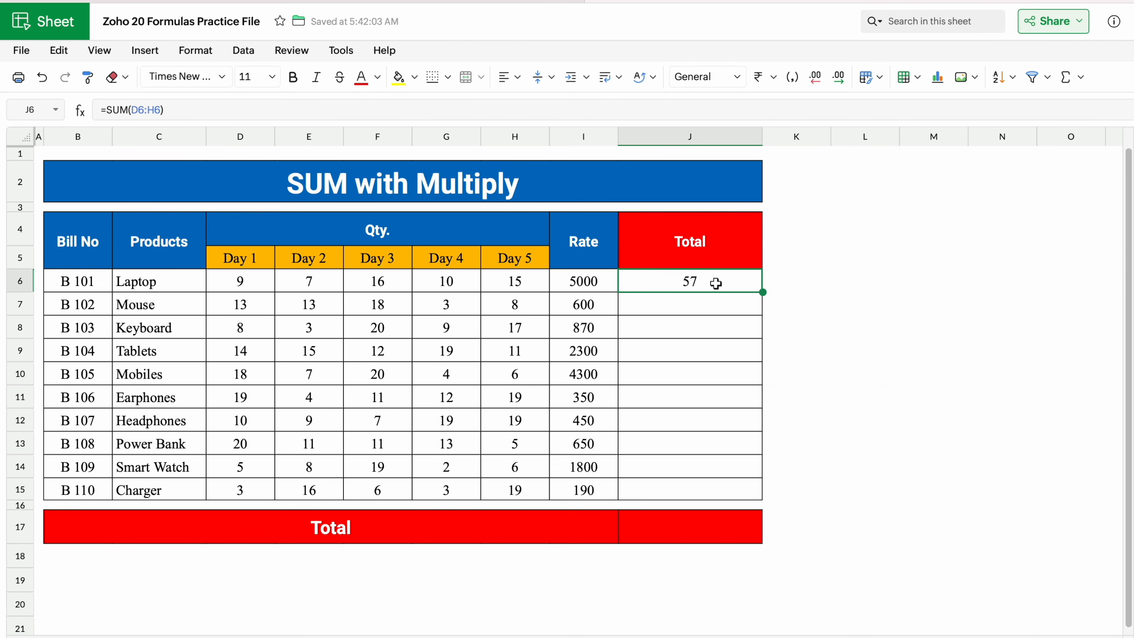
double_click(737, 286)
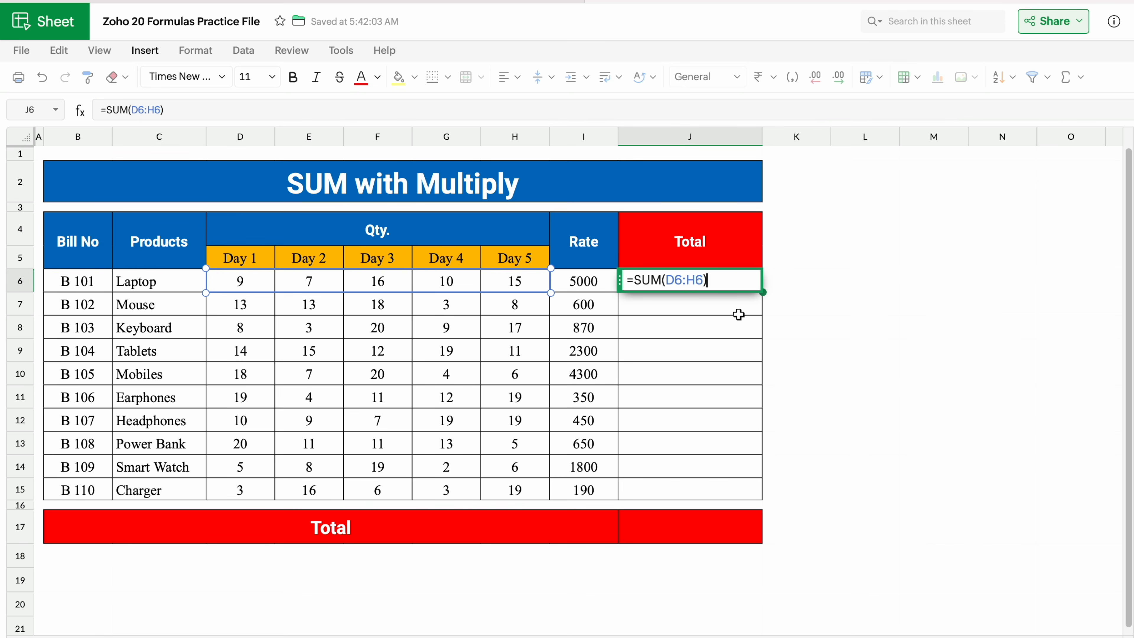
type("*")
left_click(581, 284)
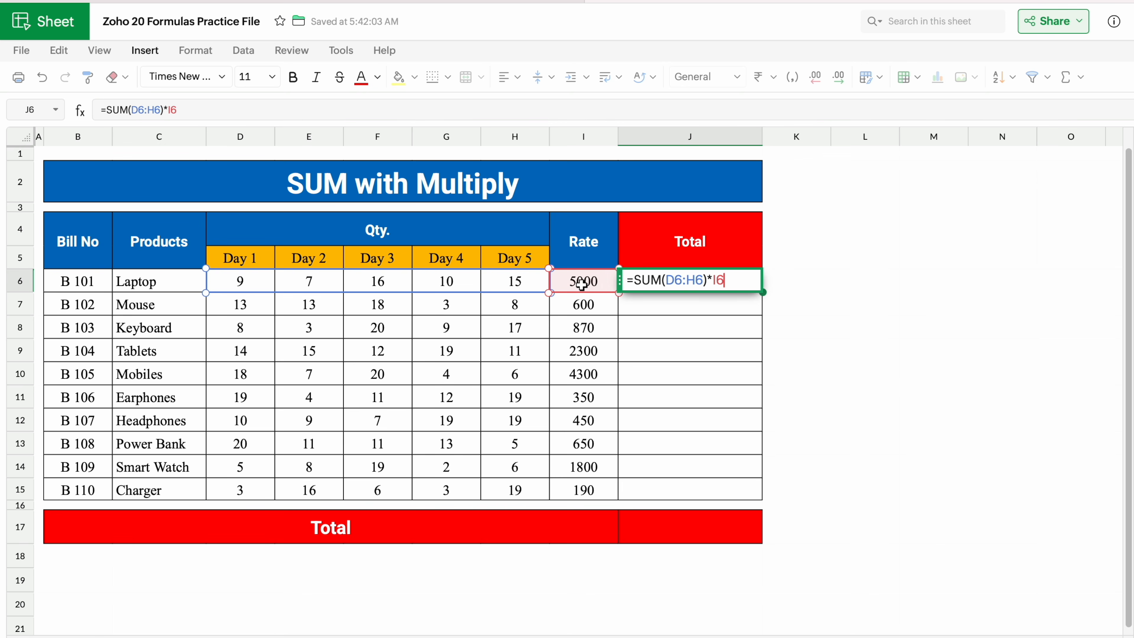
key("Return")
left_click(708, 287)
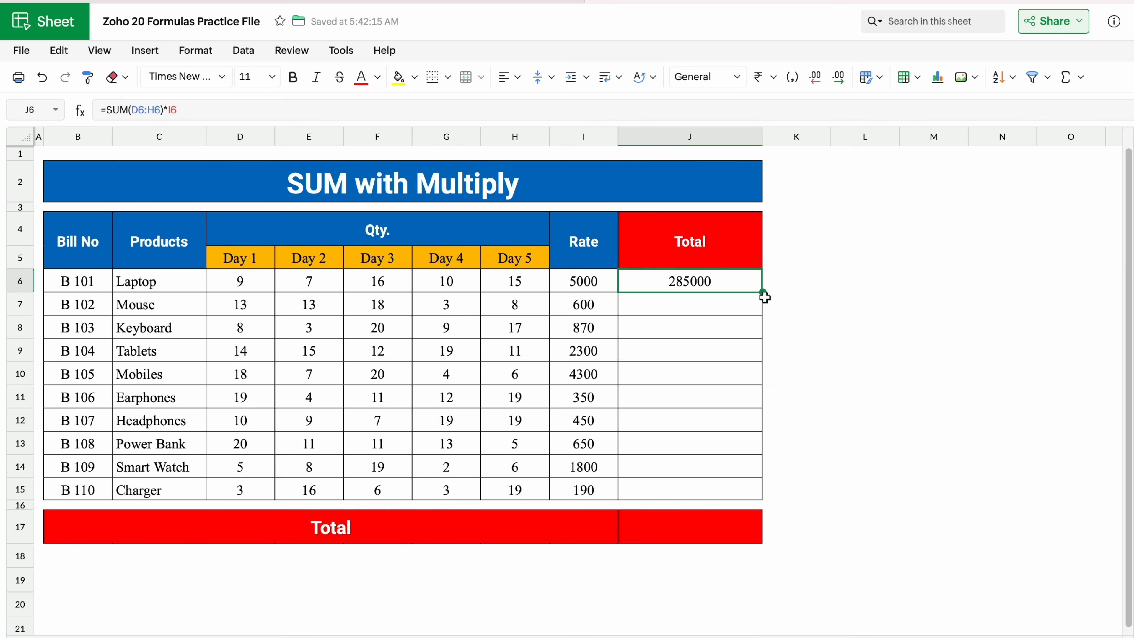
double_click(762, 293)
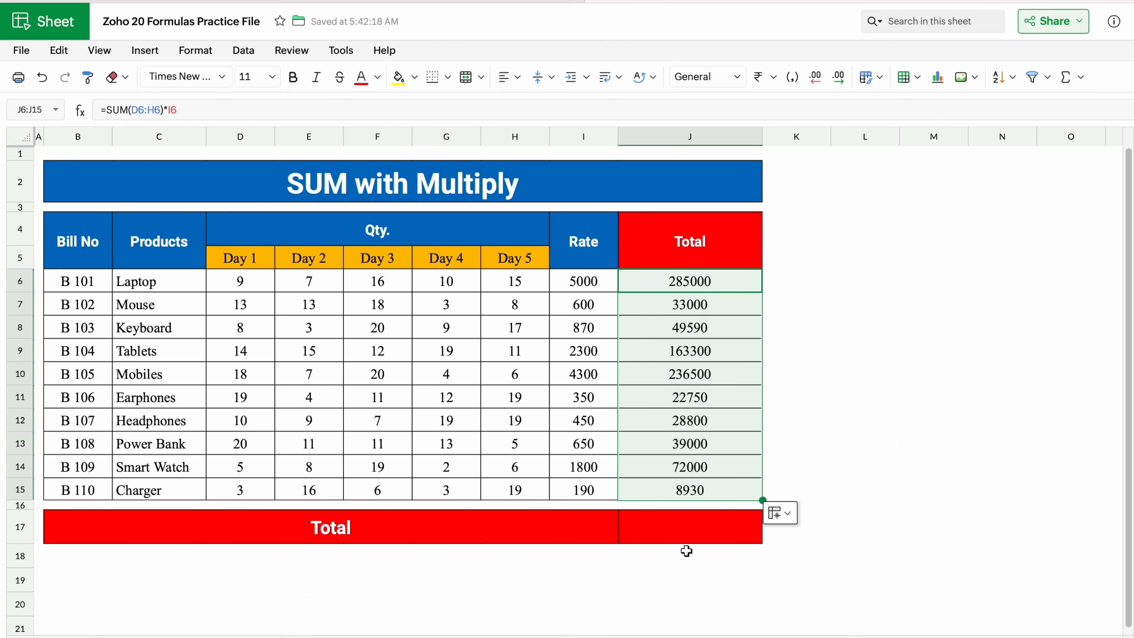
- Calculate the overall Total in J17 with =SUM(J6:J15)
left_click(686, 527)
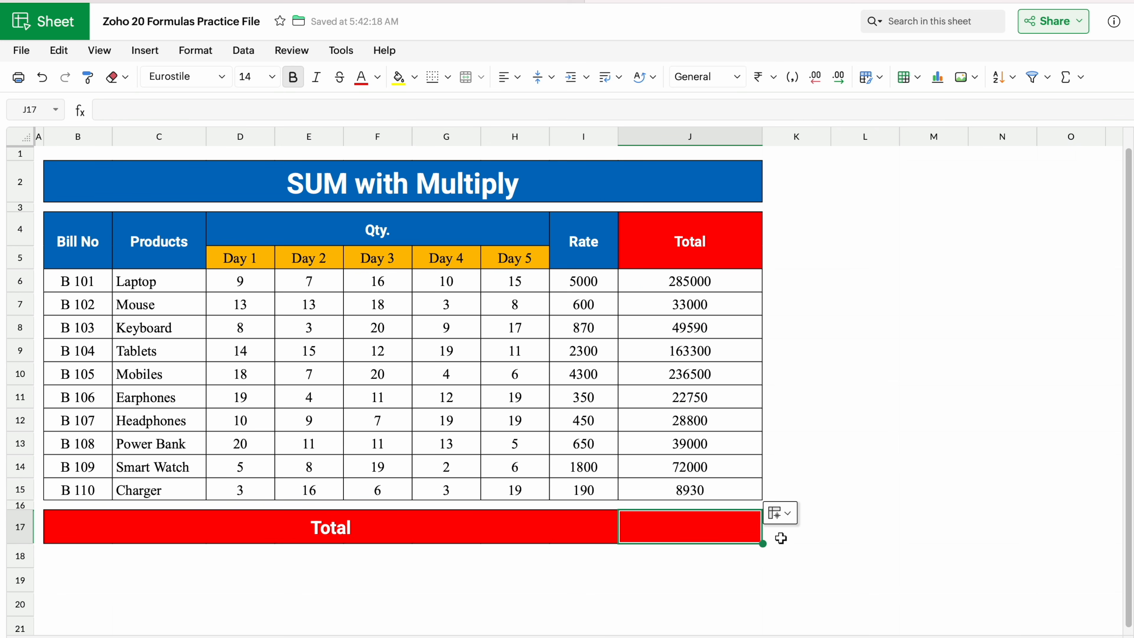
type("=")
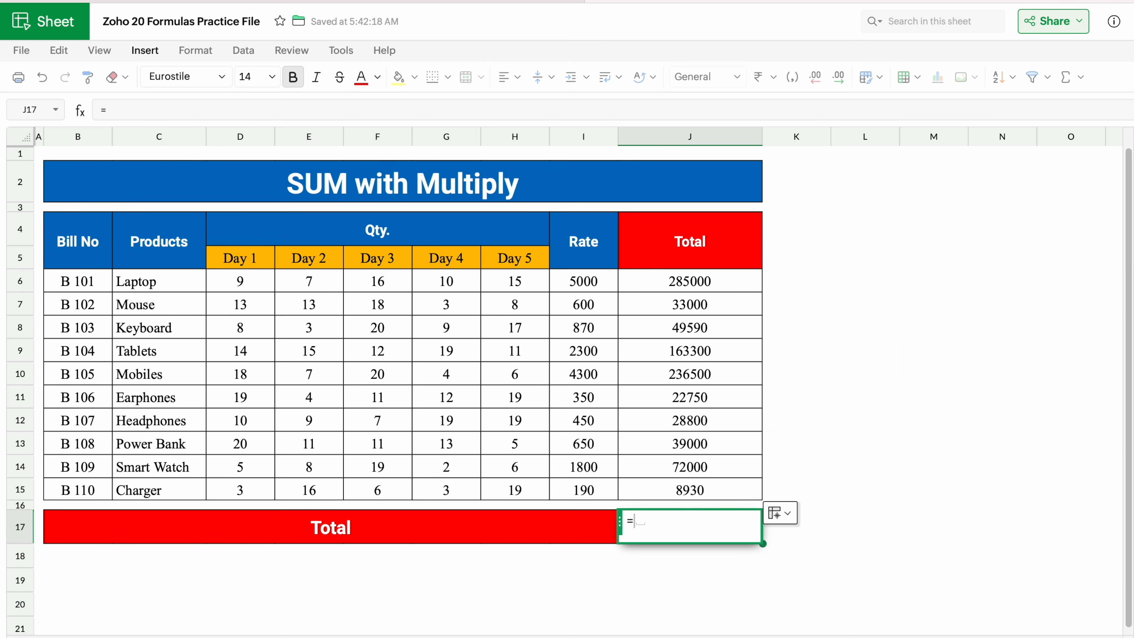
type("SUM")
left_click(676, 338)
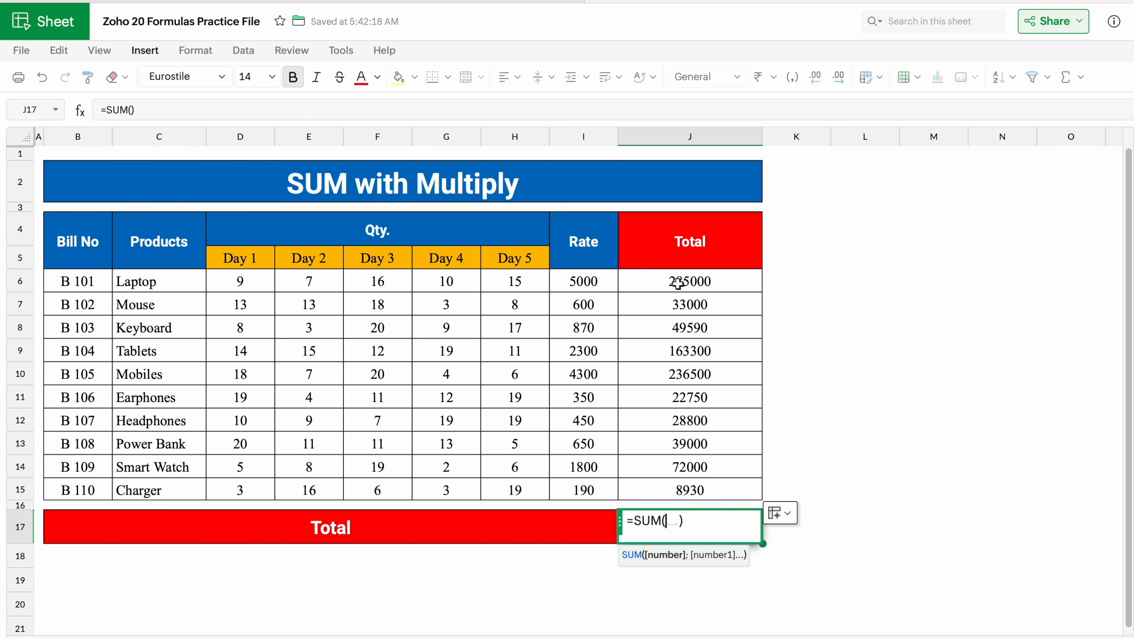
left_click_drag(677, 284, 697, 484)
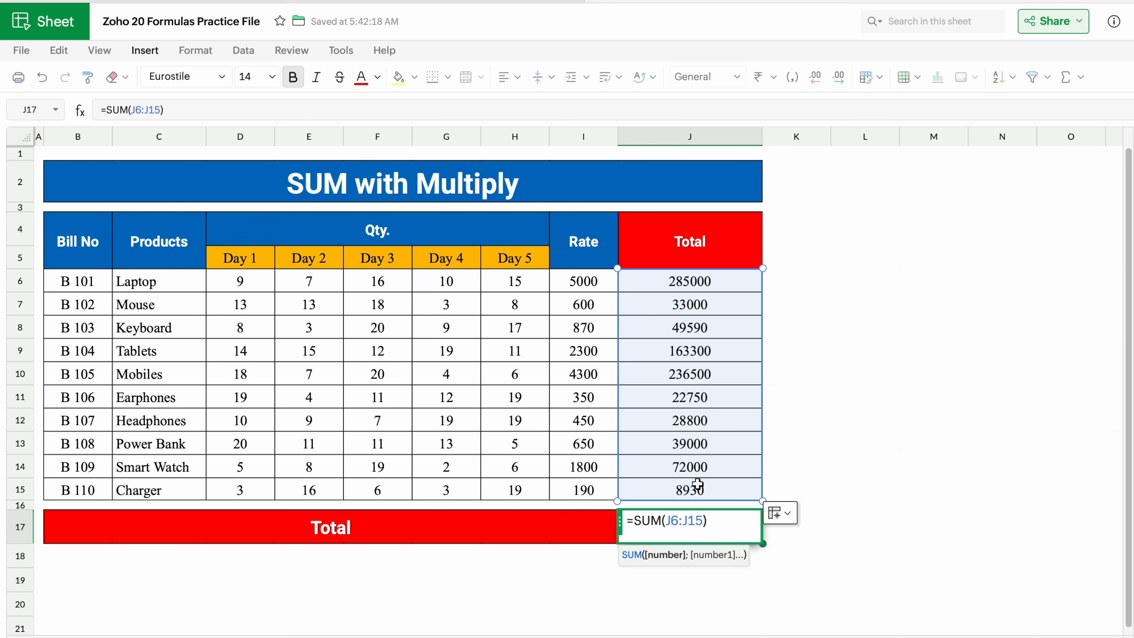
key("Return")
left_click(721, 528)
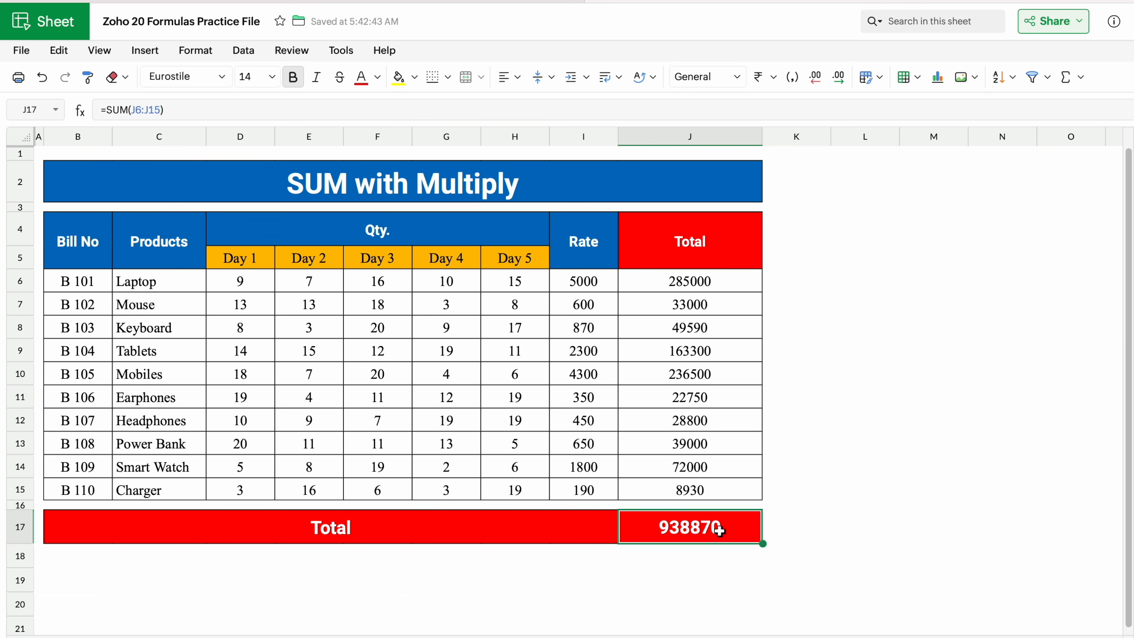
left_click(832, 504)
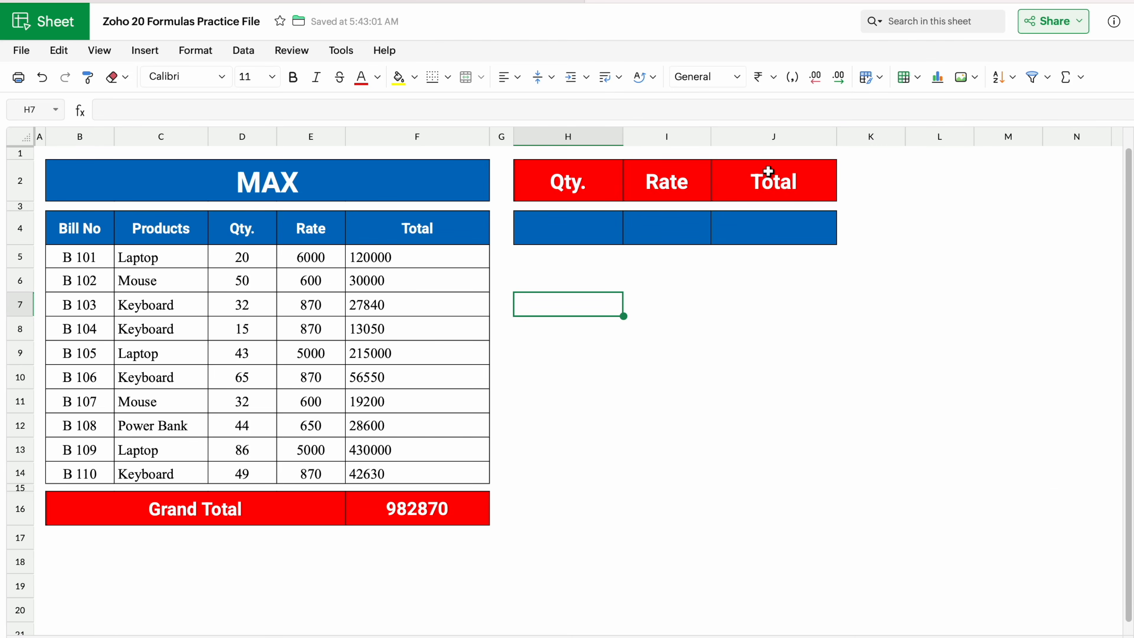
- On the MAX sheet, find the highest quantity in H4 with =MAX(D5:D14)
left_click(592, 234)
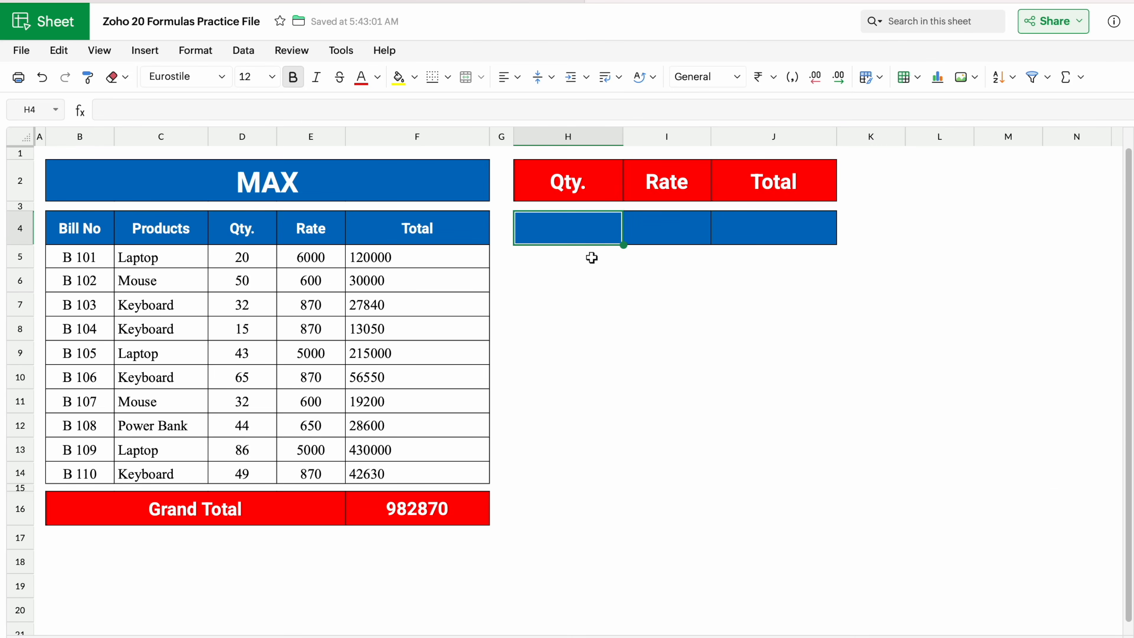
type("=MAX")
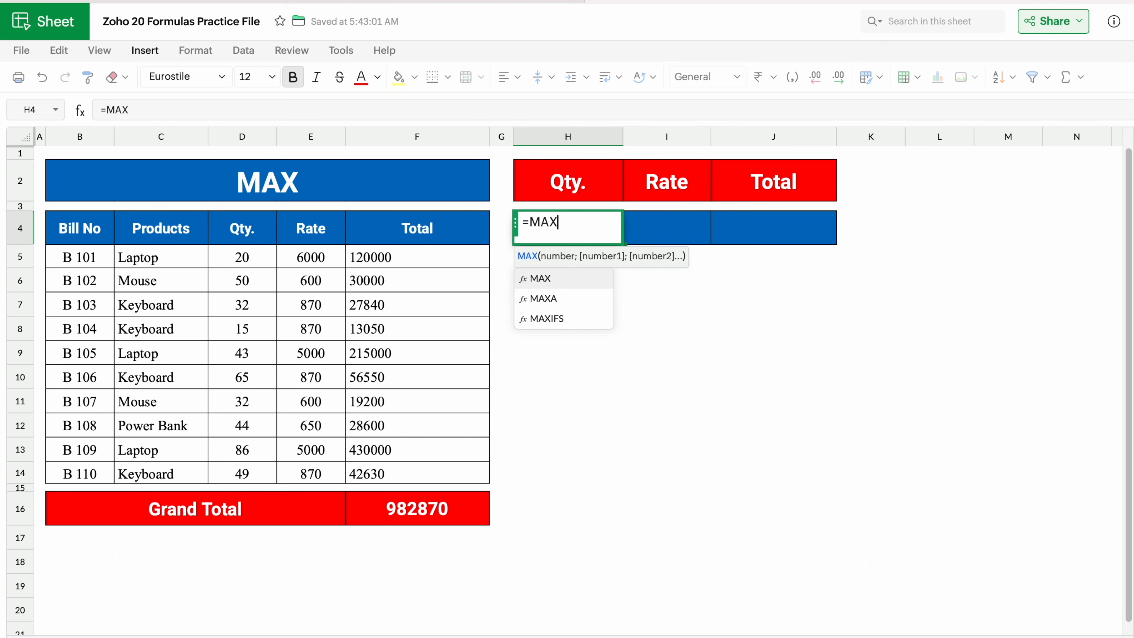
left_click(544, 283)
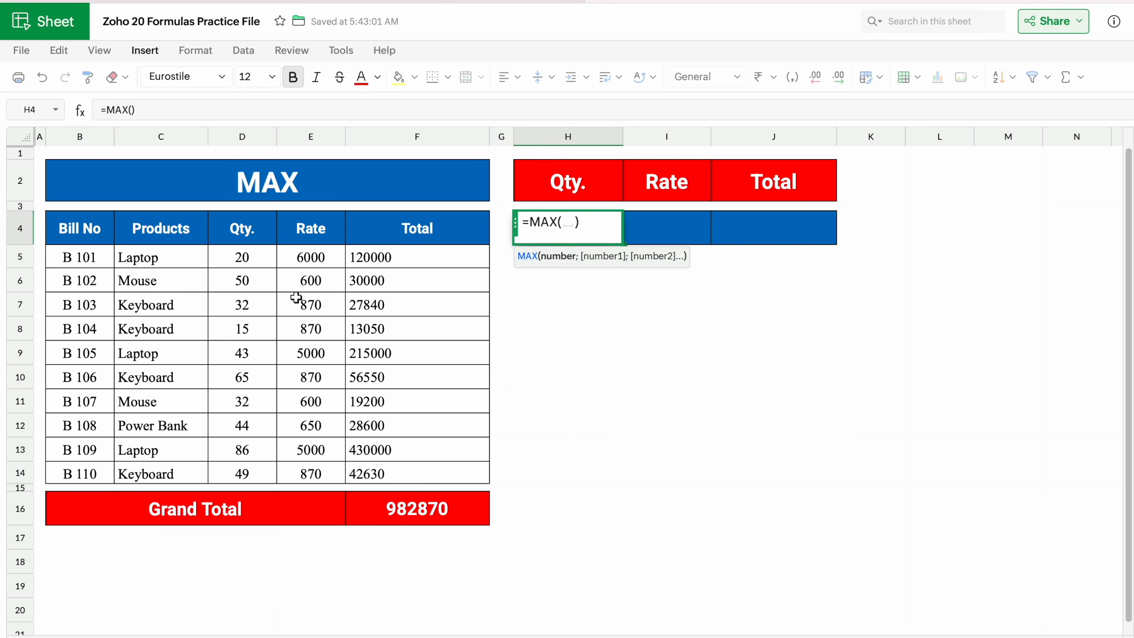
left_click_drag(244, 259, 245, 467)
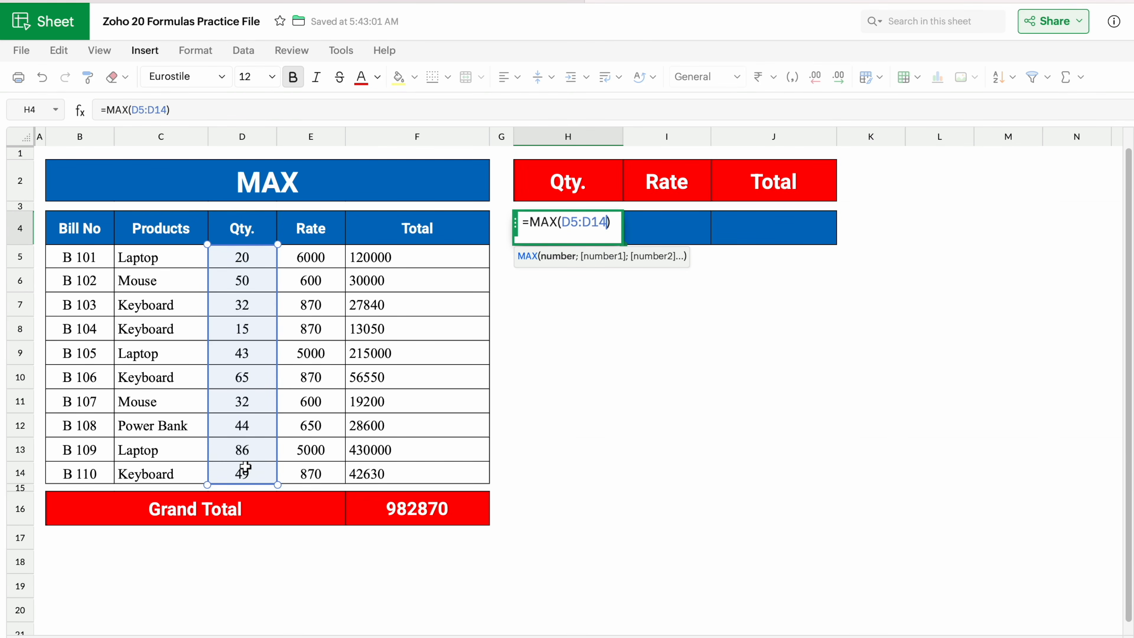
key("Return")
left_click(596, 225)
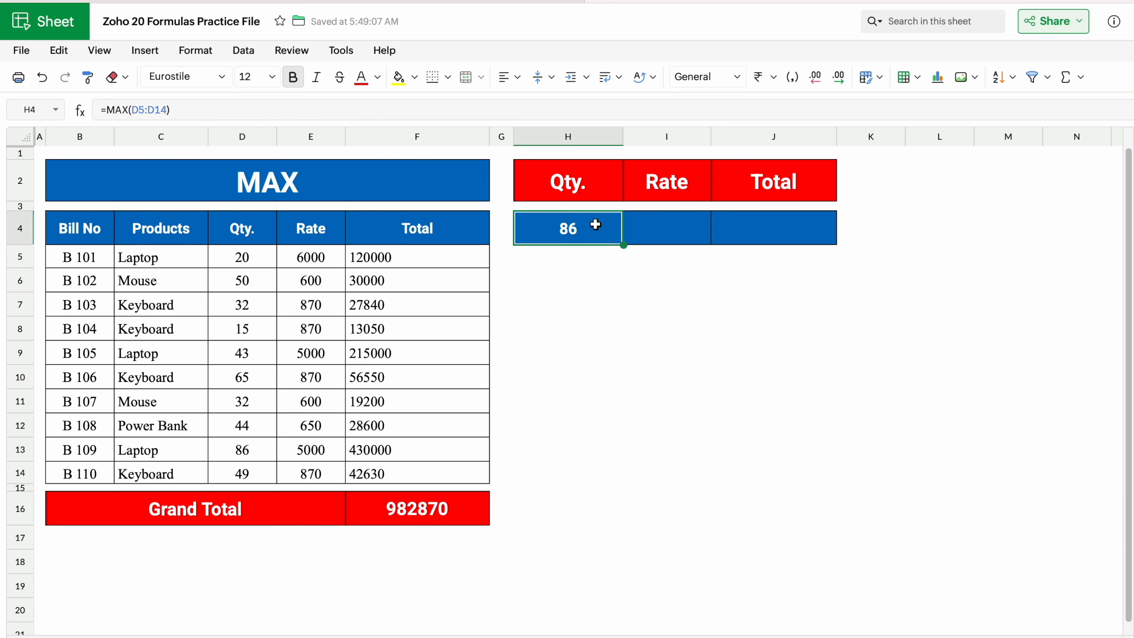
- Find the highest rate in I4 with =MAX(E5:E14)
left_click(659, 229)
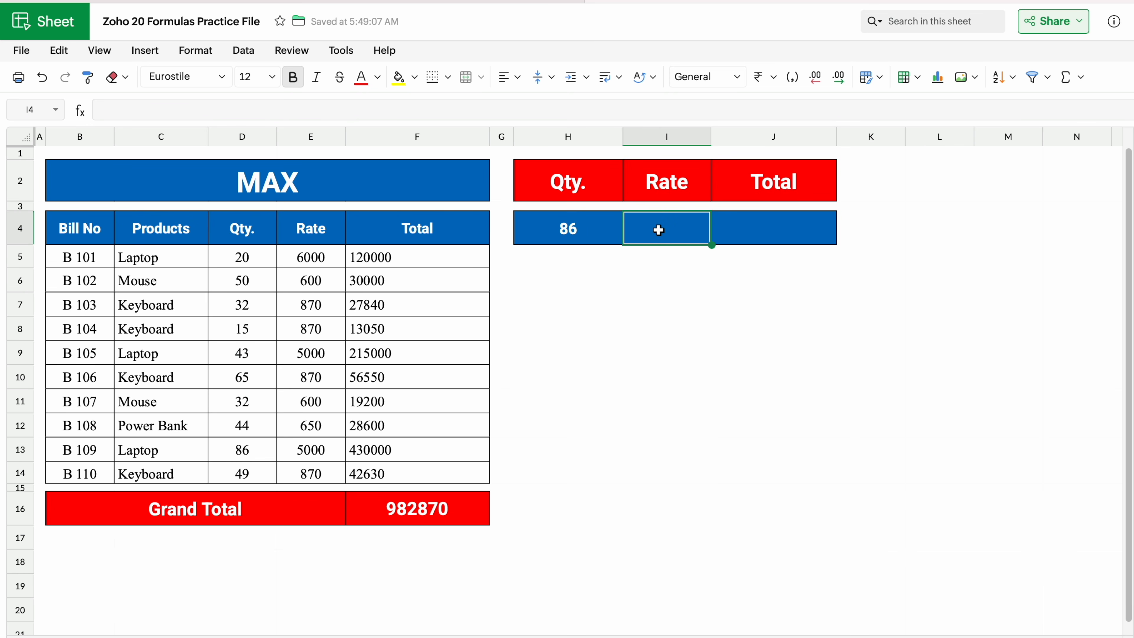
left_click(780, 231)
left_click(680, 229)
type("=")
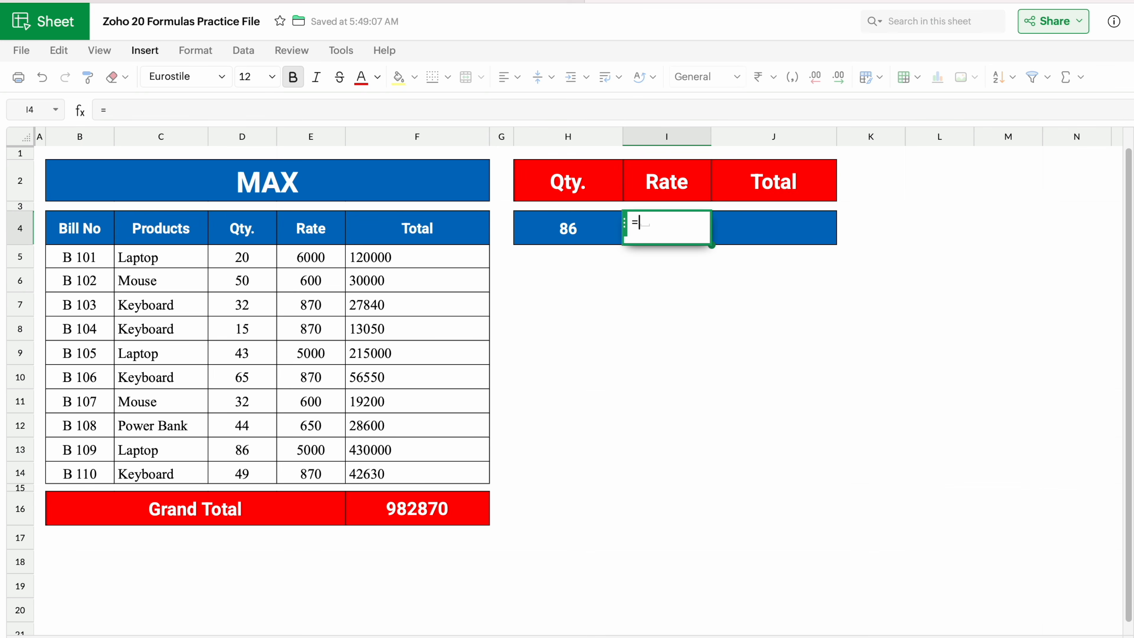
type("MAX")
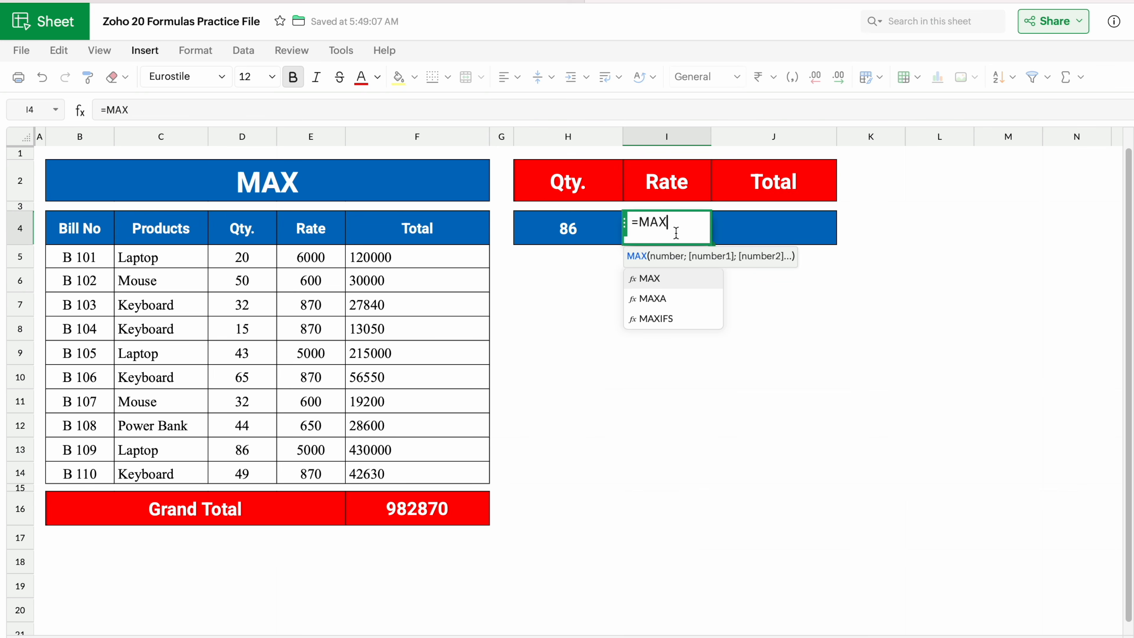
left_click(656, 282)
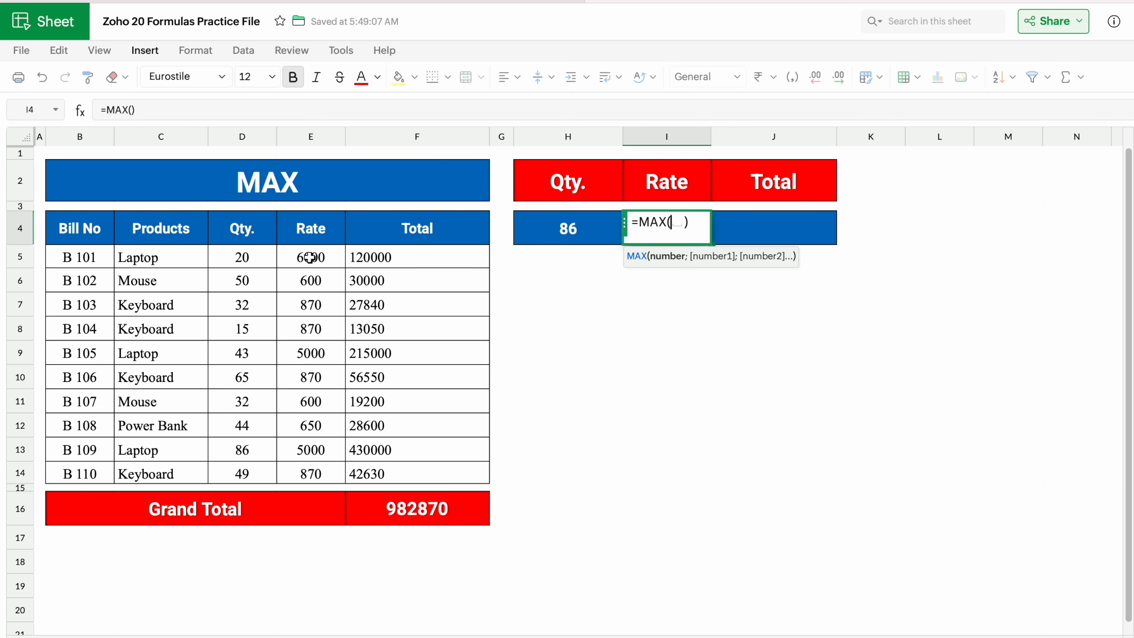
left_click_drag(310, 258, 311, 463)
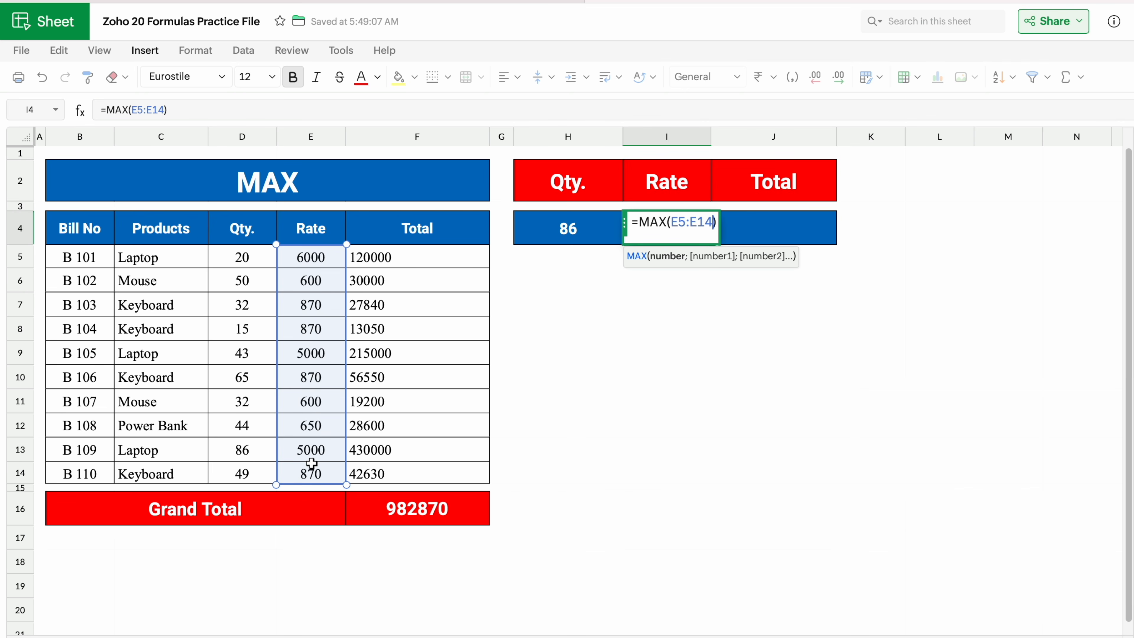
key("Return")
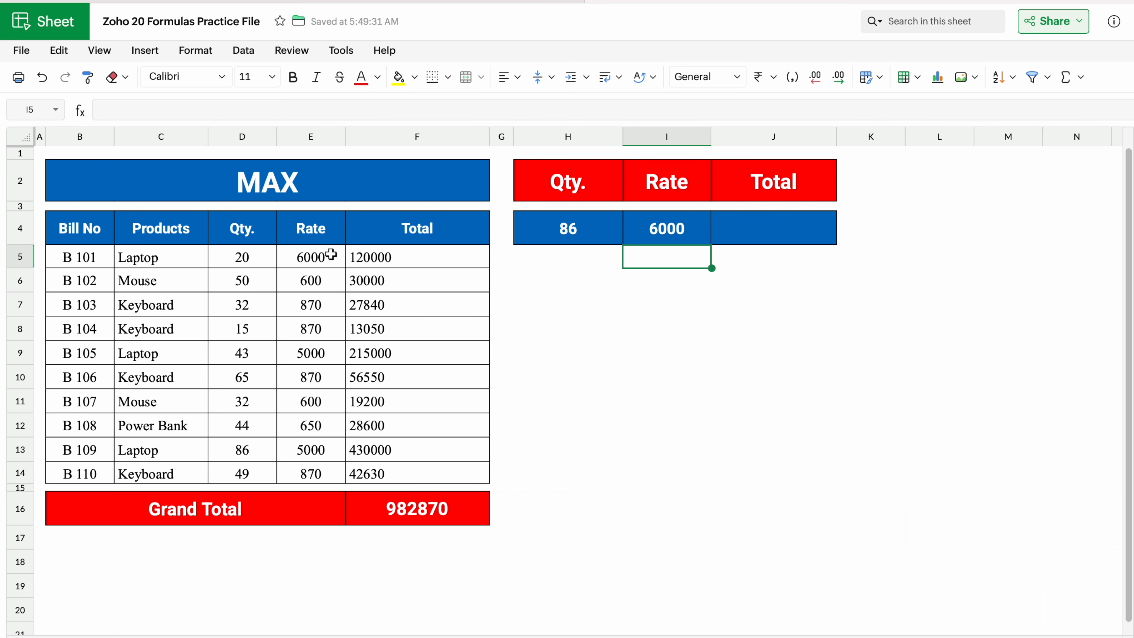
- Set the Laptop rate for bill B 101 in E5 to 9000 to test the maximum rate formula
left_click(314, 257)
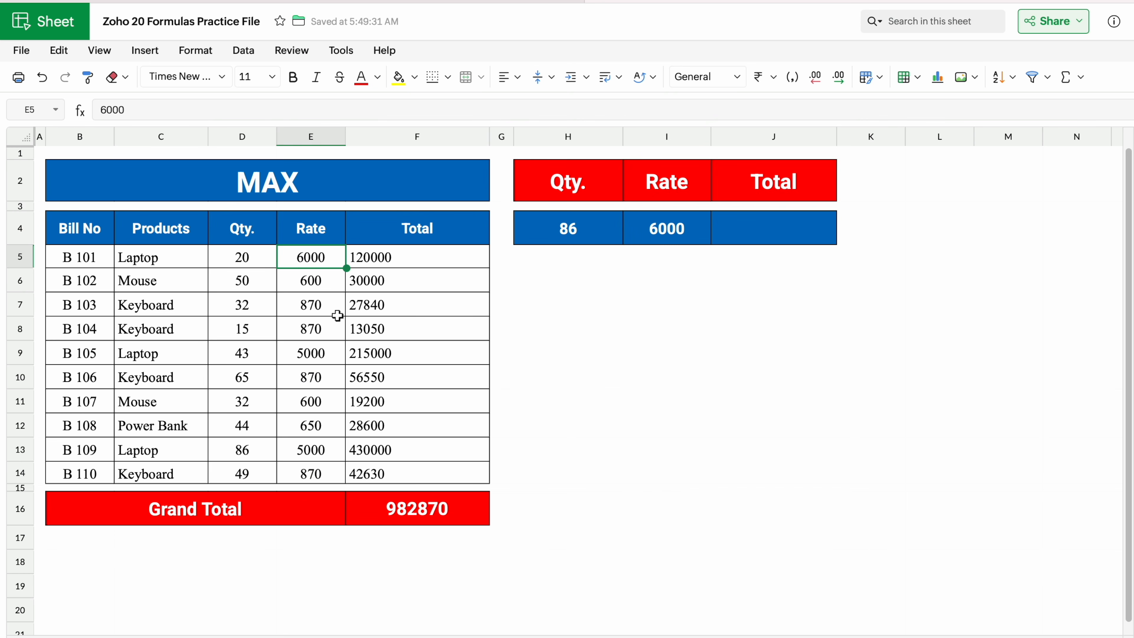
type("9000")
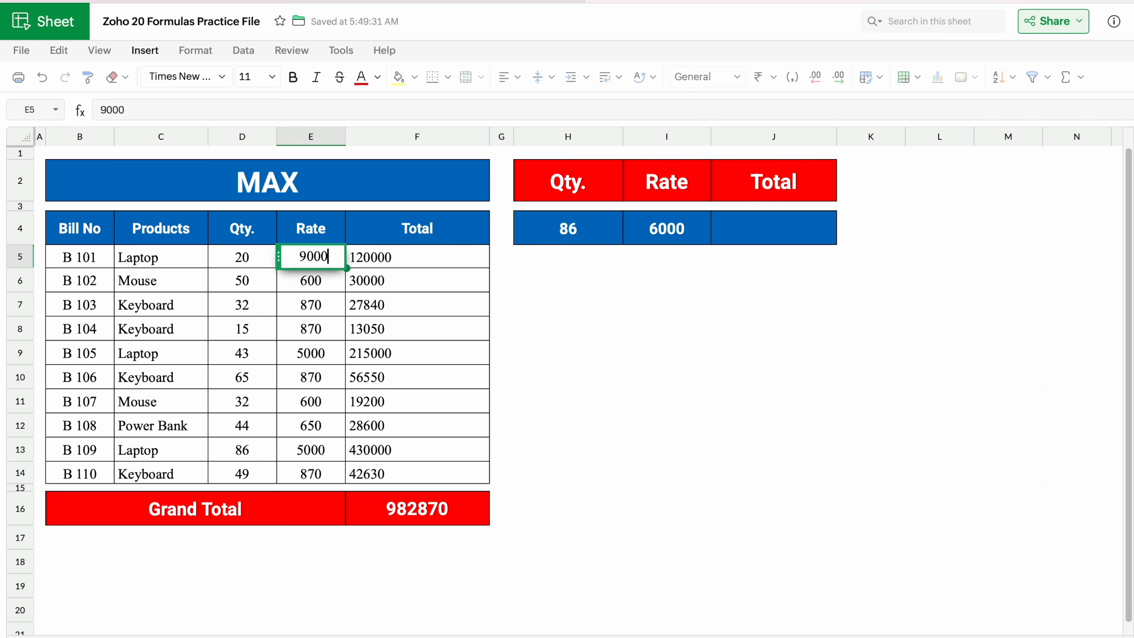
key("Return")
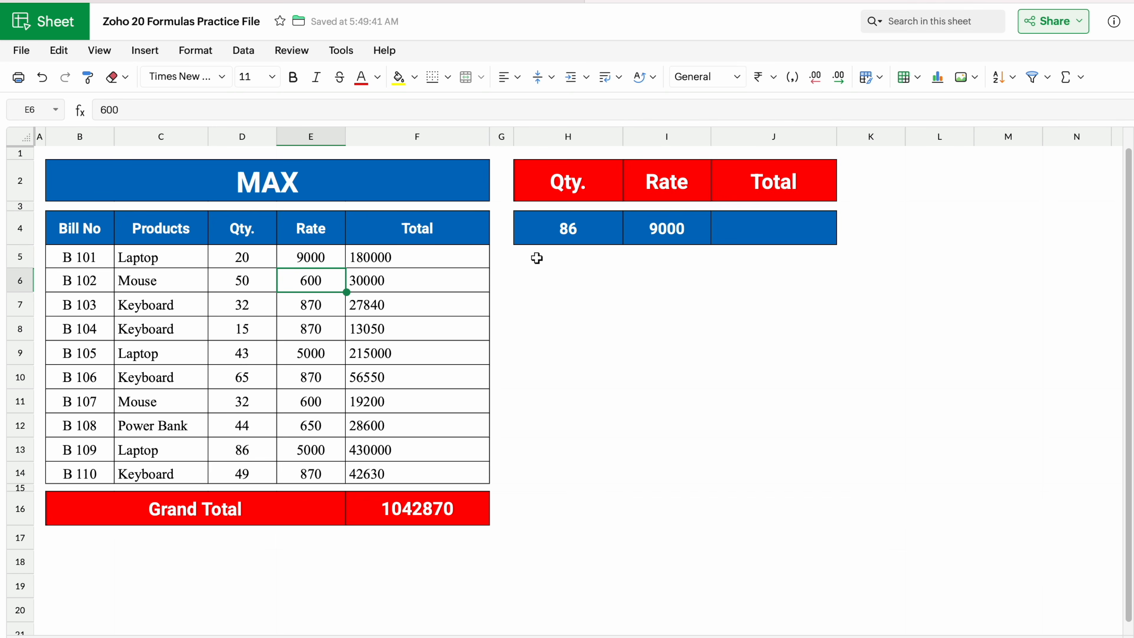
left_click(670, 260)
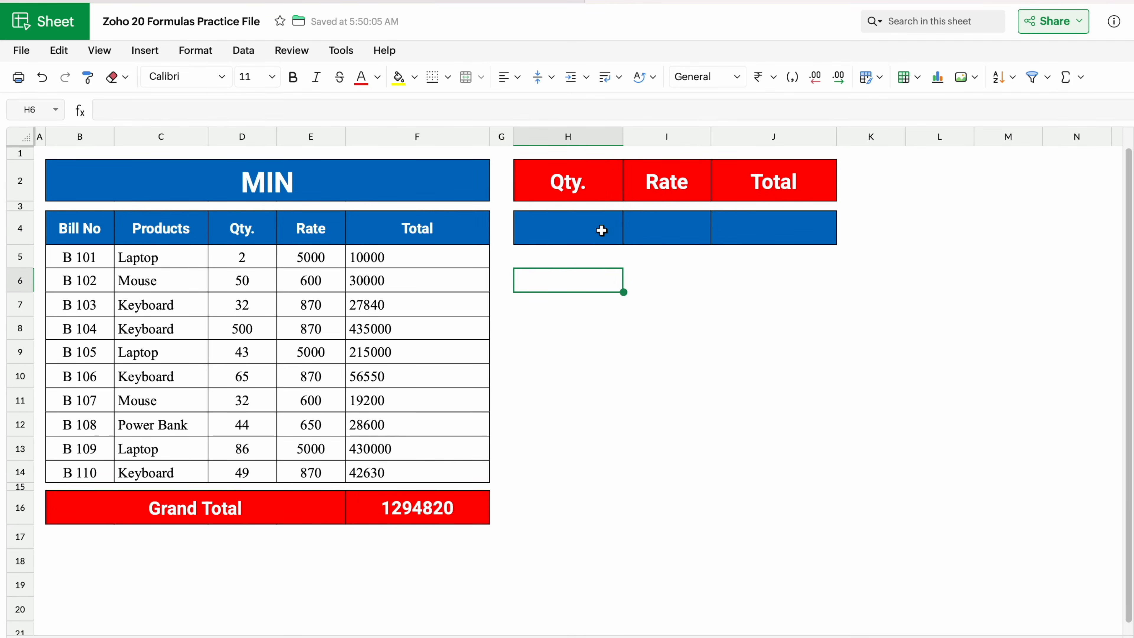
- On the MIN sheet, find the lowest quantity in H4 with =MIN(D5:D14)
left_click(589, 234)
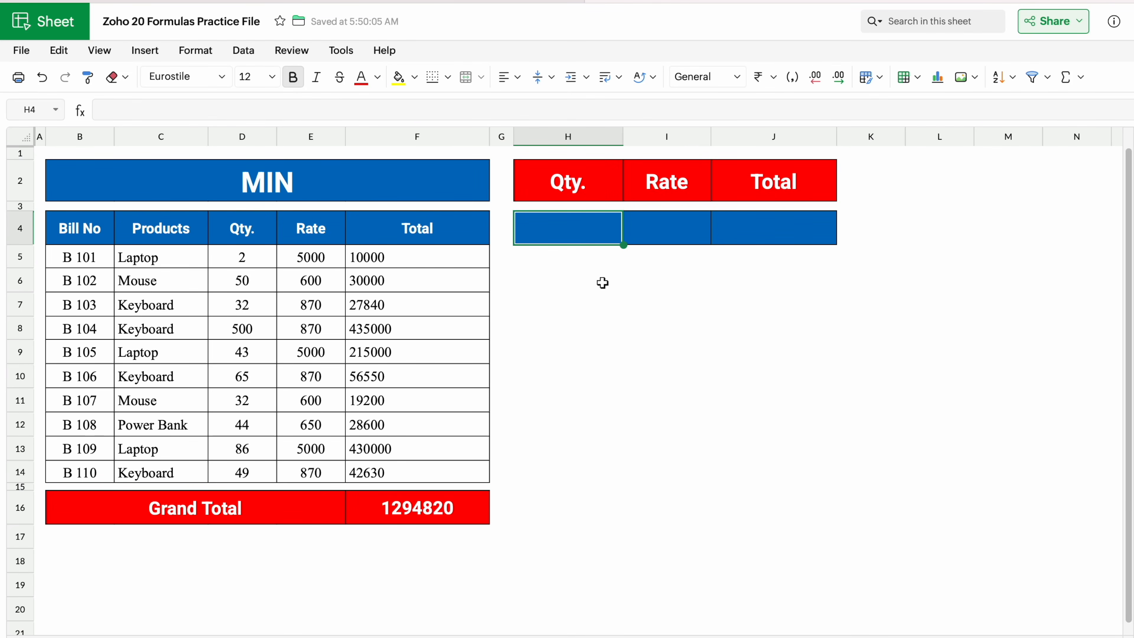
type("=MIN")
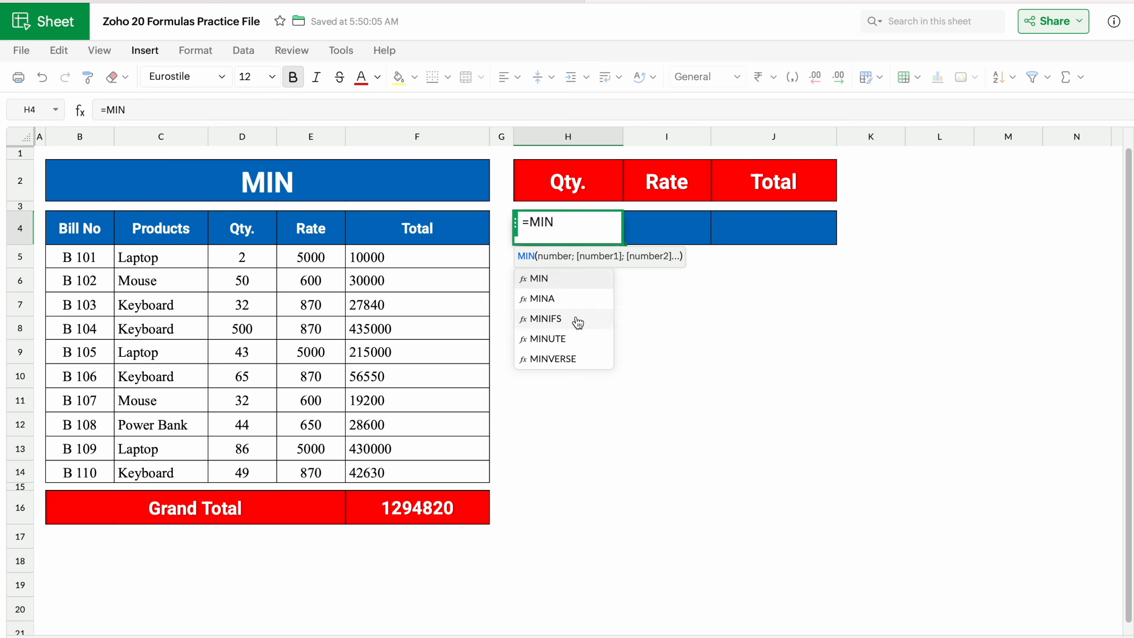
left_click(553, 286)
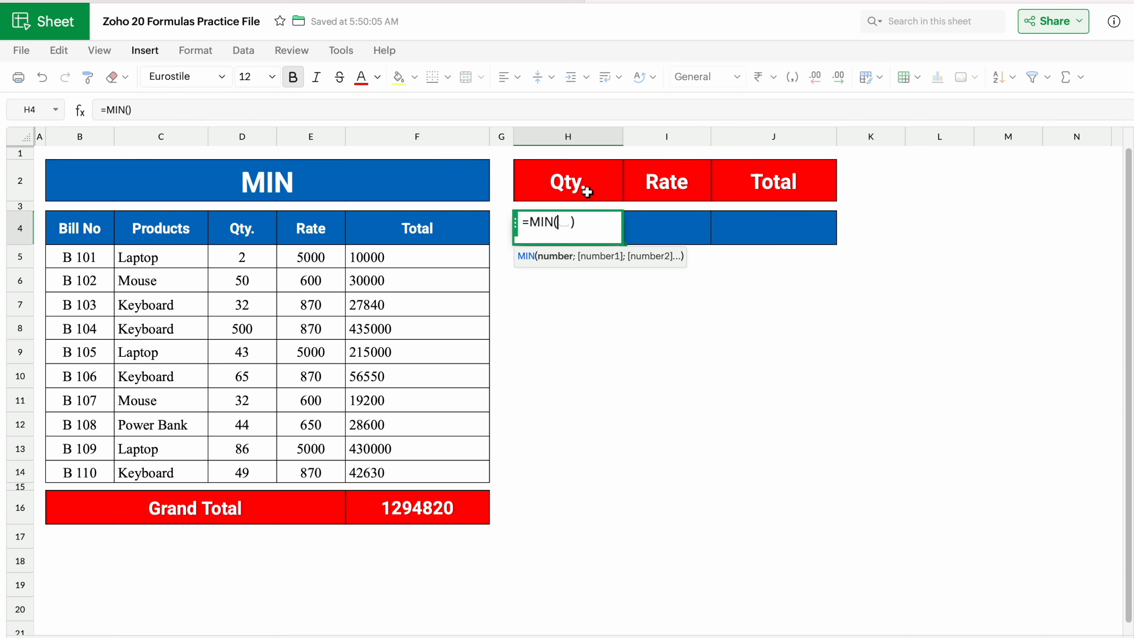
left_click_drag(248, 258, 253, 463)
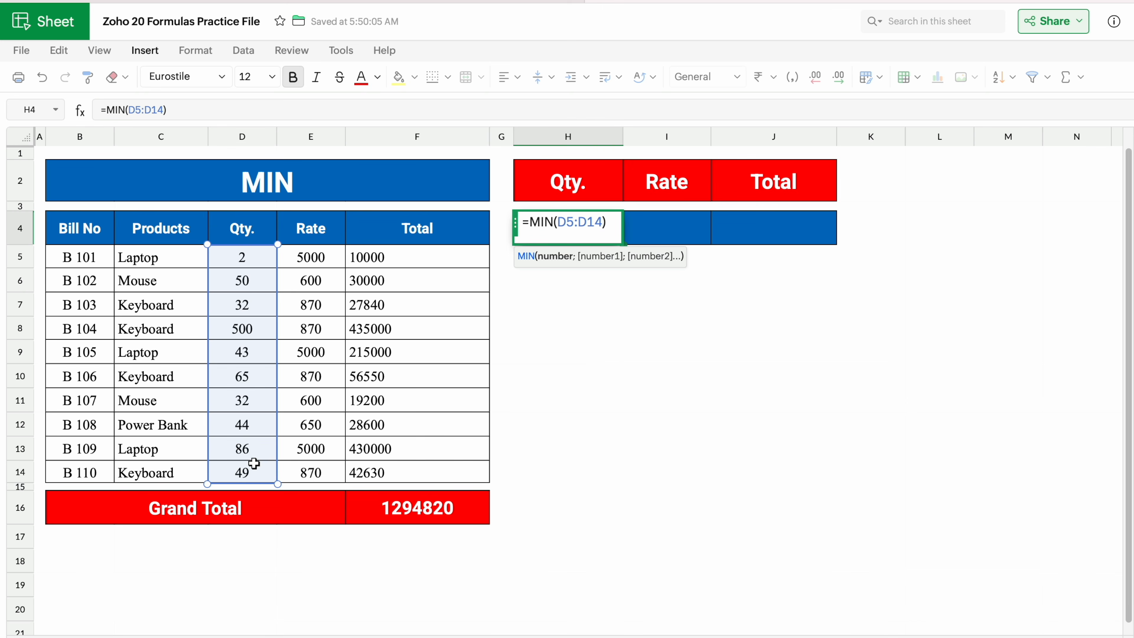
key("Return")
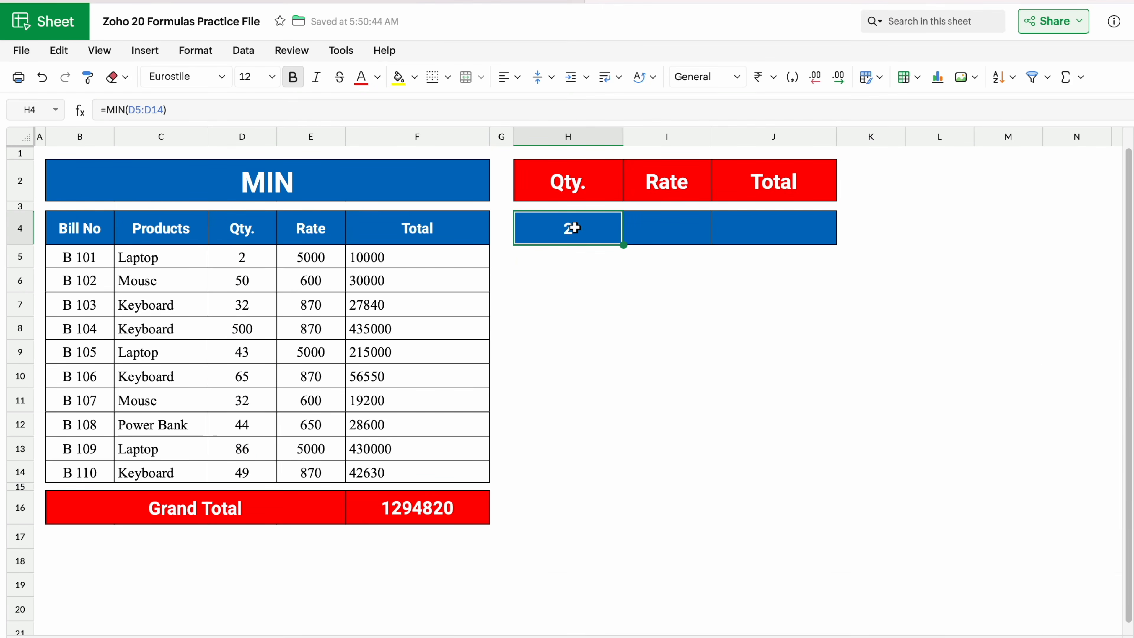
- Set the Laptop quantity for bill B 101 in D5 to 200 to test the minimum quantity formula
left_click(253, 257)
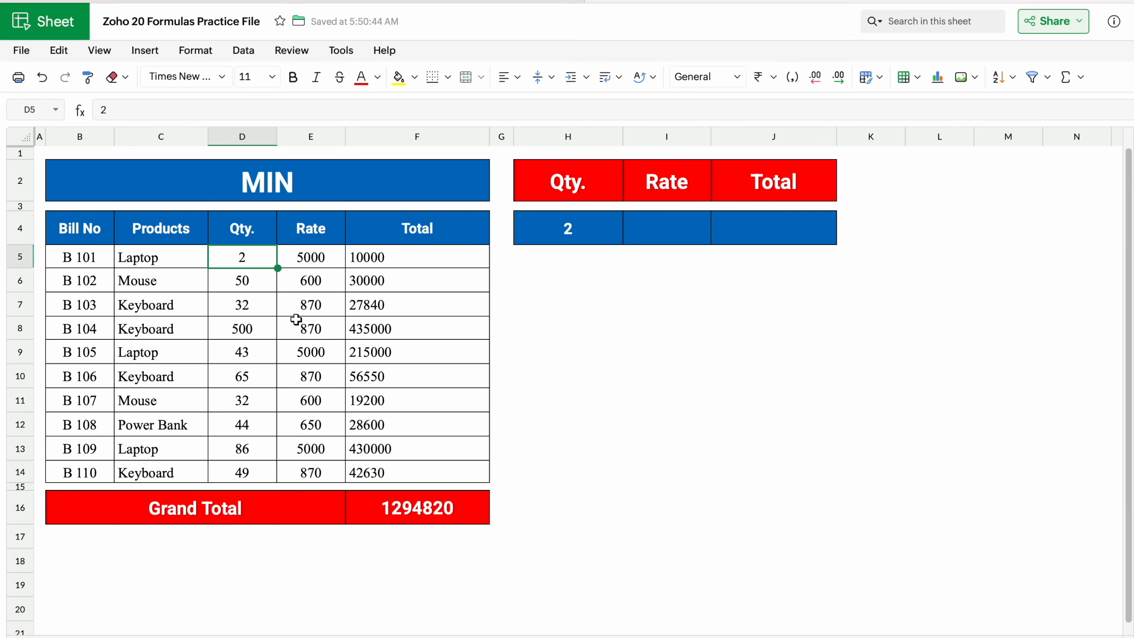
type("200")
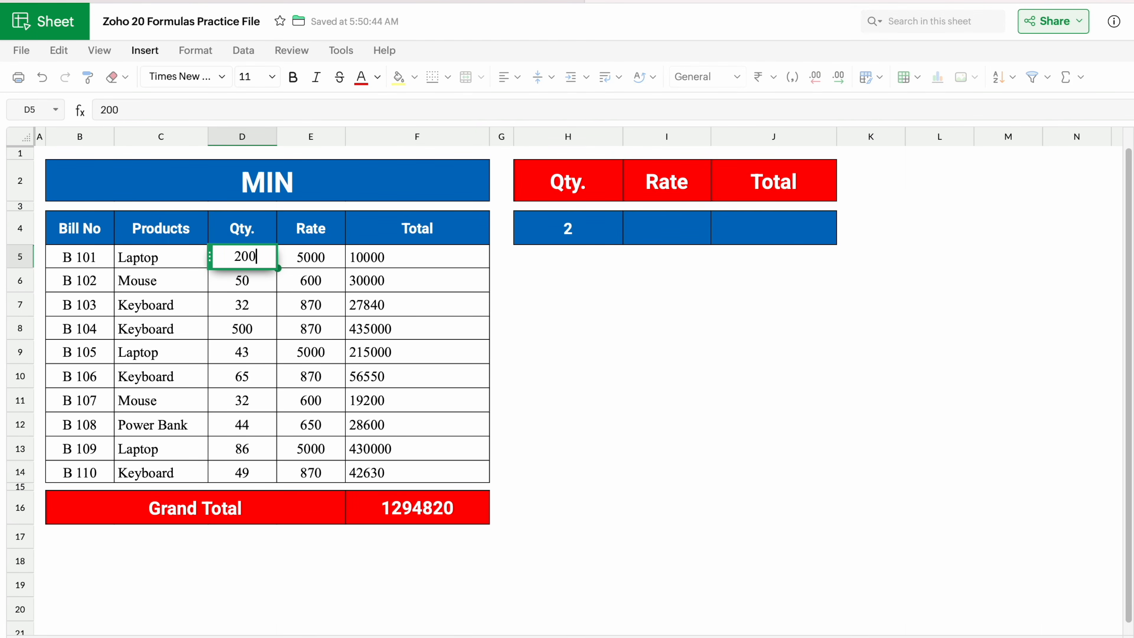
key("Return")
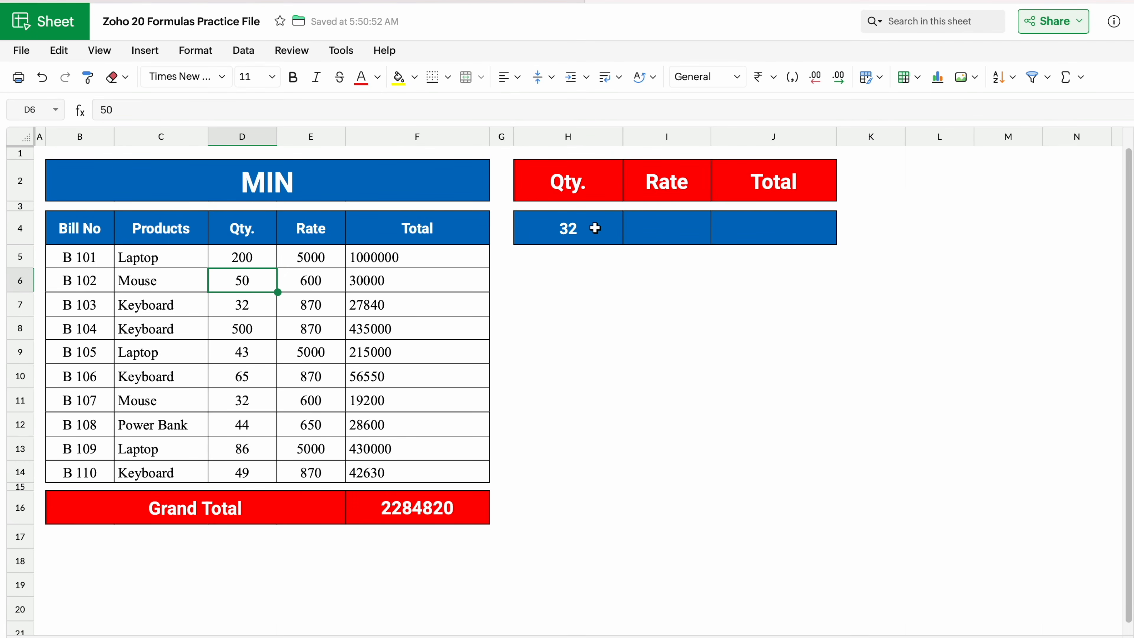
left_click(248, 304)
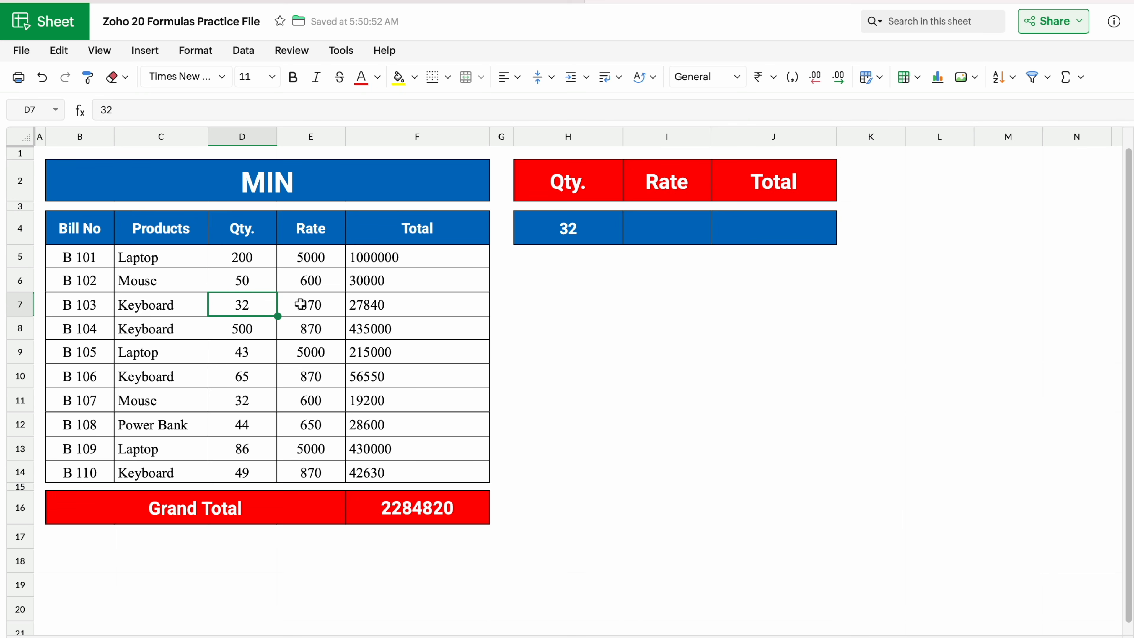
left_click(668, 190)
left_click(751, 183)
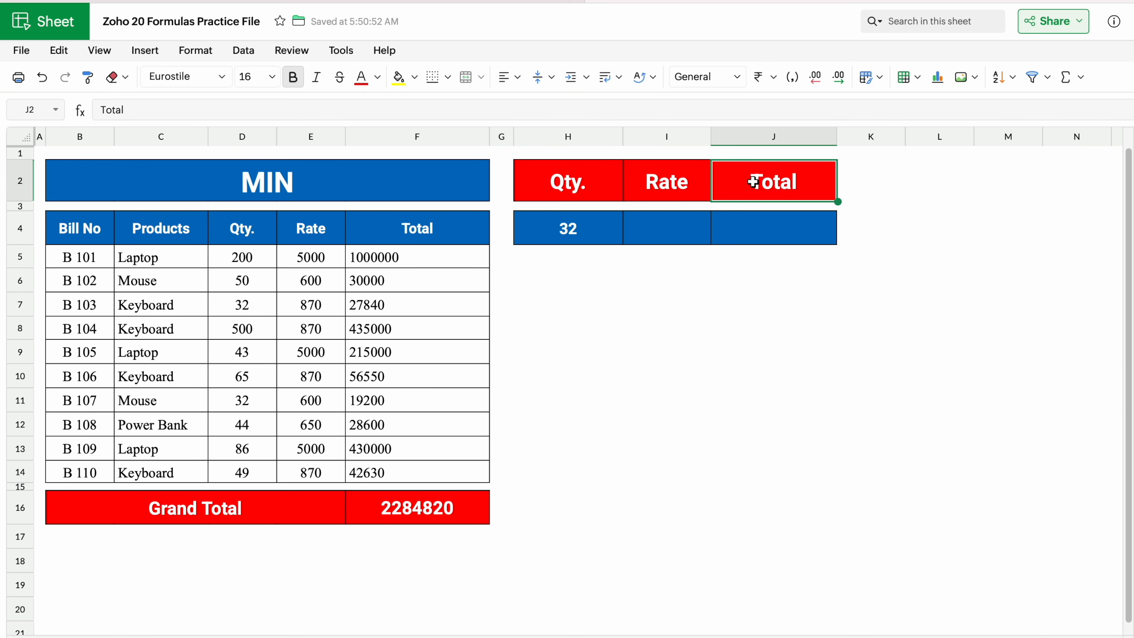
left_click(669, 225)
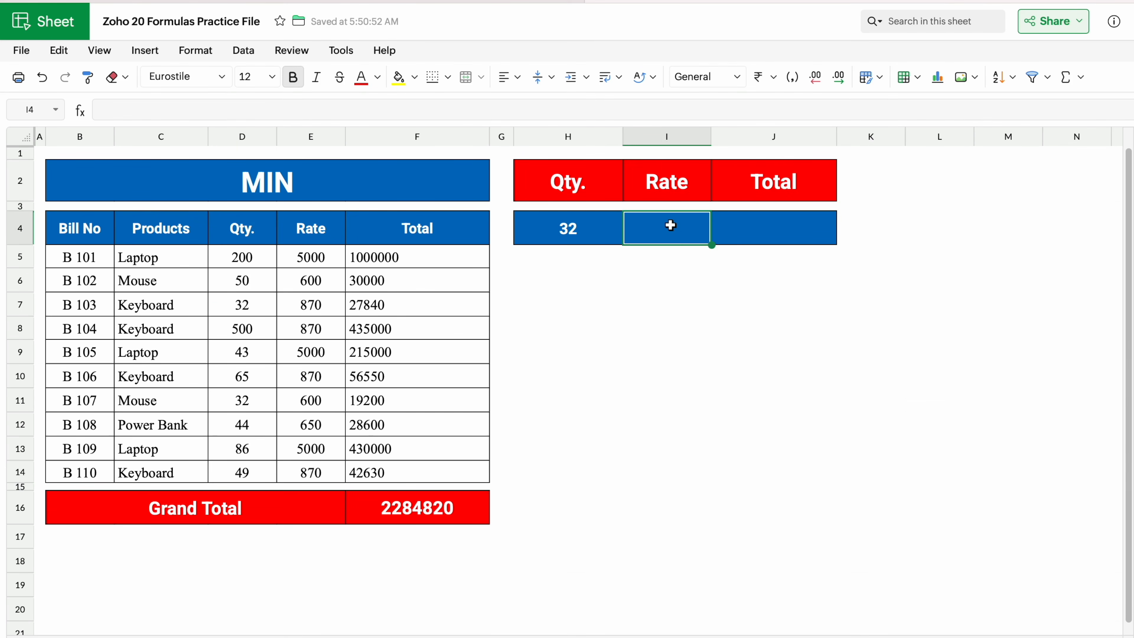
left_click(670, 280)
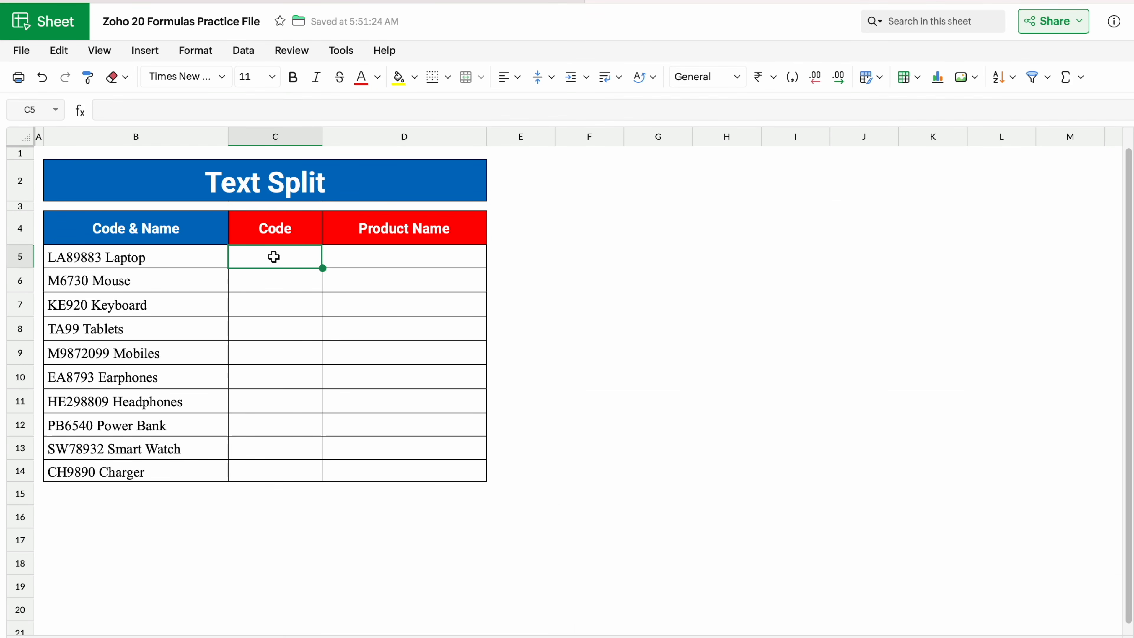
- On the Text Split sheet, split the first code and name at the space with =TEXTSPLIT(B5," ") in C5
left_click(400, 258)
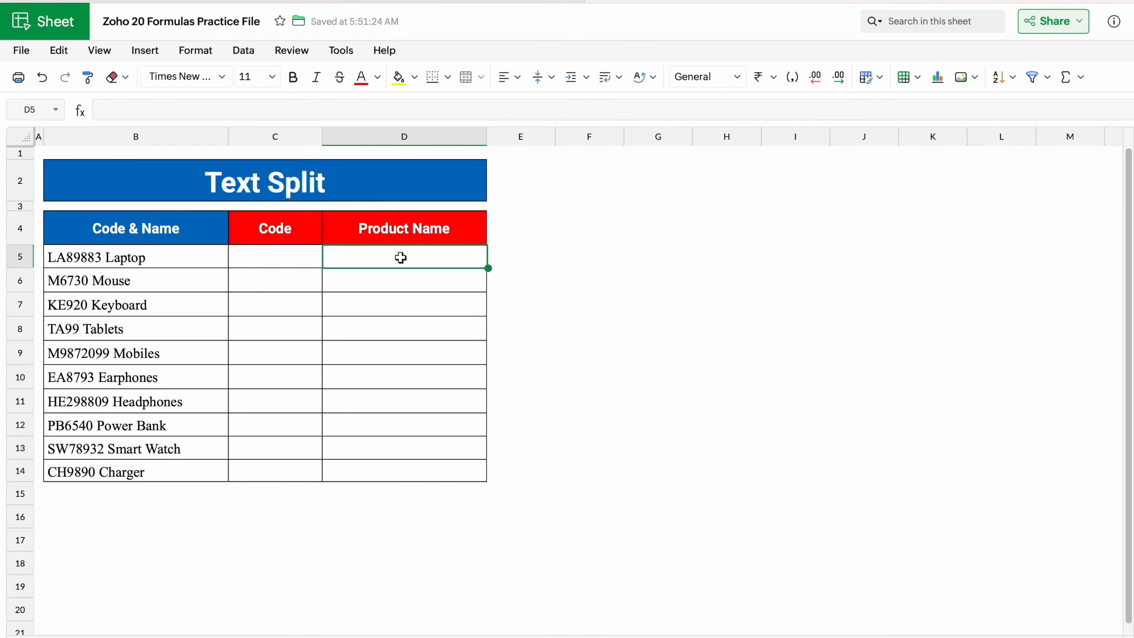
left_click(302, 258)
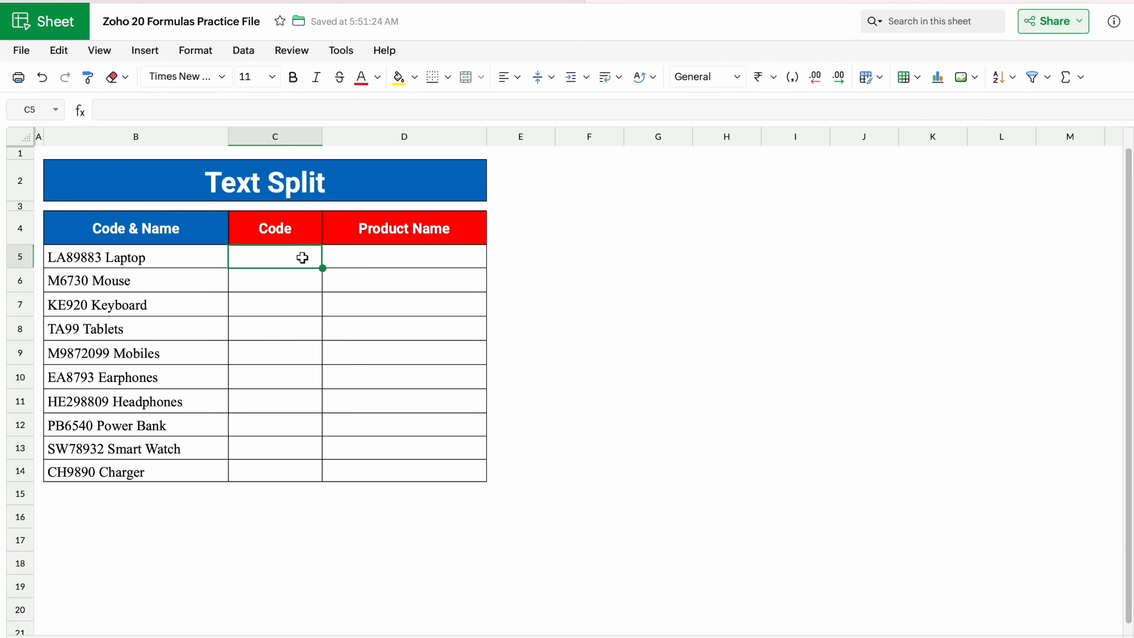
type("=TEXT")
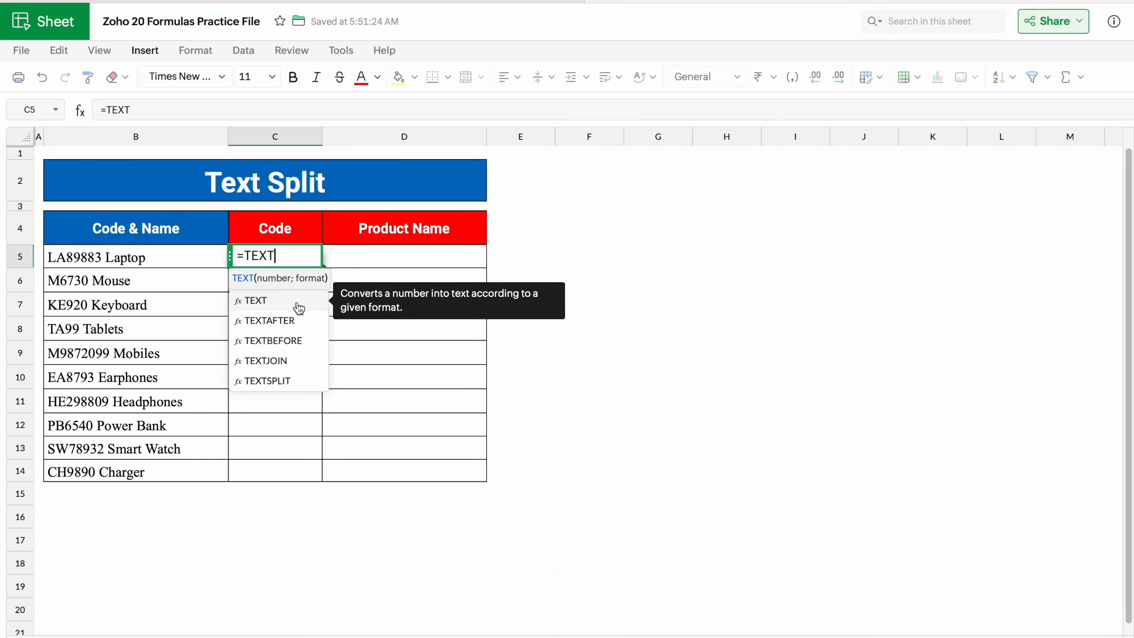
left_click(300, 382)
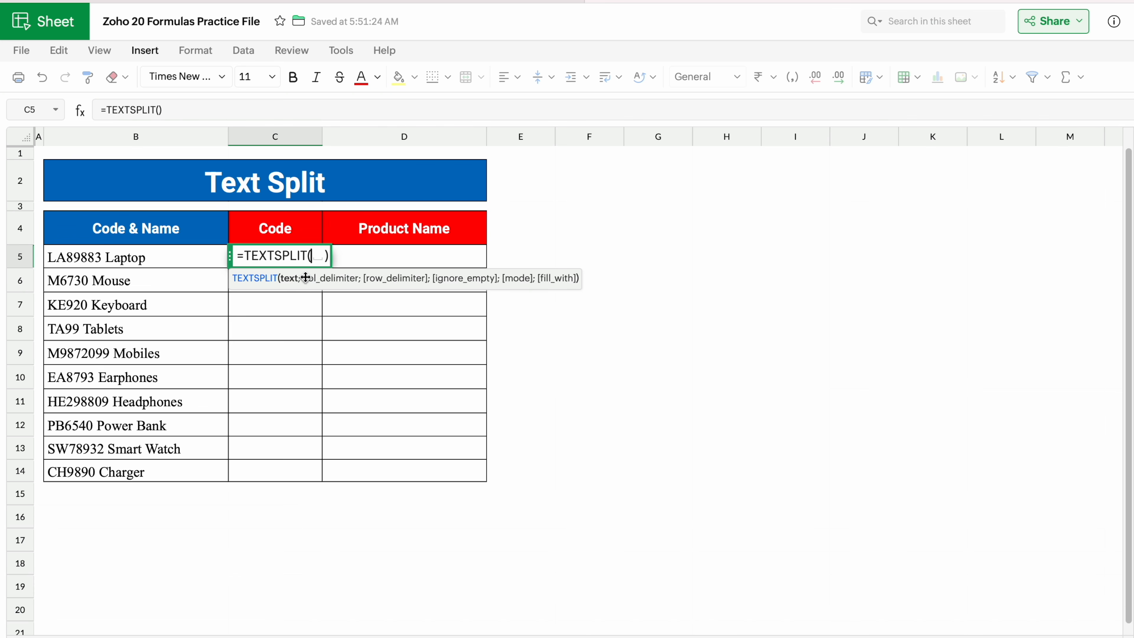
left_click(162, 258)
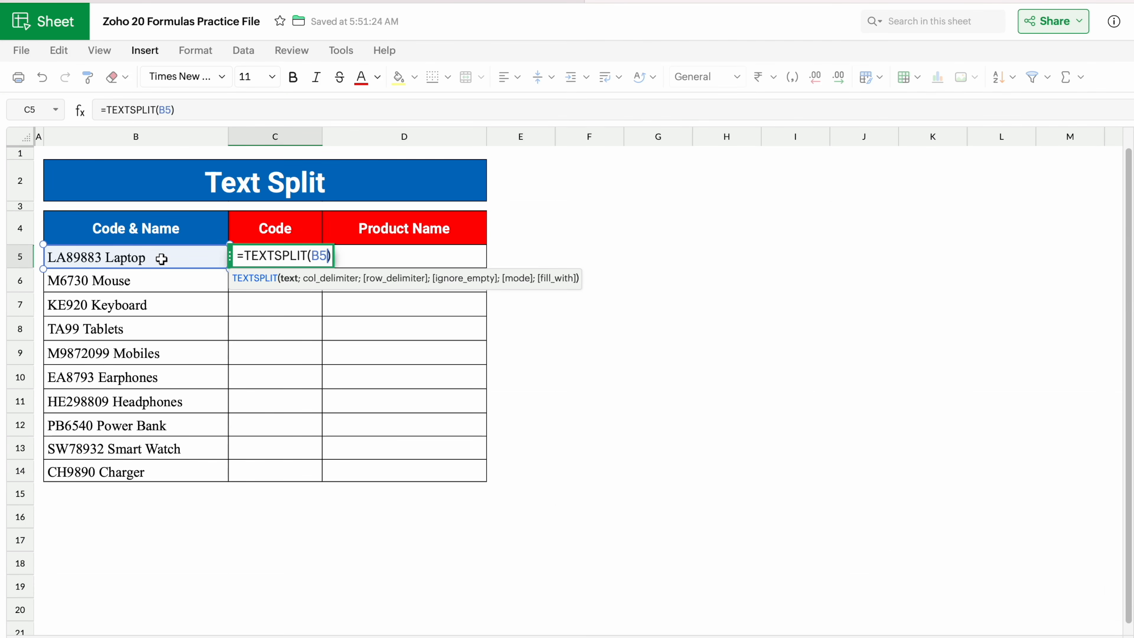
type(",")
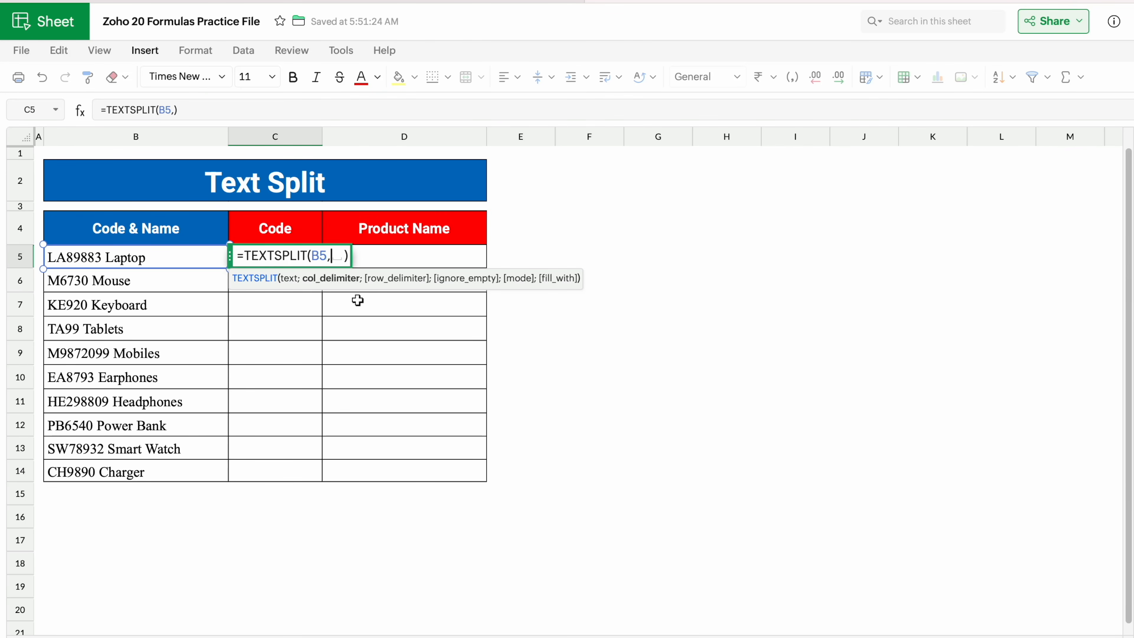
type("\" \"")
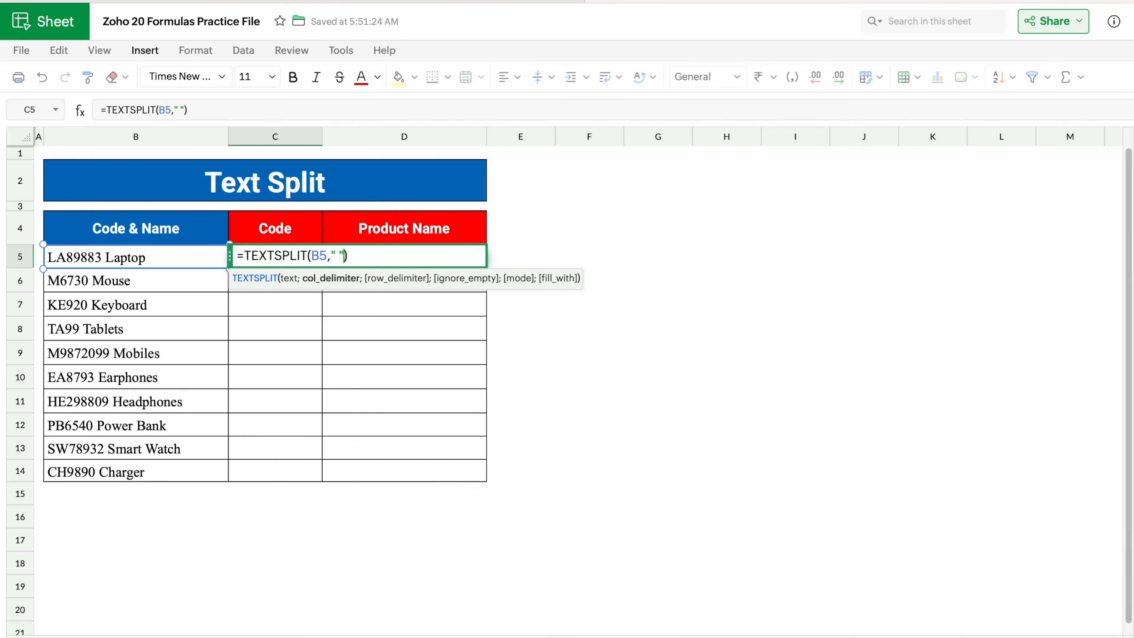
key("Return")
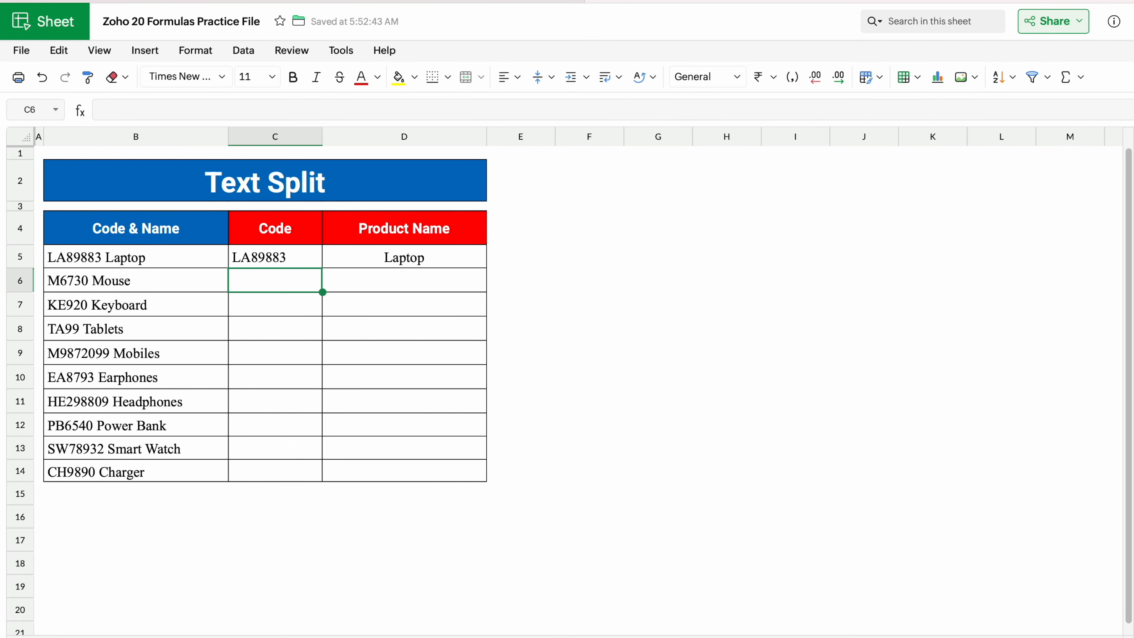
- Fill the TEXTSPLIT formula from C5 down to C14 and check the words that spill into column E
left_click(299, 258)
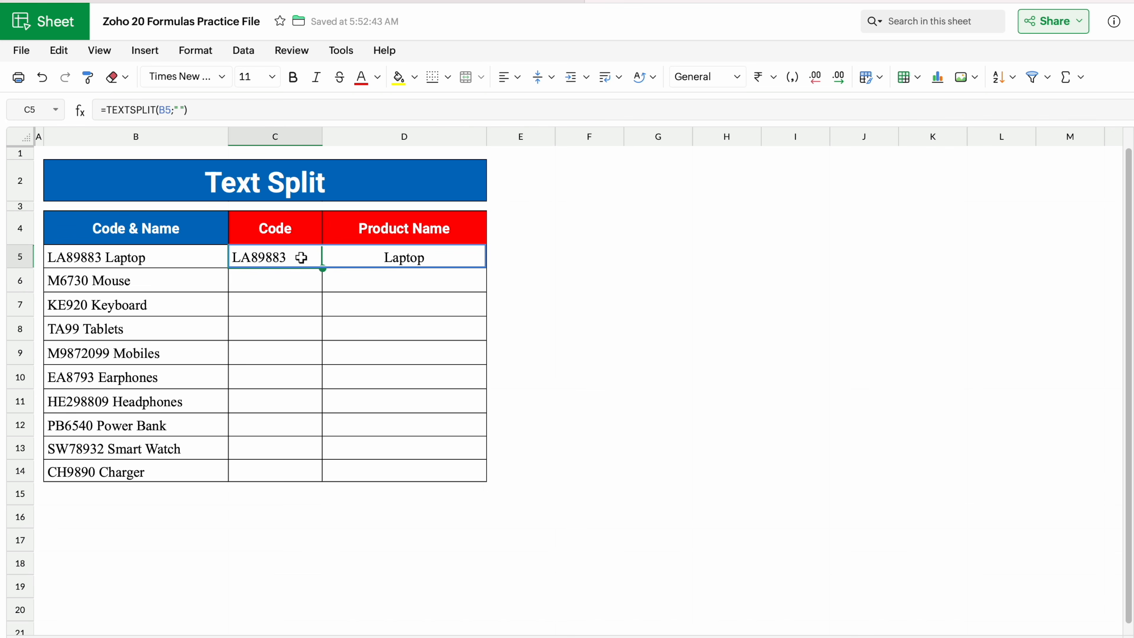
left_click(357, 257)
left_click(304, 256)
double_click(321, 268)
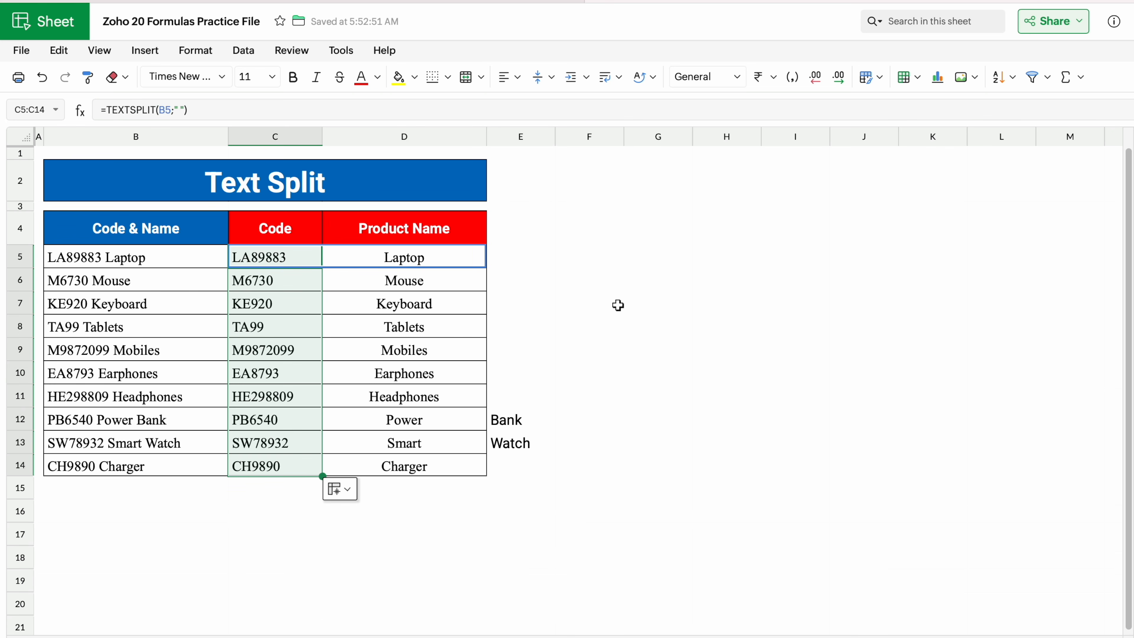
left_click(506, 423)
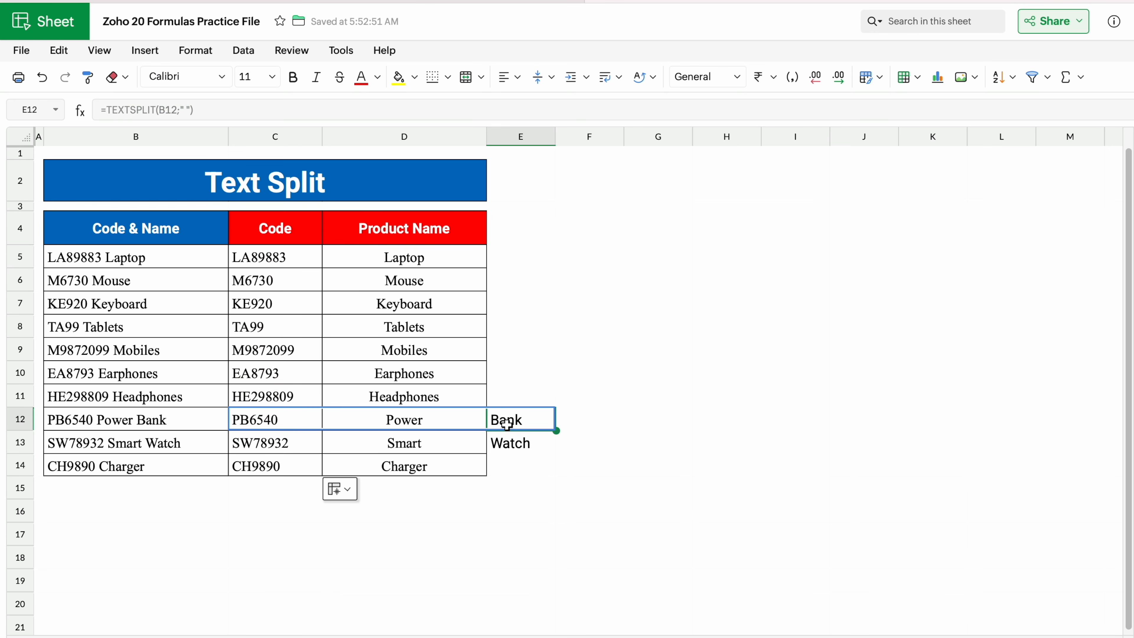
left_click(519, 444)
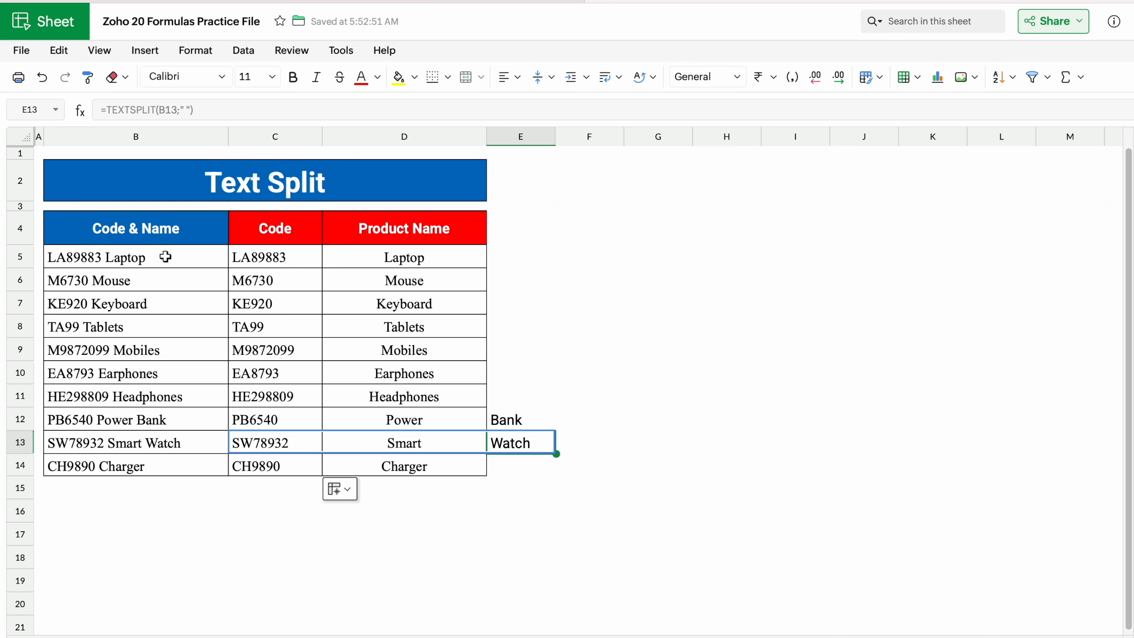
- Clear the Code & Name entries in B5:B14 to test the formulas' dependence on them, and undo the deletion
left_click_drag(165, 257, 177, 461)
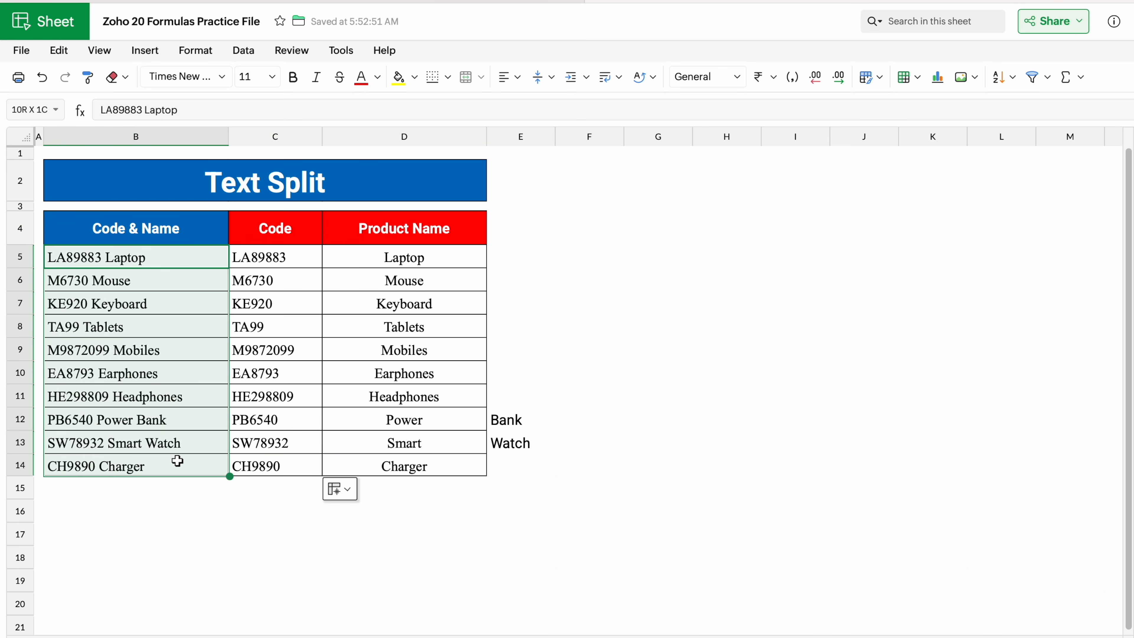
key("Delete")
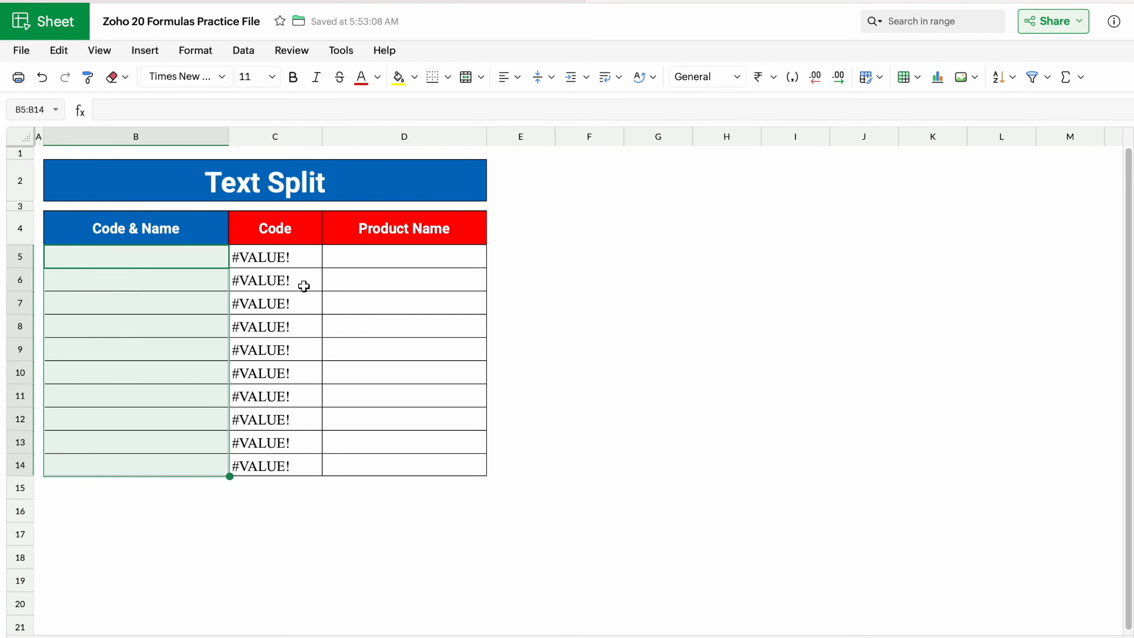
key("ctrl+z")
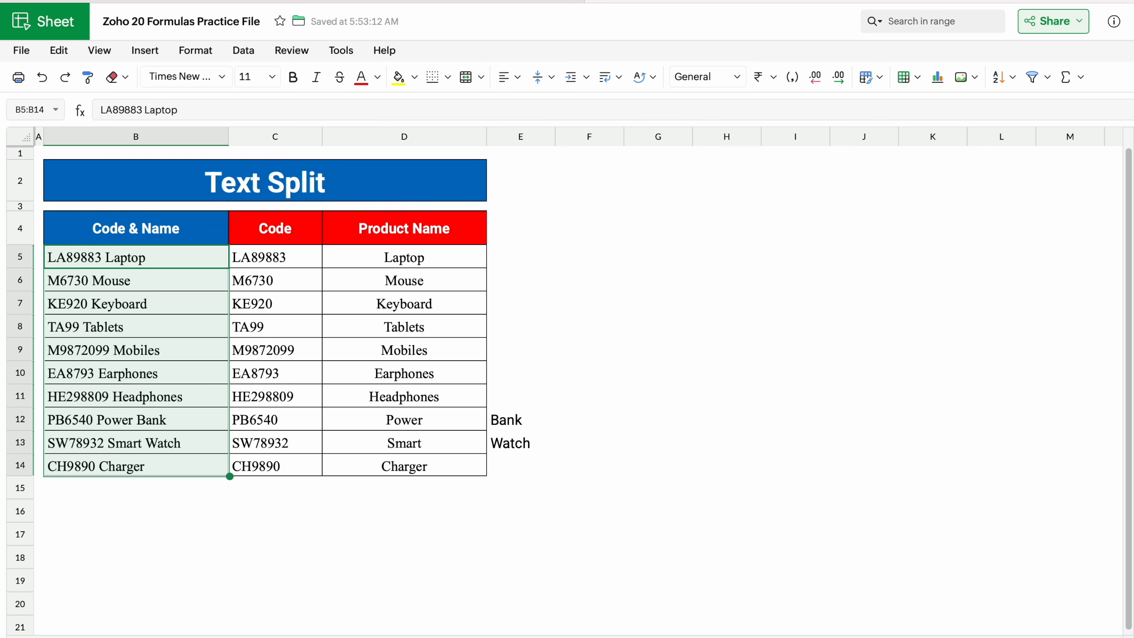
- Replace the split formulas in C5:D14 with their values by copying the range and pasting values only in place
left_click(290, 255)
mouse_move(298, 253)
left_mouse_down()
mouse_move(420, 304)
mouse_move(433, 463)
left_mouse_up()
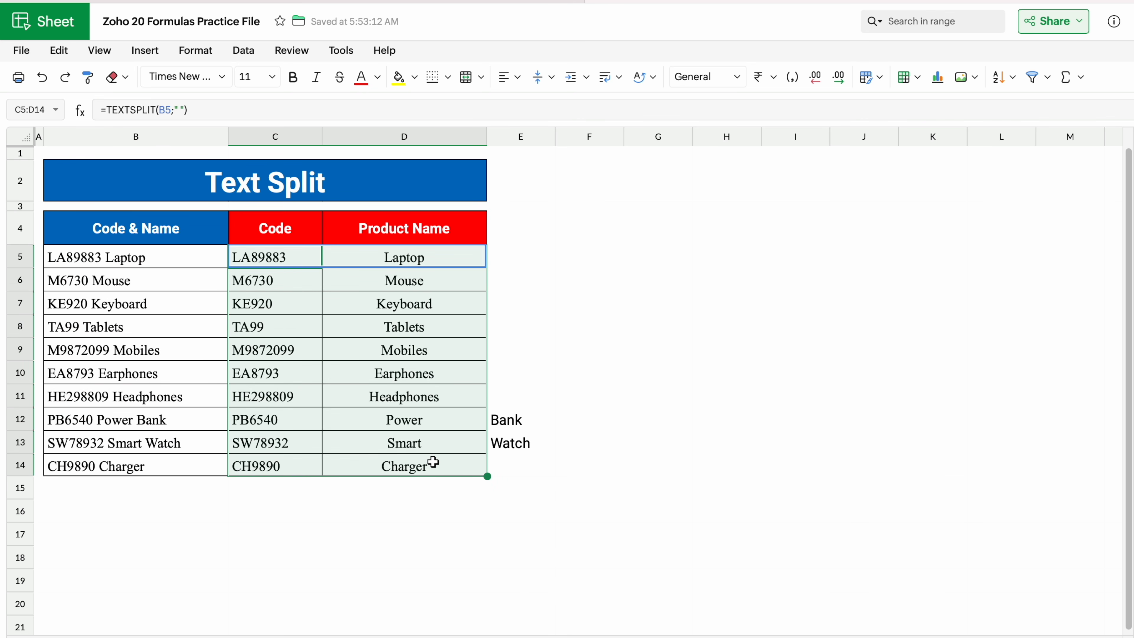
key("ctrl+c")
left_click(289, 254)
right_click(296, 254)
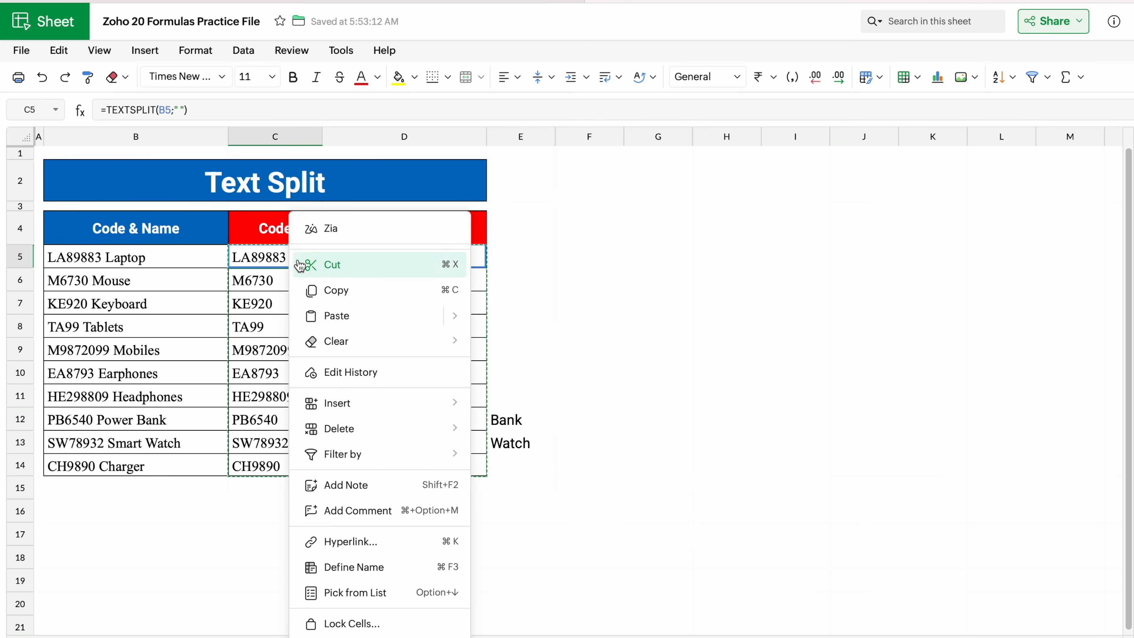
mouse_move(375, 316)
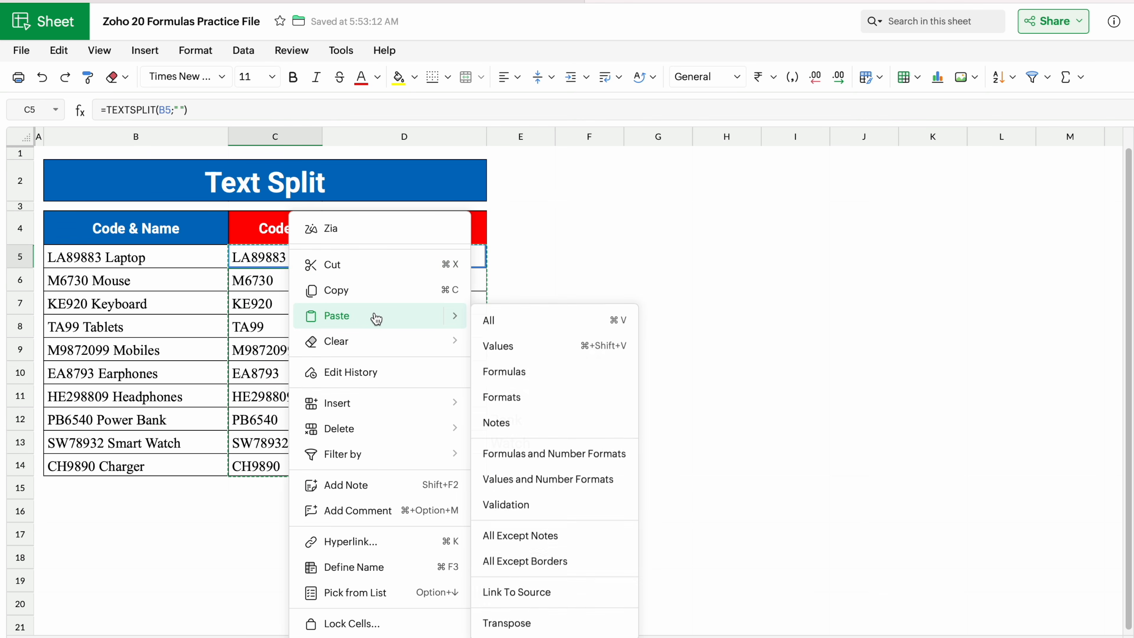
left_click(521, 350)
- Complete the two-word product names as Power Bank in D12 and Smart Watch in D13
left_click(438, 422)
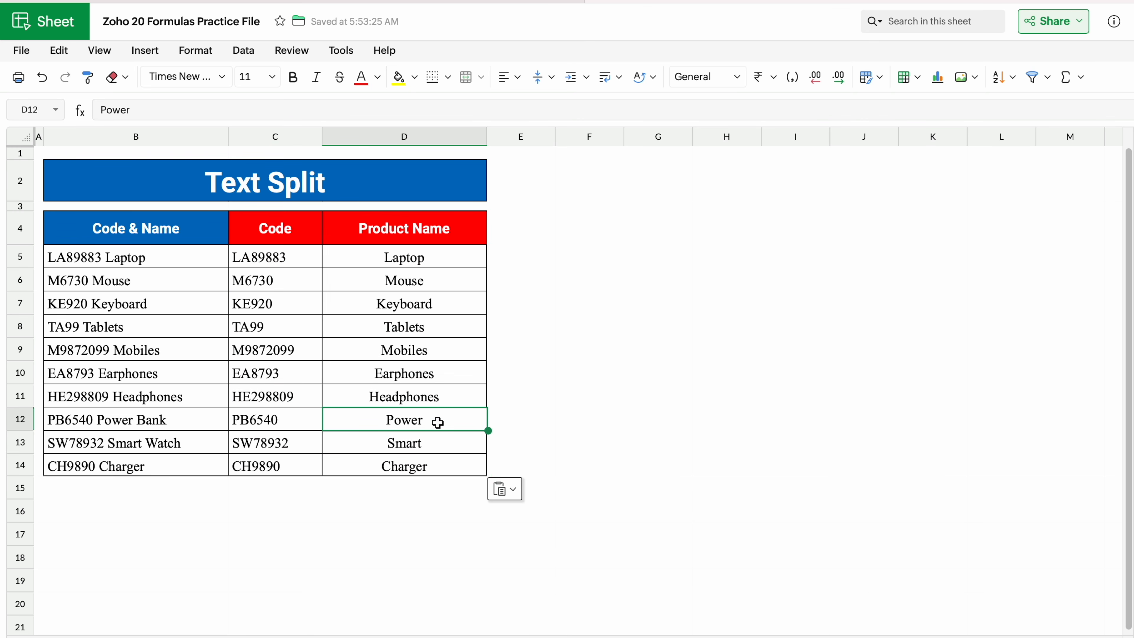
double_click(438, 421)
type("B")
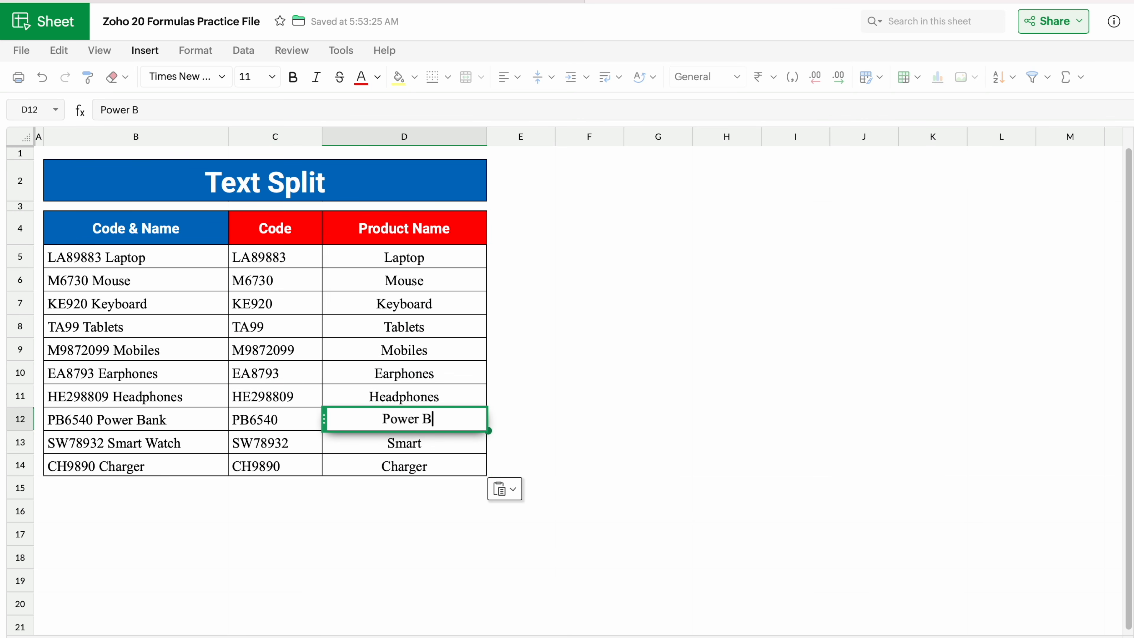
type("ank")
key("Return")
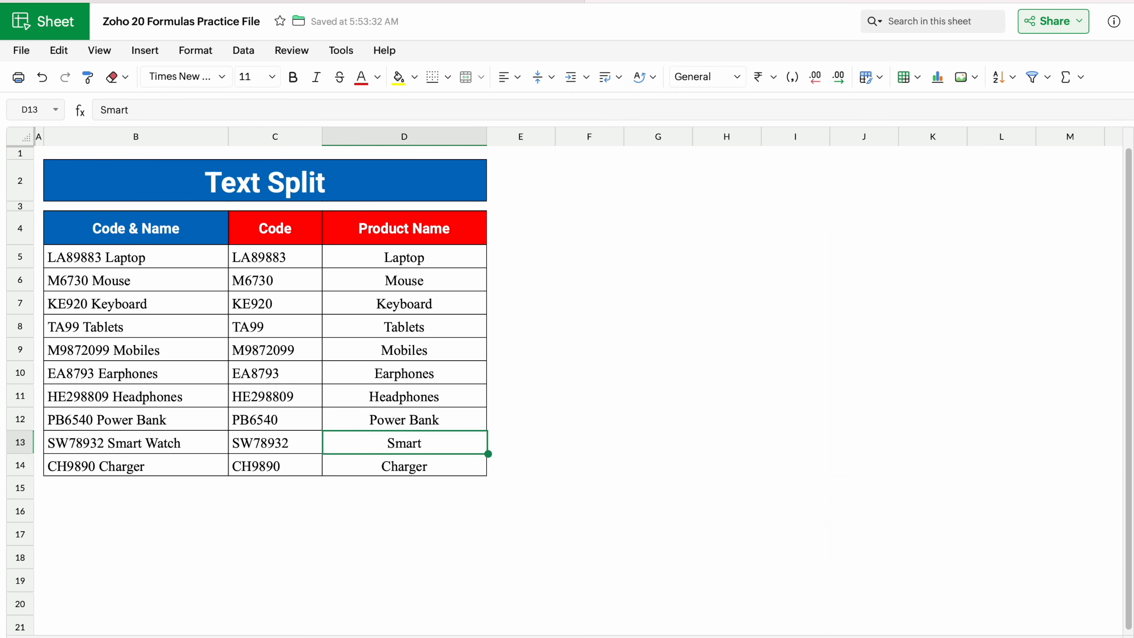
key("F2")
type("Watch")
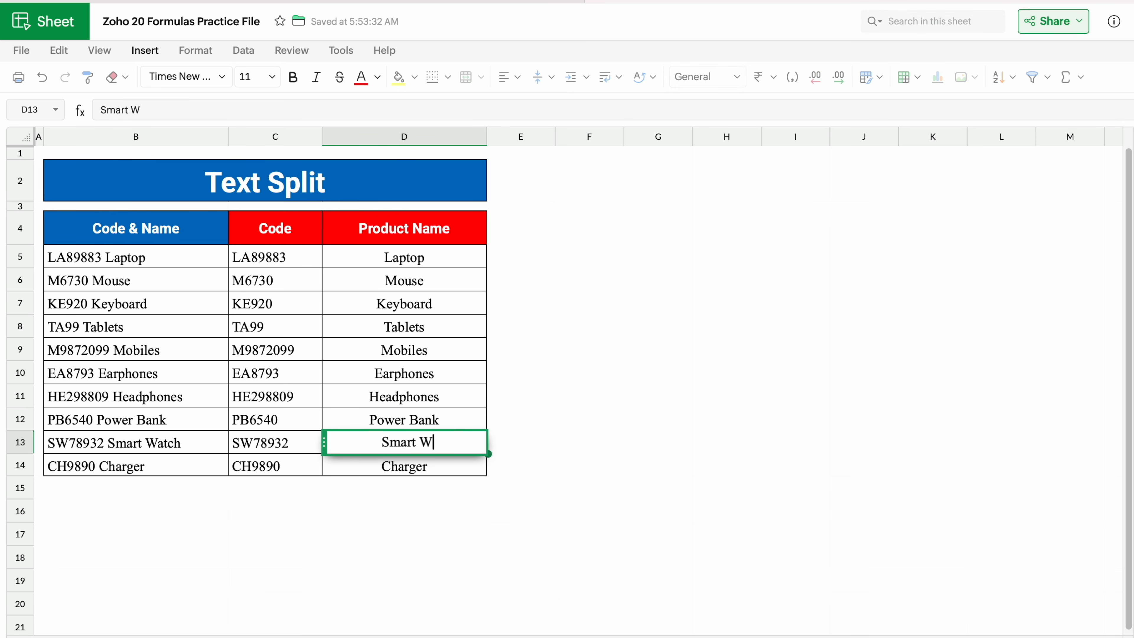
key("Return")
left_click(581, 384)
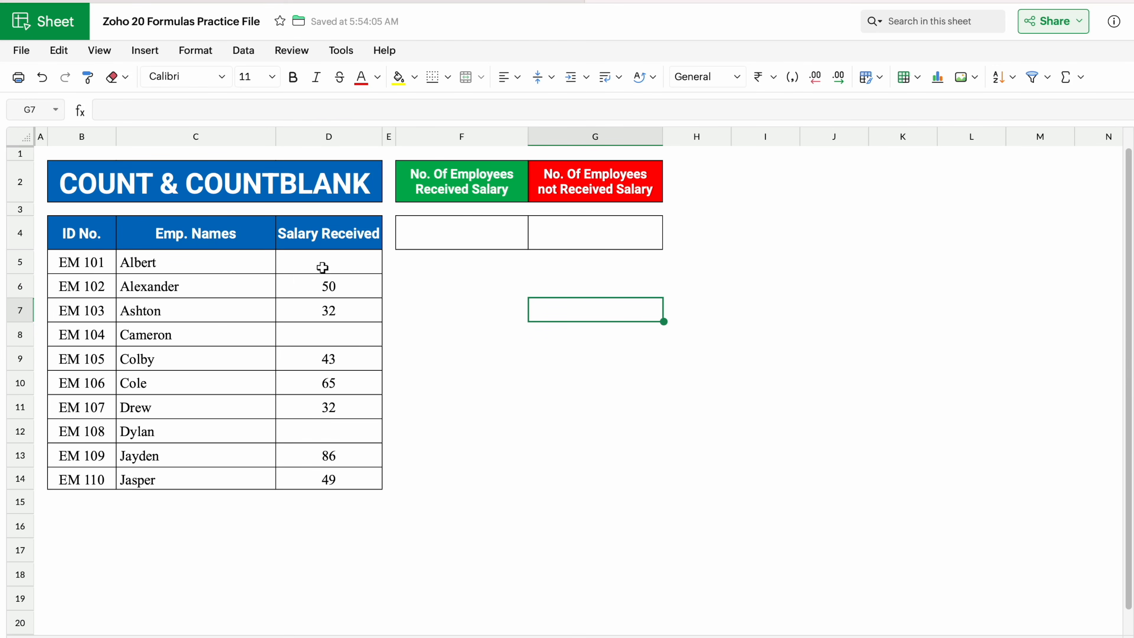
- Count the employees who received salary by entering =COUNT(D5:D14) in F4
left_click(436, 231)
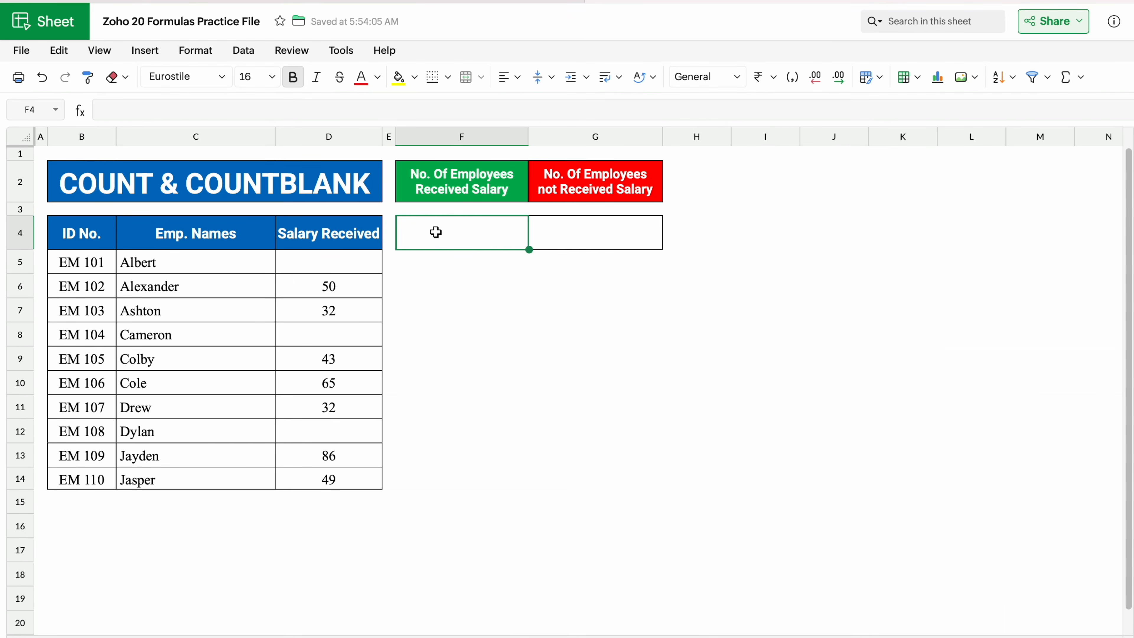
type("=")
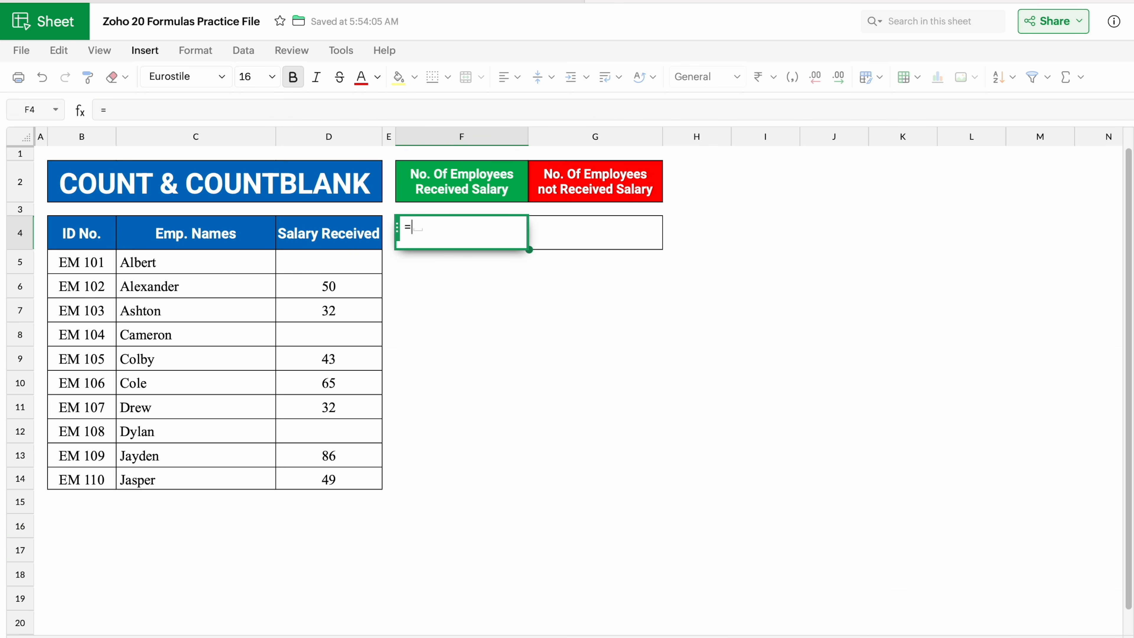
type("COUNT")
left_click(434, 288)
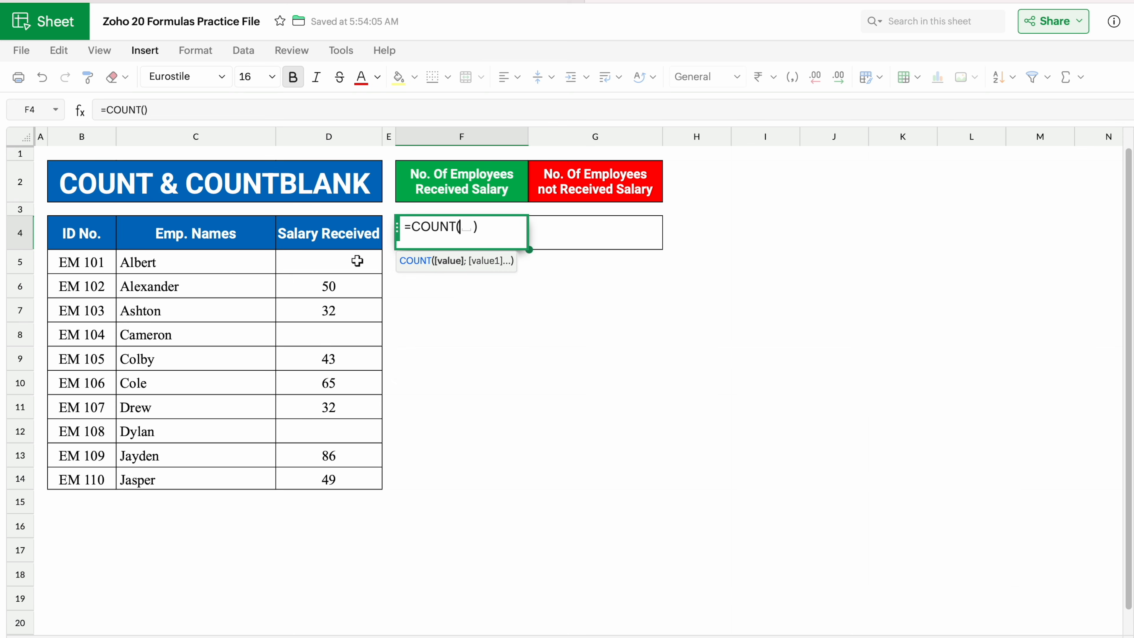
left_click_drag(357, 261, 360, 475)
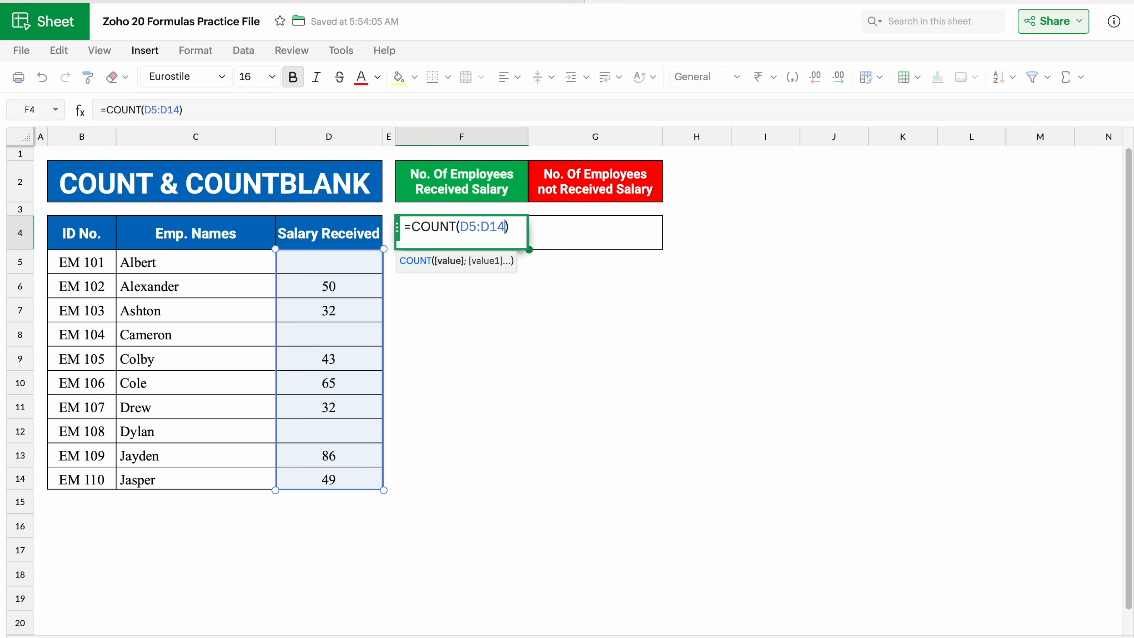
key("Return")
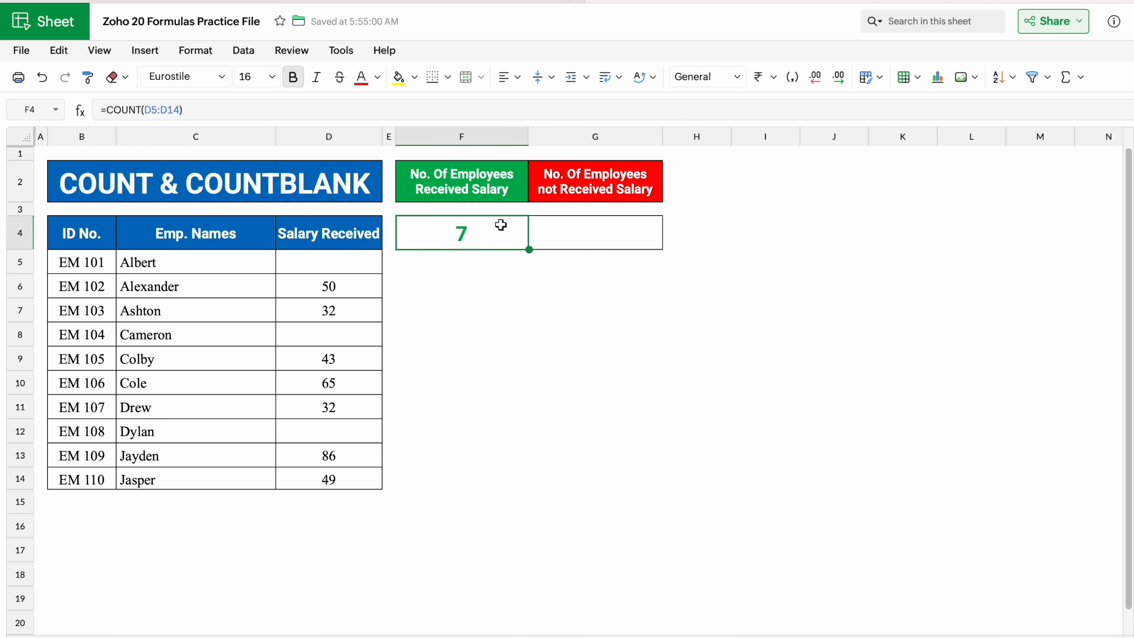
- Check the filled Salary Received cells in column D one by one against the COUNT result in F4
left_click(364, 289)
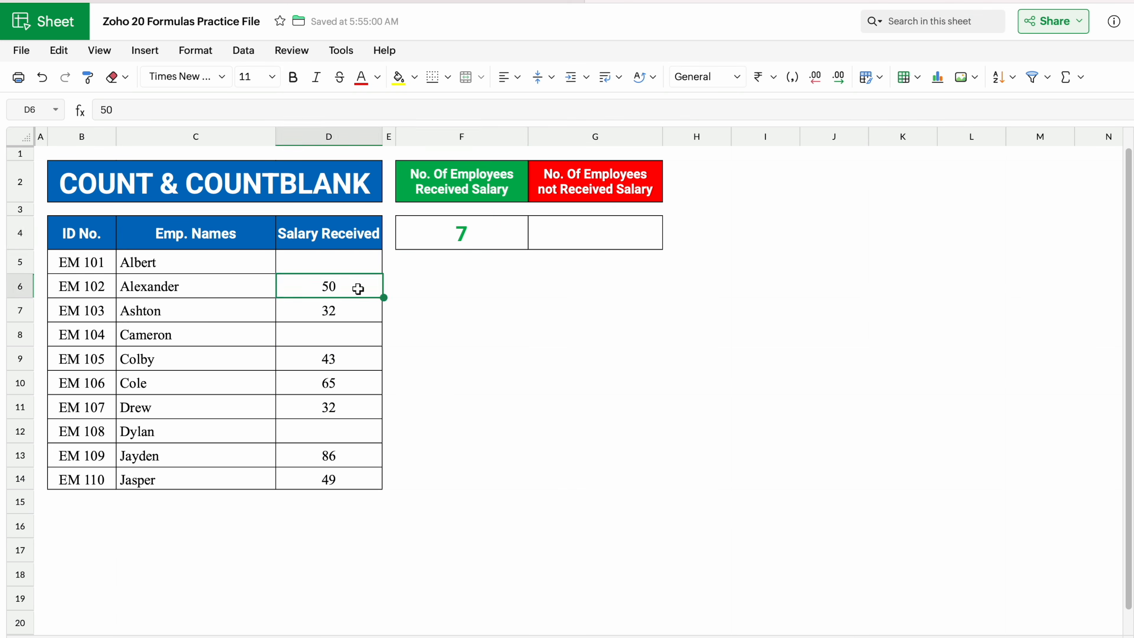
left_click(359, 312)
left_click(350, 358)
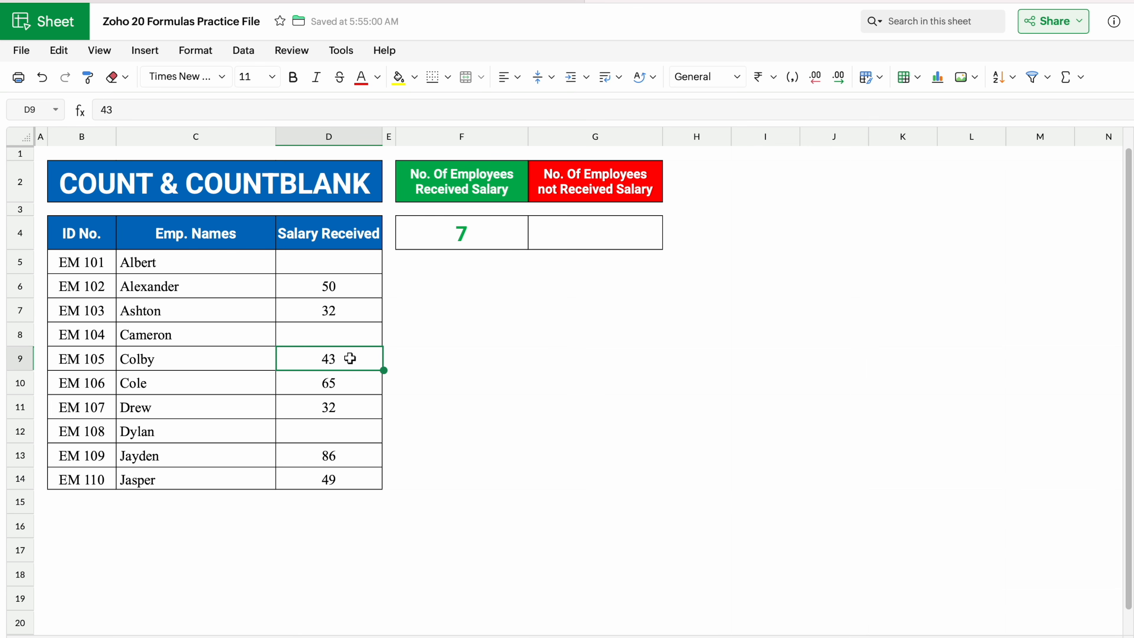
left_click(358, 387)
left_click(363, 405)
left_click(365, 454)
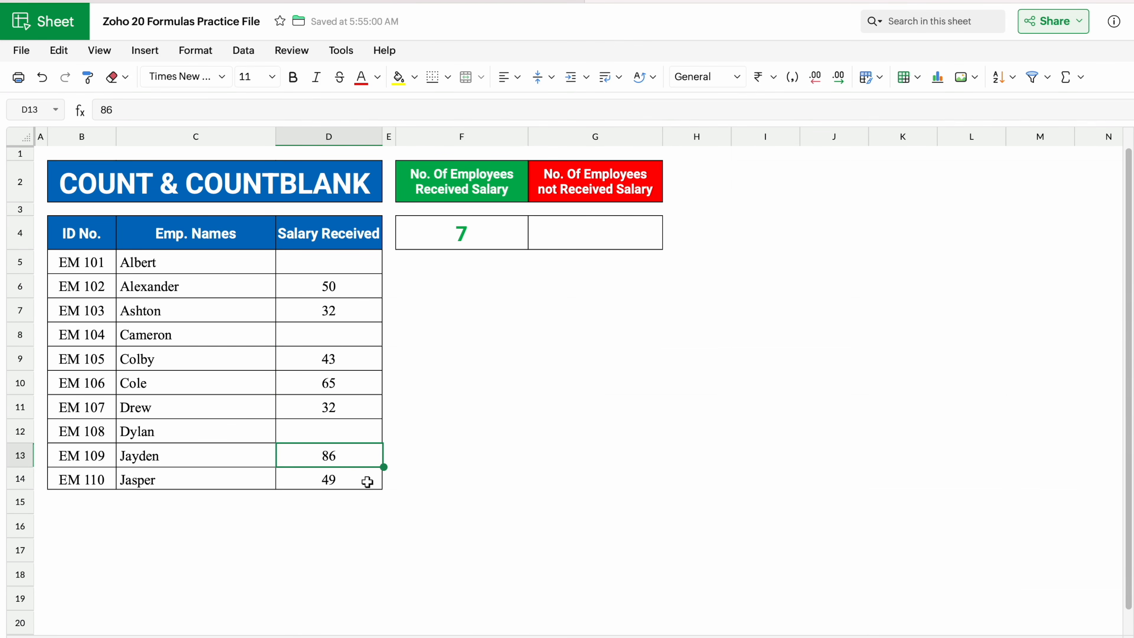
left_click(367, 481)
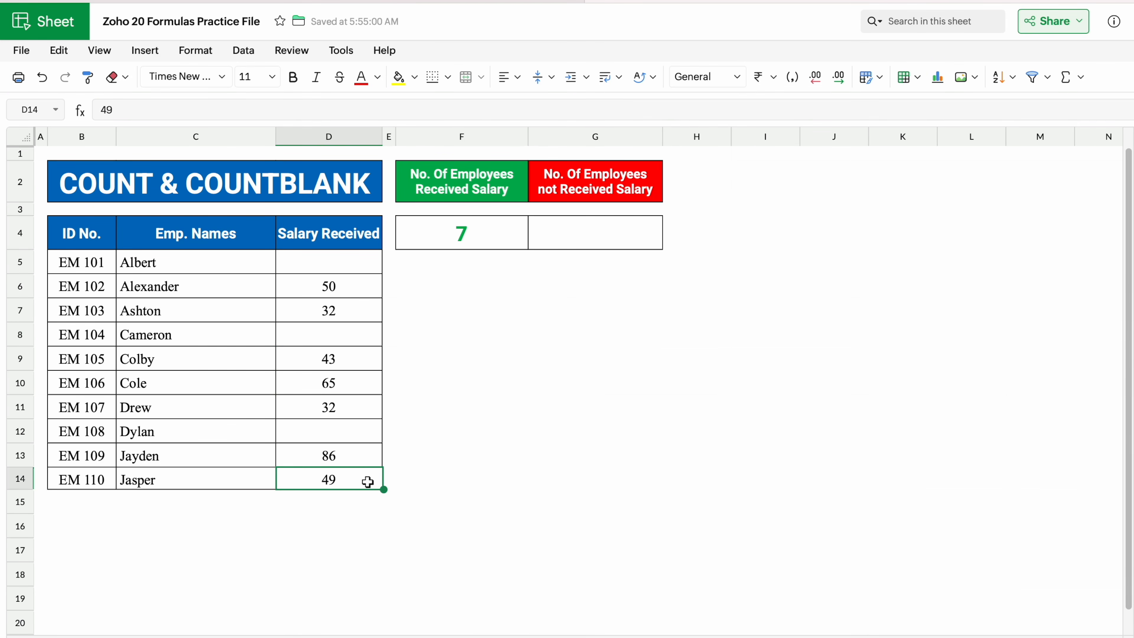
- Count the employees without salary by entering =COUNTBLANK(D5:D14) in G4, and check the blank cells D5, D8 and D12
left_click(571, 229)
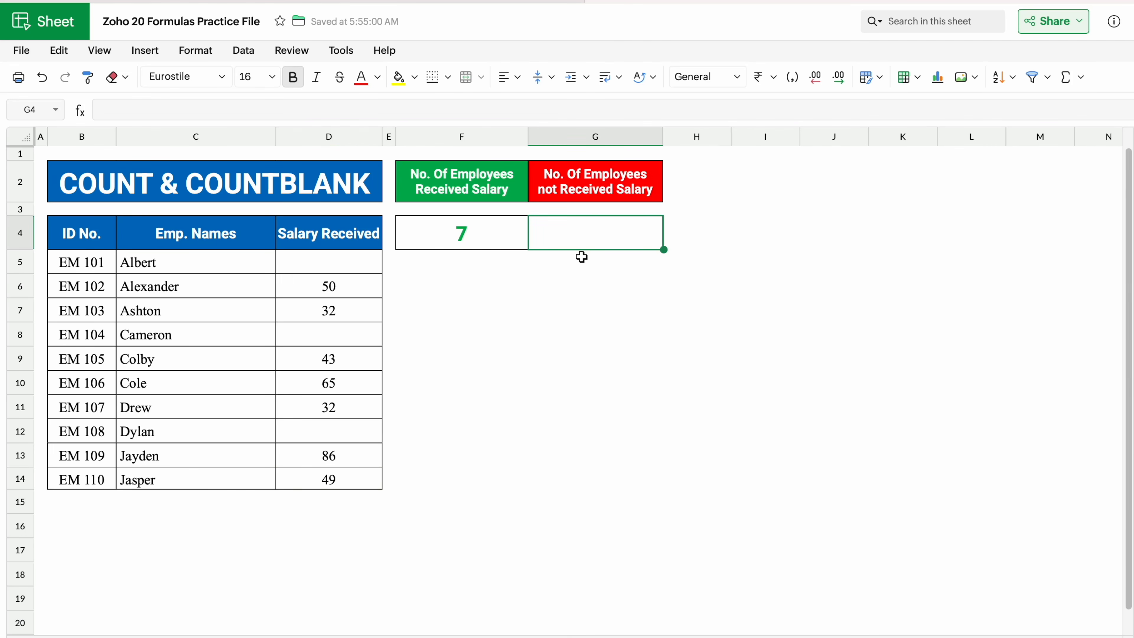
type("=")
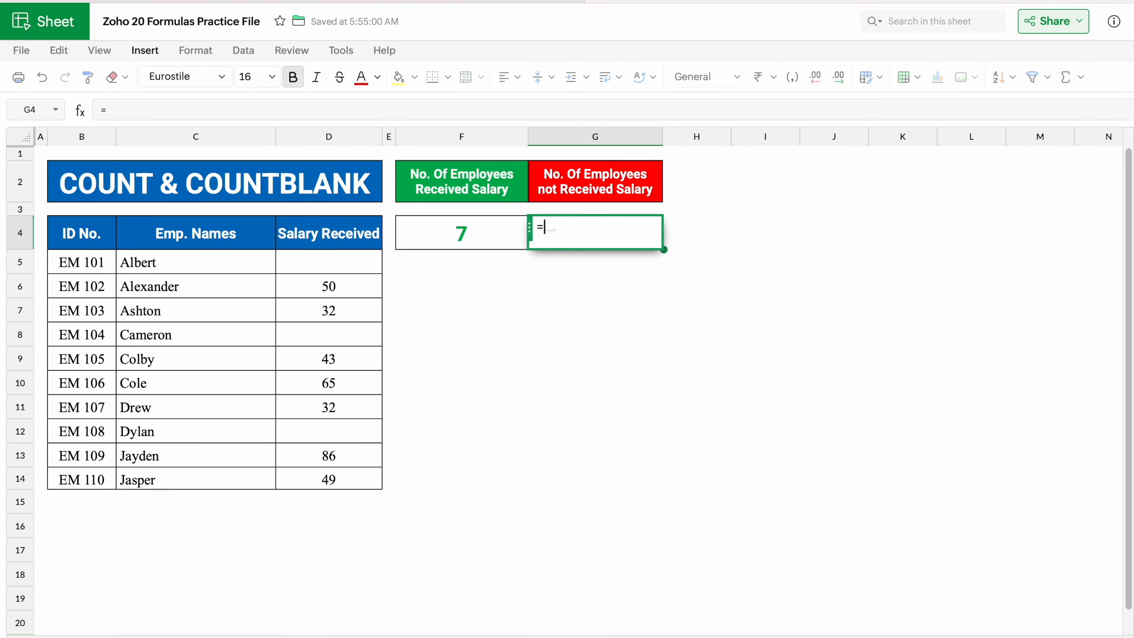
type("COUNTB")
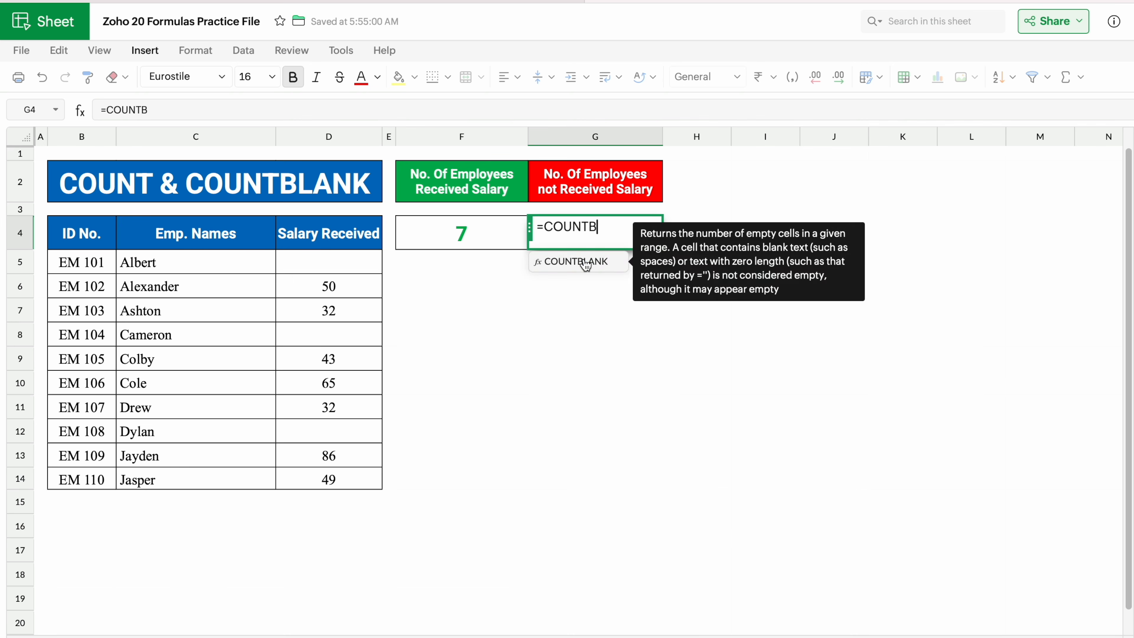
left_click(585, 265)
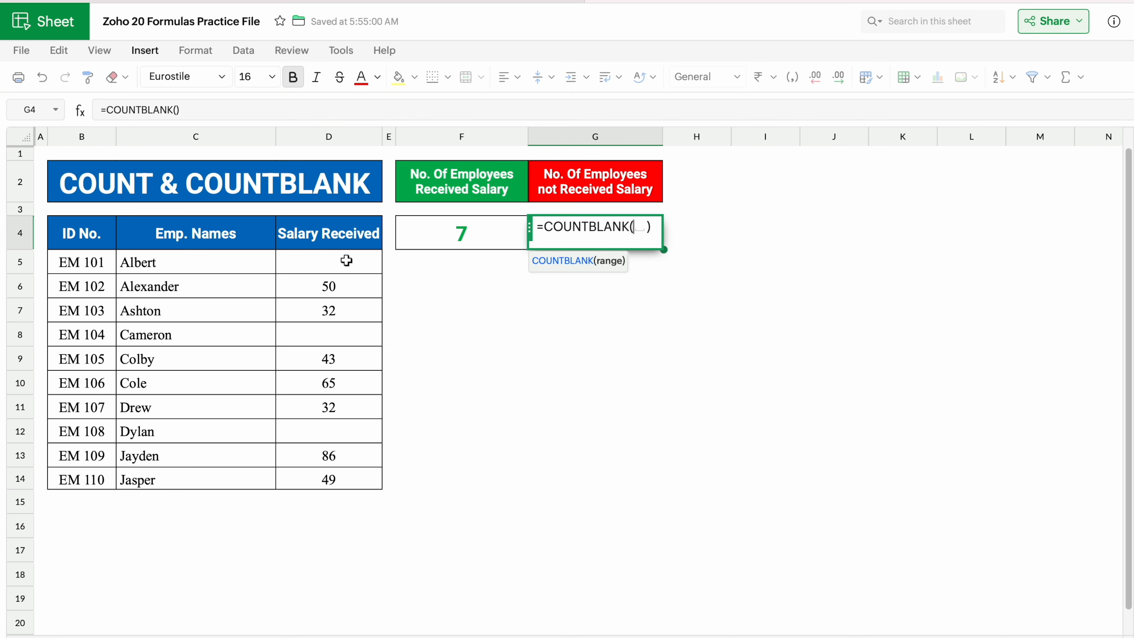
left_click_drag(346, 260, 351, 477)
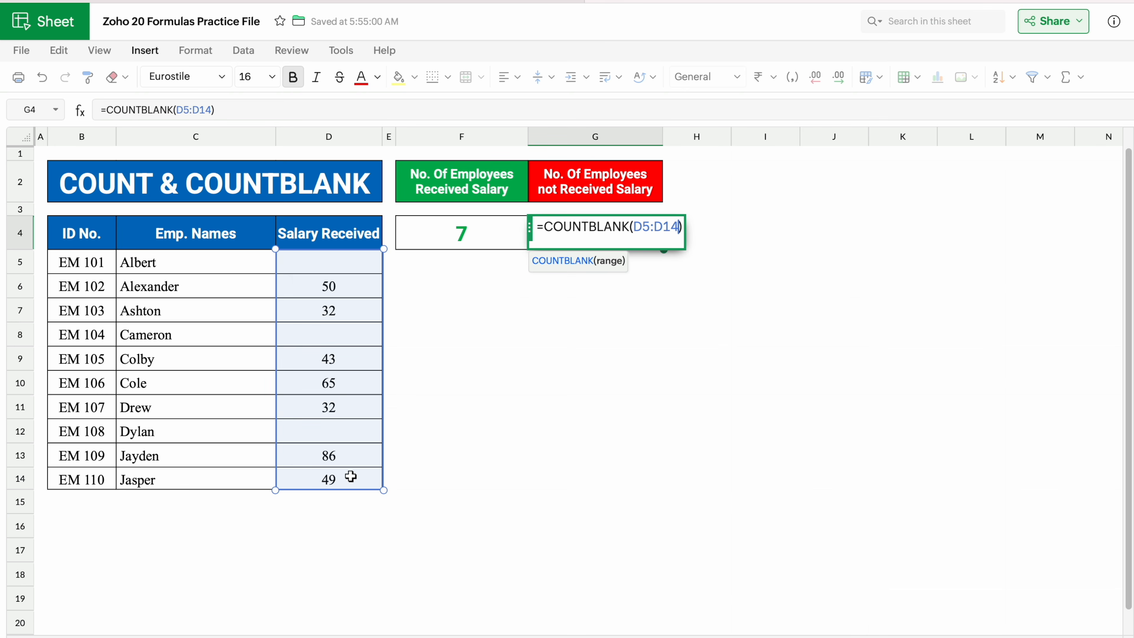
key("Return")
left_click(625, 232)
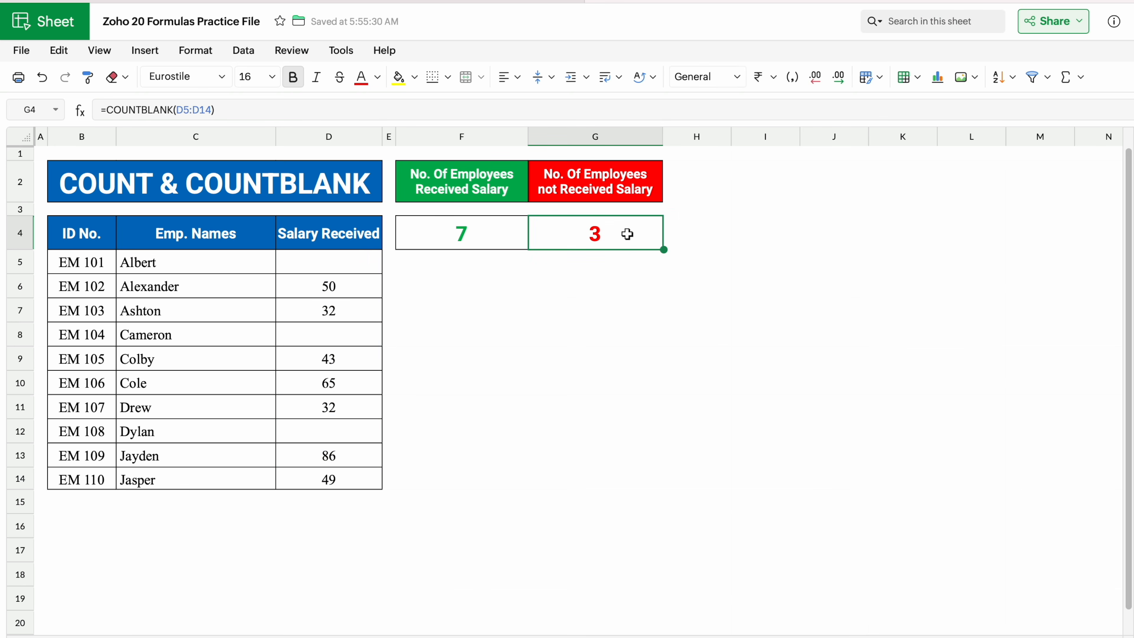
left_click(332, 261)
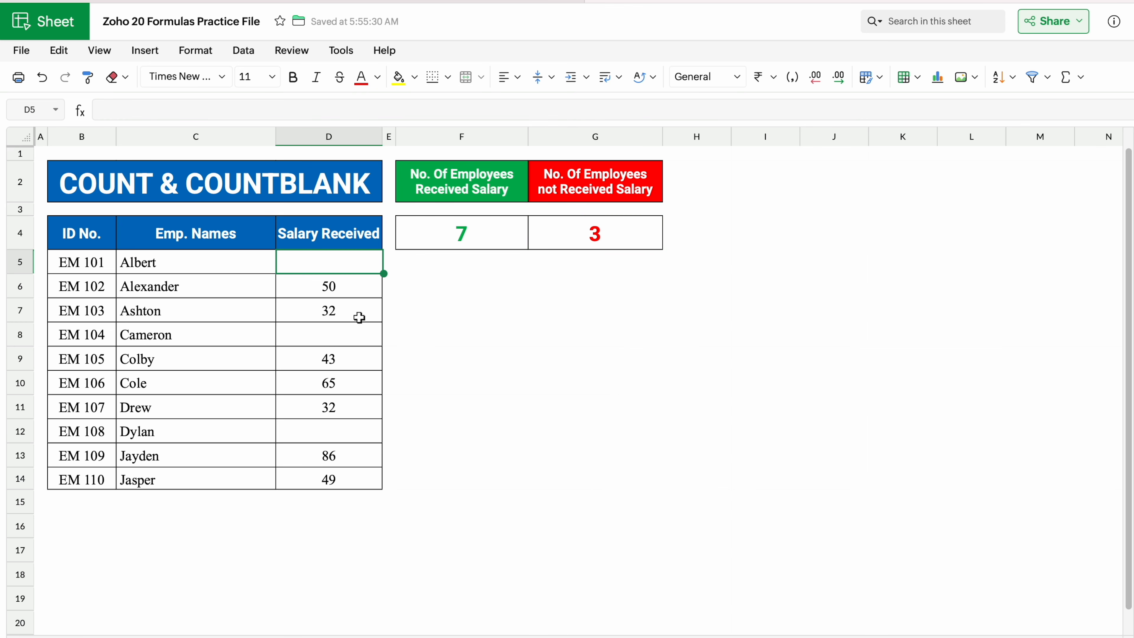
left_click(369, 333)
left_click(374, 431)
left_click(441, 405)
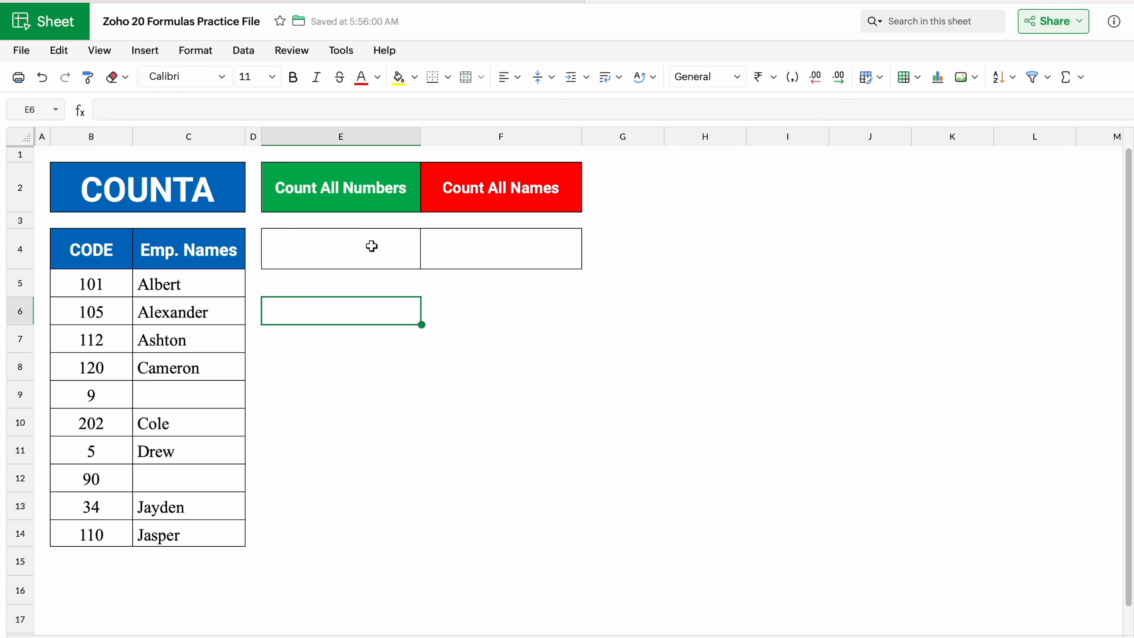
- Try =COUNT(C5:C14) on the employee names in E4 of the COUNTA sheet, and clear the formula
left_click(347, 187)
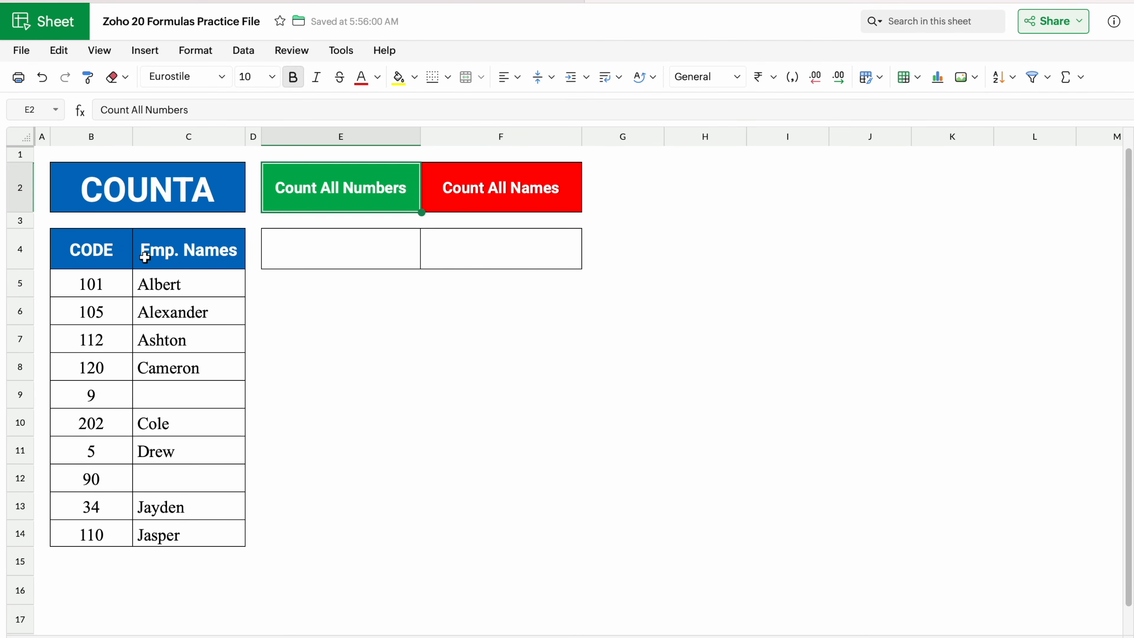
left_click(114, 278)
left_click(113, 326)
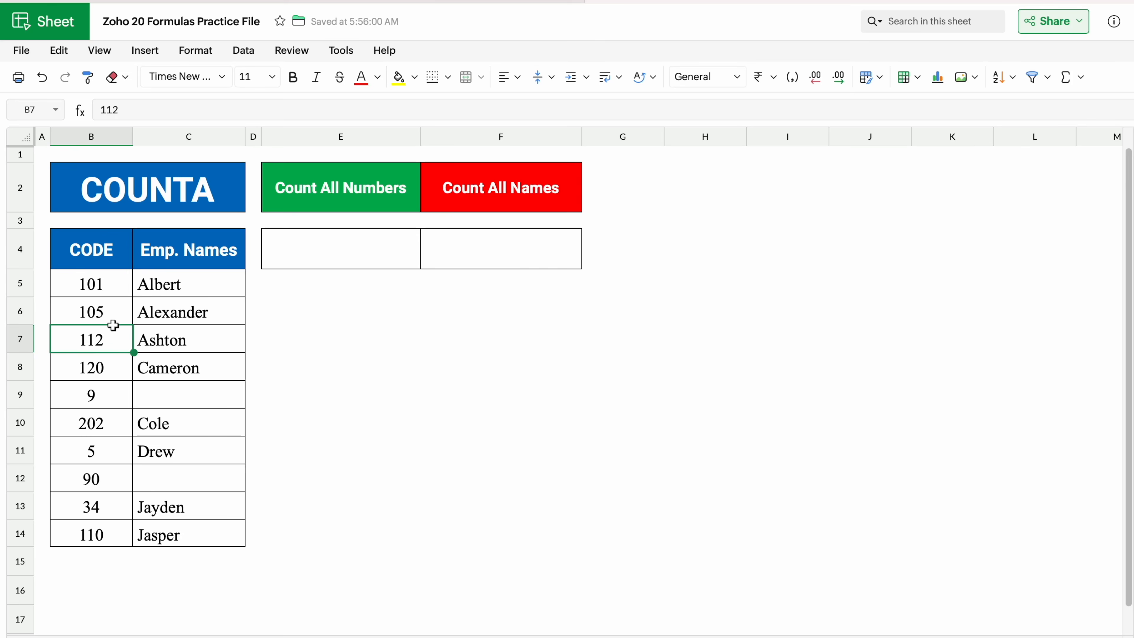
left_click(531, 187)
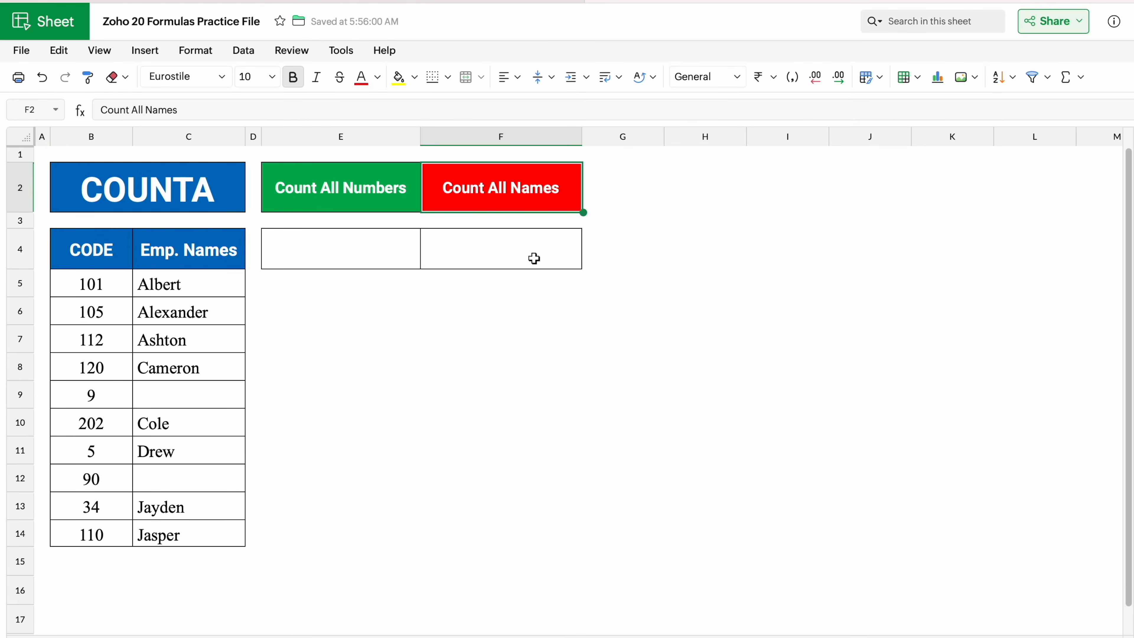
left_click(356, 268)
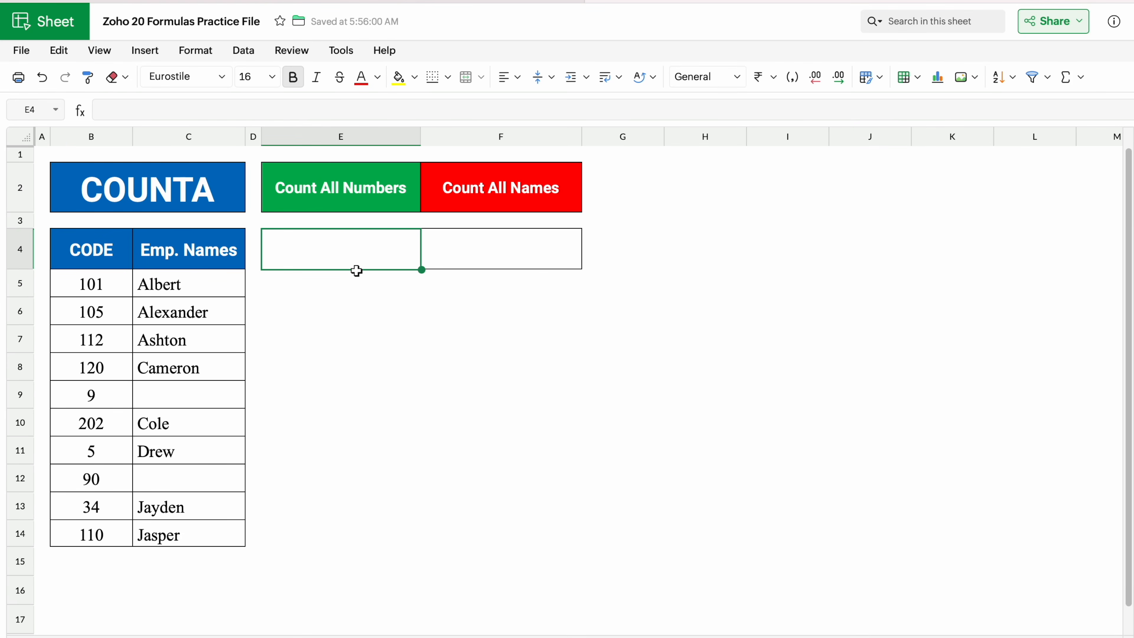
type("=")
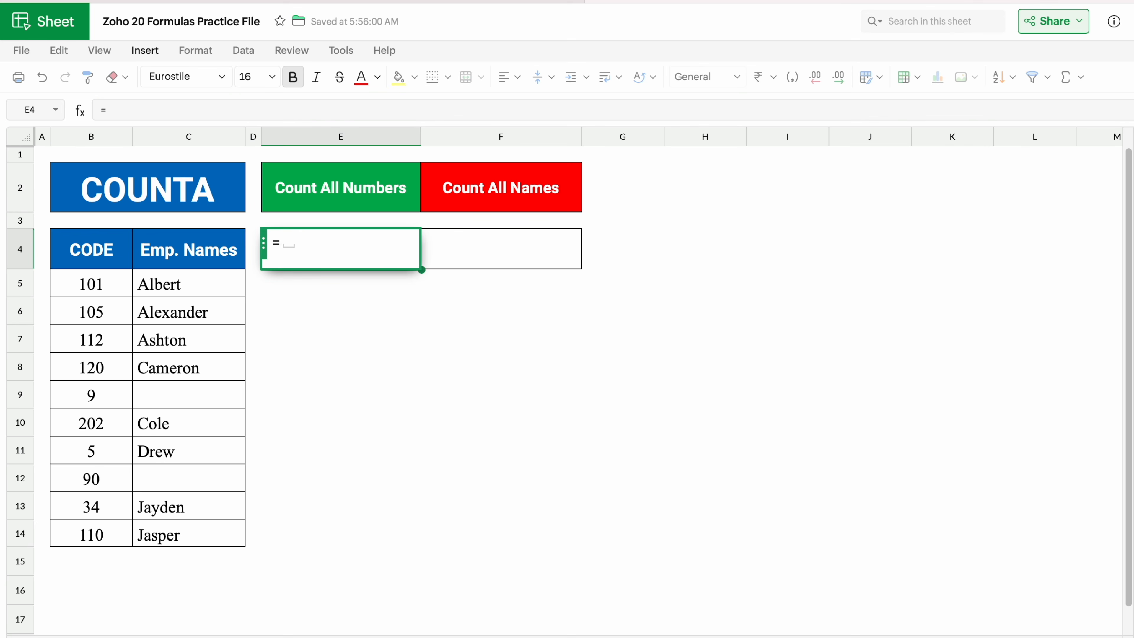
type("COUNT(")
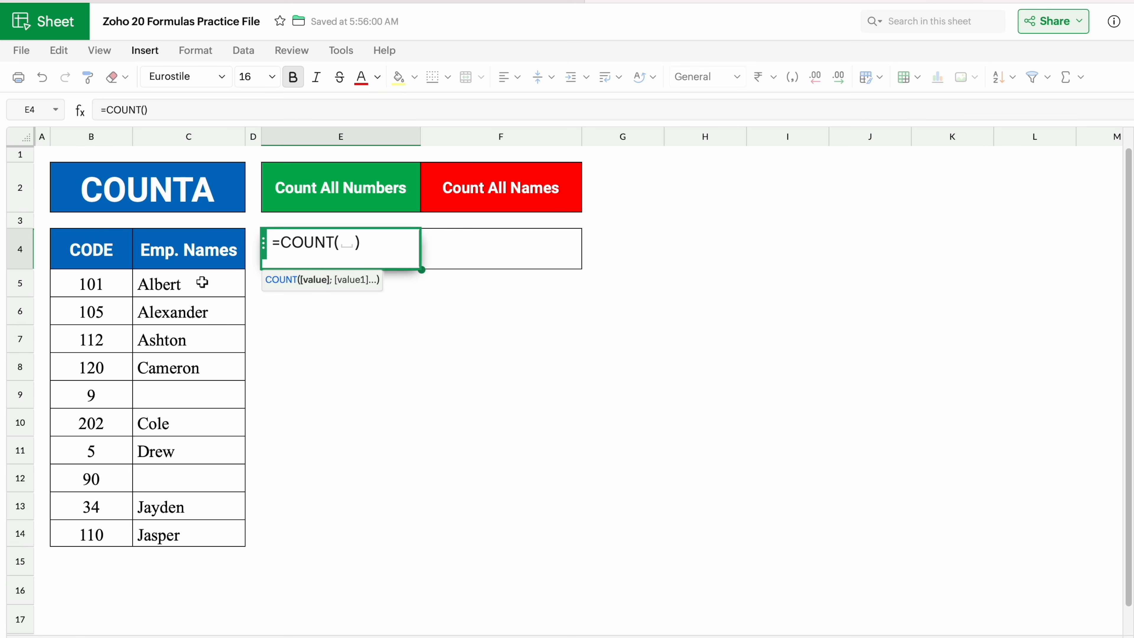
left_click_drag(203, 282, 207, 523)
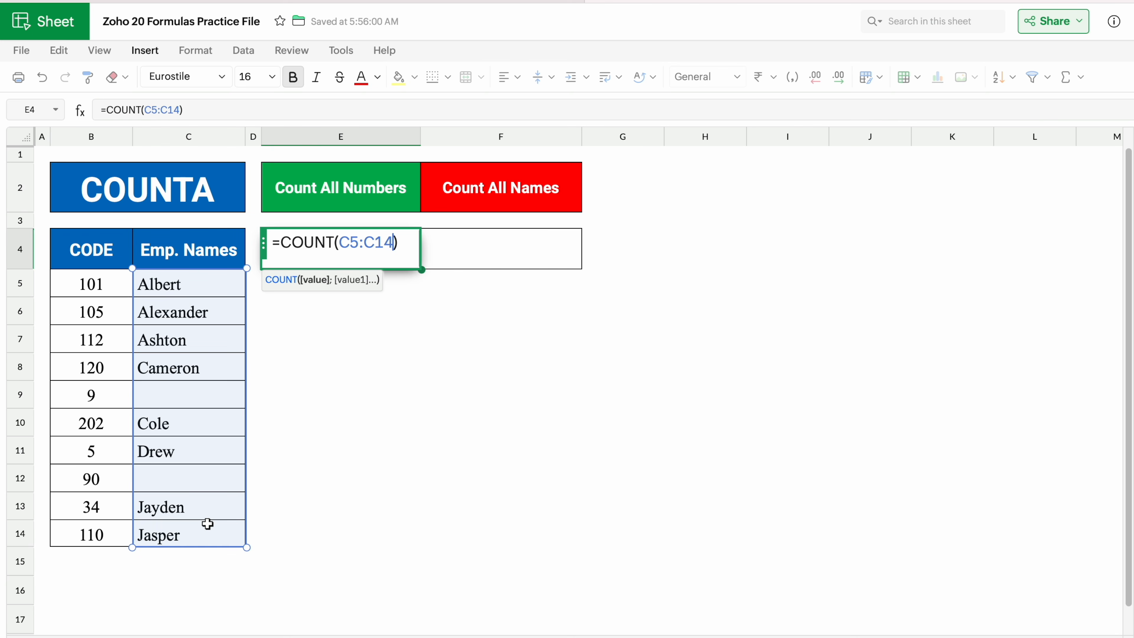
key("Return")
key("Up")
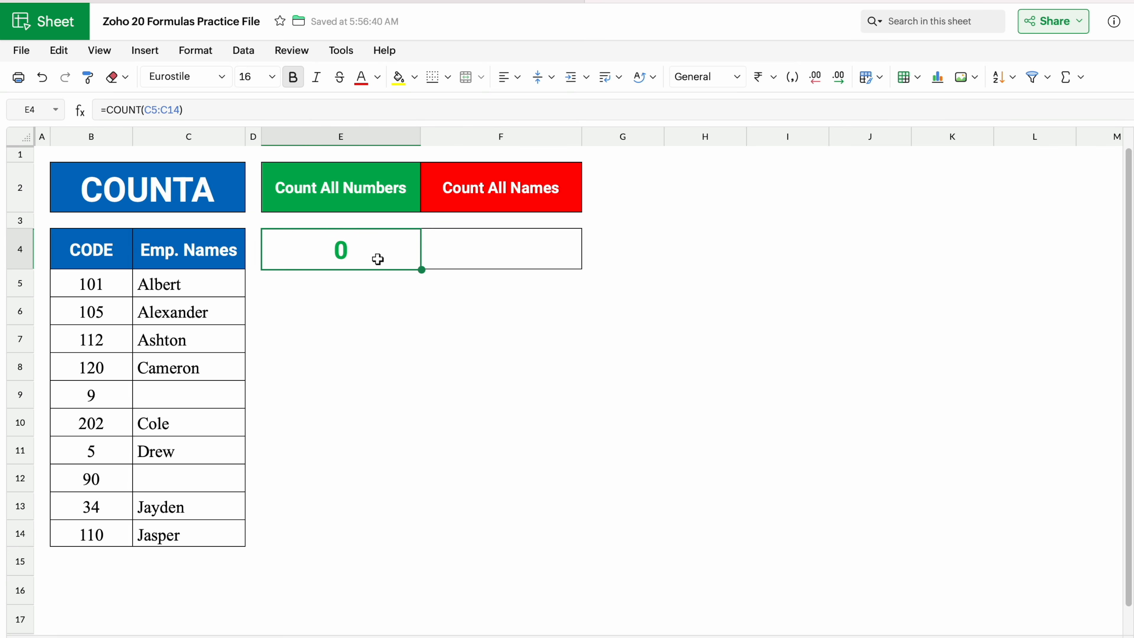
key("Delete")
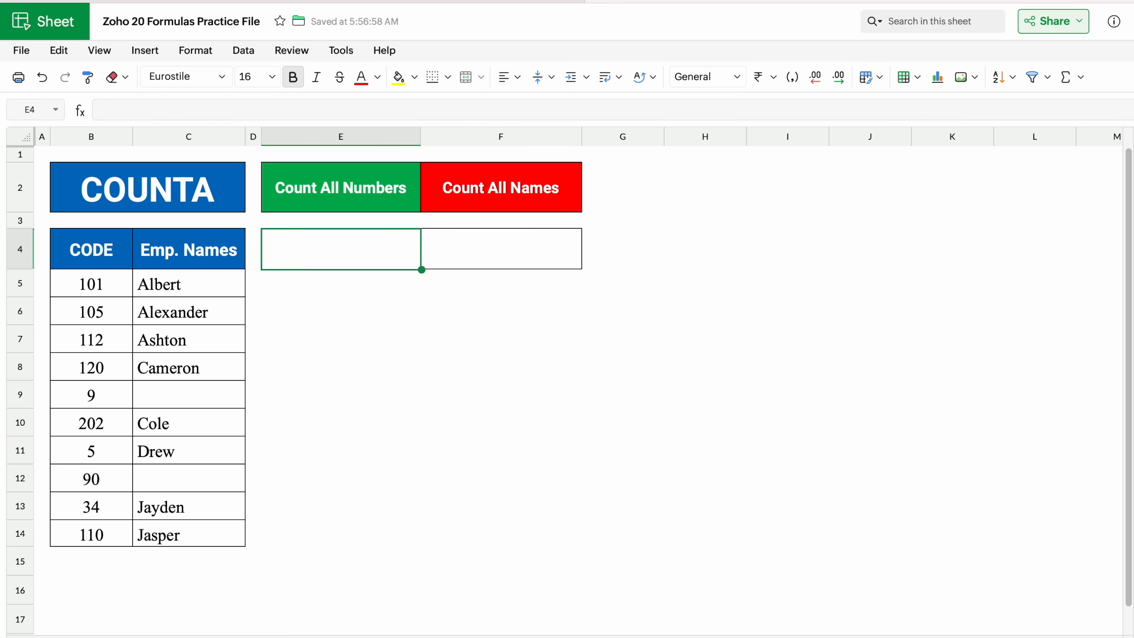
- Count the numeric codes by entering =COUNT(B5:B14) in E4 under Count All Numbers
type("=COUNT")
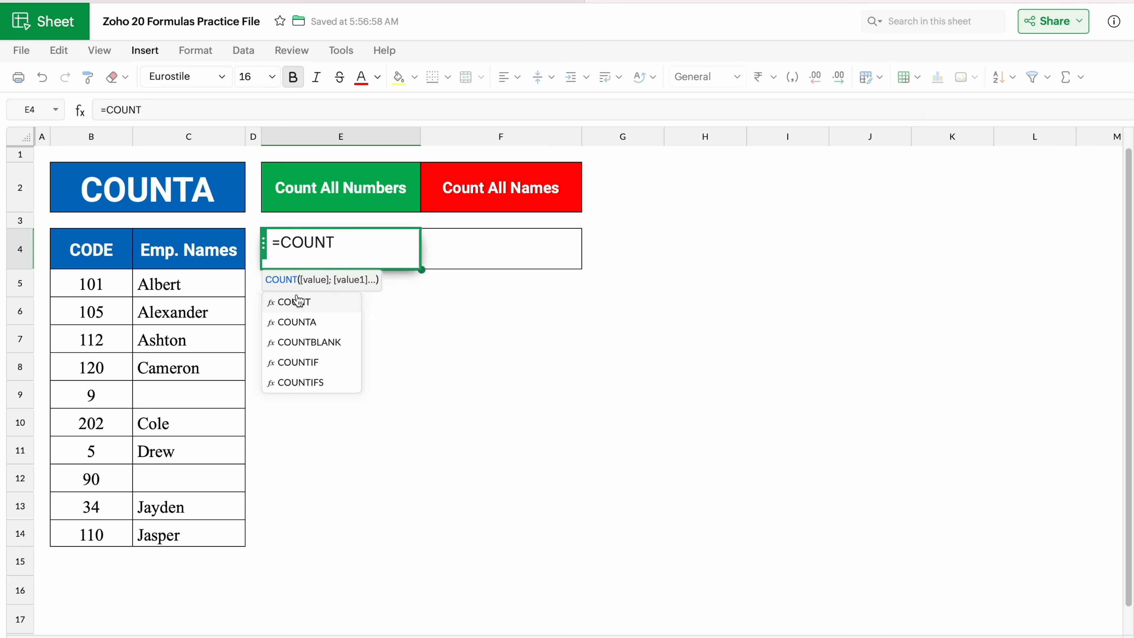
left_click(298, 300)
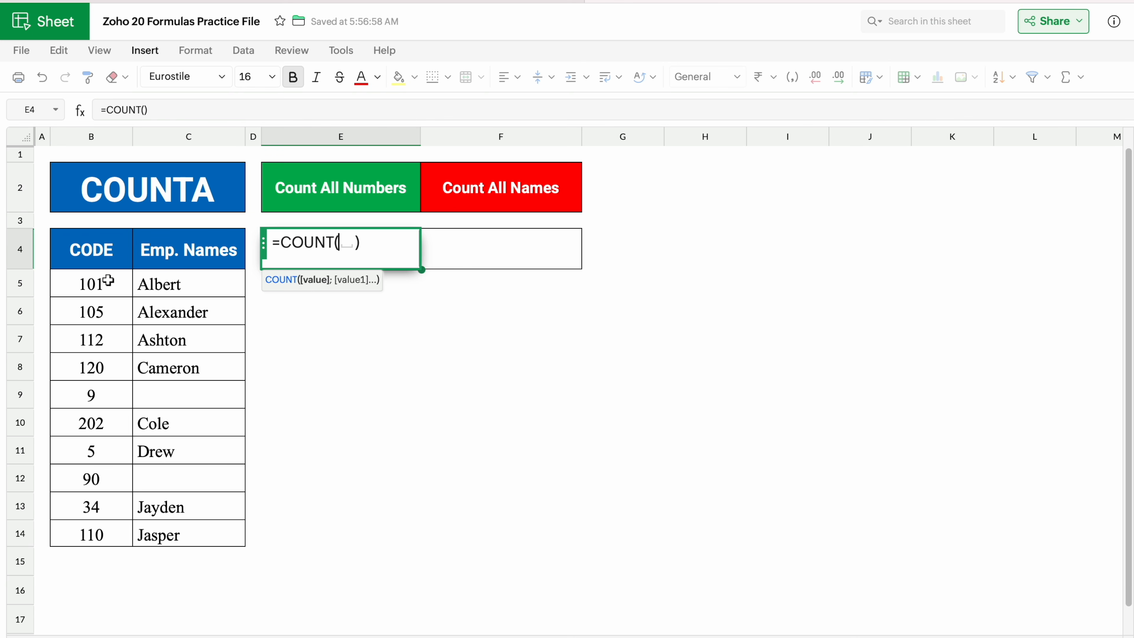
left_click_drag(108, 280, 98, 534)
key("Return")
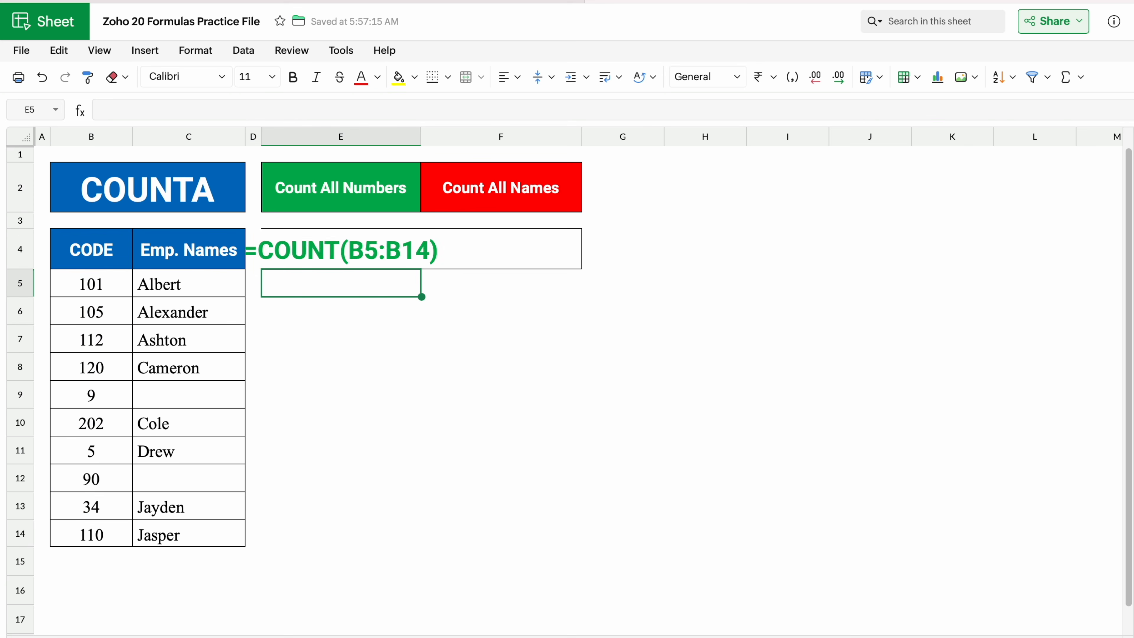
left_click(368, 246)
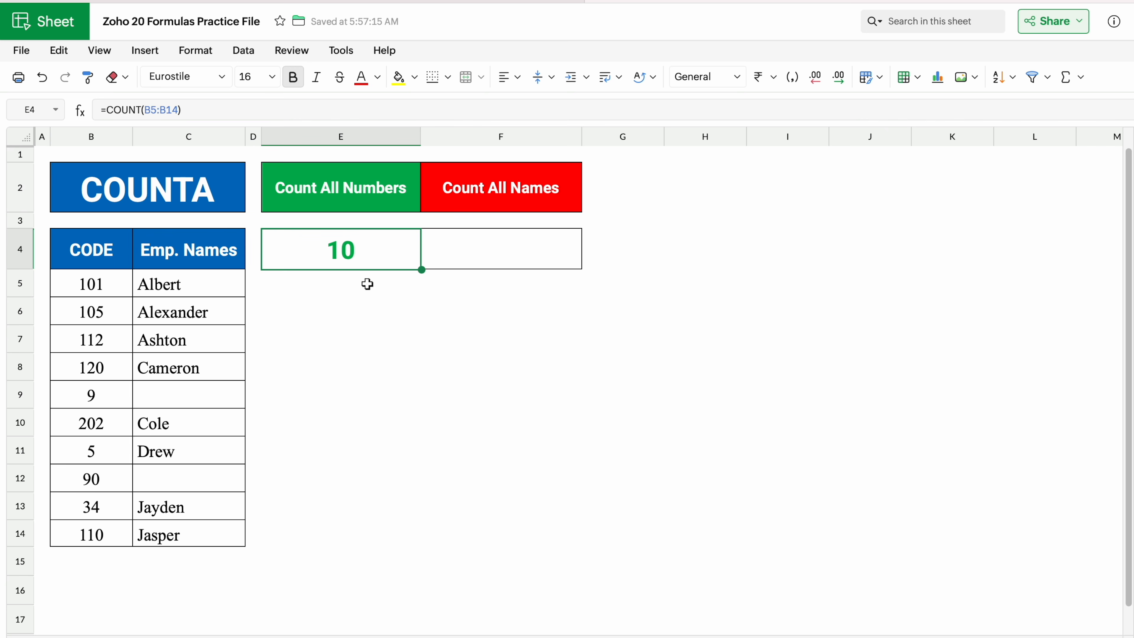
- Replace the COUNT formula in E4 with =COUNTA(B5:B14) to count the code entries
key("Delete")
type("=")
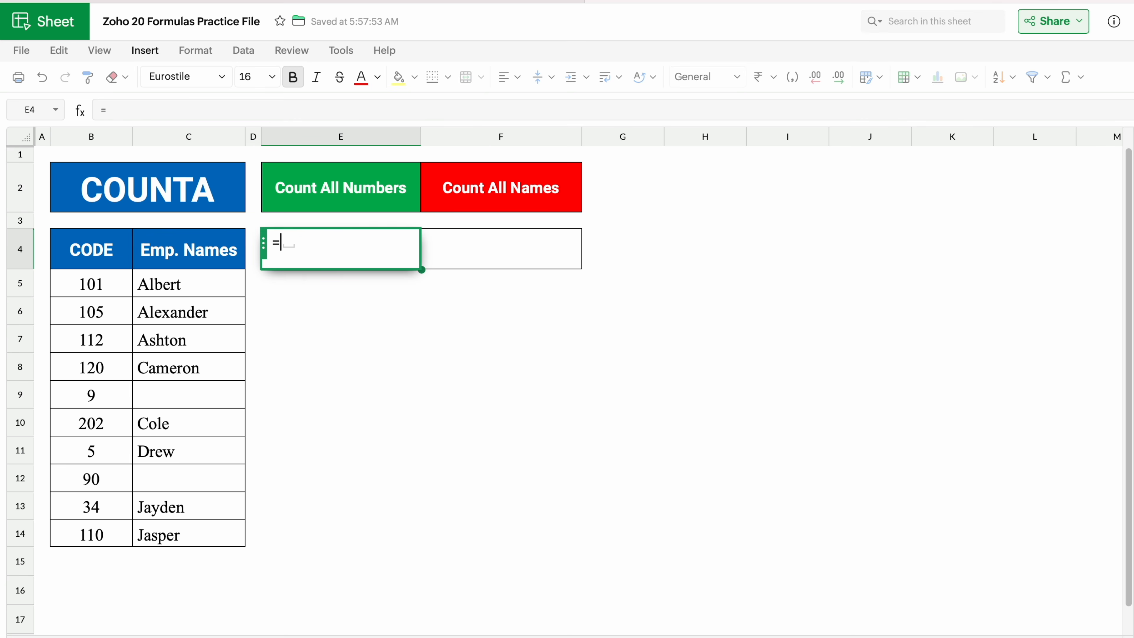
type("COUNT")
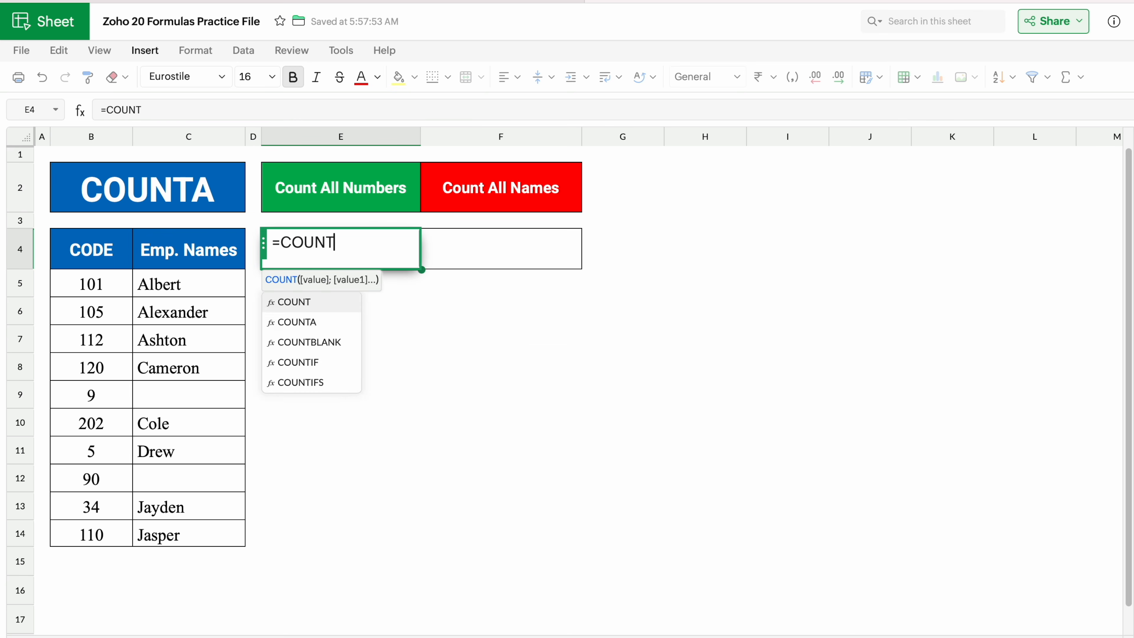
left_click(339, 326)
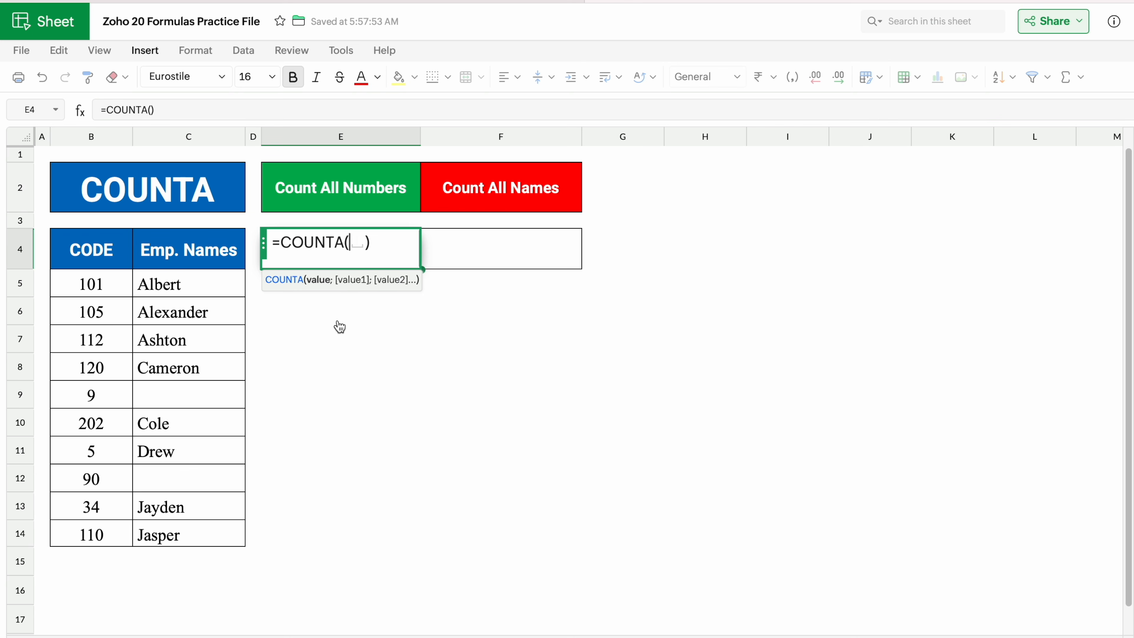
left_click_drag(116, 282, 117, 531)
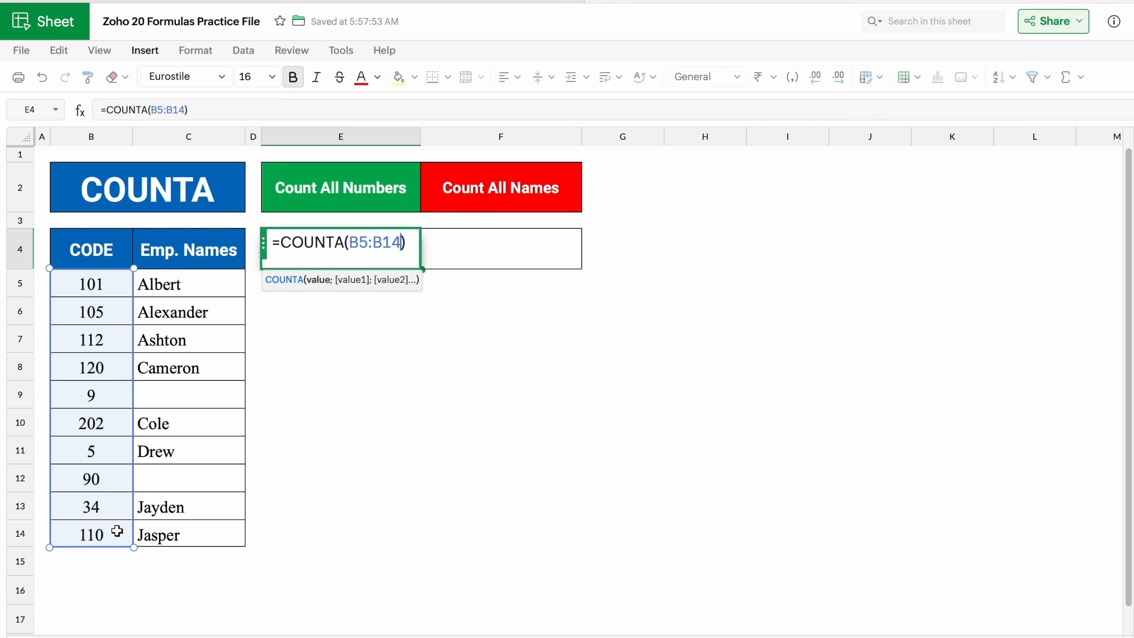
key("Return")
left_click(393, 254)
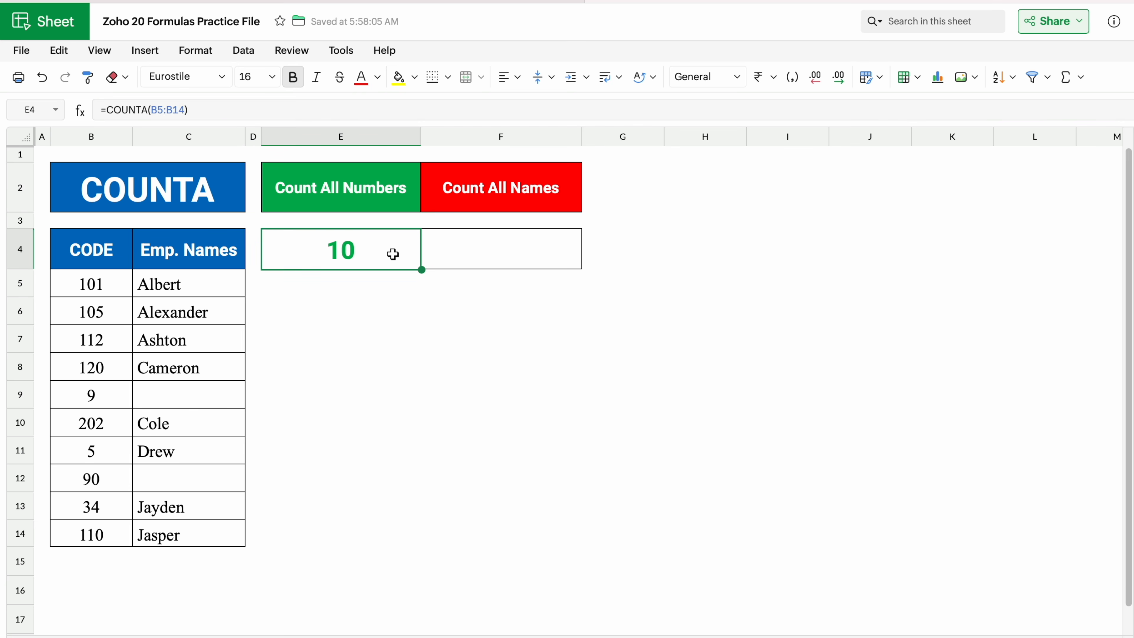
- Count the employee names by entering =COUNTA(C5:C14) in F4 under Count All Names
left_click(479, 247)
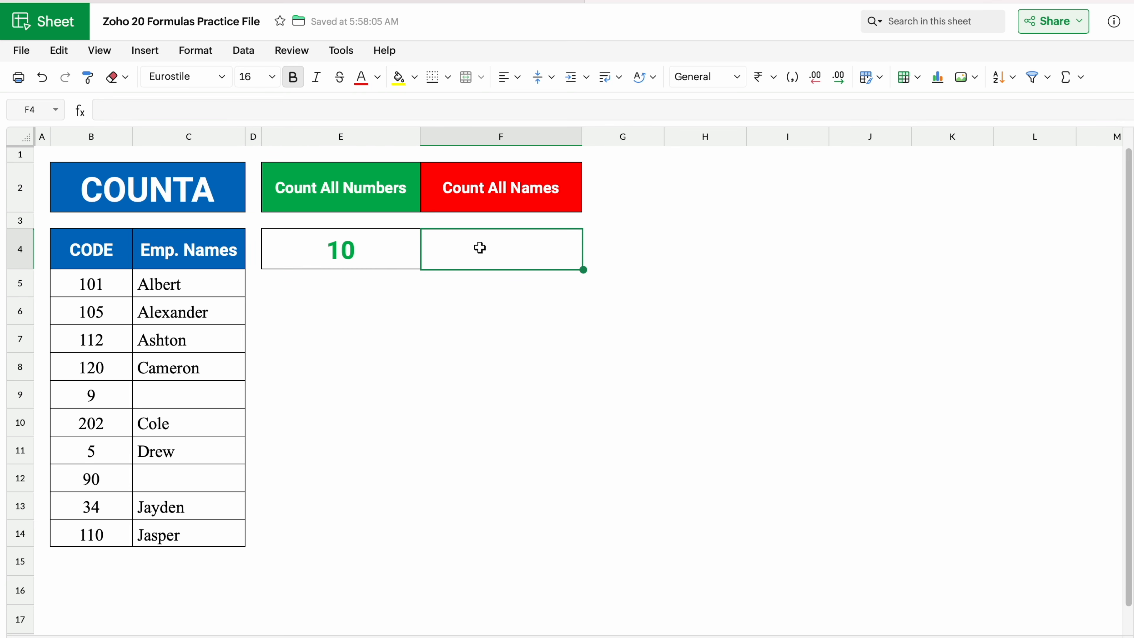
type("=C")
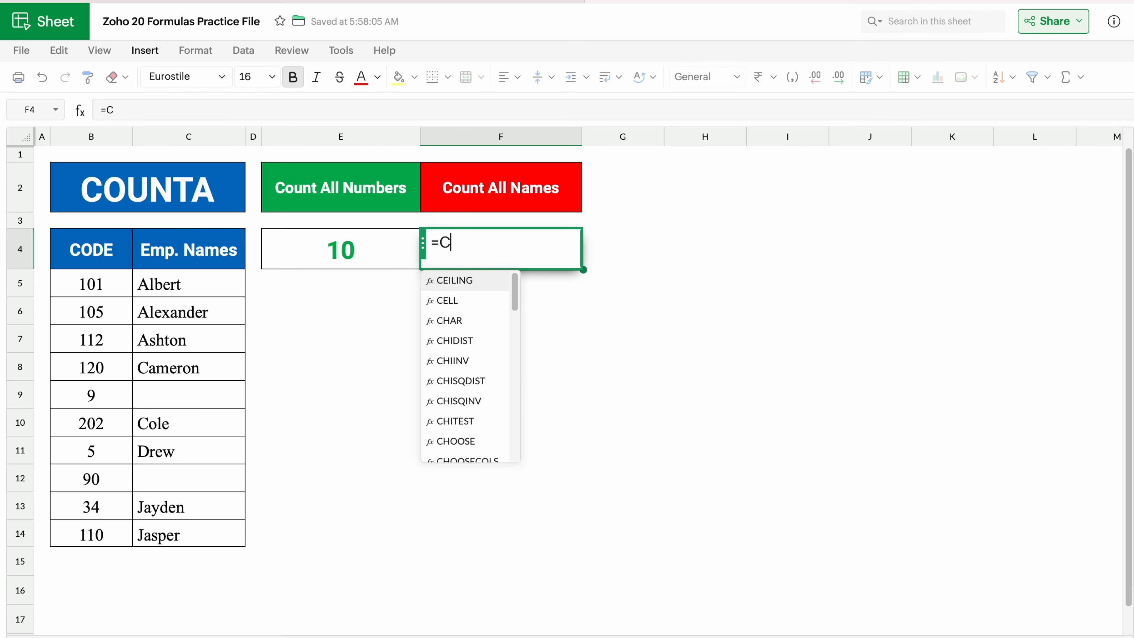
type("OUNT")
left_click(470, 324)
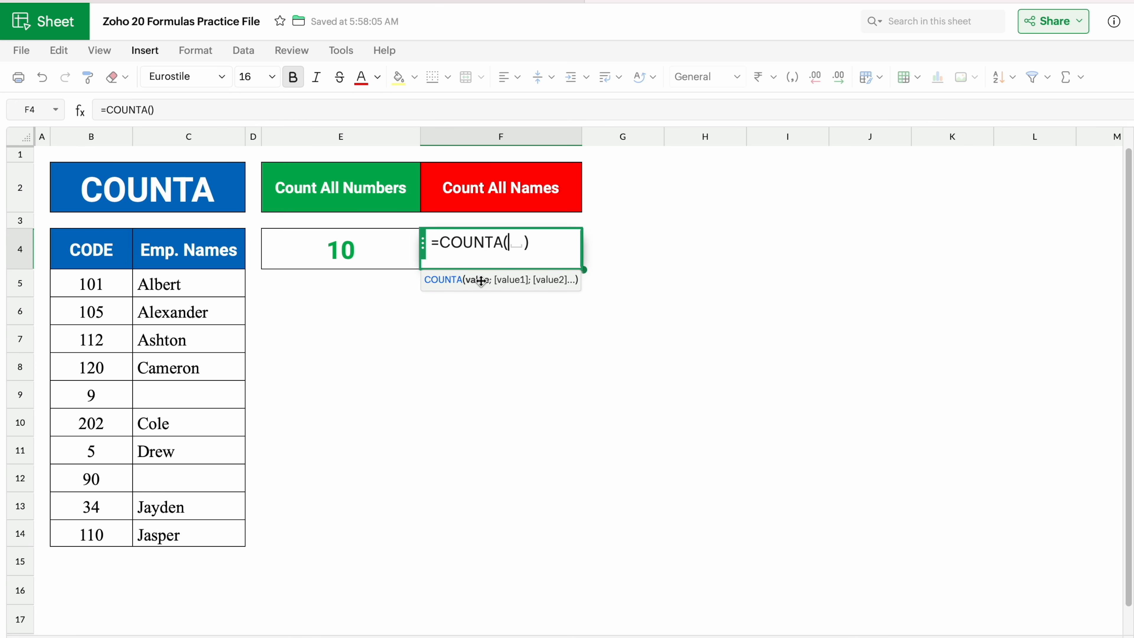
left_click_drag(223, 284, 205, 531)
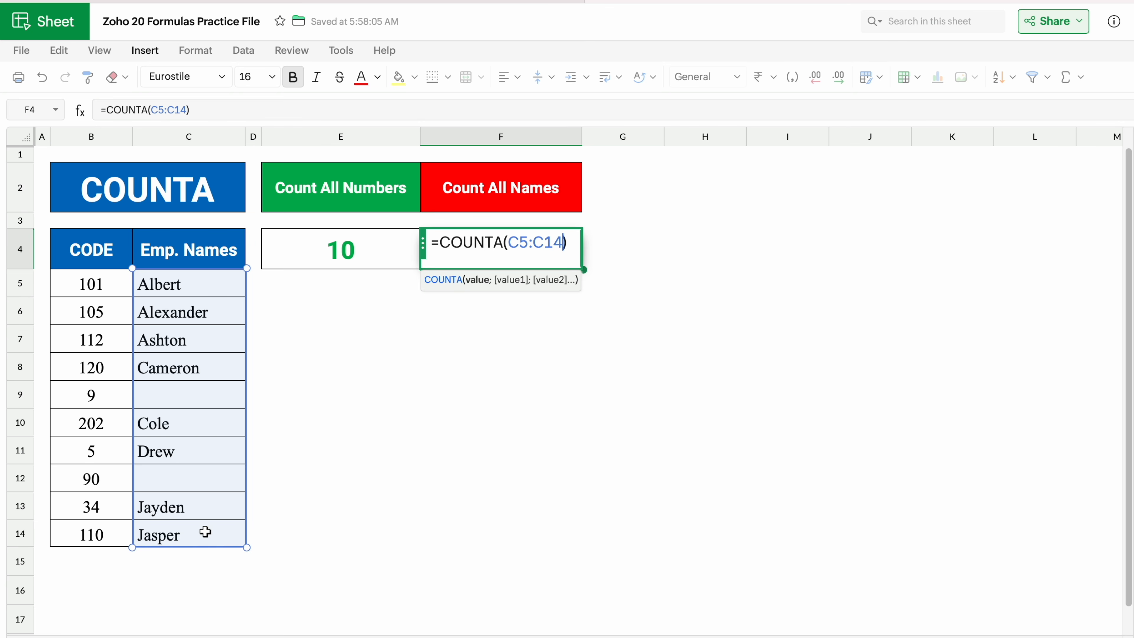
key("Return")
left_click(485, 260)
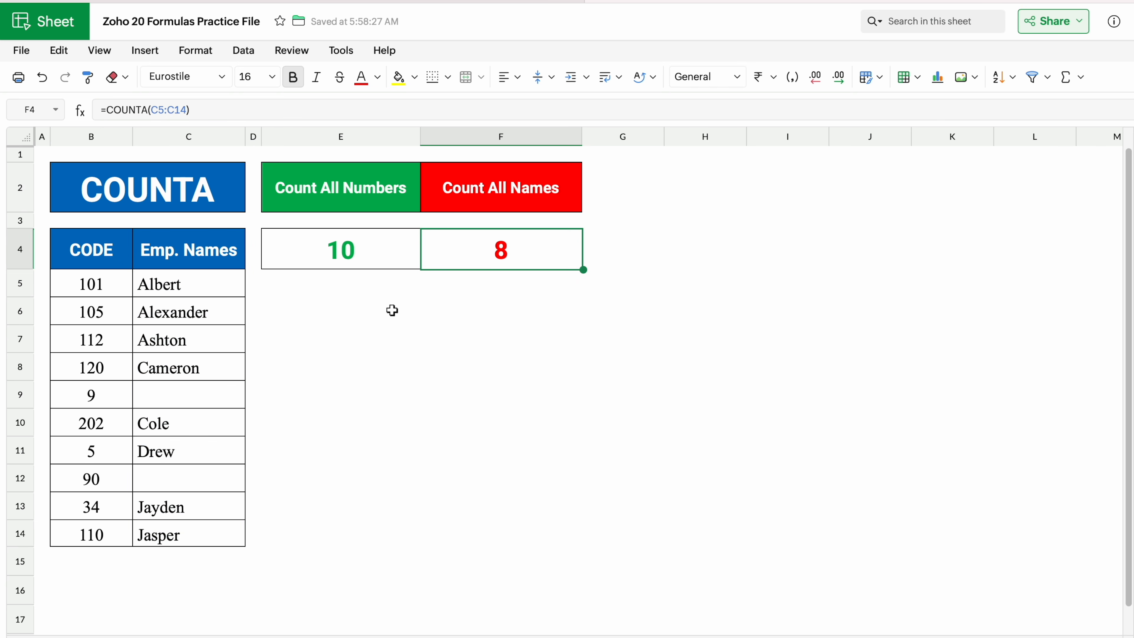
left_click(114, 278)
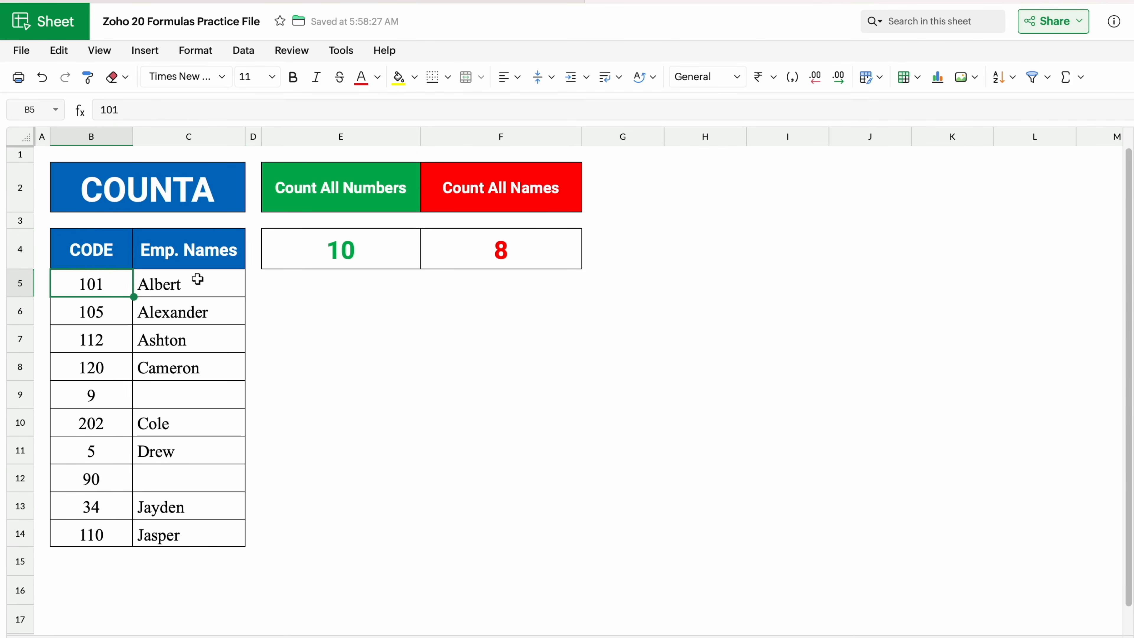
left_click(159, 282)
left_click(325, 297)
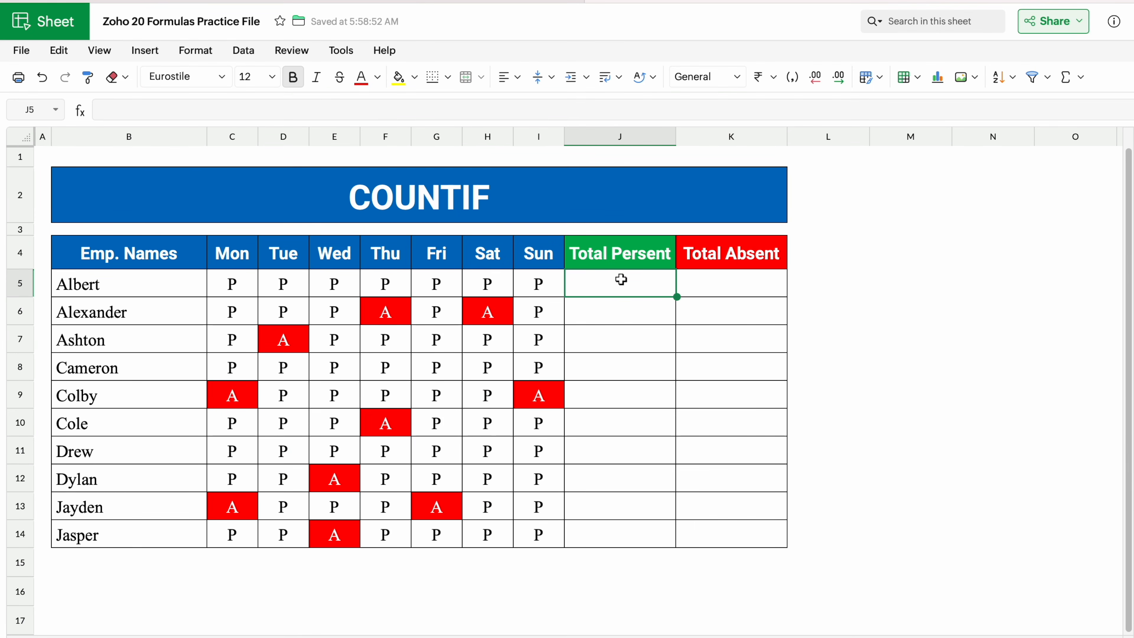
- Count the first employee's present days by entering =COUNTIF(C5:I5,"P") in J5 of the COUNTIF sheet
left_click(713, 282)
left_click(638, 286)
type("=")
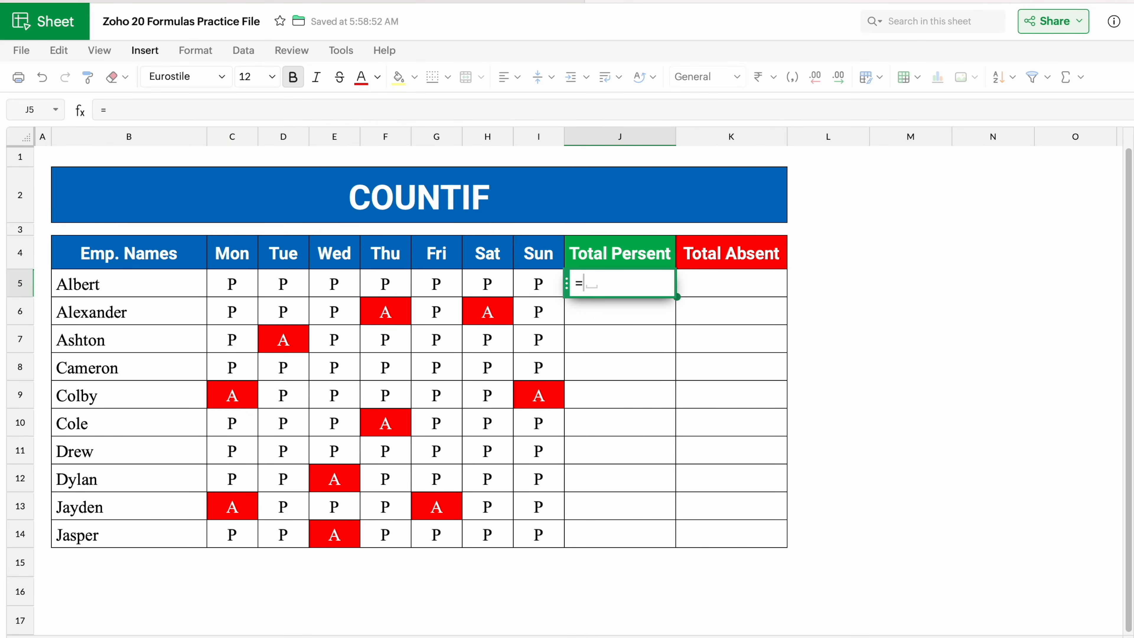
type("COUNTIF")
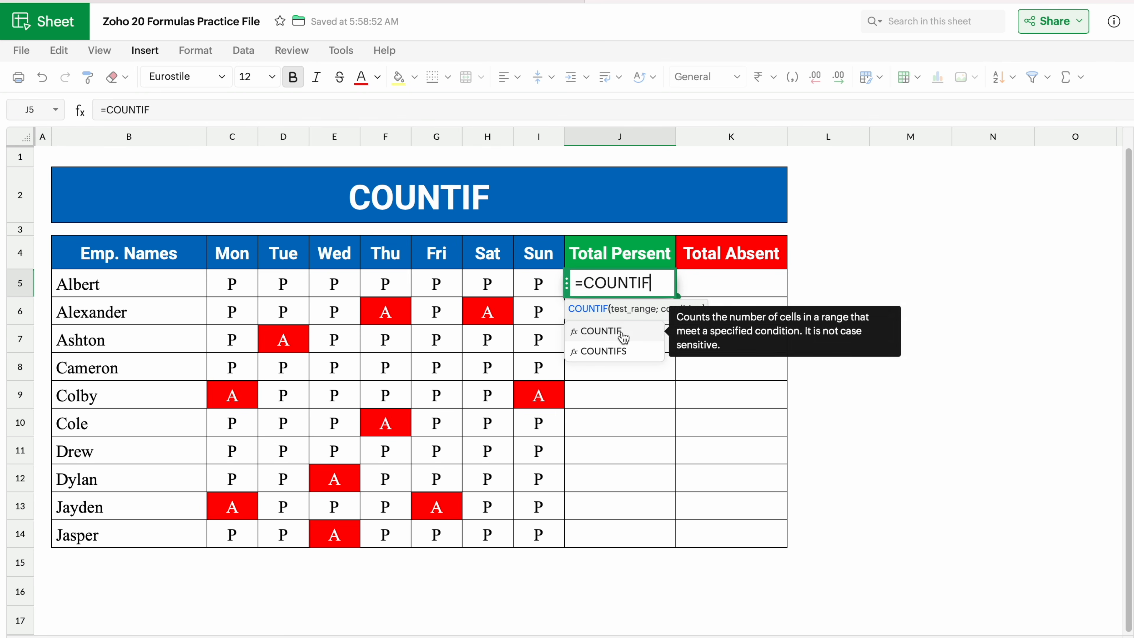
left_click(663, 332)
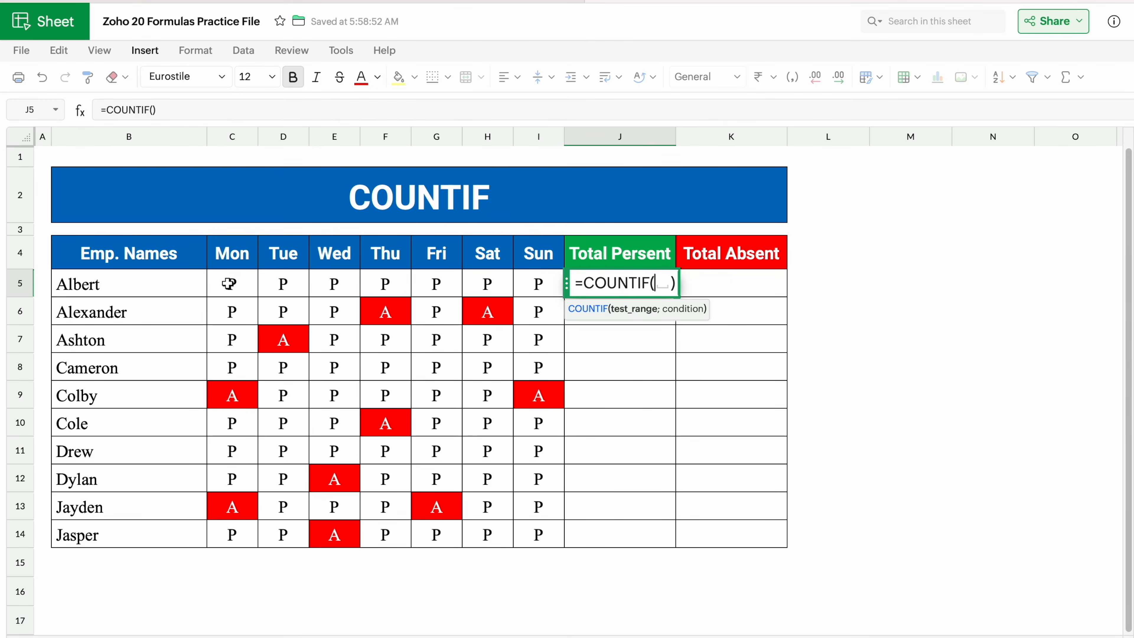
left_click_drag(230, 283, 526, 282)
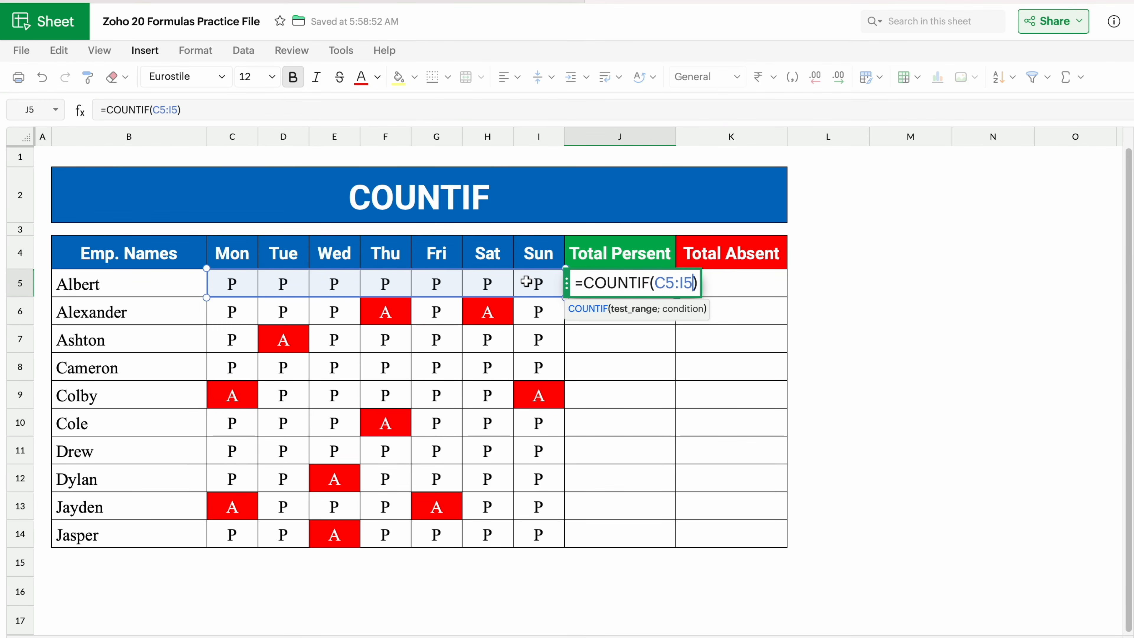
type(",")
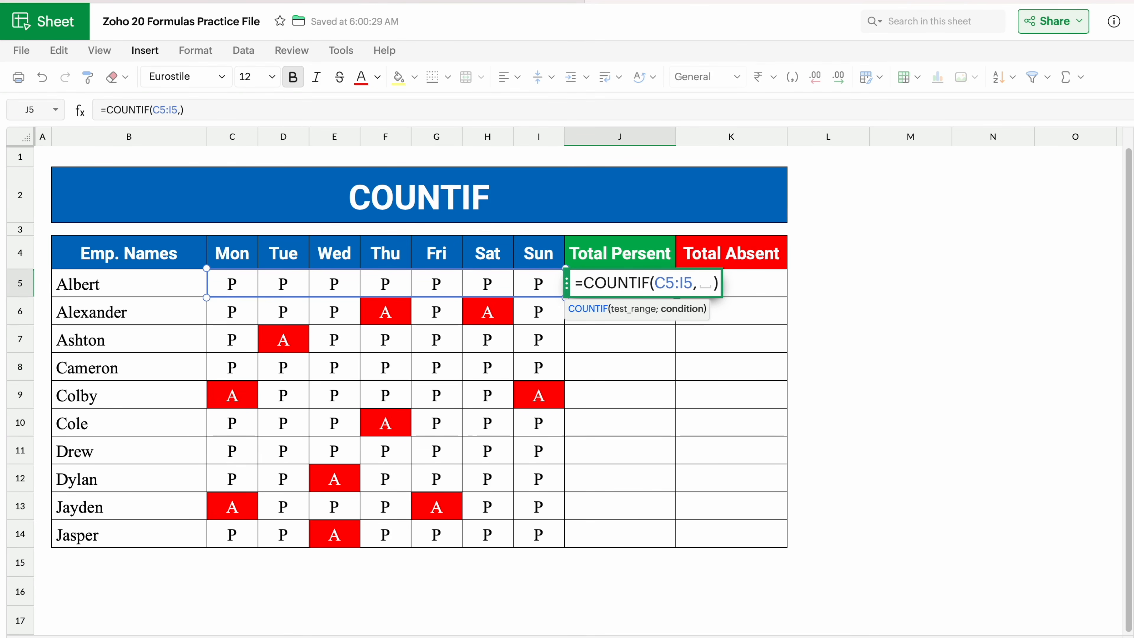
type("\"")
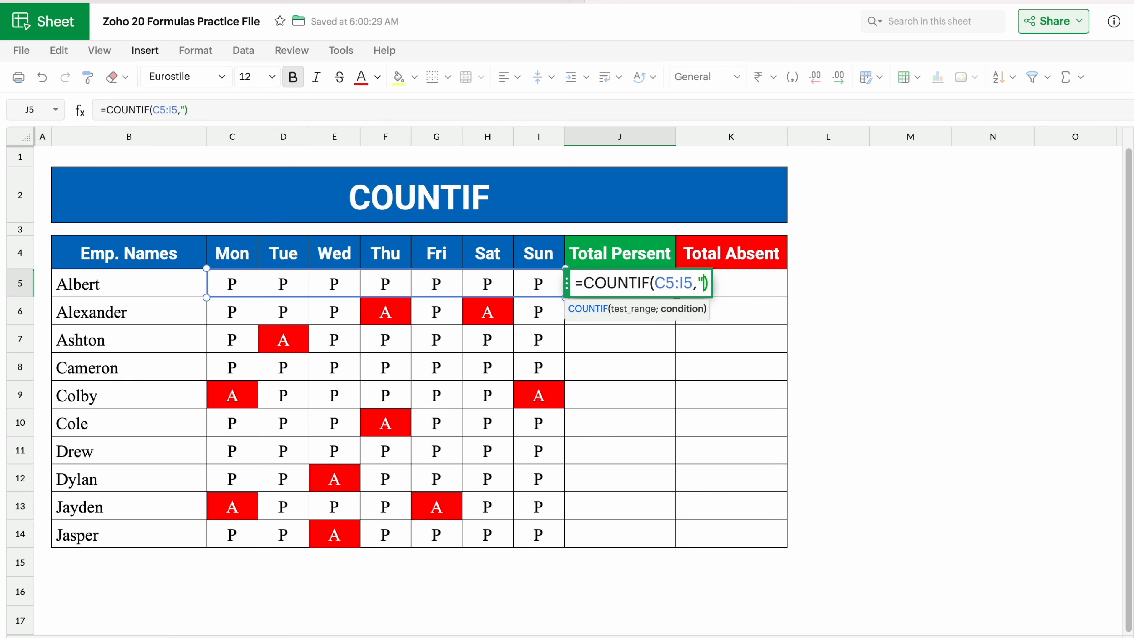
type("P")
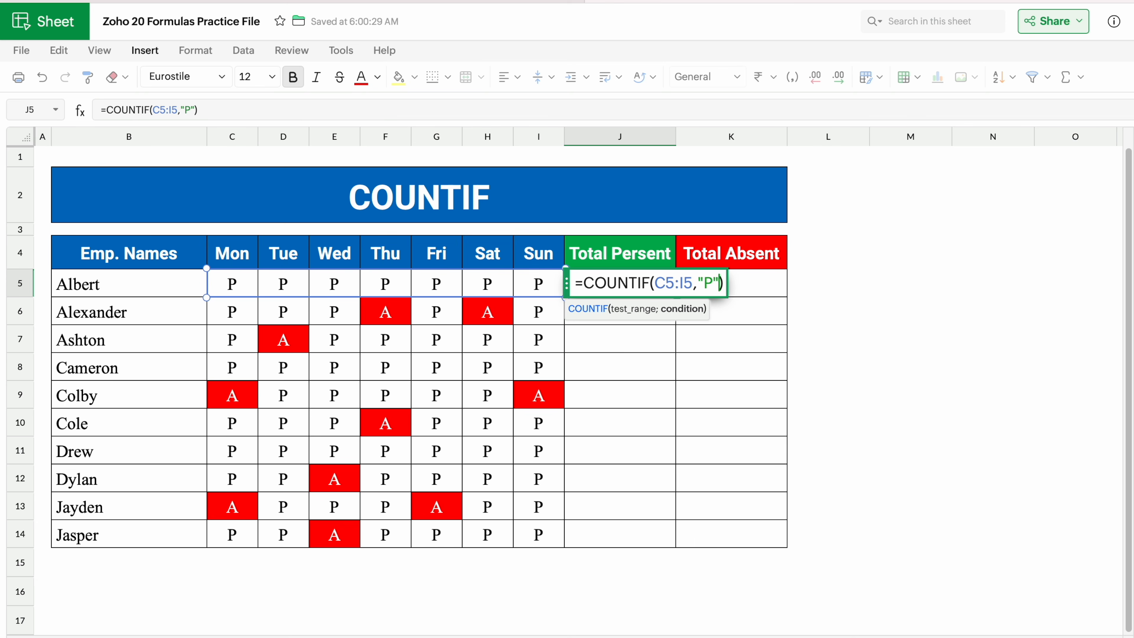
type("\"")
key("Return")
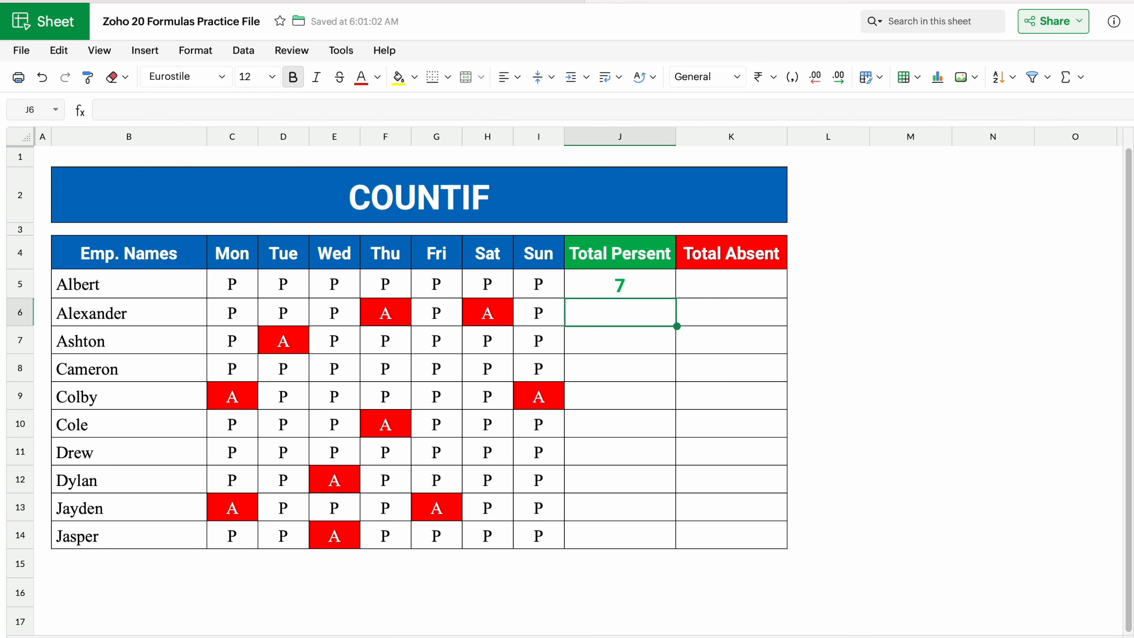
- Fill the Total Persent formula from J5 down to J14 for all employees
left_click(645, 281)
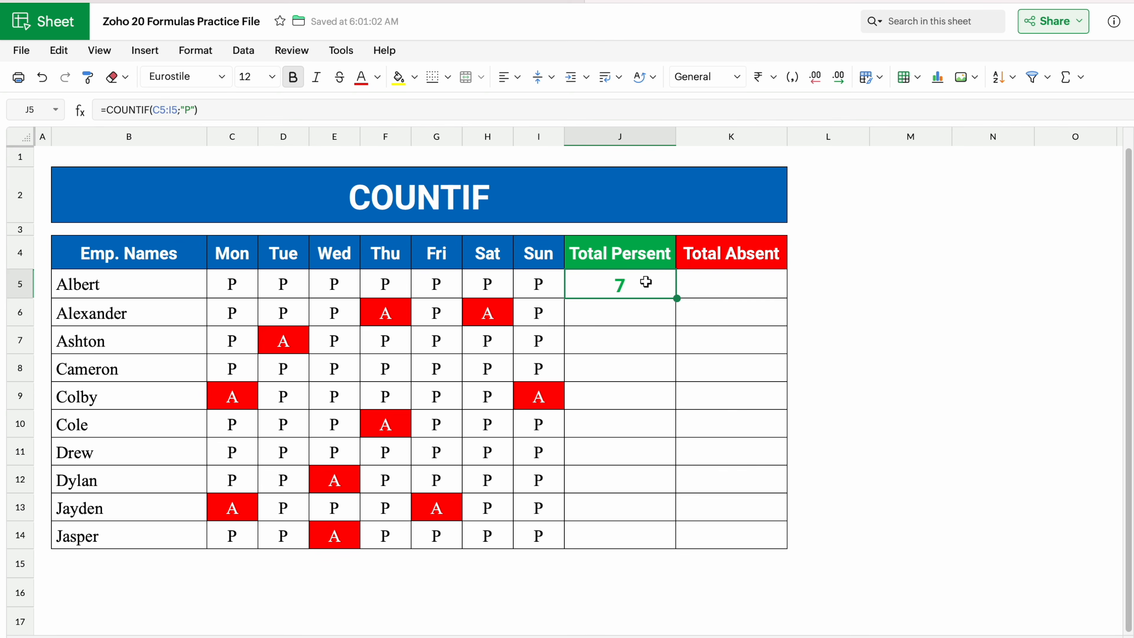
double_click(676, 298)
left_click(656, 286)
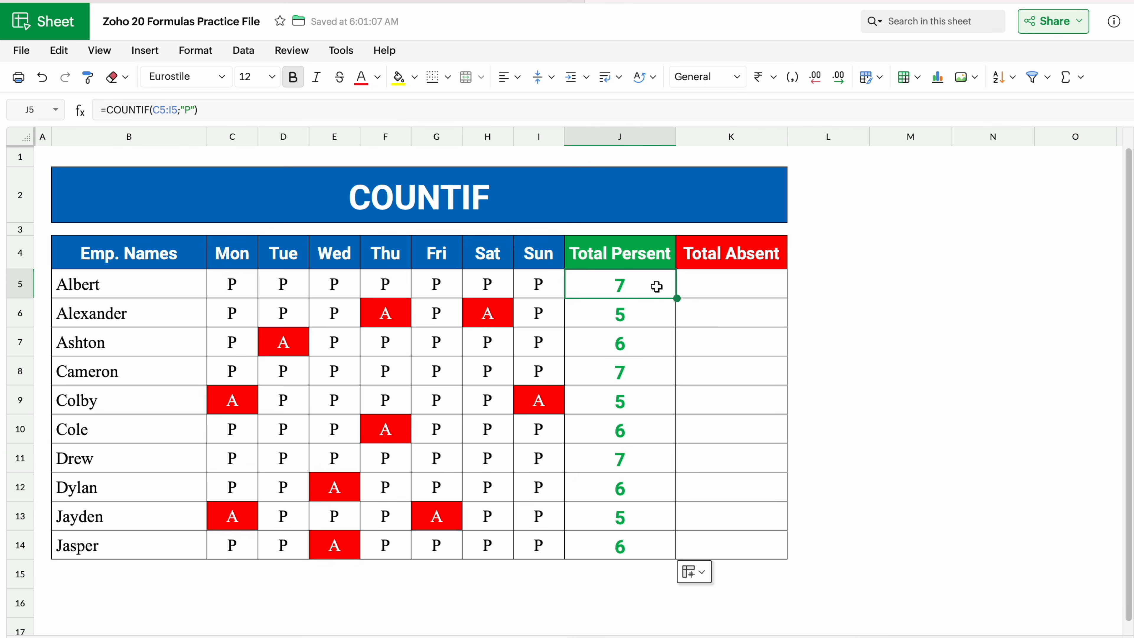
- Count the first employee's absent days by entering =COUNTIF(C5:I5,"A") in K5 under Total Absent
left_click(719, 279)
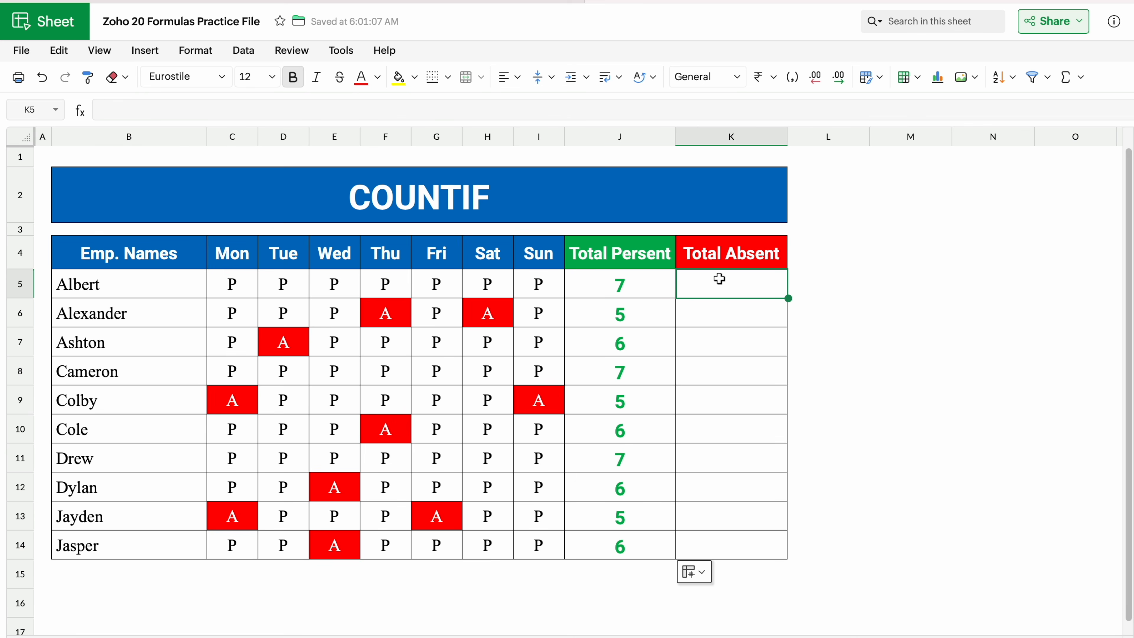
type("=CO")
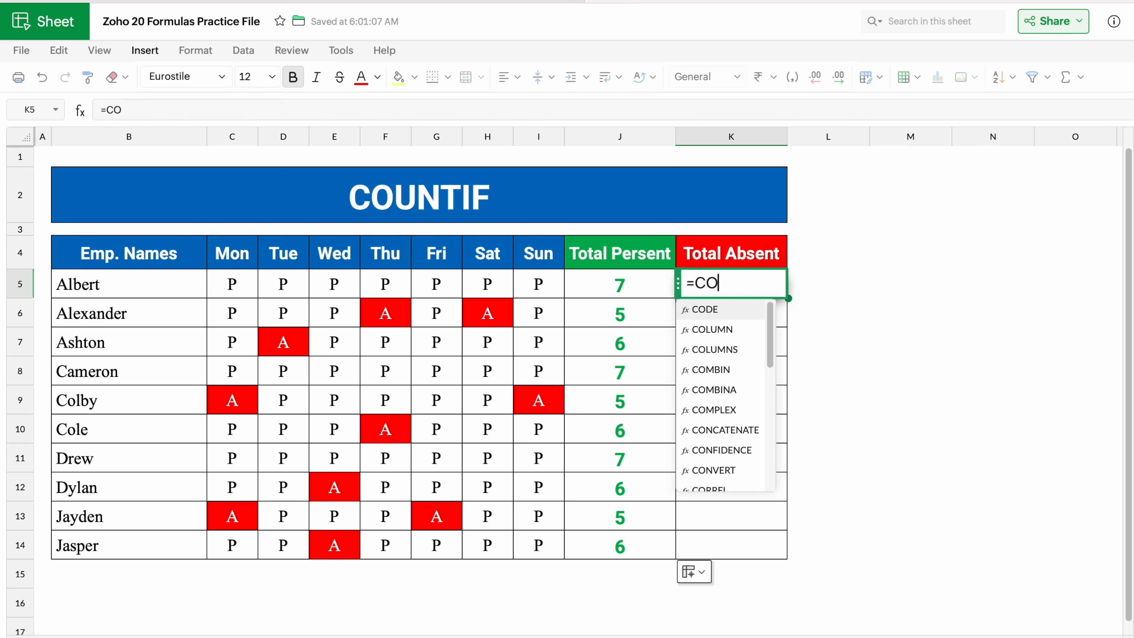
type("UNTIF(")
left_click(731, 311)
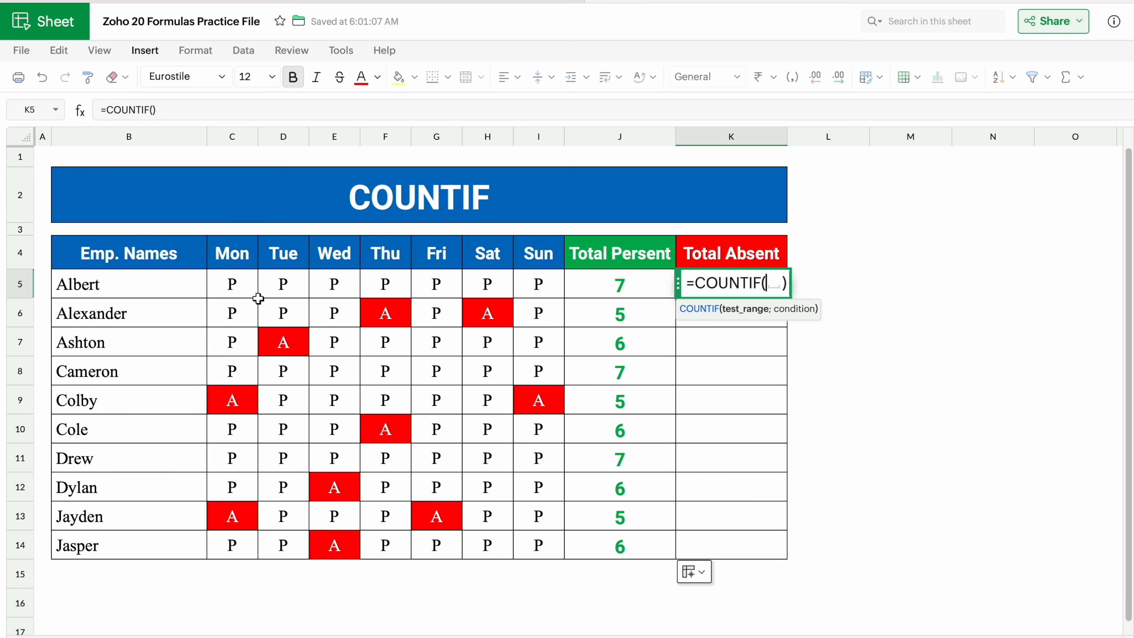
left_click_drag(230, 284, 531, 284)
type(",")
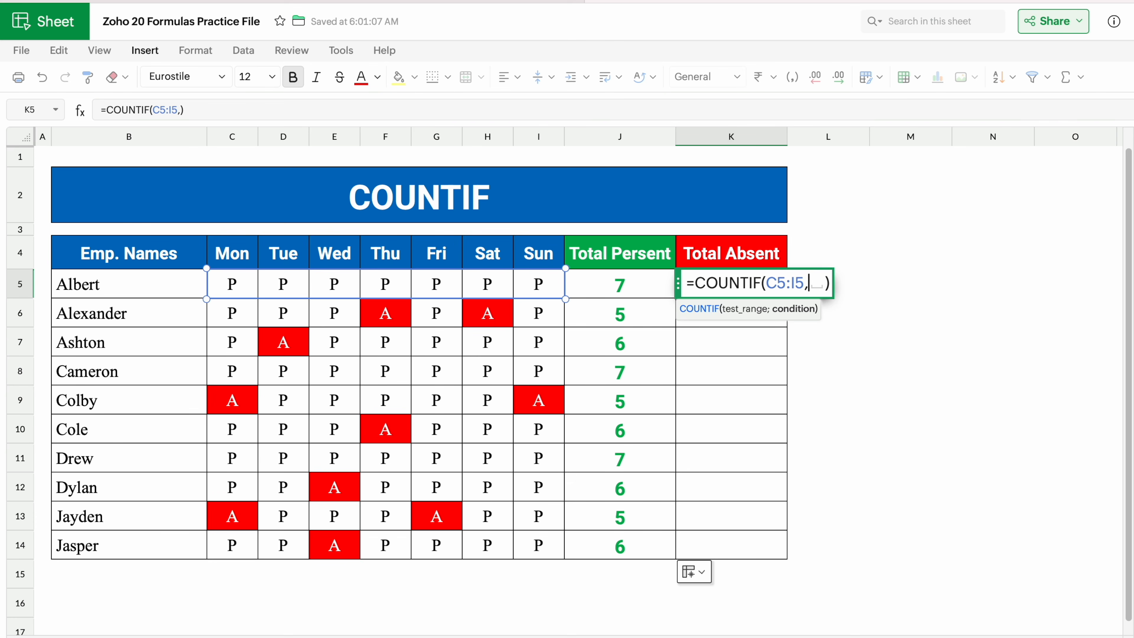
type("\"A\"")
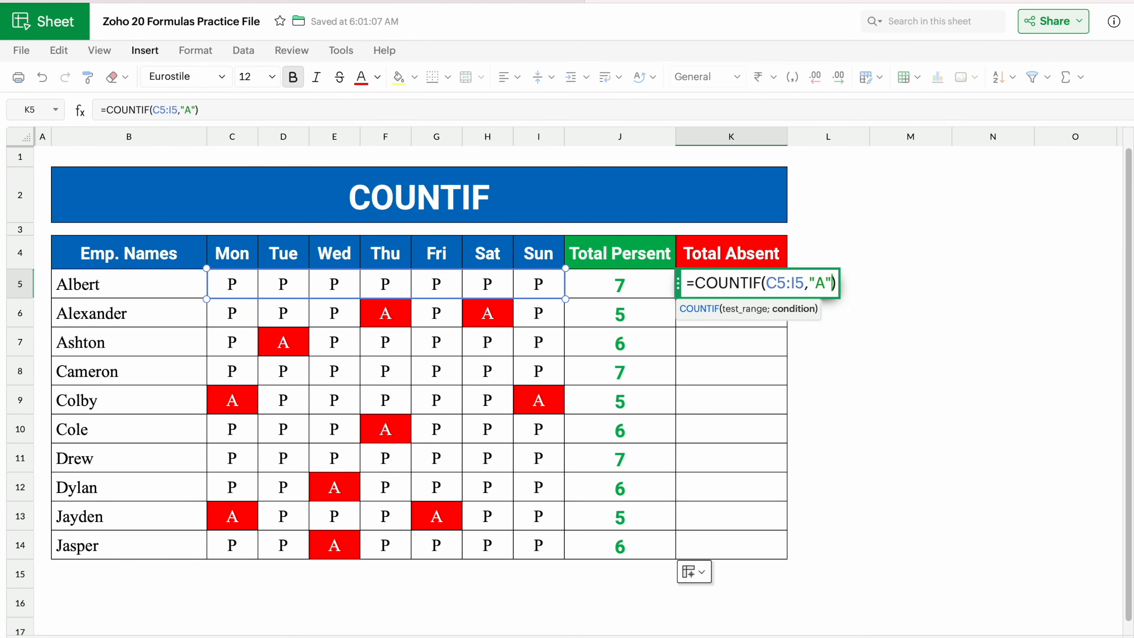
type(")")
key("Return")
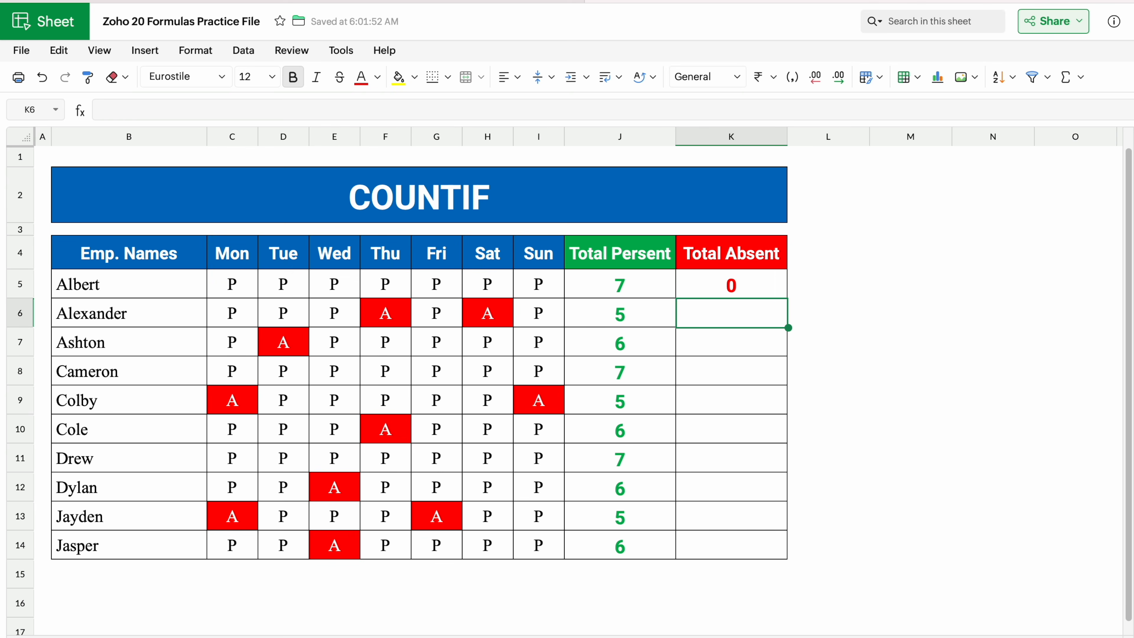
- Fill the Total Absent formula from K5 down through the remaining employee rows
left_click(760, 282)
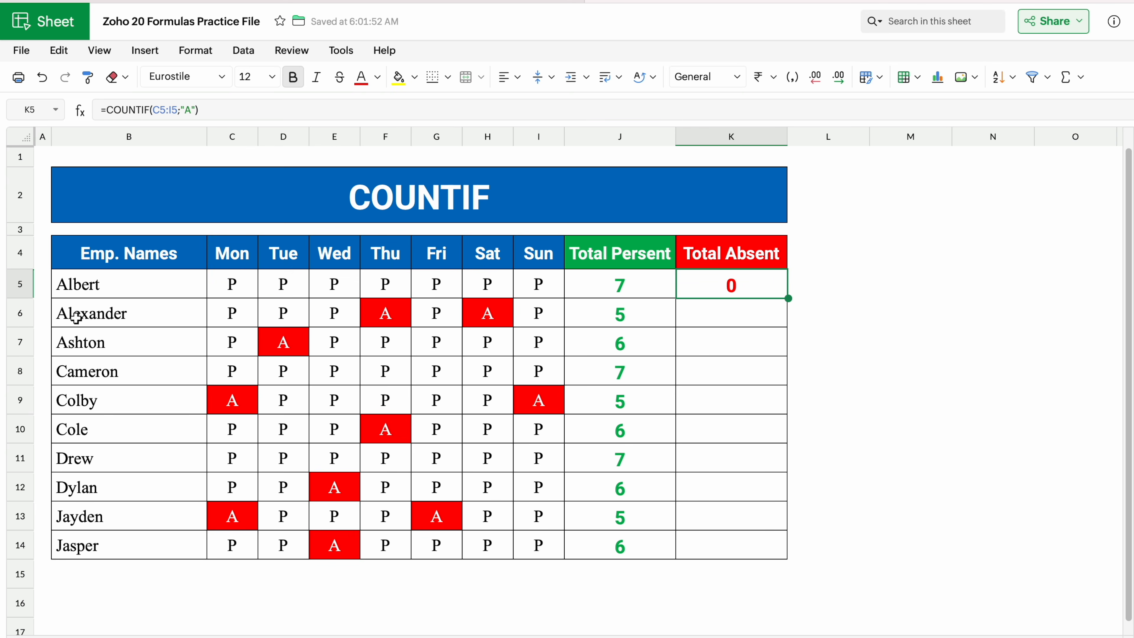
double_click(787, 299)
left_click(827, 299)
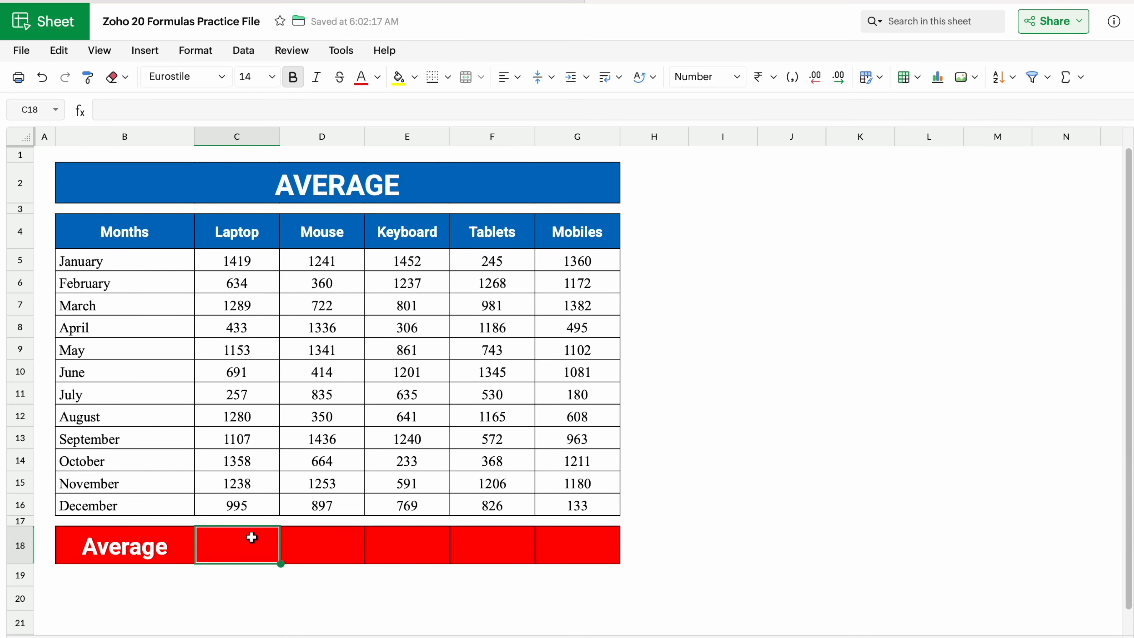
- Average the Laptop sales with =AVERAGE(C5:C16) in C18 of the AVERAGE sheet, and fill the formula across to G18
type("=")
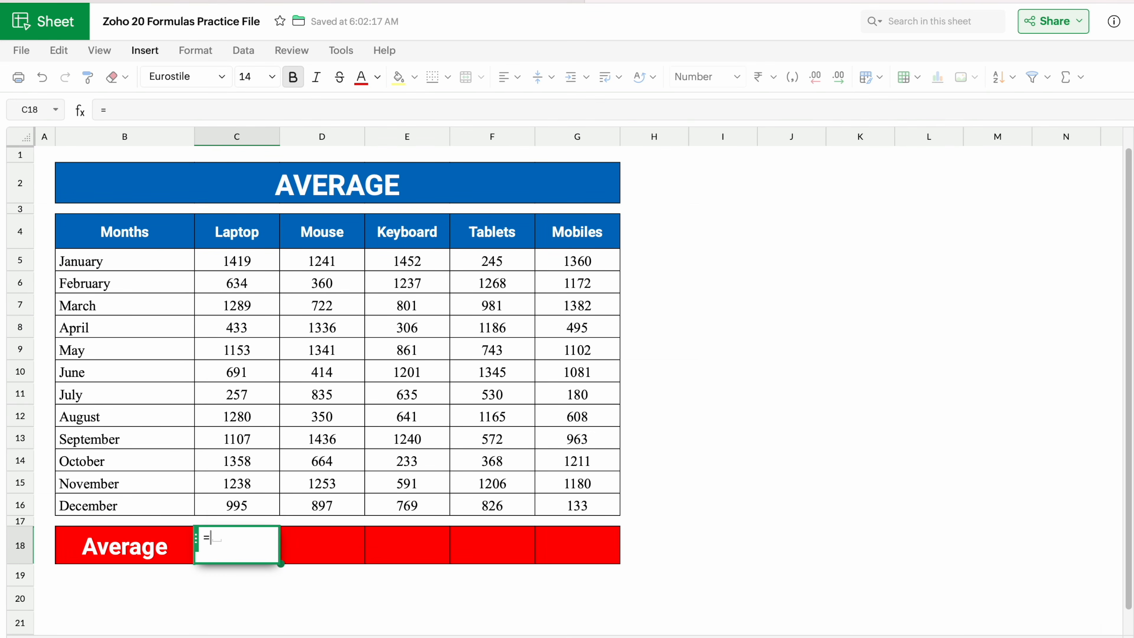
type("AVE")
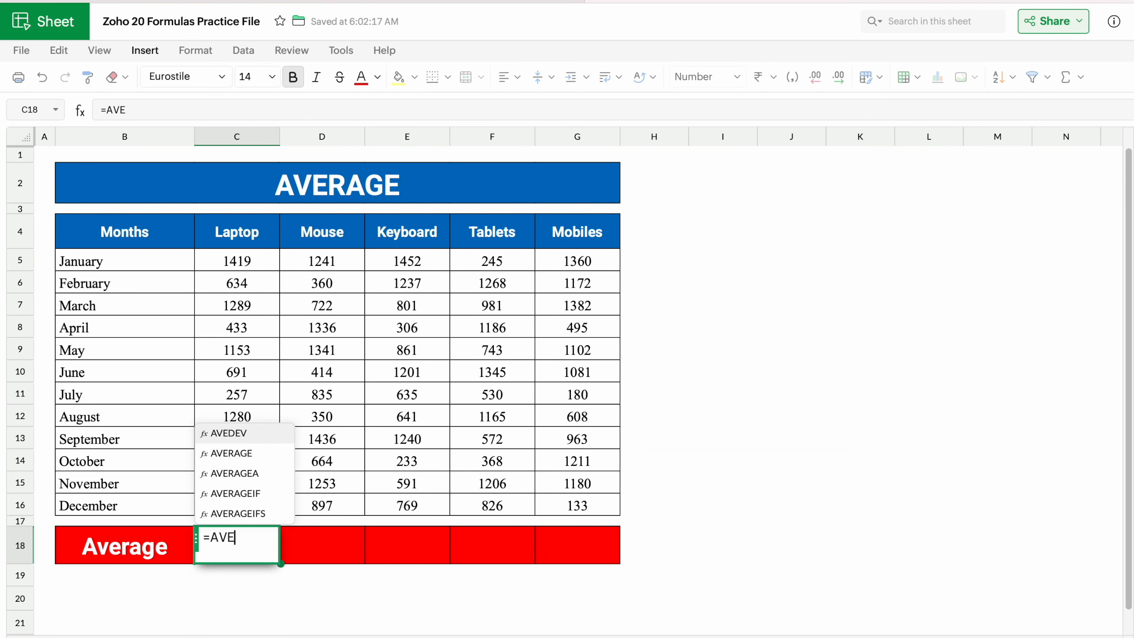
left_click(251, 452)
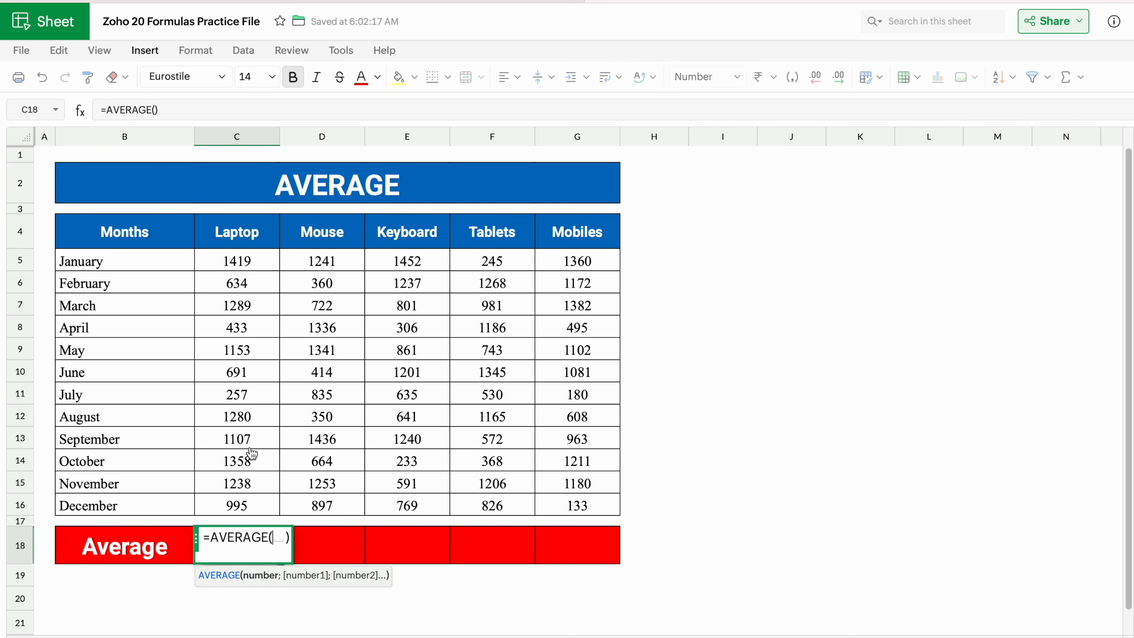
left_click(242, 263)
left_click_drag(242, 263, 242, 498)
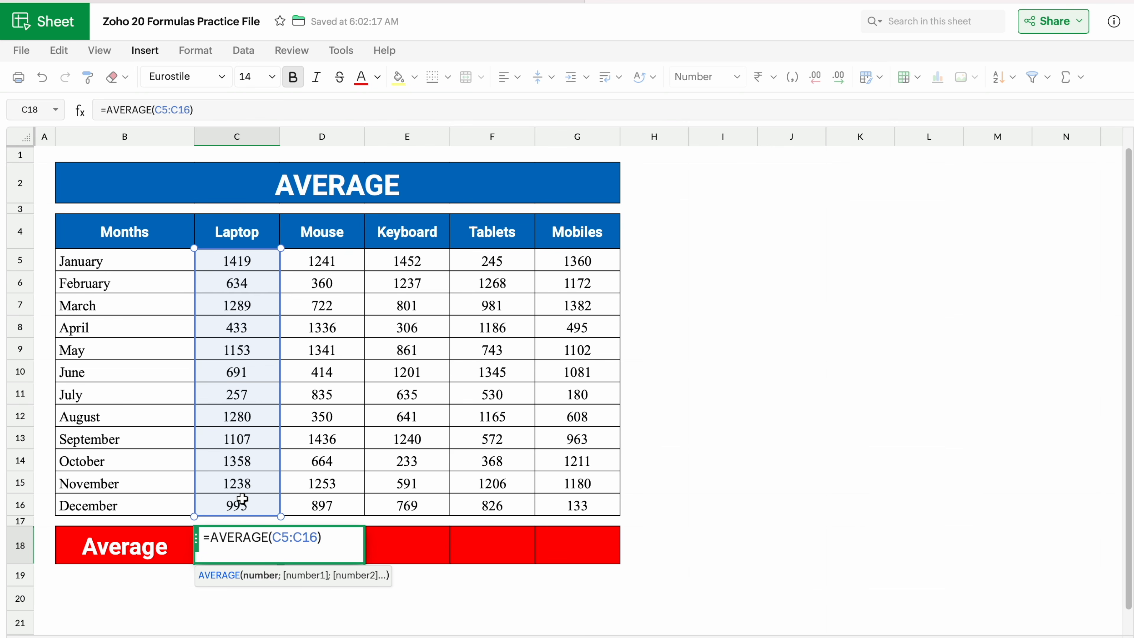
key("Return")
left_click(261, 537)
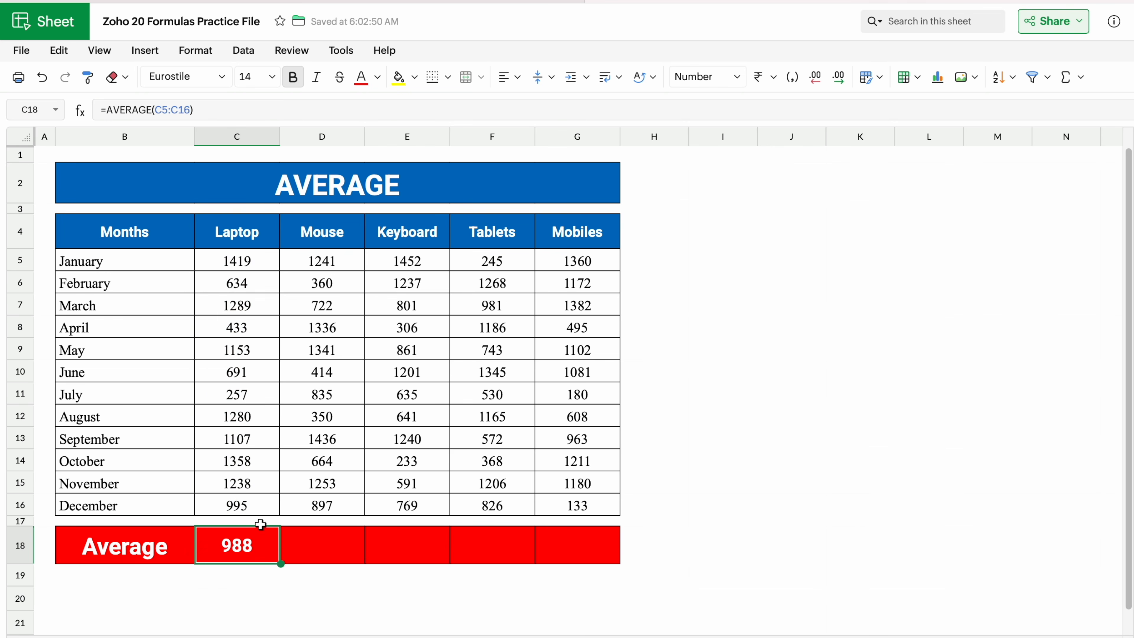
left_click_drag(279, 563, 557, 554)
left_click(723, 502)
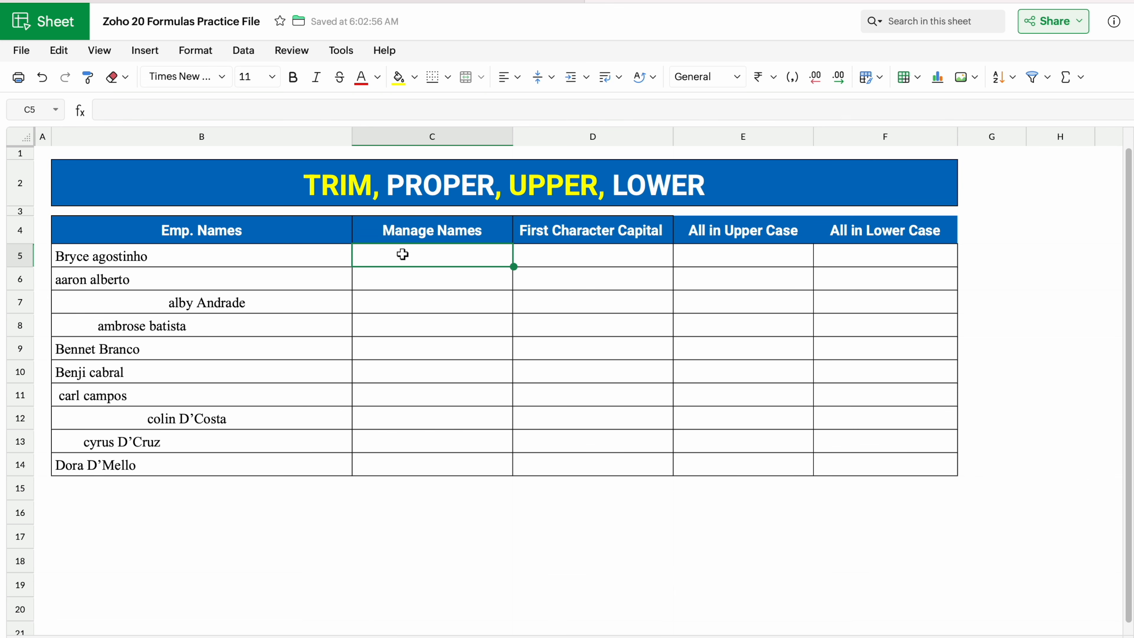
- Remove extra spaces from the first employee name by entering =TRIM(B5) in C5 under Manage Names
type("=")
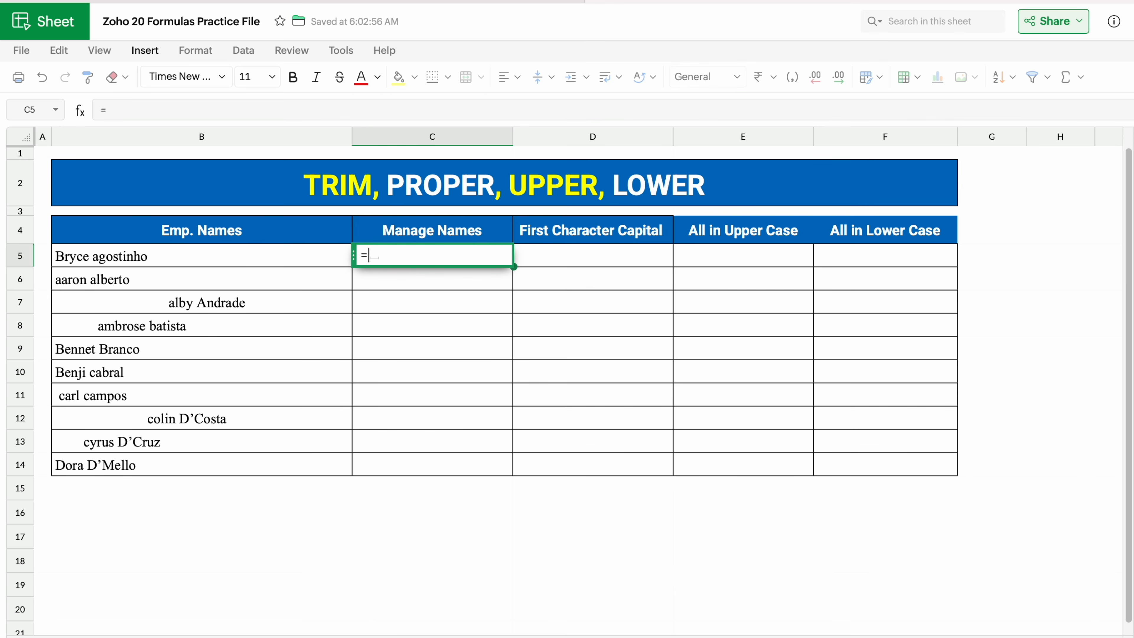
type("TRI")
left_click(405, 275)
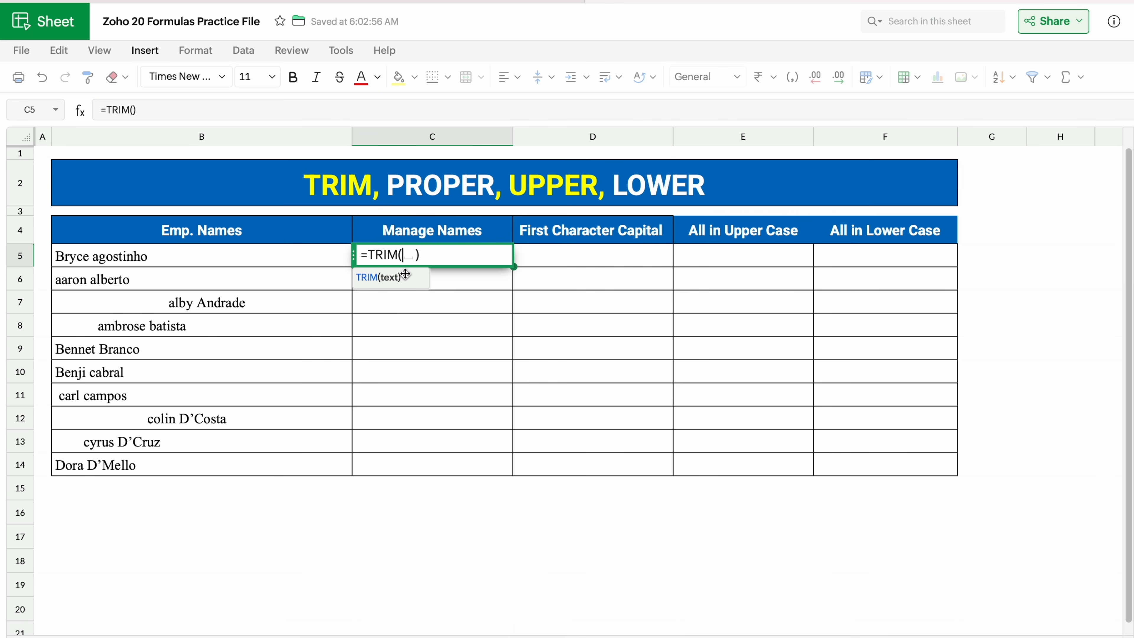
left_click(272, 254)
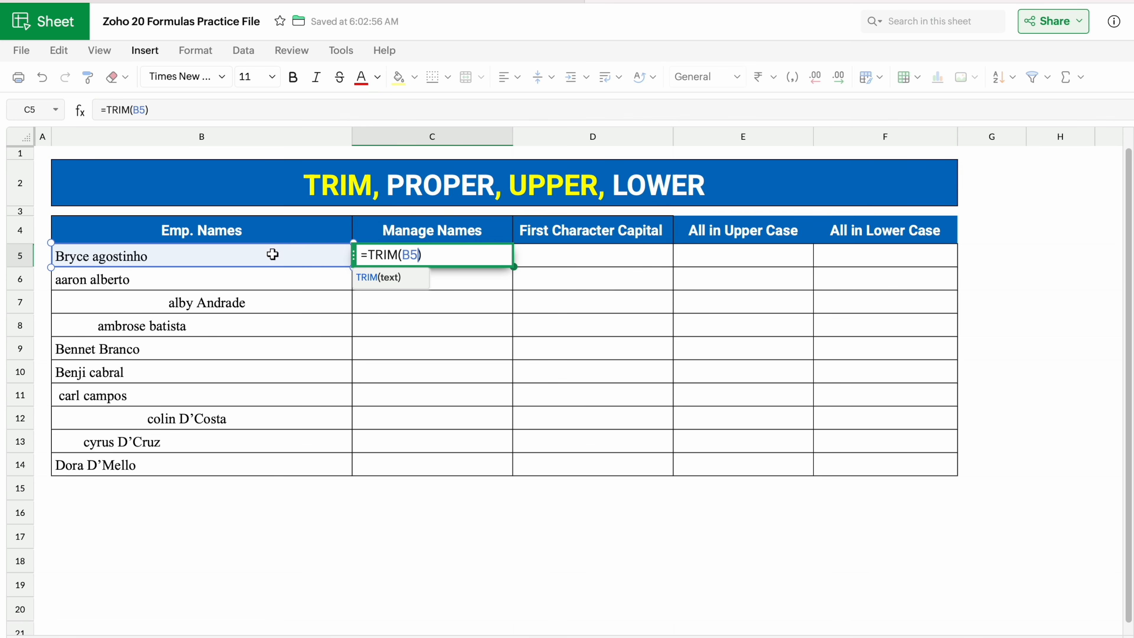
key("Return")
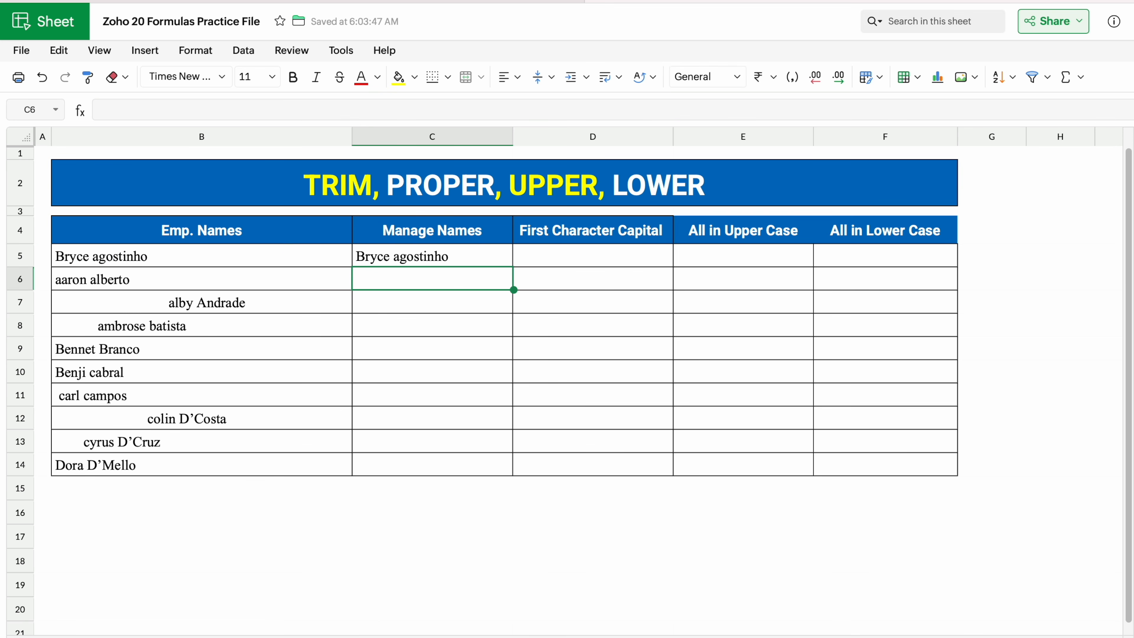
- Fill the TRIM formula from C5 down through C14 under Manage Names
left_click(492, 250)
double_click(513, 266)
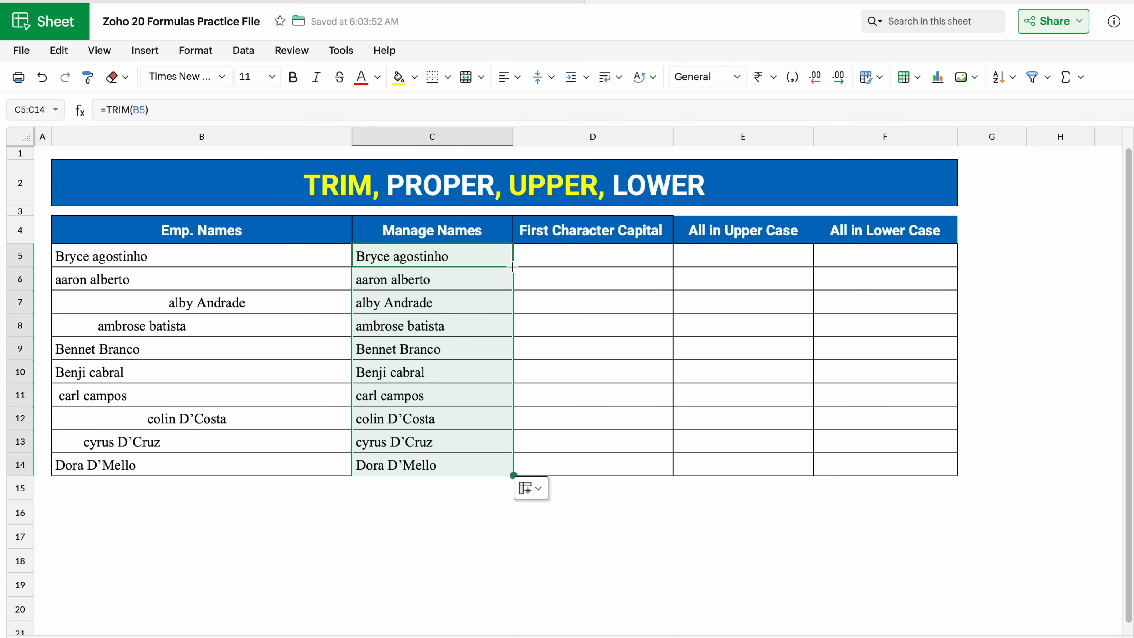
left_click(240, 304)
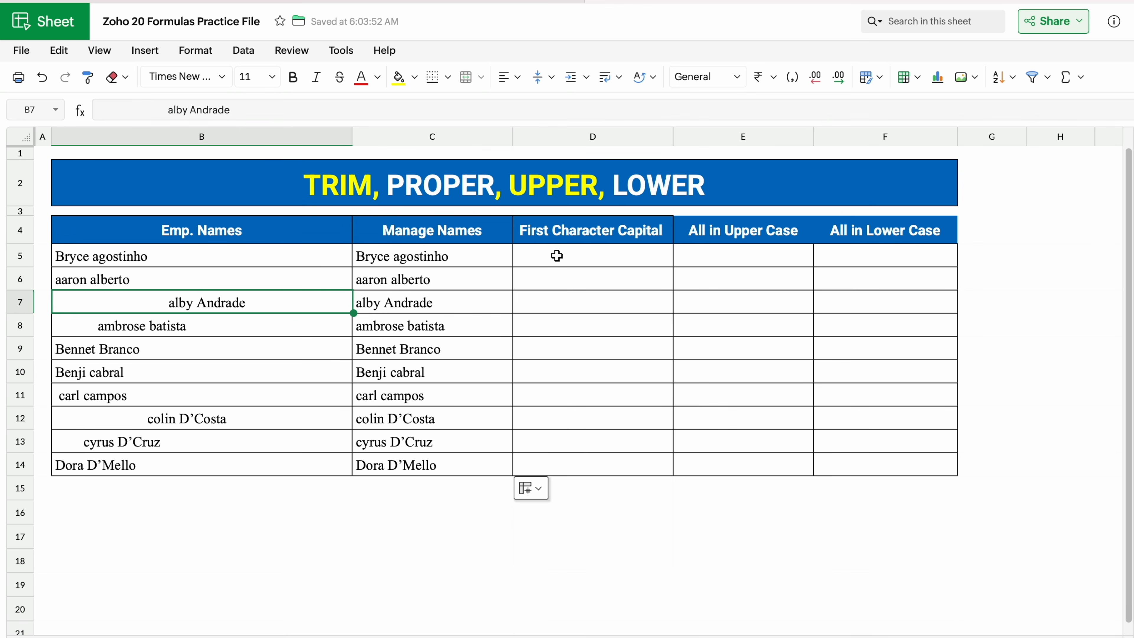
- Capitalize the first letter of each word in the first employee's name by entering =PROPER(C5) in D5 under First Character Capital
left_click(547, 252)
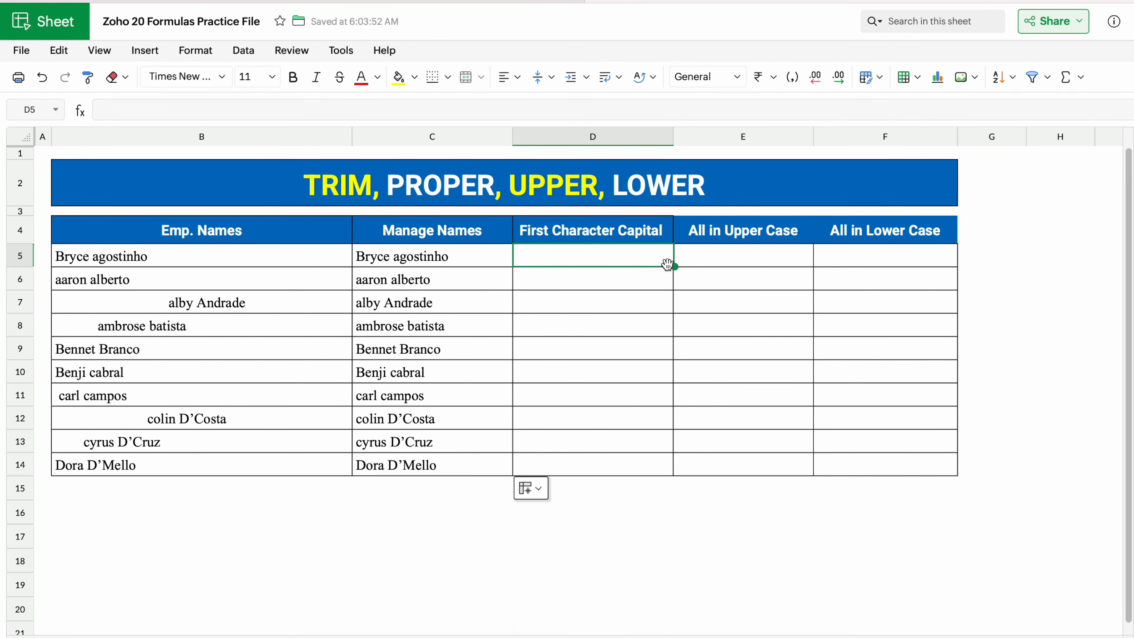
type("=")
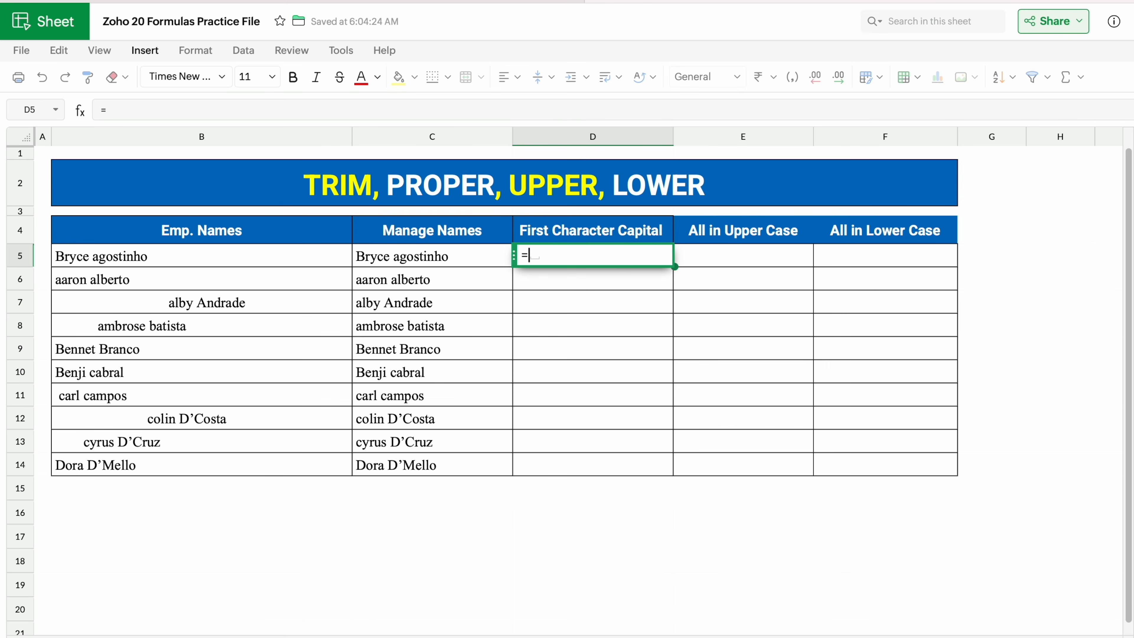
type("PROP")
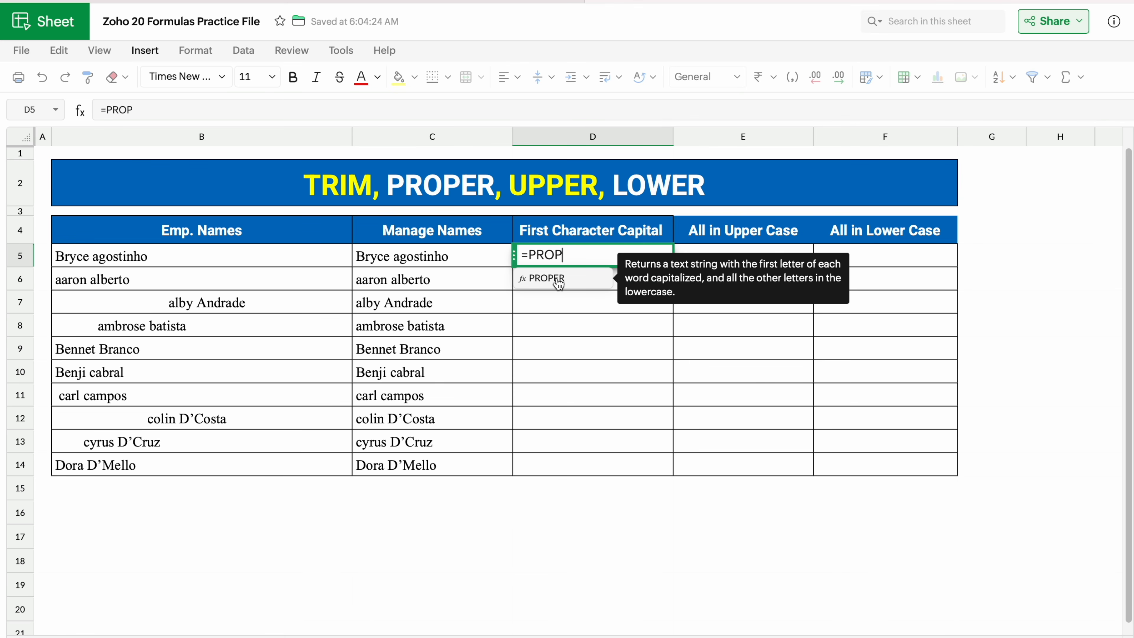
left_click(558, 281)
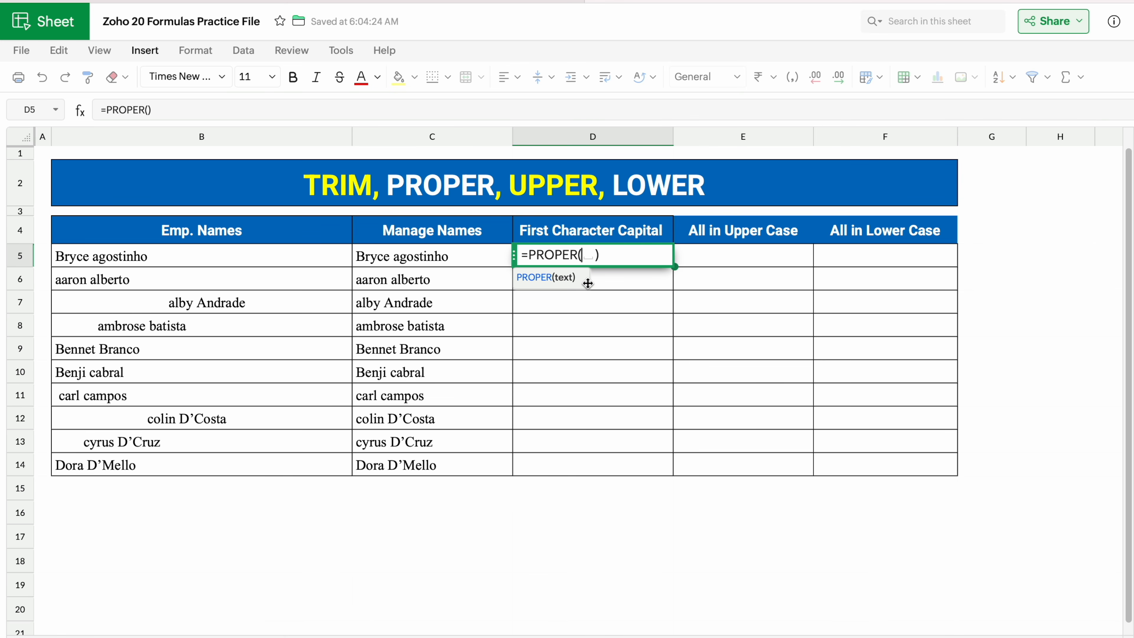
left_click(478, 255)
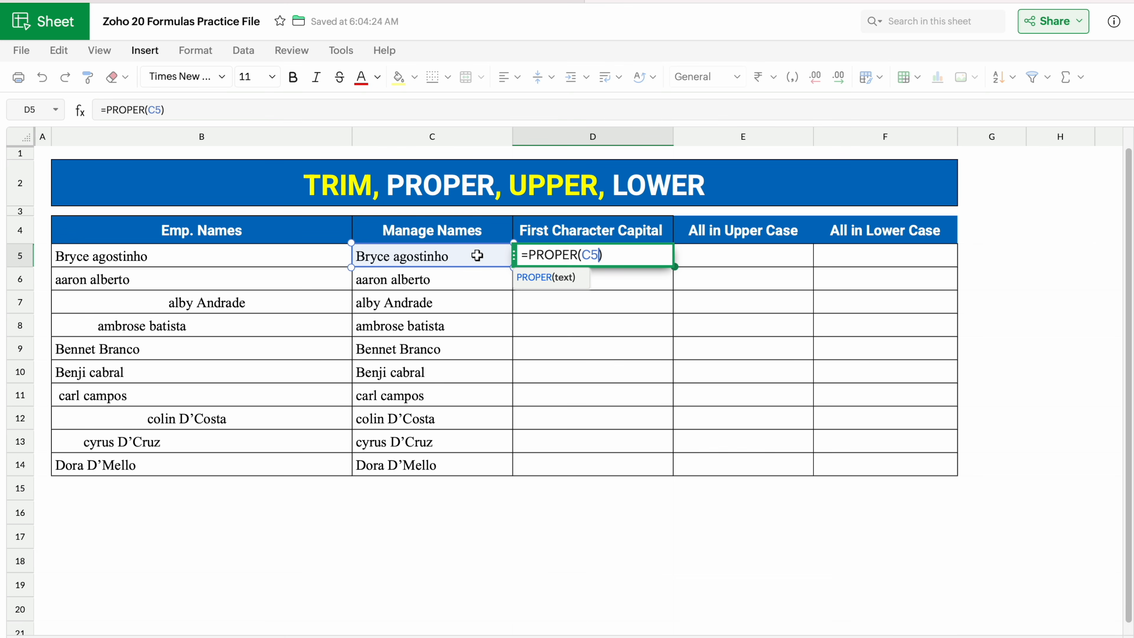
key("Return")
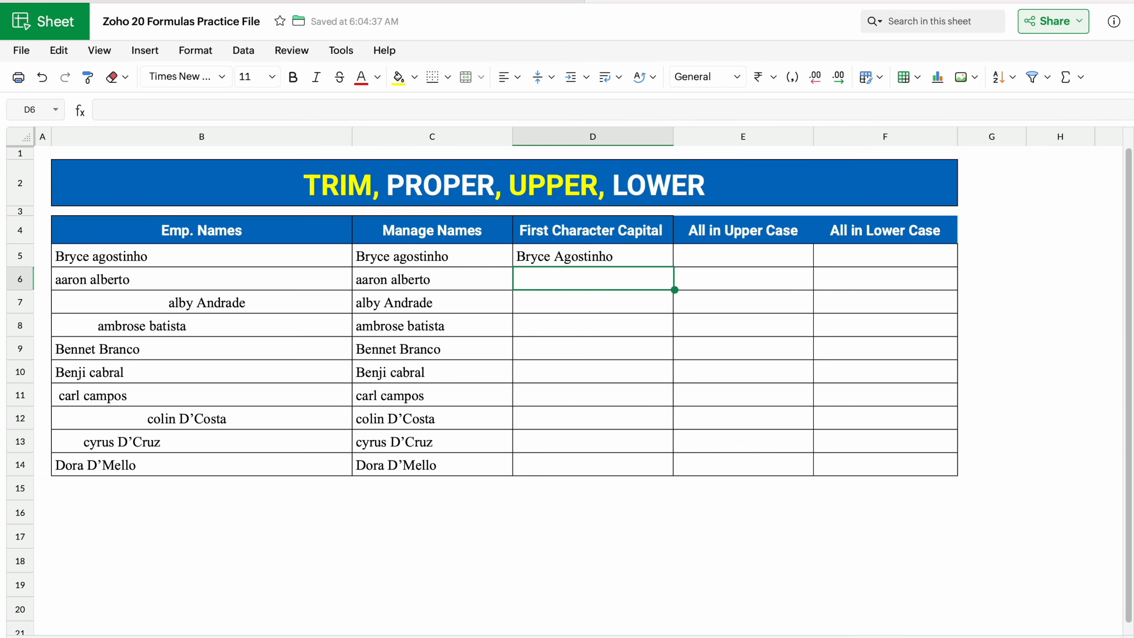
- Fill the PROPER formula from D5 down through D14 and check several of the filled cells
left_click(624, 256)
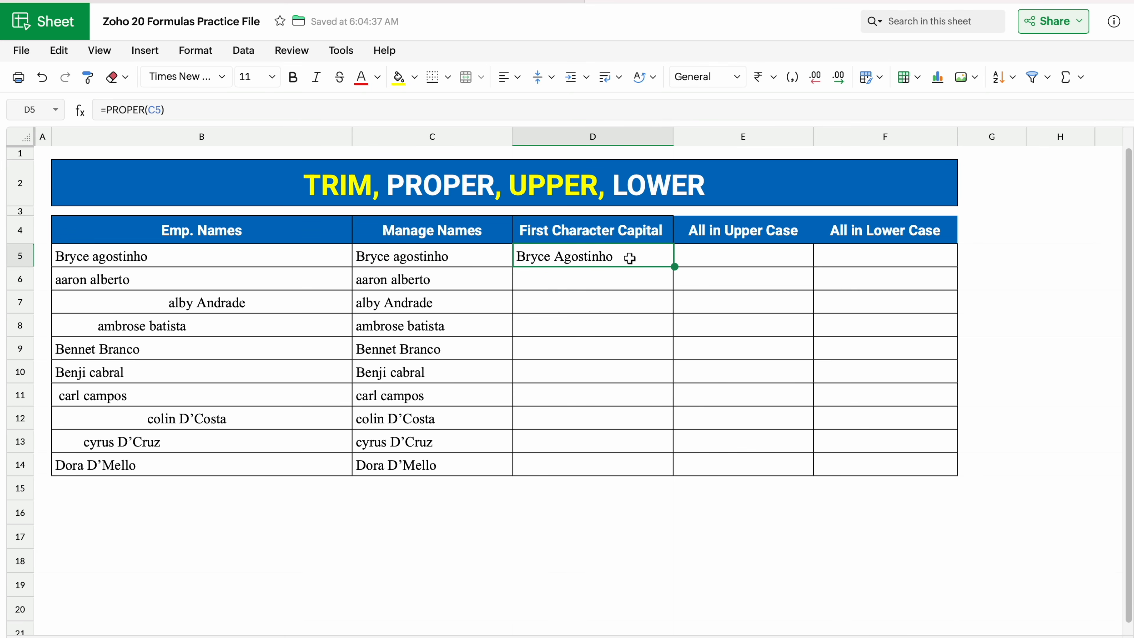
double_click(674, 267)
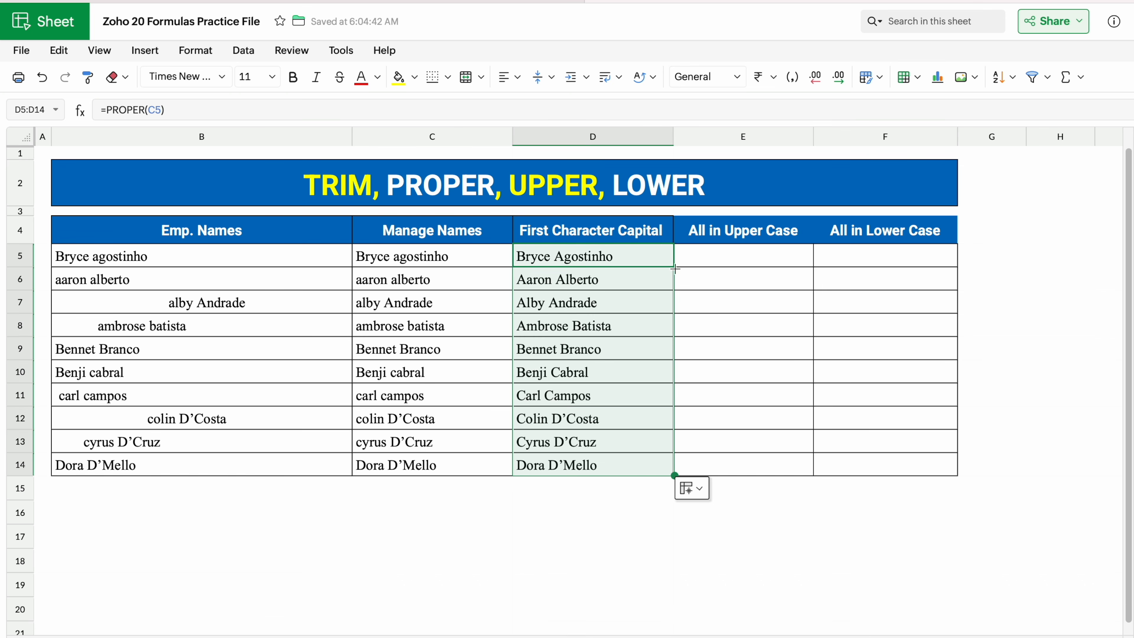
left_click(572, 280)
left_click(586, 319)
left_click(597, 355)
left_click(607, 405)
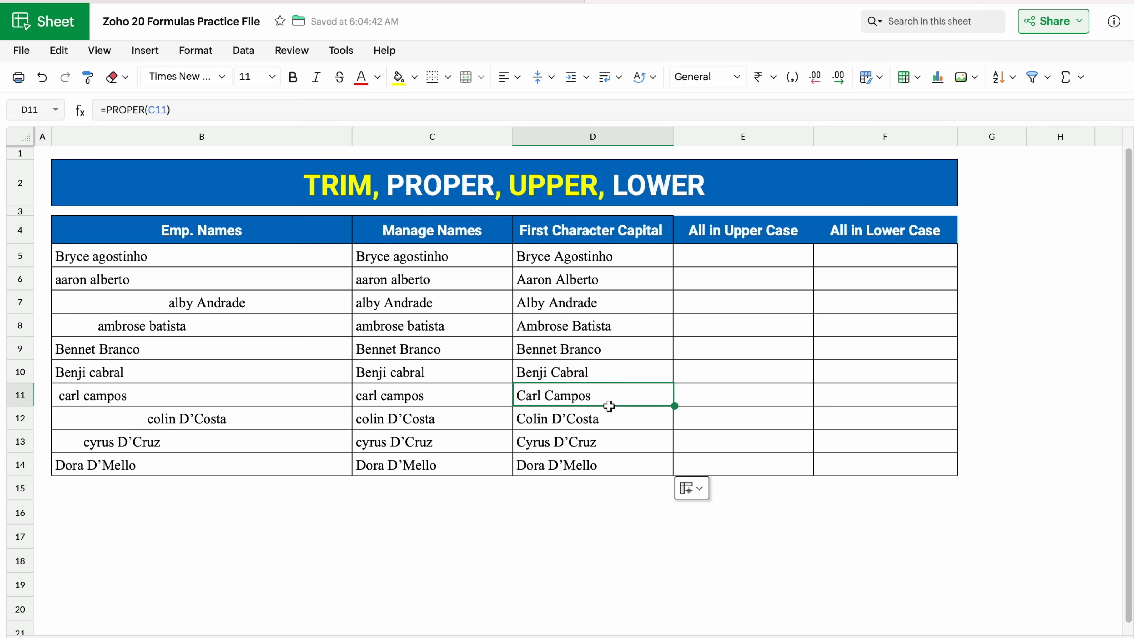
left_click(623, 439)
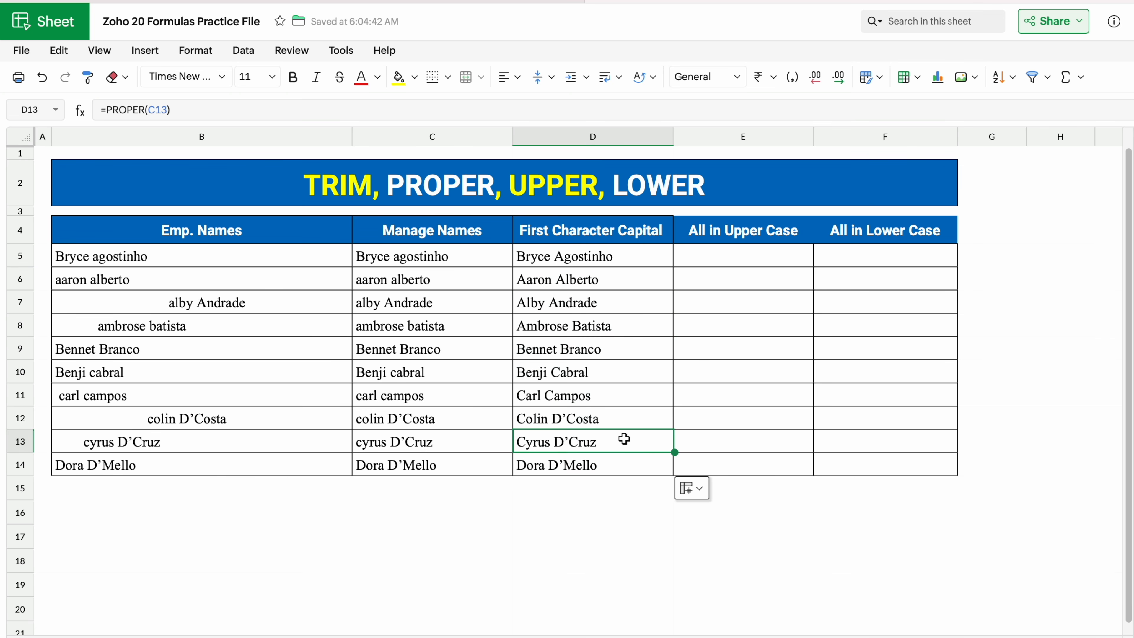
- Convert the names to capitals with =UPPER(D5) in E5 under All in Upper Case, and fill the formula down to E14
left_click(723, 262)
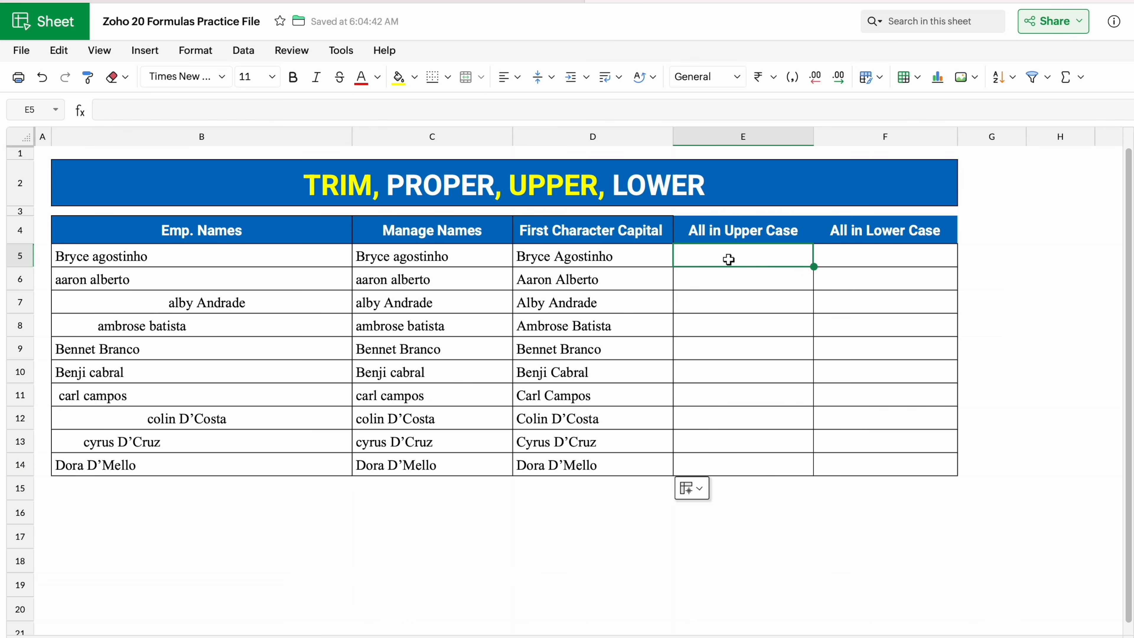
type("=UPP")
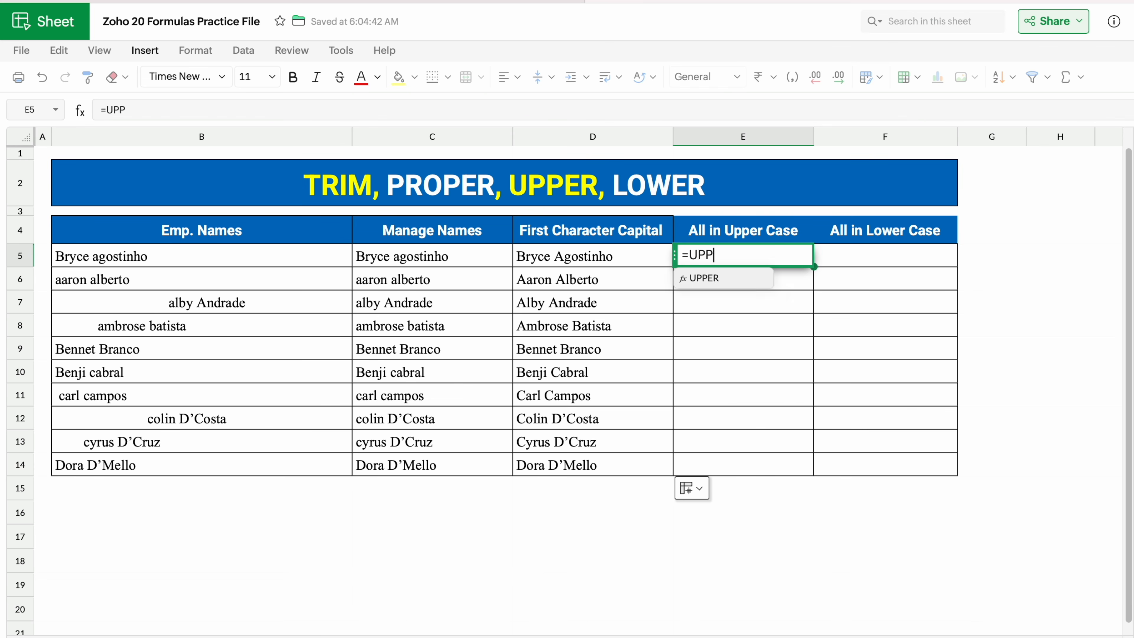
left_click(712, 279)
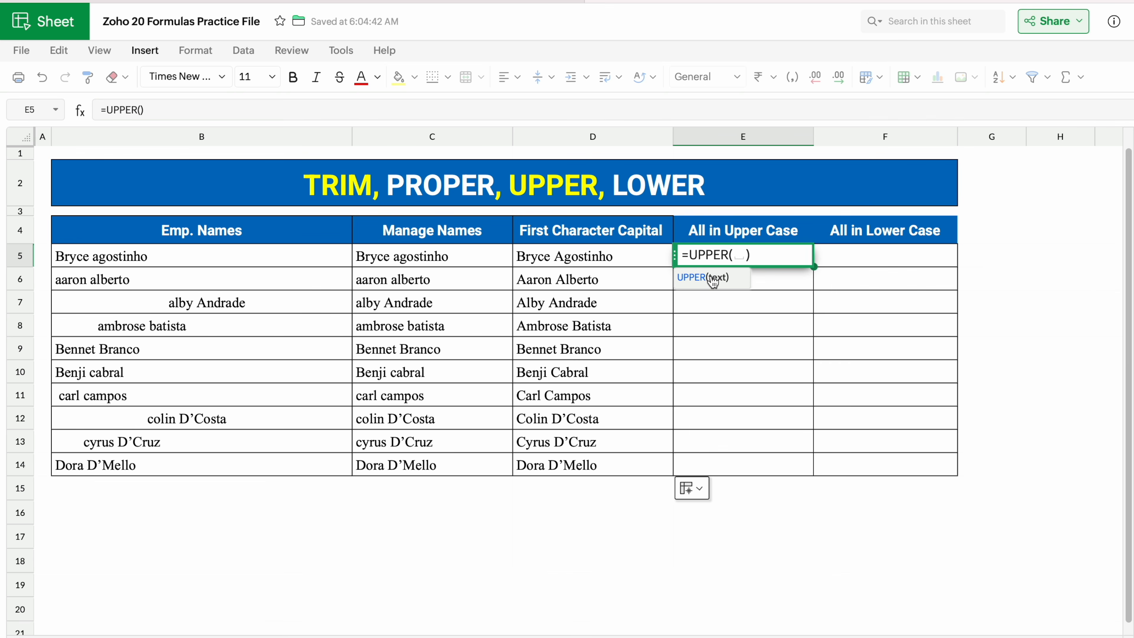
left_click(610, 258)
key("Return")
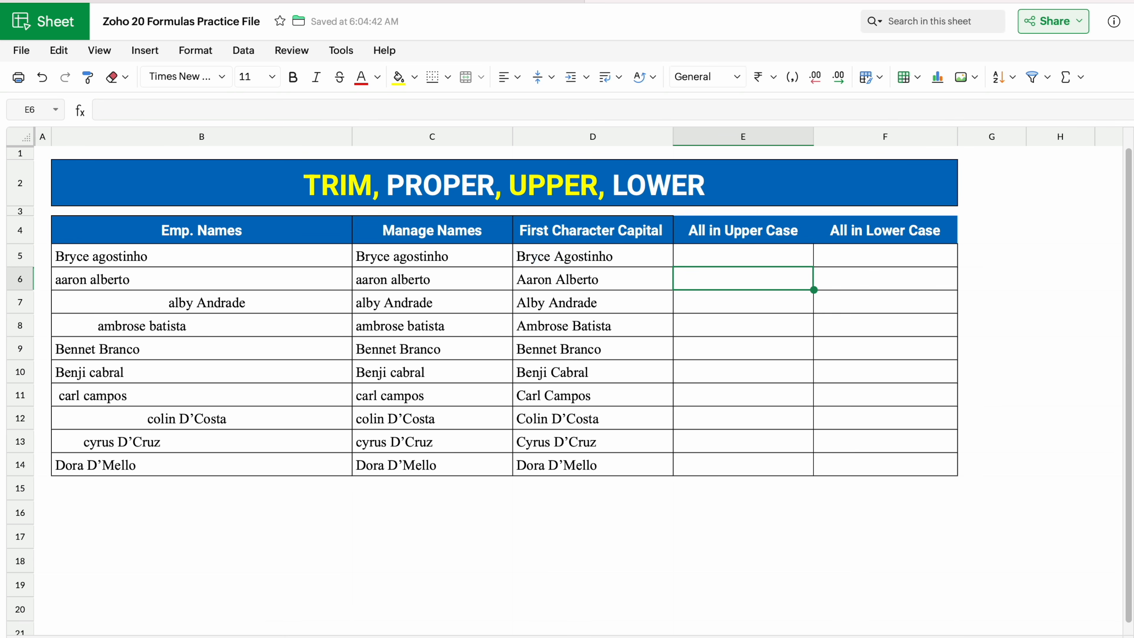
left_click(786, 257)
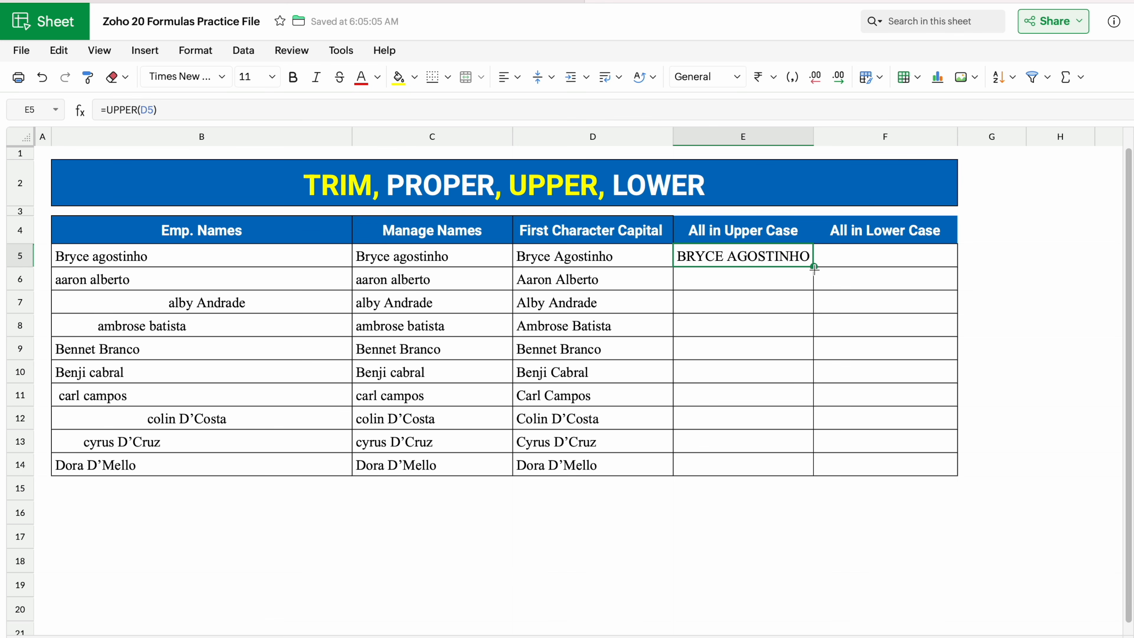
left_click_drag(814, 267, 813, 473)
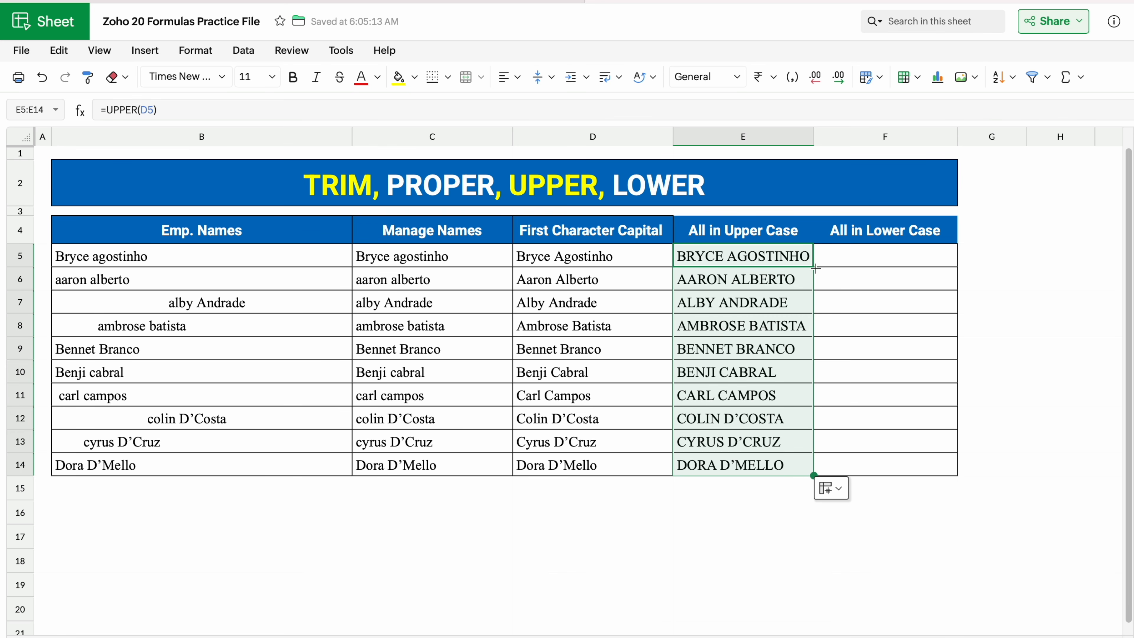
- Convert the names to small letters with =LOWER(E5) in F5 under All in Lower Case, and fill the formula down the remaining rows
left_click(869, 257)
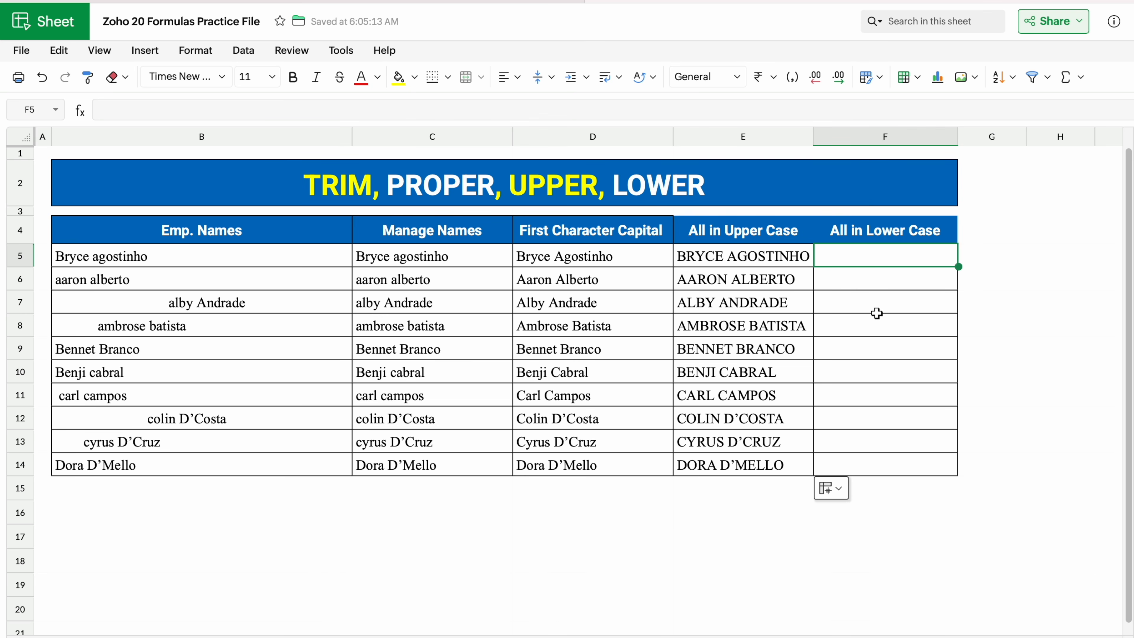
type("=LOWE")
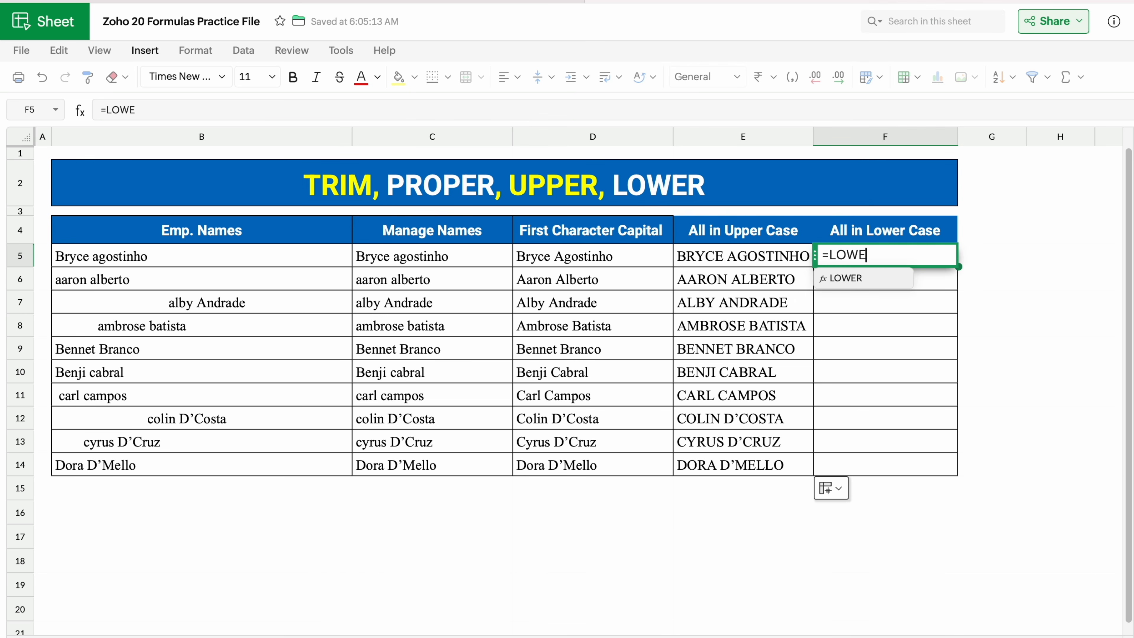
left_click(845, 278)
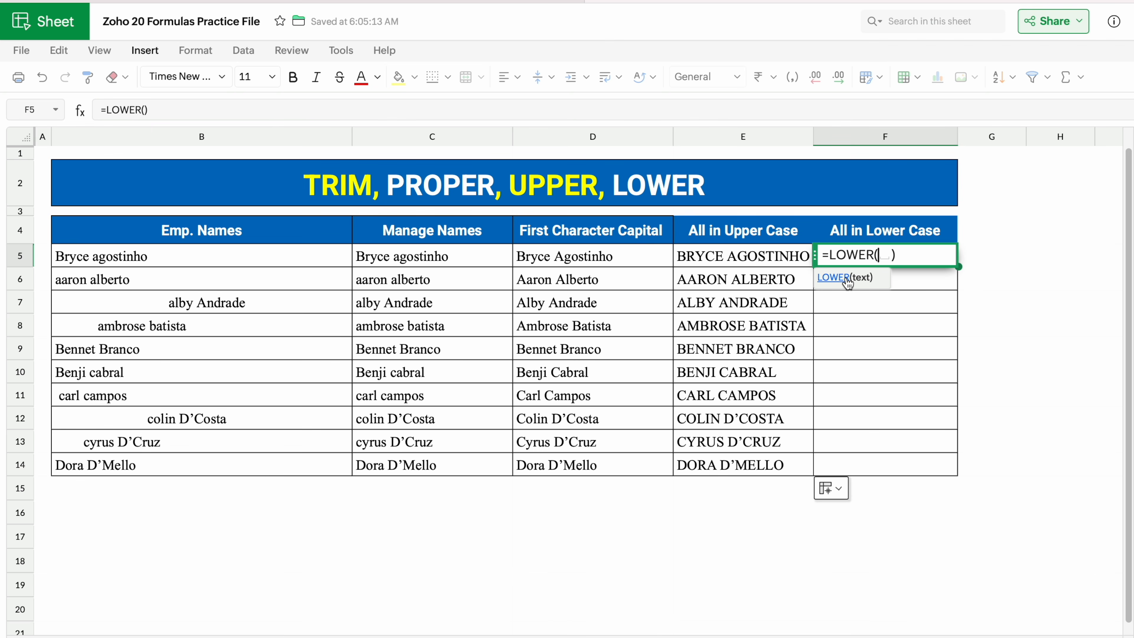
left_click(719, 258)
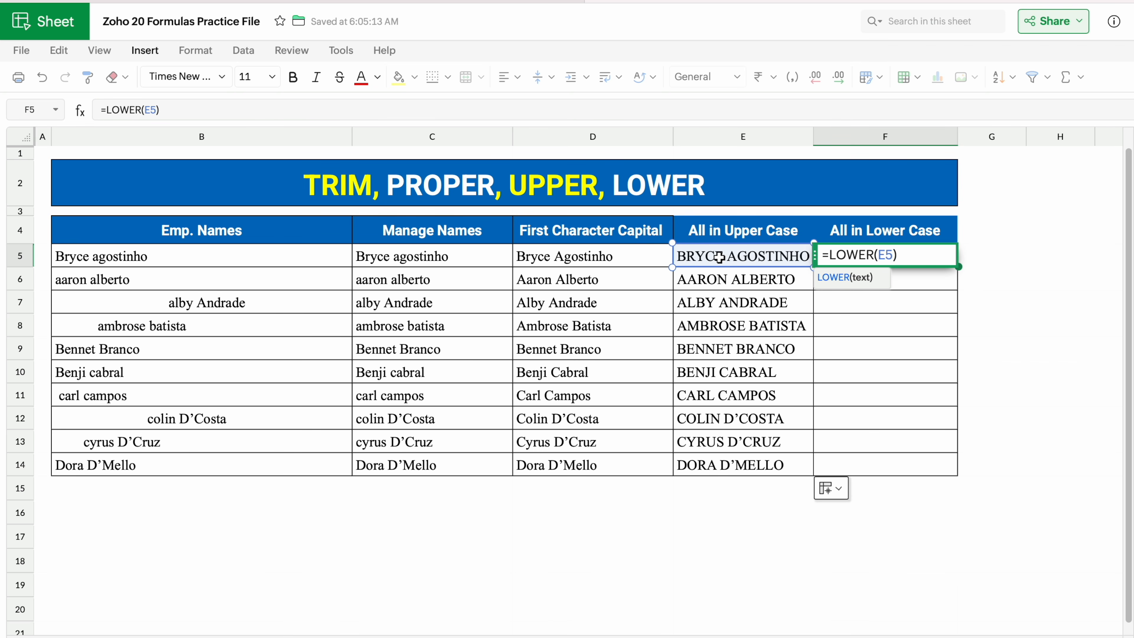
key("Return")
left_click(938, 253)
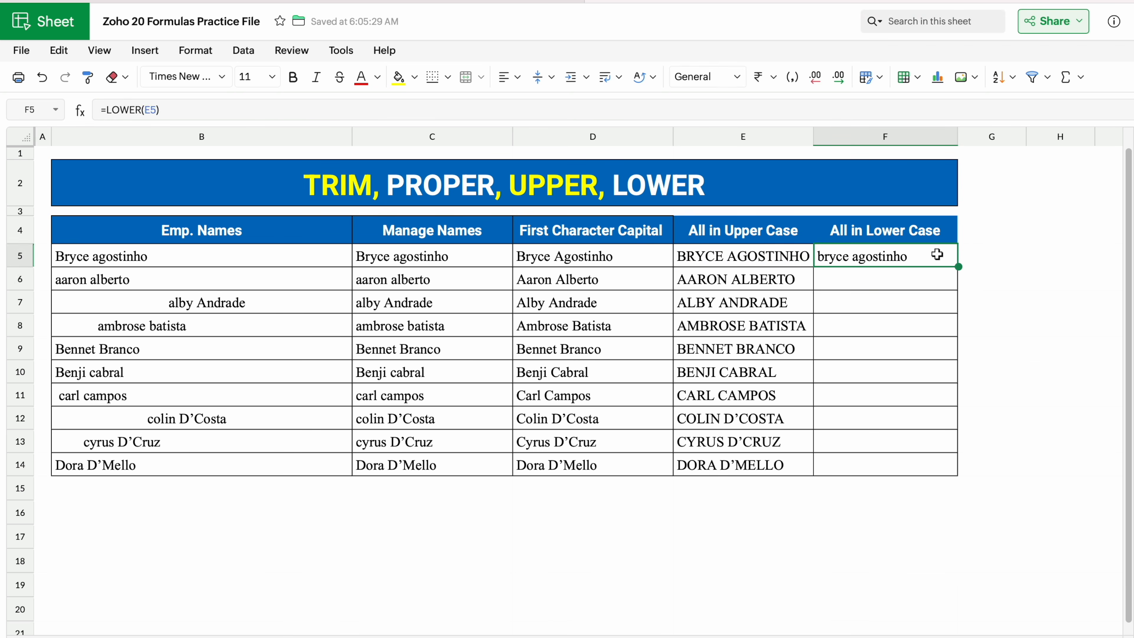
double_click(958, 267)
left_click(1029, 292)
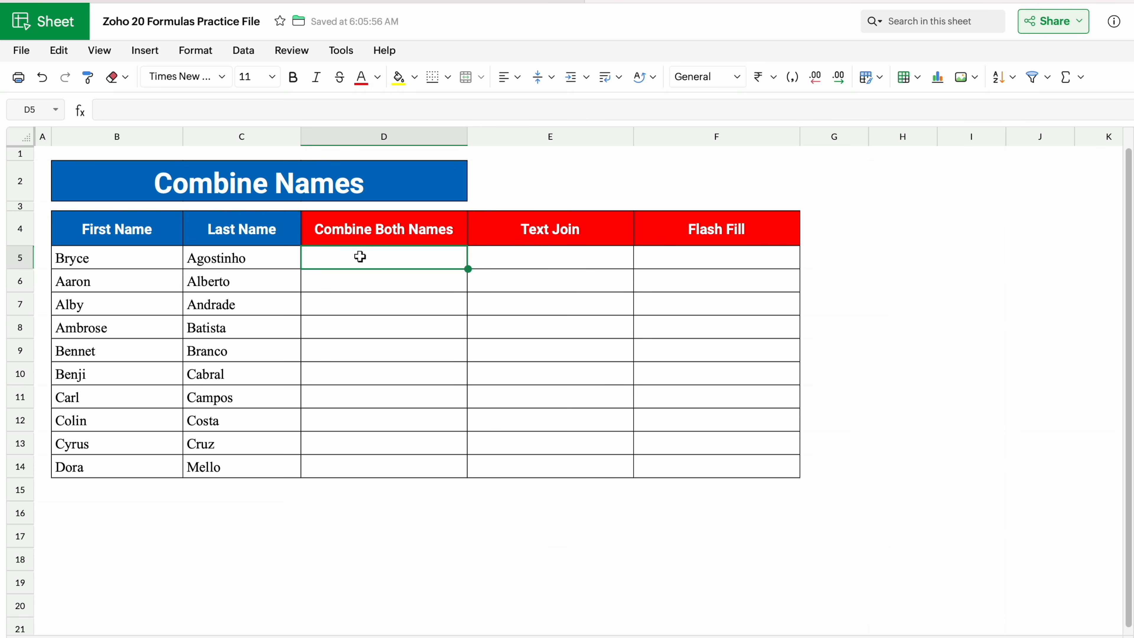
- Try joining the first and last names without a space using =B5&C5 in D5 of the Combine Names sheet, and clear the cell
type("=")
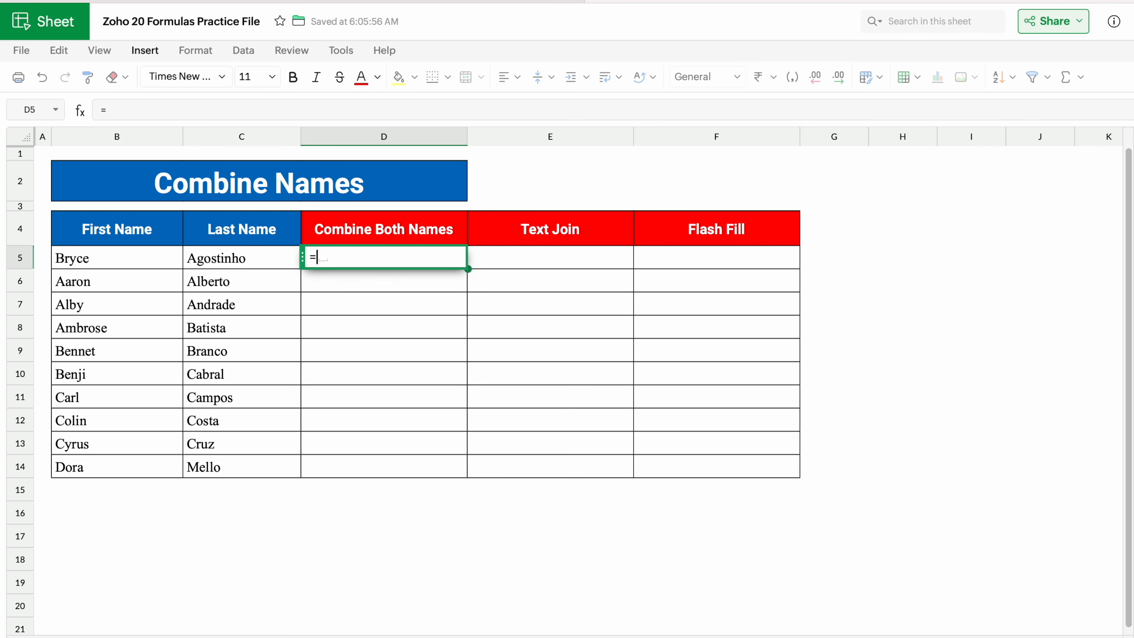
left_click(142, 258)
type("&")
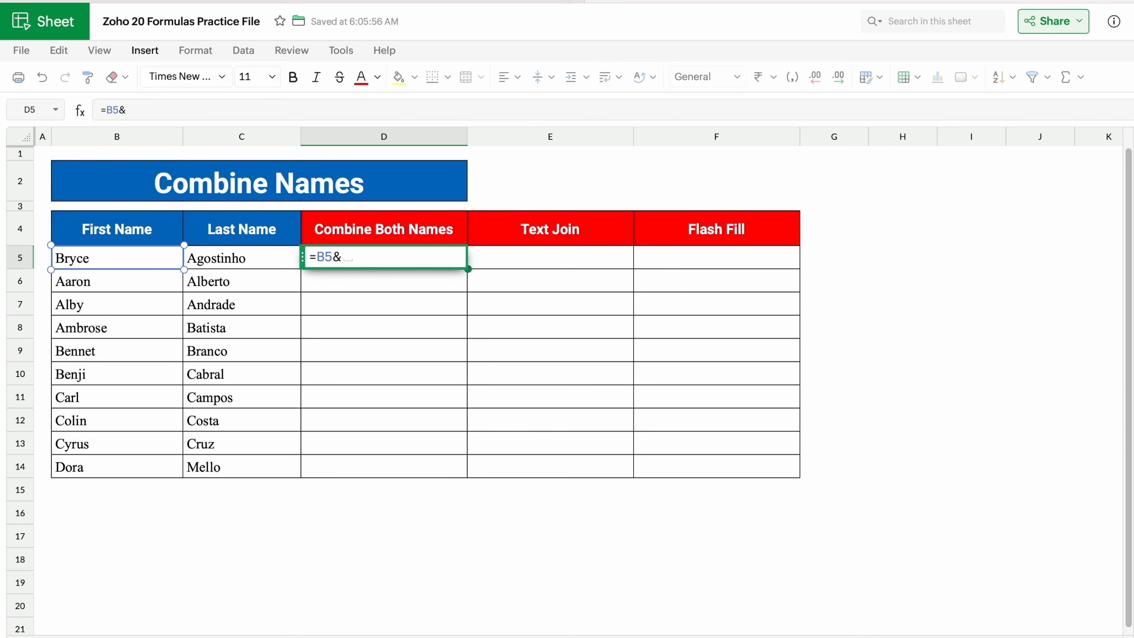
left_click(237, 250)
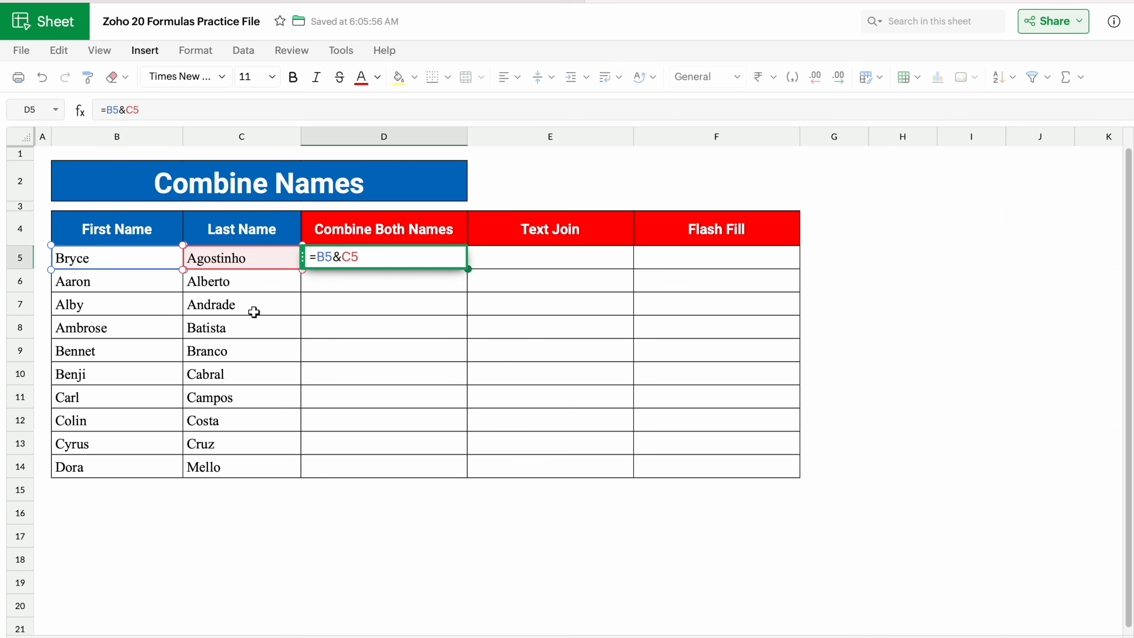
key("Return")
left_click(401, 252)
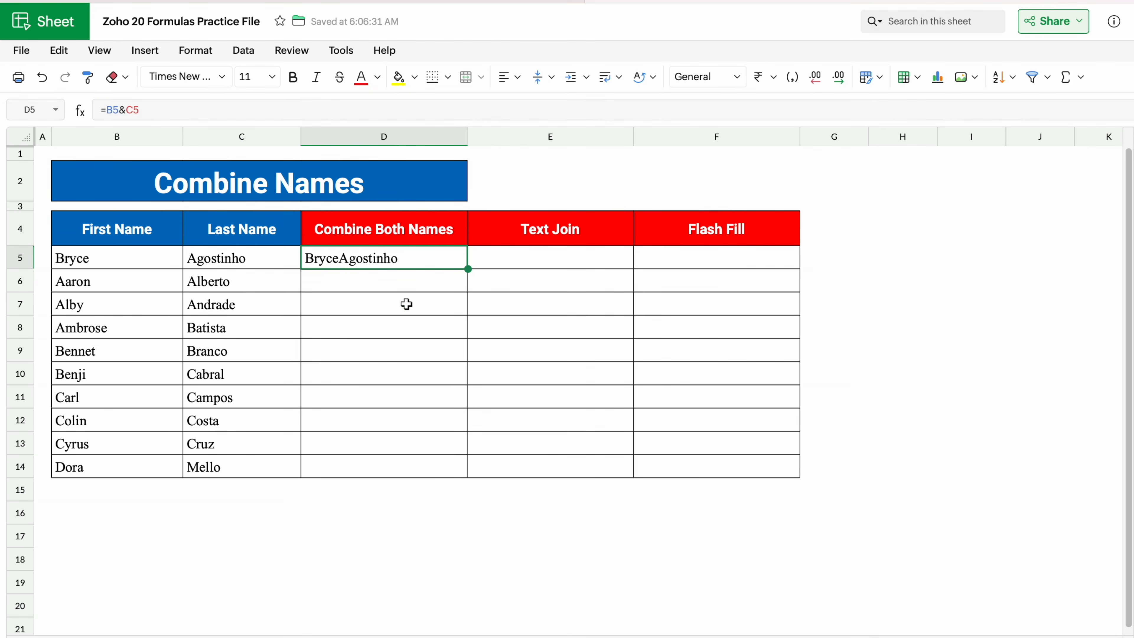
key("Delete")
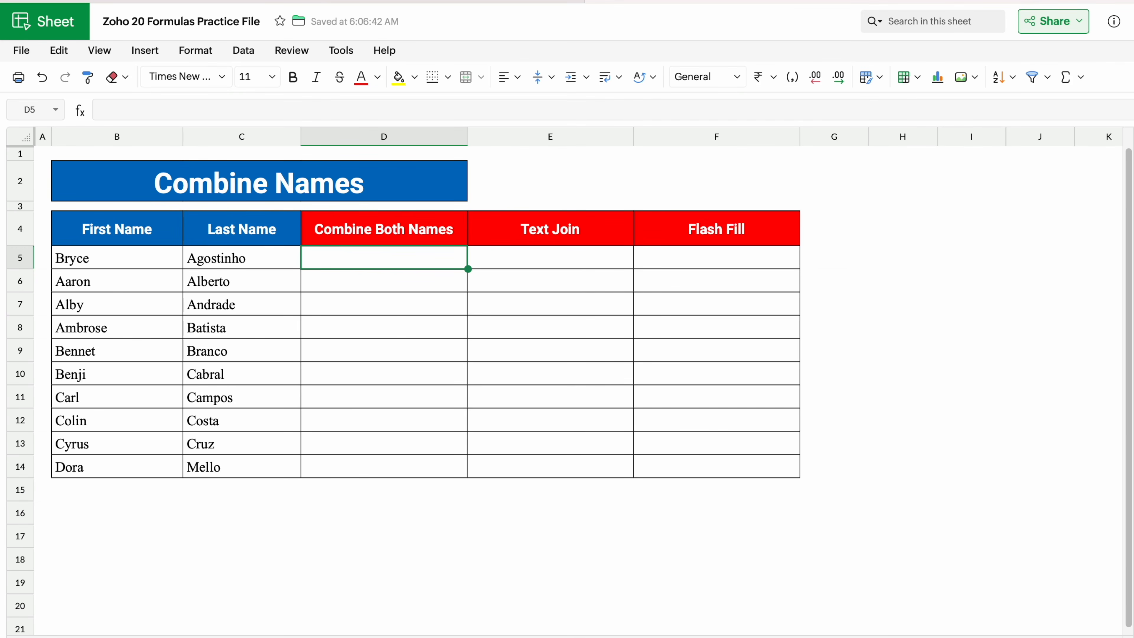
- Join the first and last names with a space using =B5&" "&C5 in D5 under Combine Both Names, and fill it down to D14
type("=")
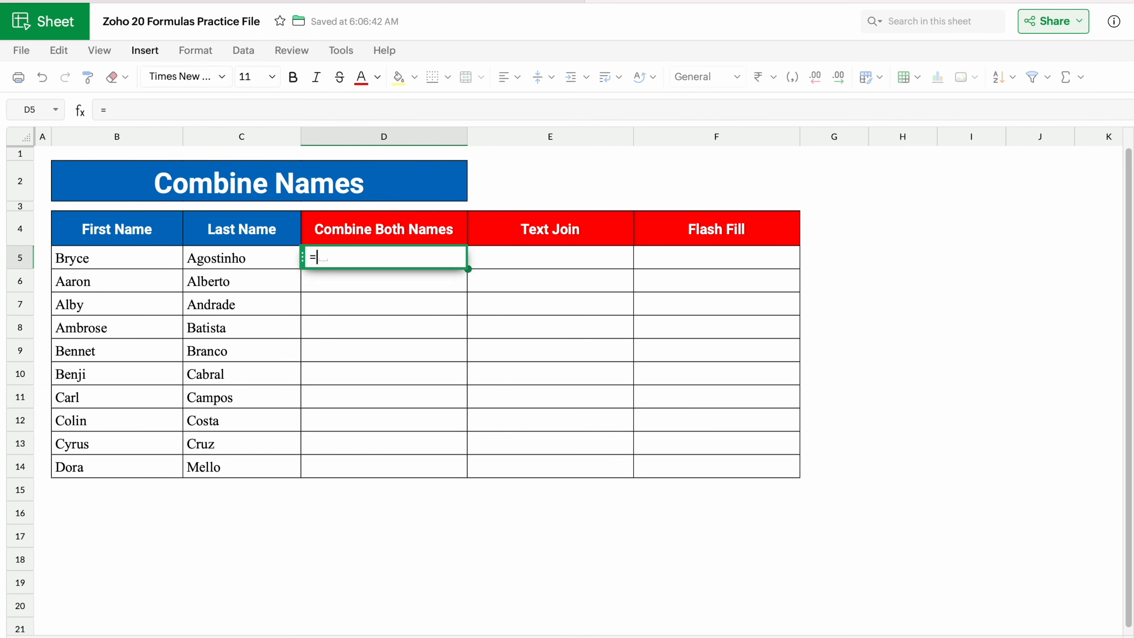
left_click(148, 255)
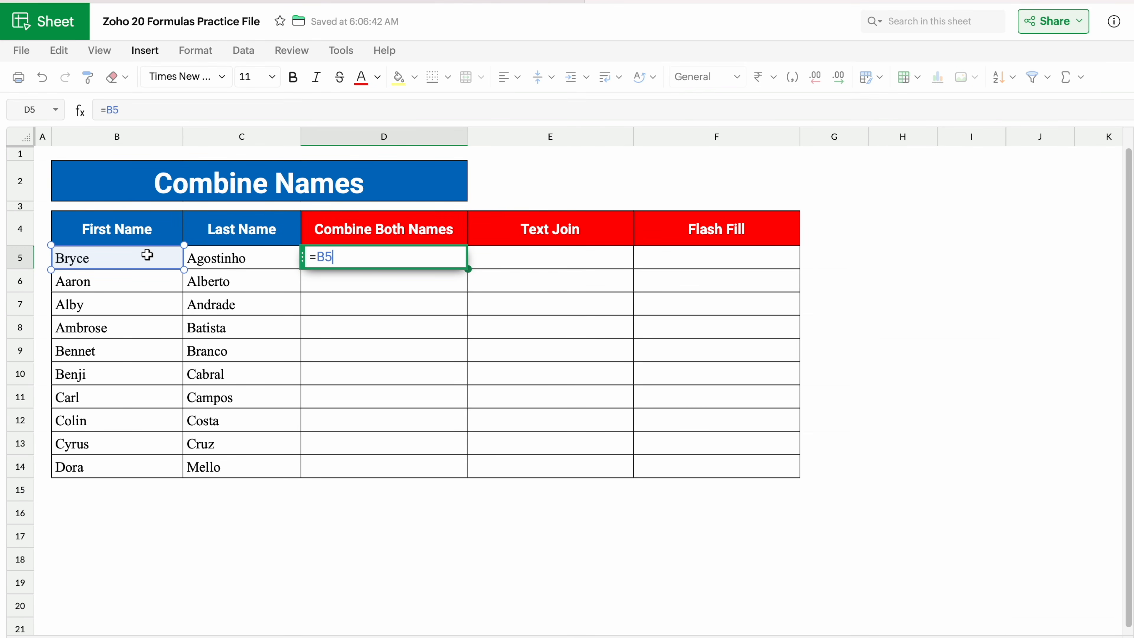
type("&")
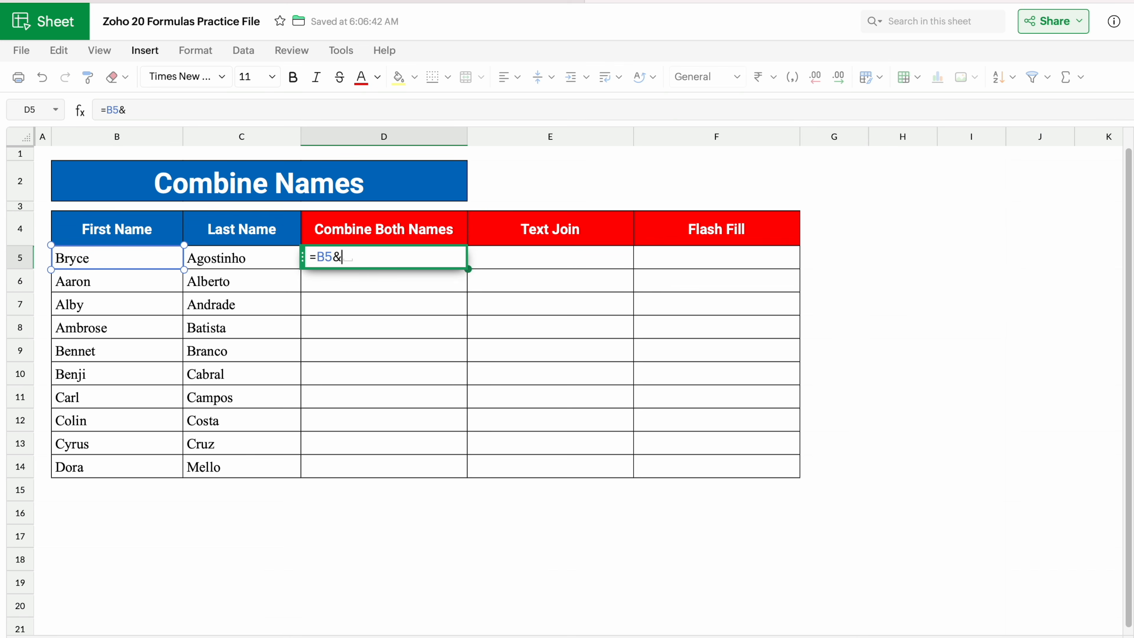
type("\" \"&")
left_click(234, 258)
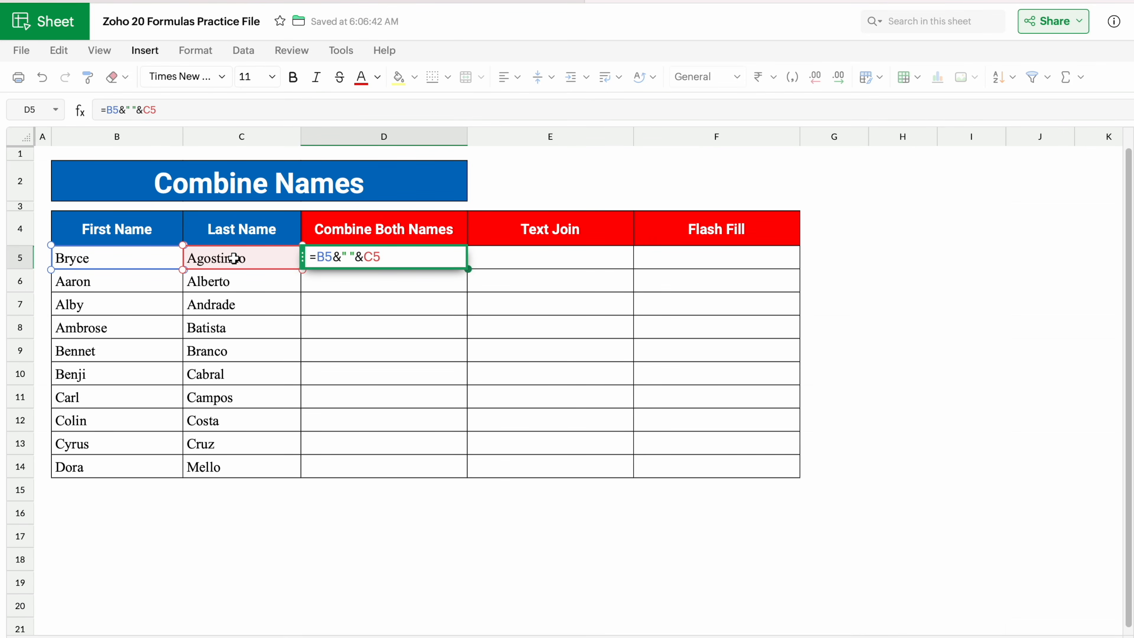
key("Return")
left_click(394, 258)
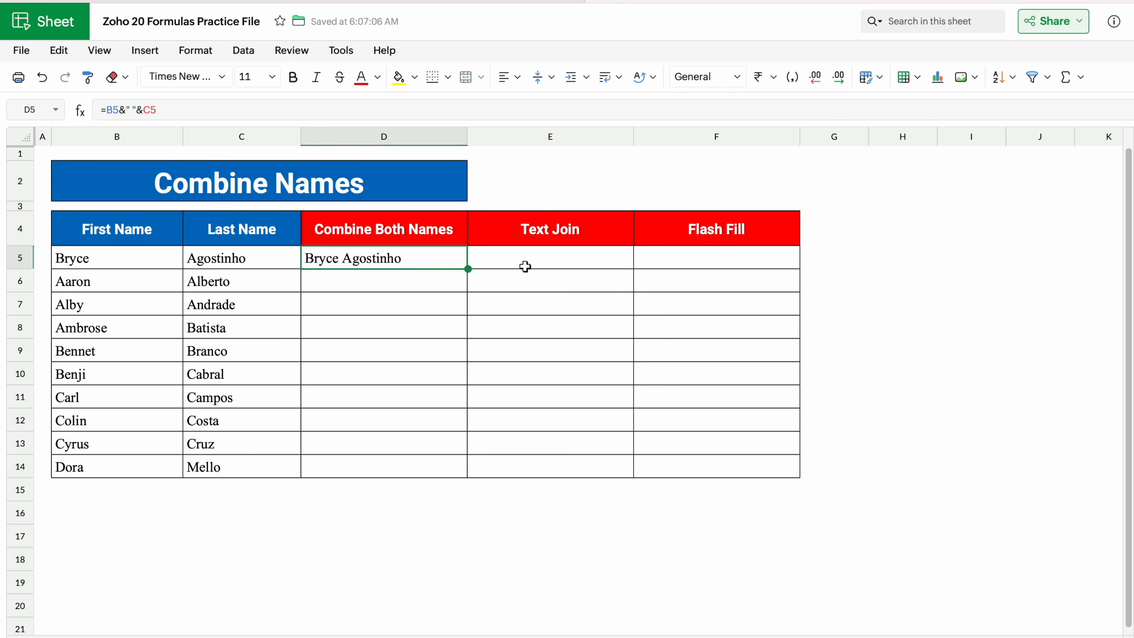
double_click(467, 269)
left_click(558, 266)
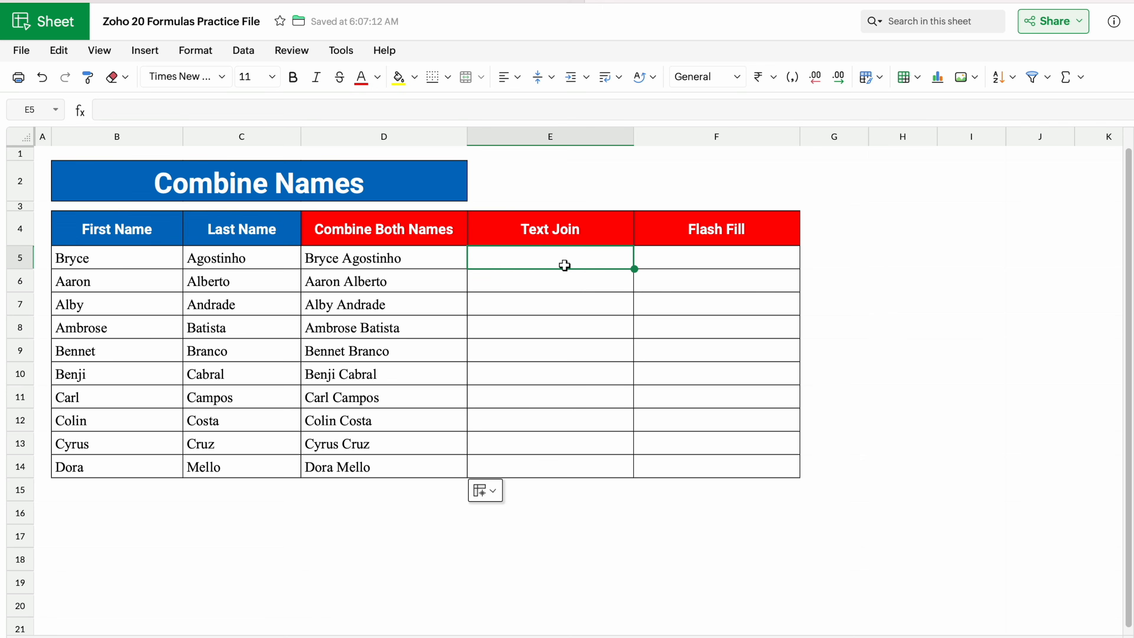
- Join the first and last names with =TEXTJOIN(" ","True",B5:C5) in E5 under Text Join, and fill the formula down to E14
type("=TEX")
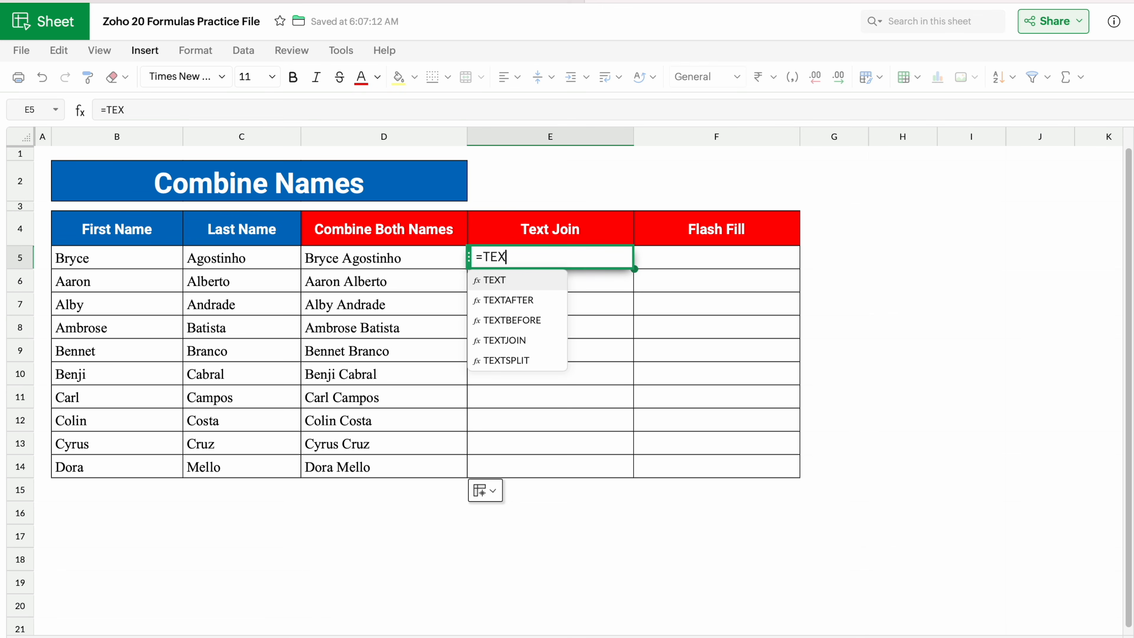
type("TJ")
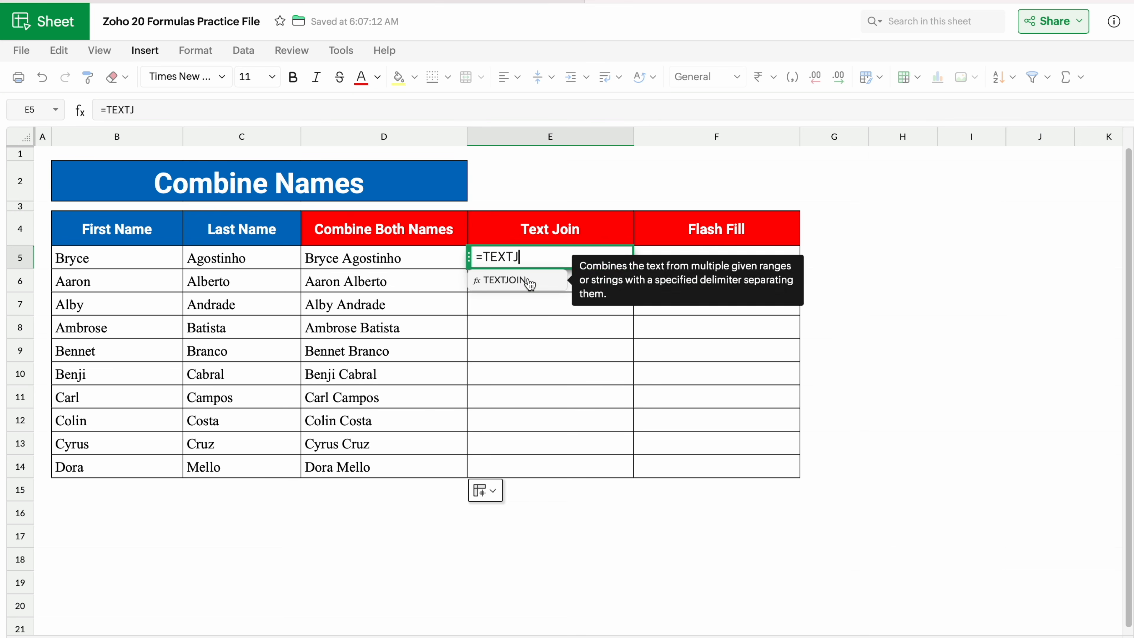
left_click(529, 281)
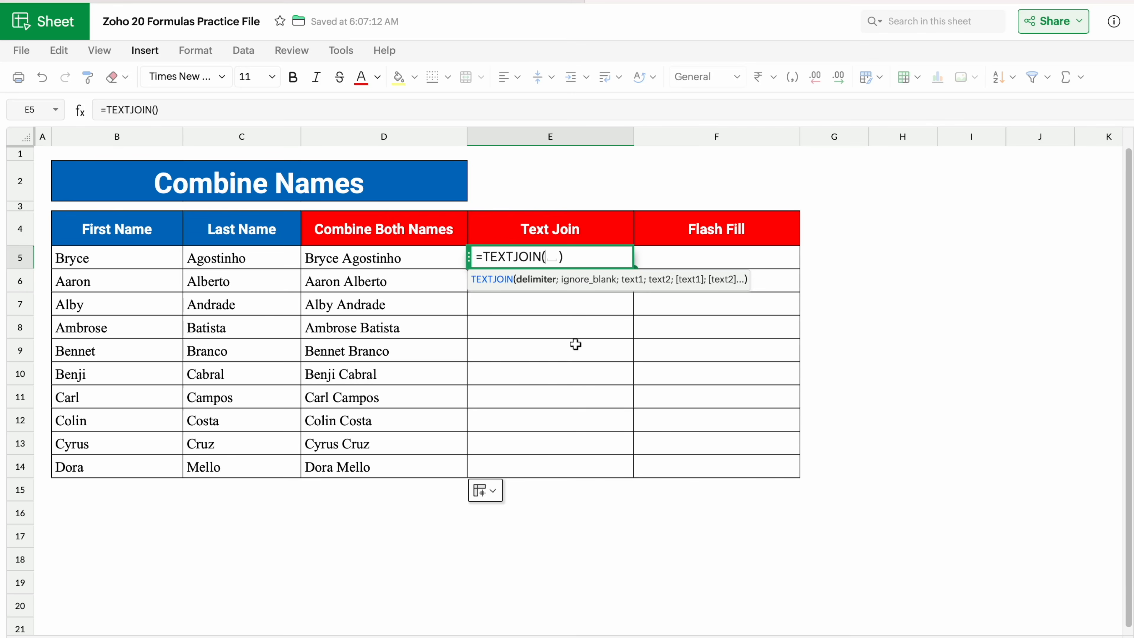
type("\" \",")
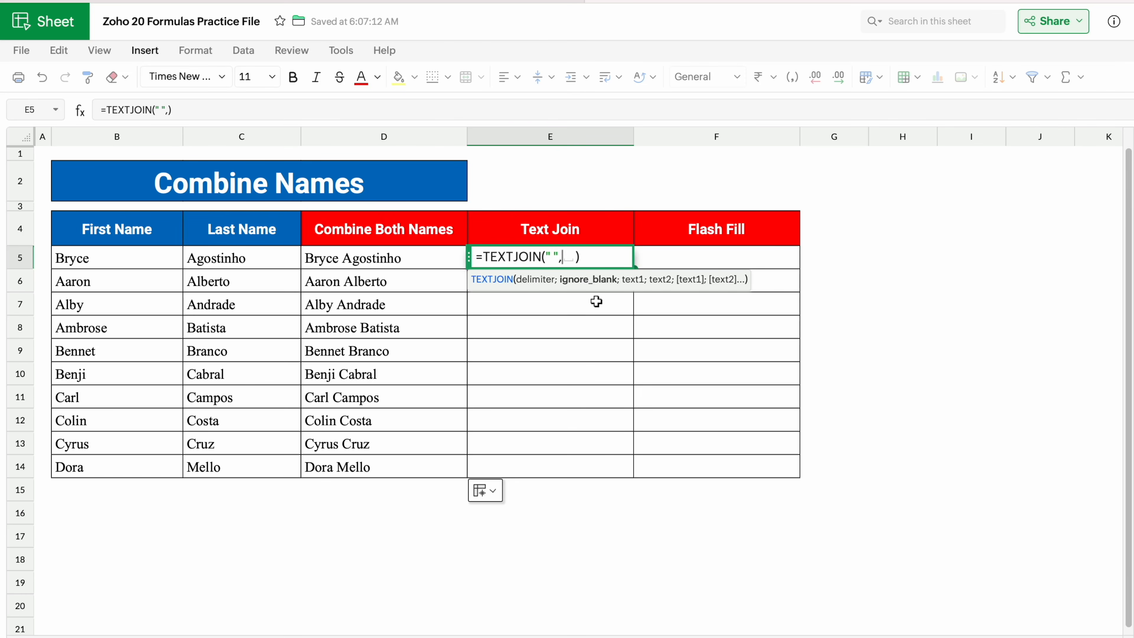
type("\"True\",")
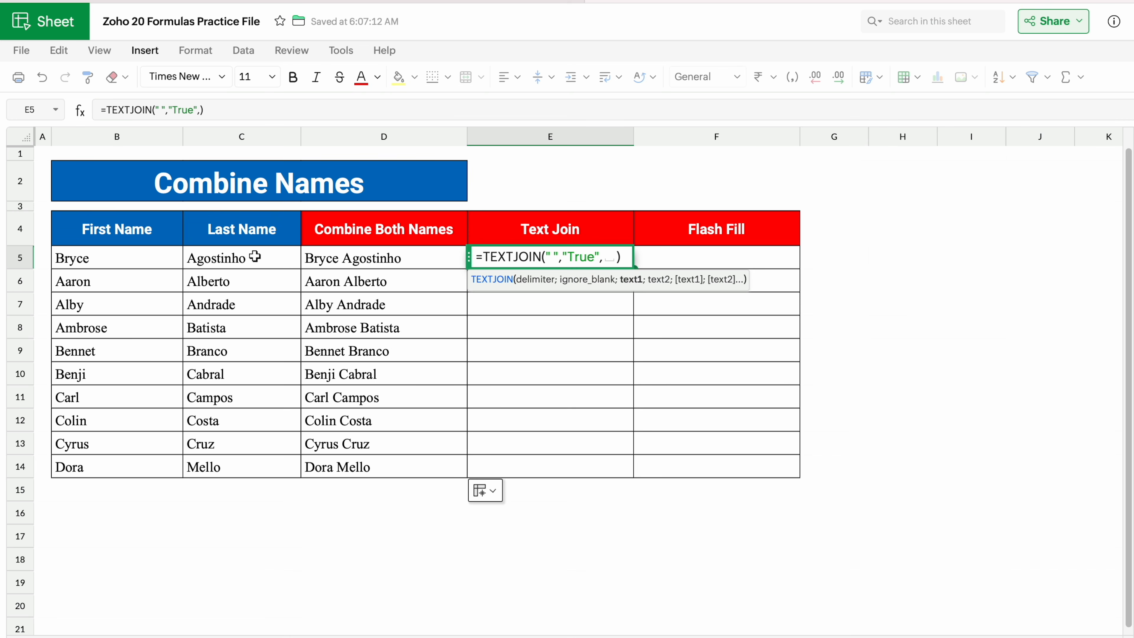
left_click_drag(135, 259, 237, 248)
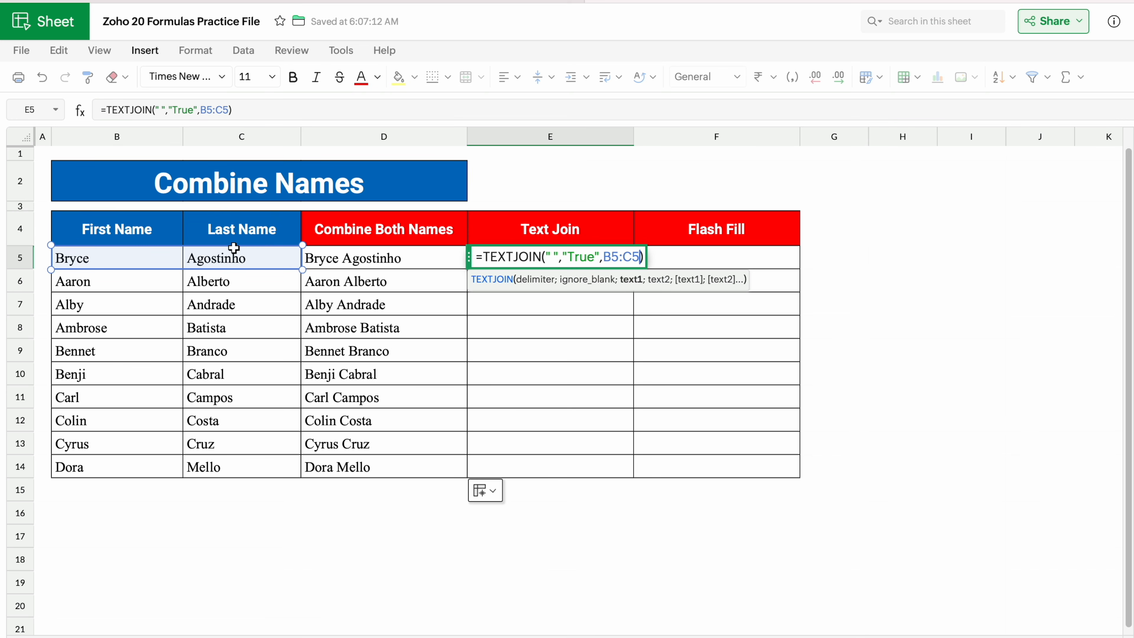
key("Return")
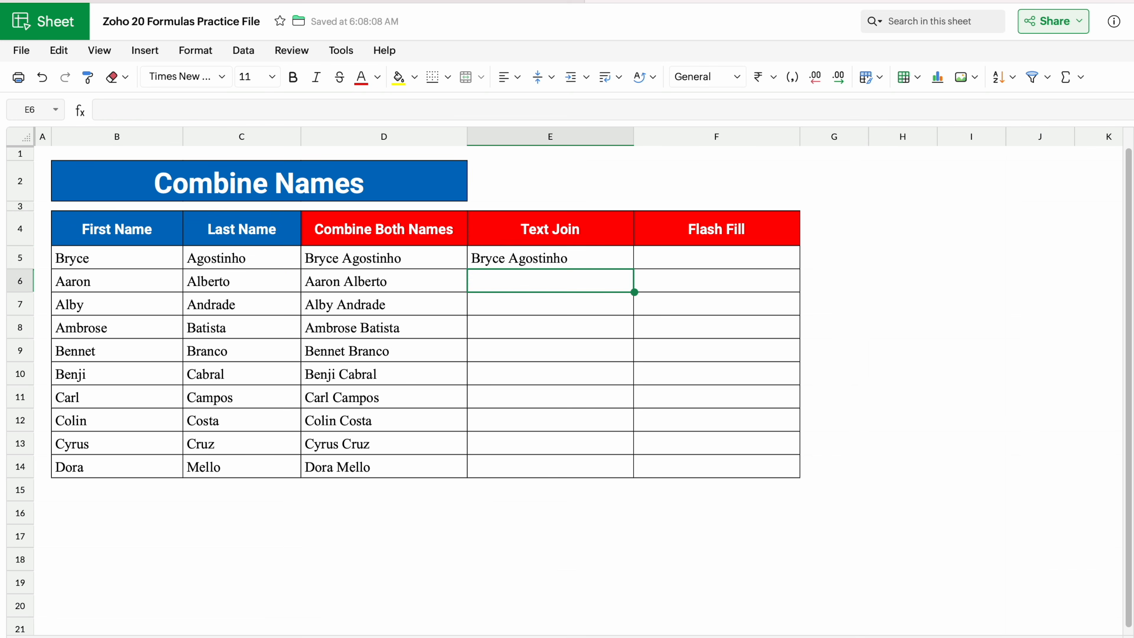
left_click(614, 264)
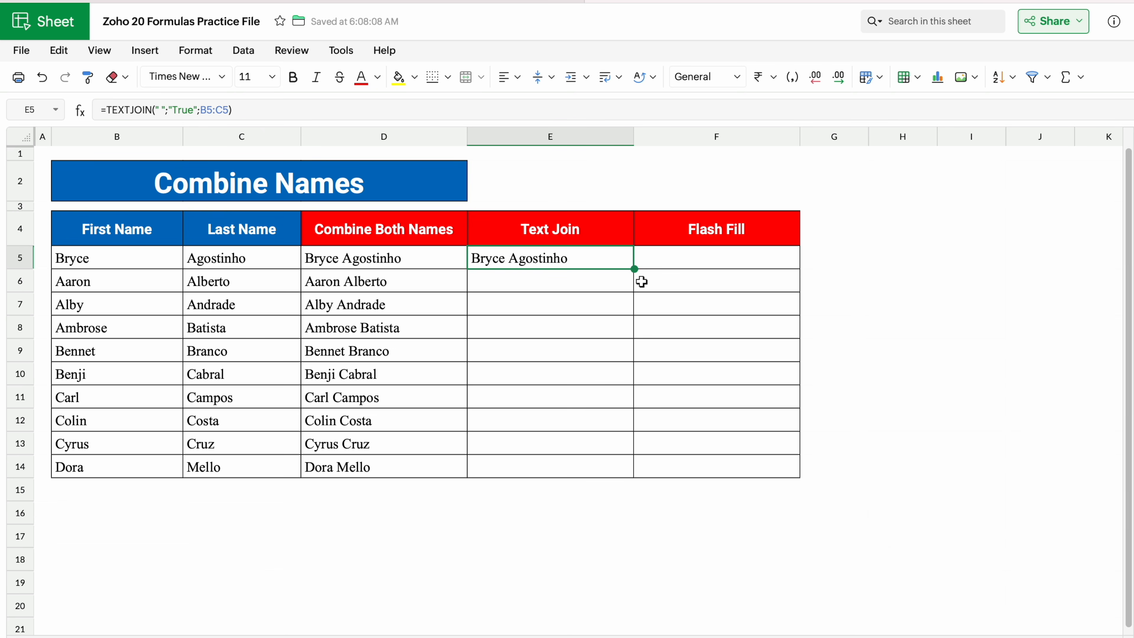
double_click(634, 269)
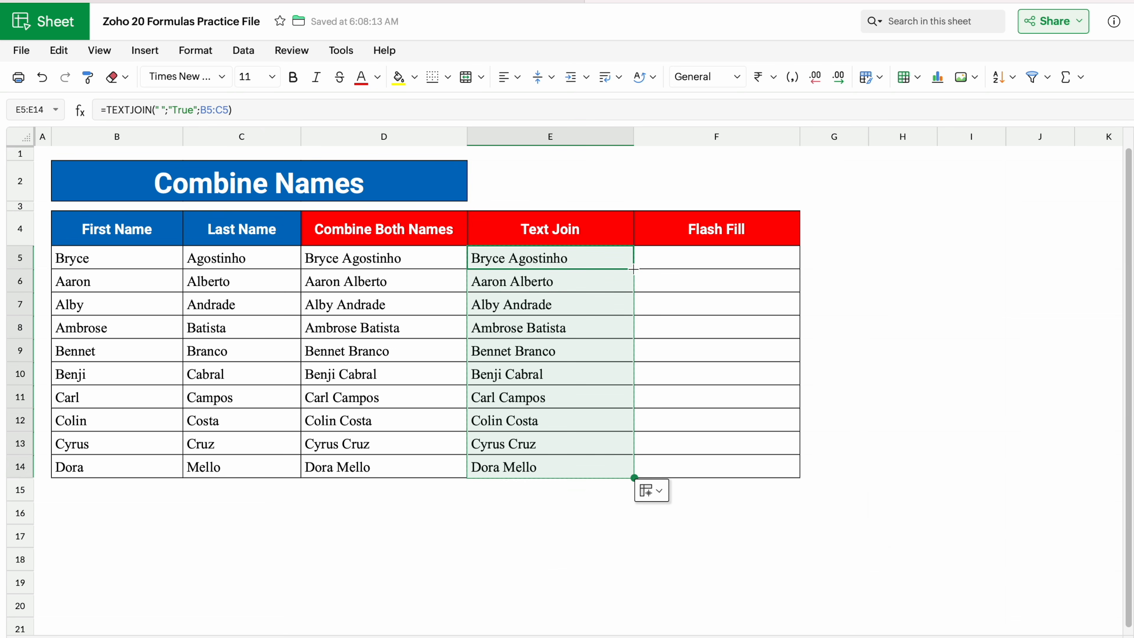
- Copy the joined name in E5 and paste only its value into F5 under Flash Fill
left_click(696, 257)
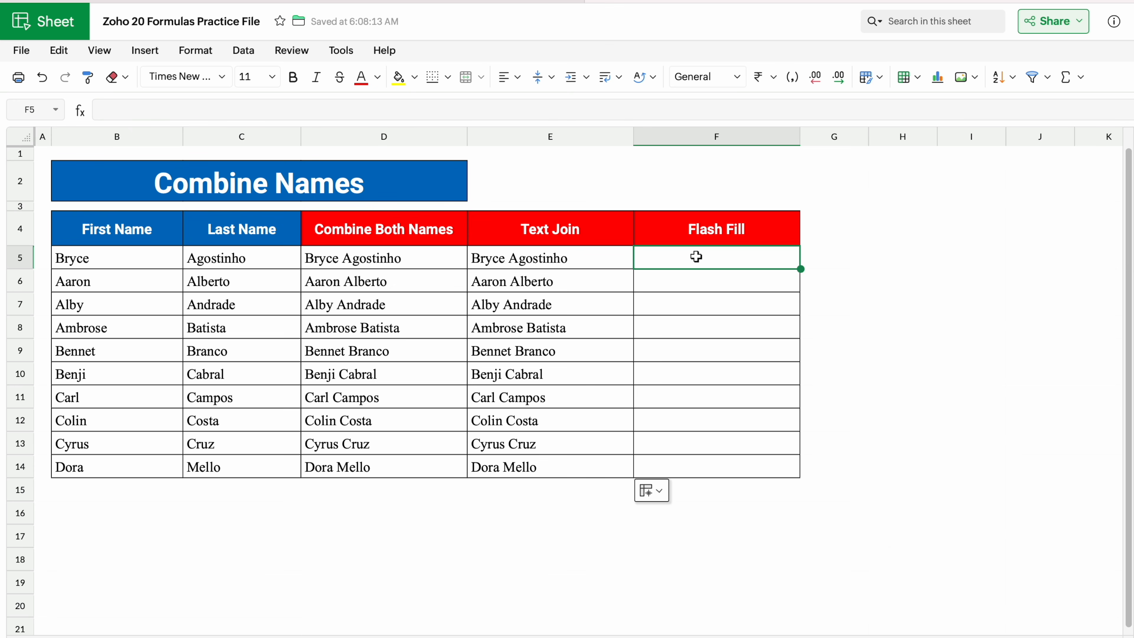
left_click(597, 265)
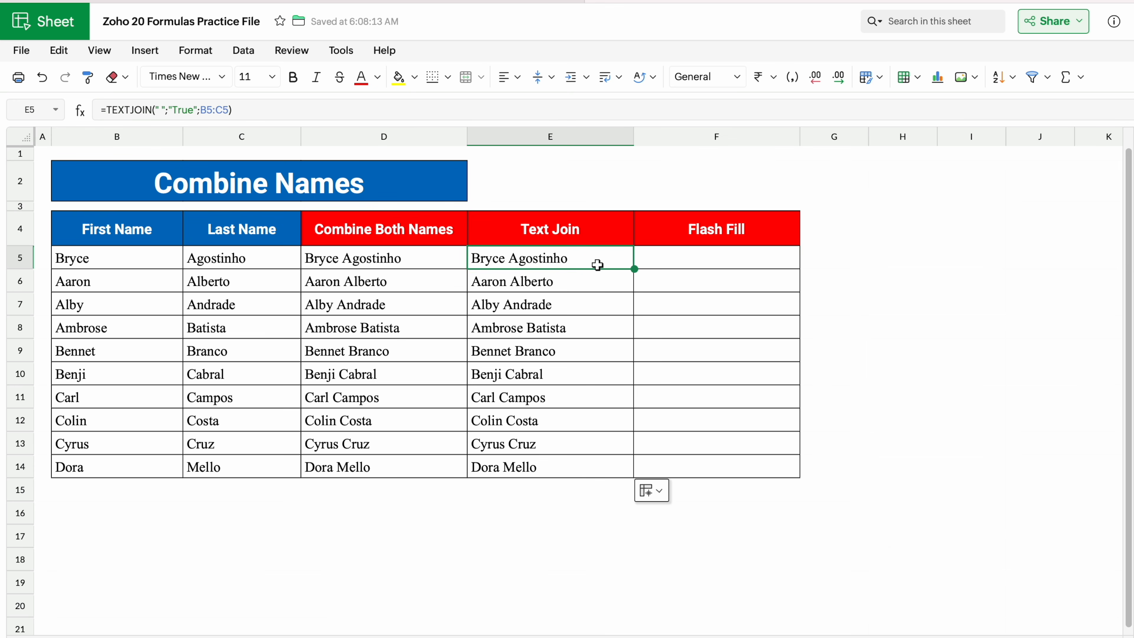
key("ctrl+c")
left_click(670, 260)
right_click(669, 259)
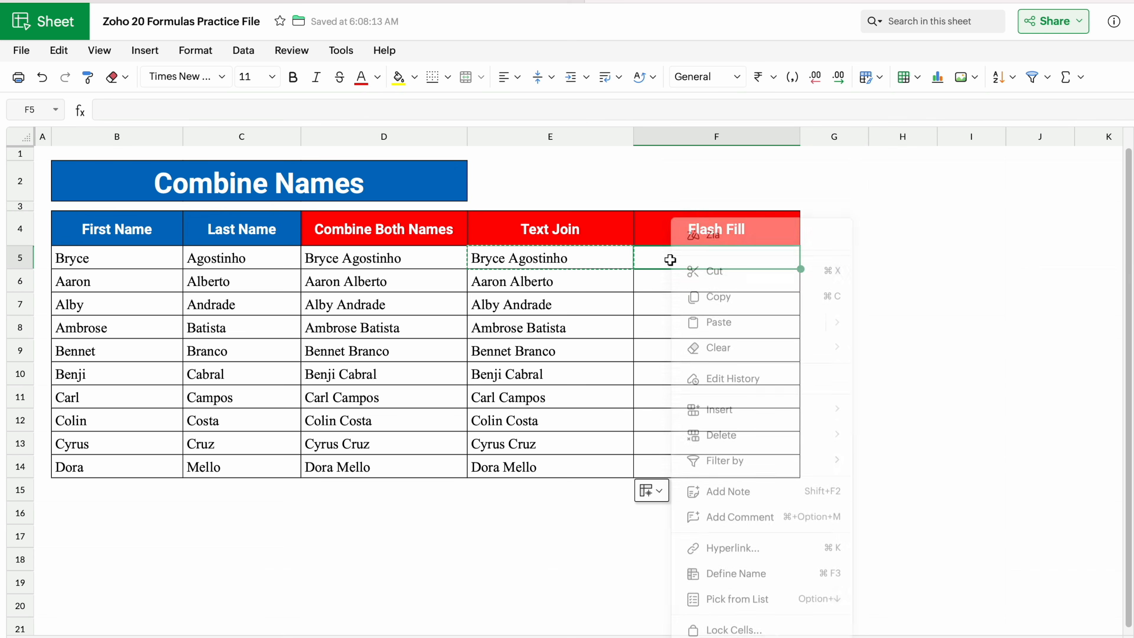
mouse_move(770, 315)
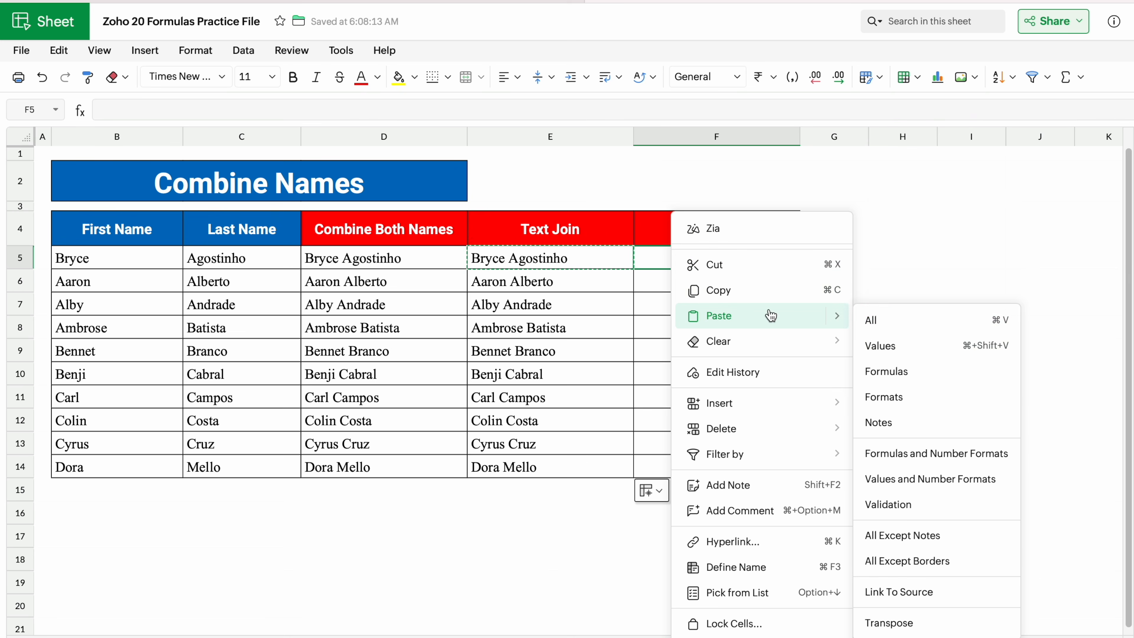
left_click(884, 345)
- Flash-fill the remaining full names from F6 down to F14, following the pattern in F5
left_click(716, 290)
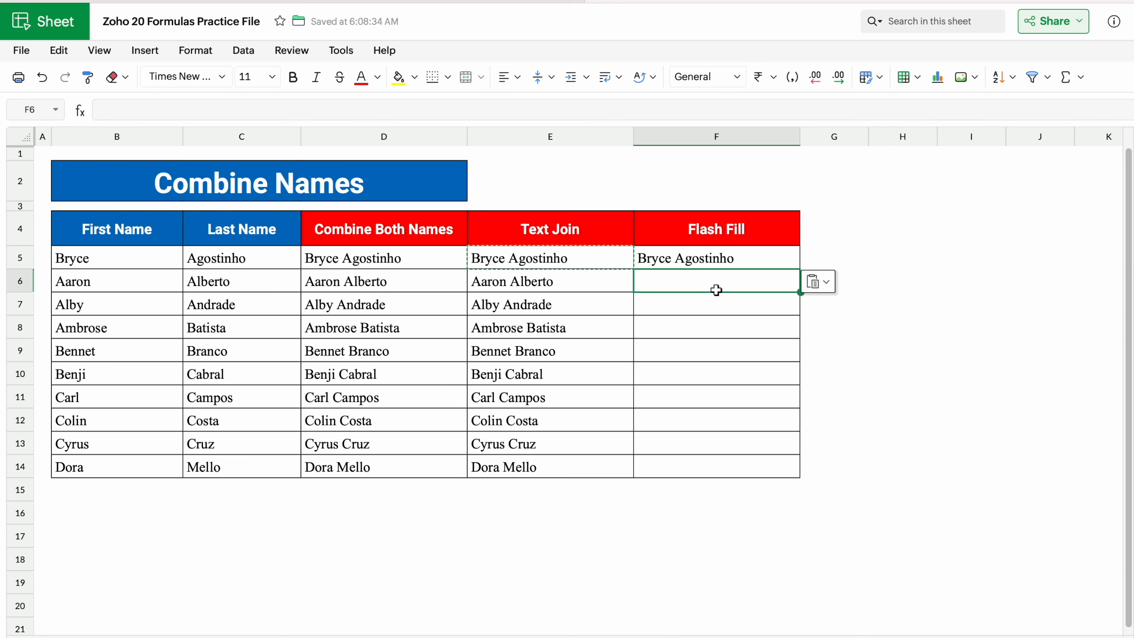
key("Escape")
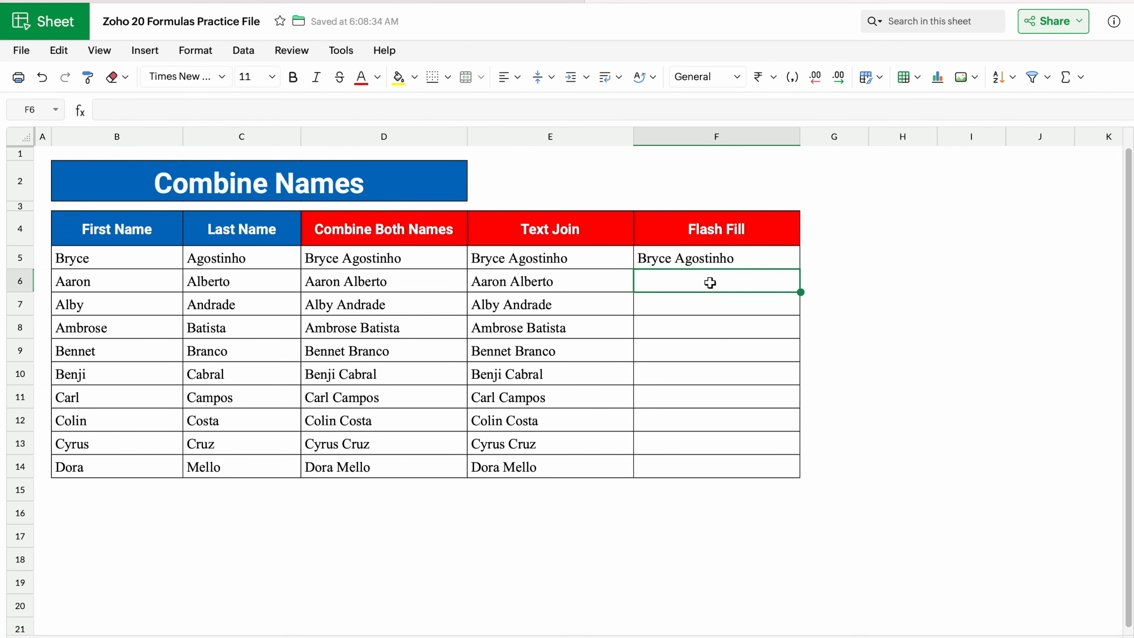
key("ctrl+e")
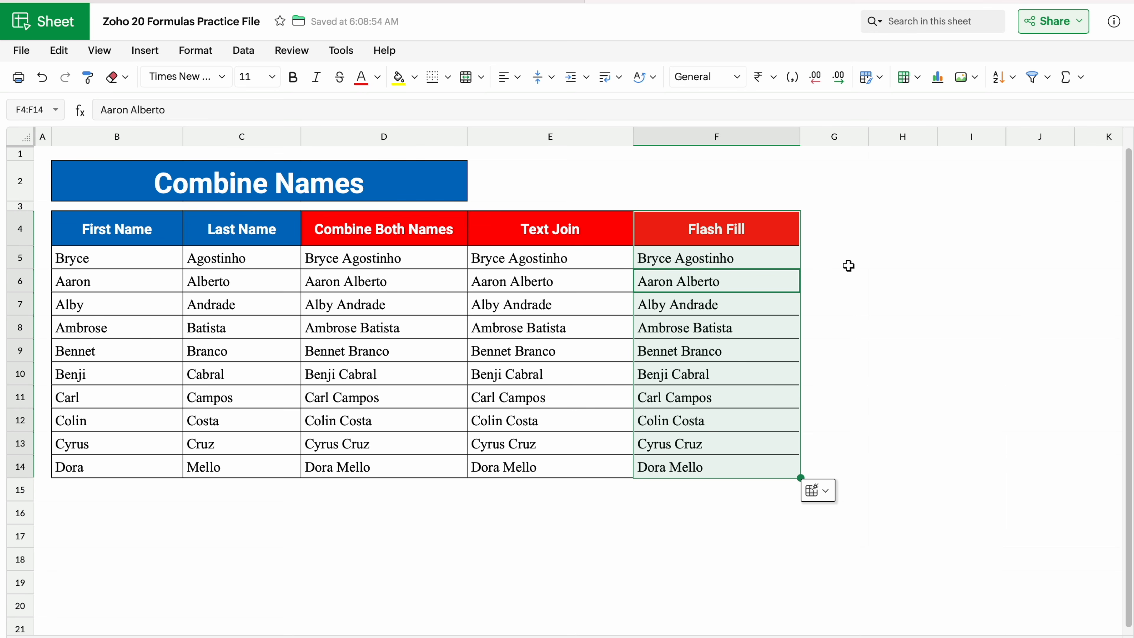
left_click(848, 266)
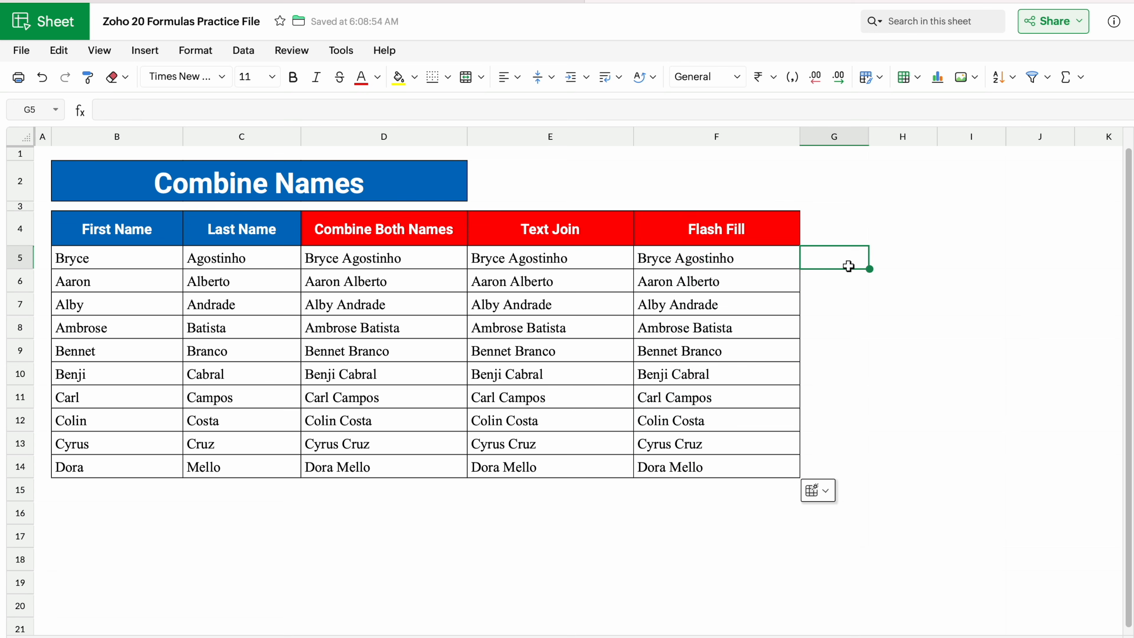
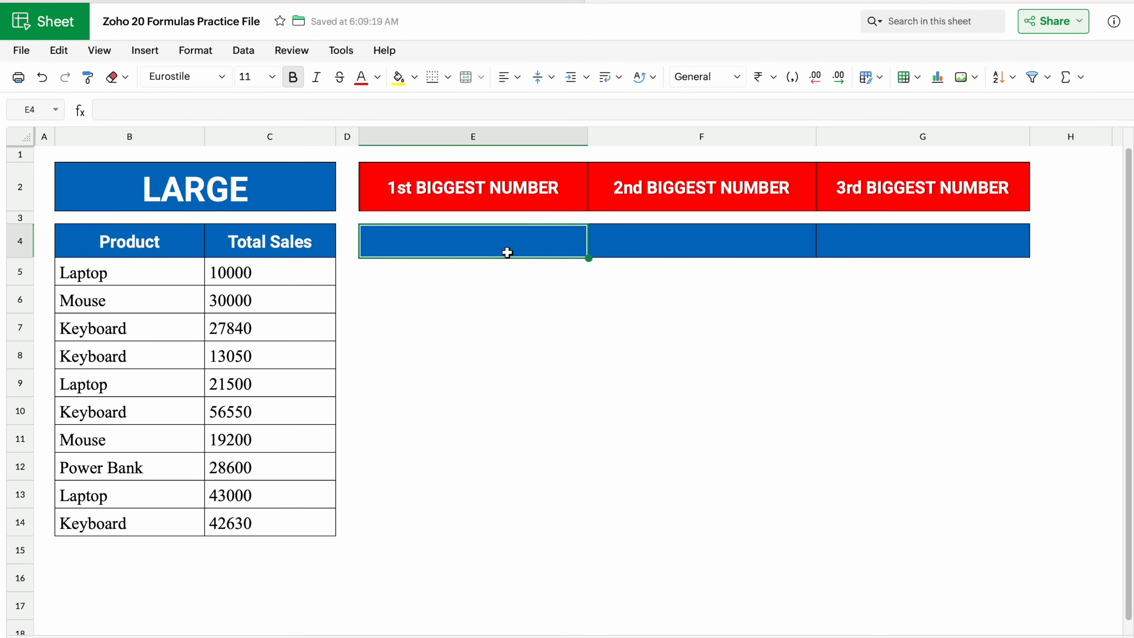
- Find the biggest sales figure with =LARGE(C5:C14,1) in E4 under 1st BIGGEST NUMBER on the LARGE sheet
type("=")
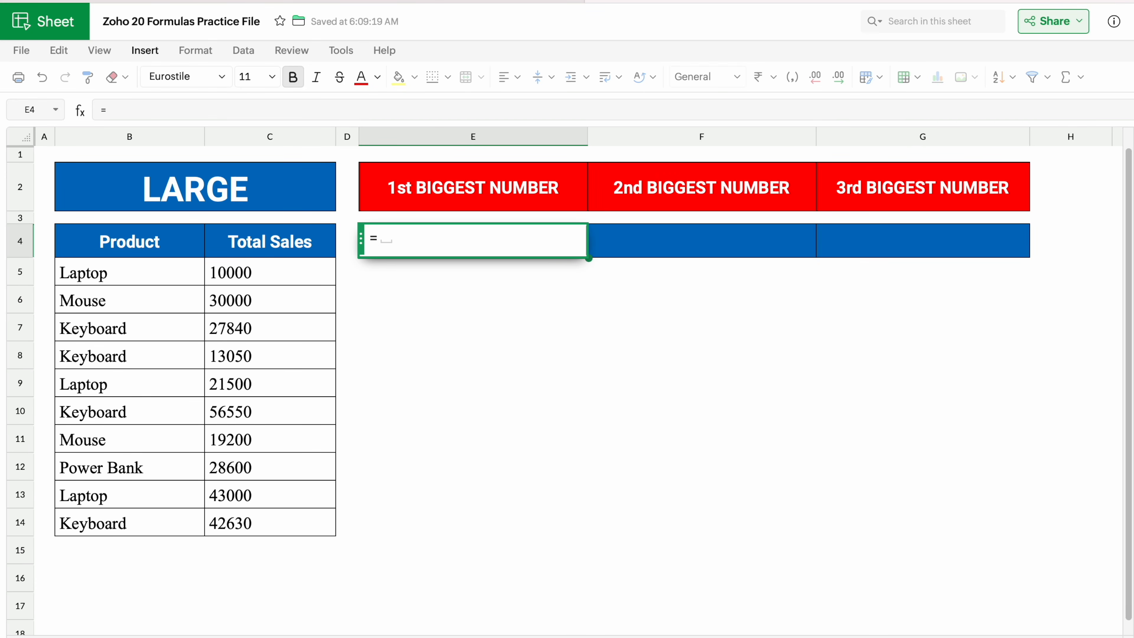
type("LARGE(")
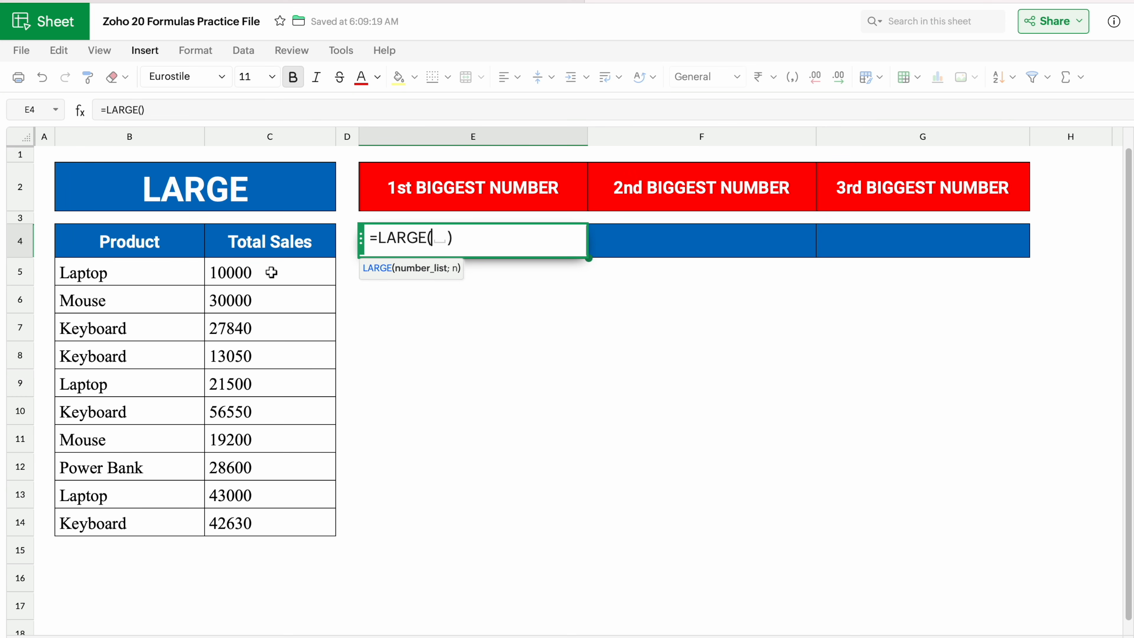
left_click_drag(271, 272, 301, 527)
type(",")
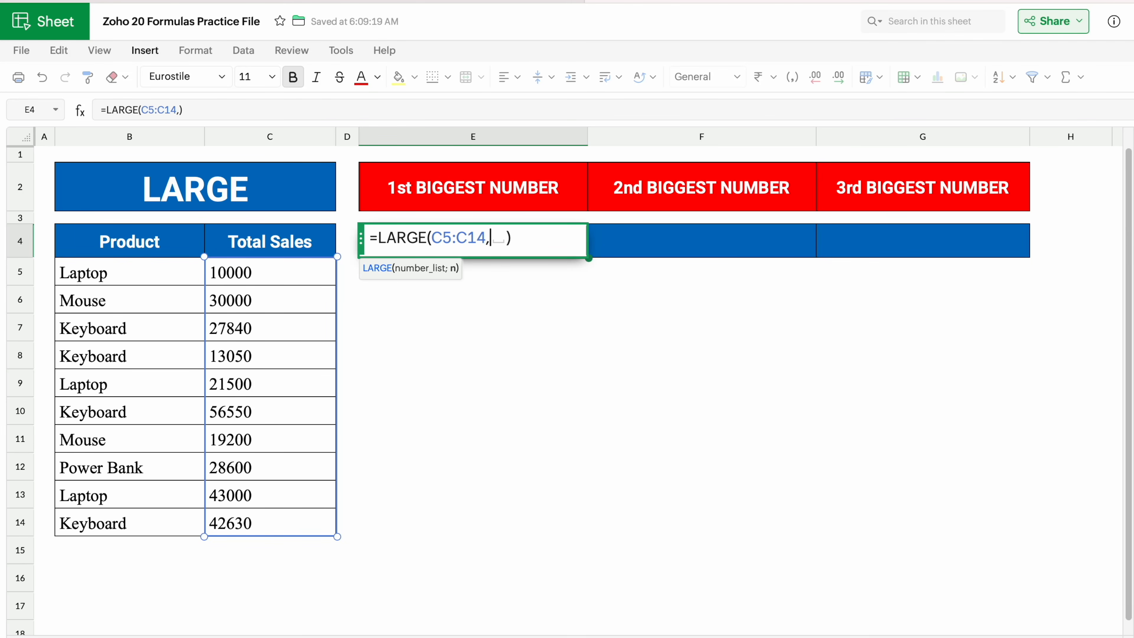
type("1")
key("Return")
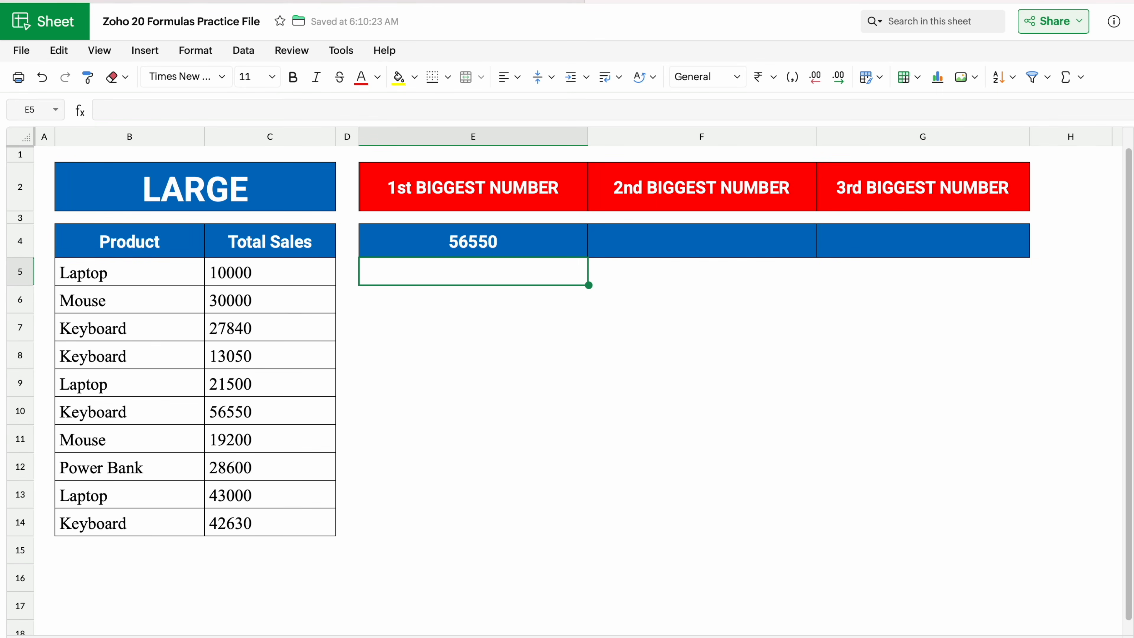
- Make the range in E4's LARGE formula absolute as $C$5:$C$14, and fill the formula across to G4
left_click(509, 242)
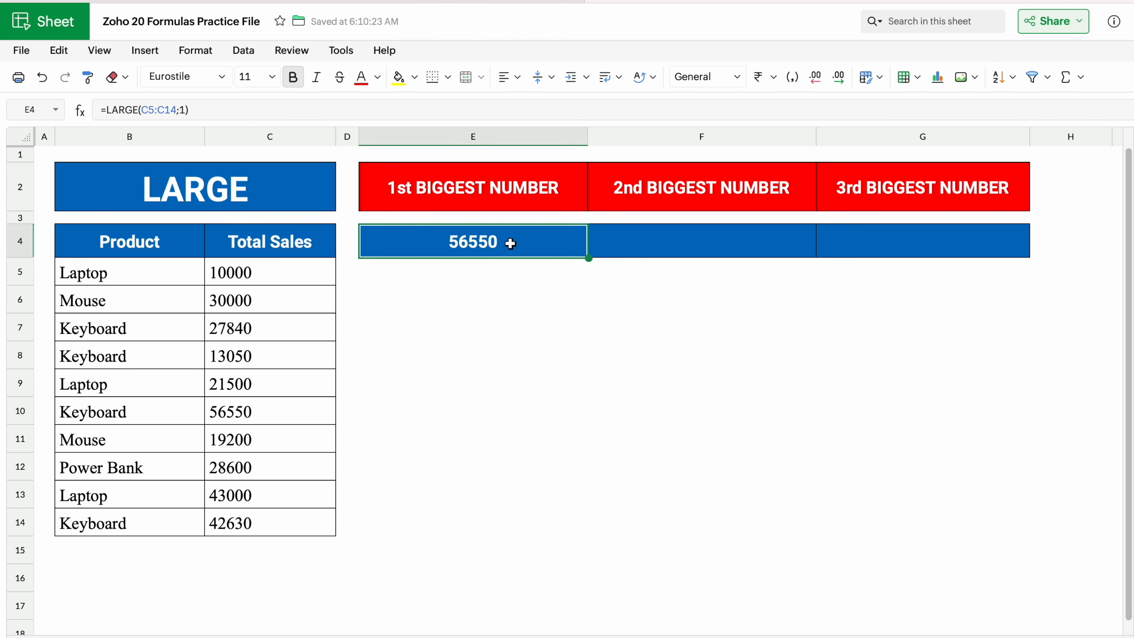
double_click(511, 244)
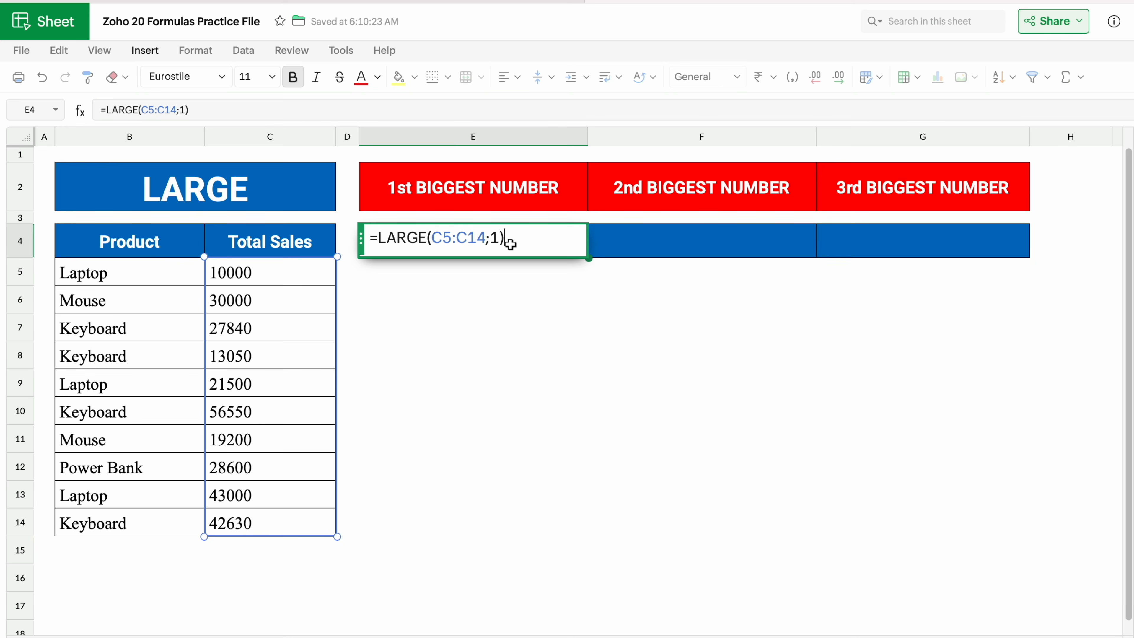
left_click_drag(487, 242, 431, 241)
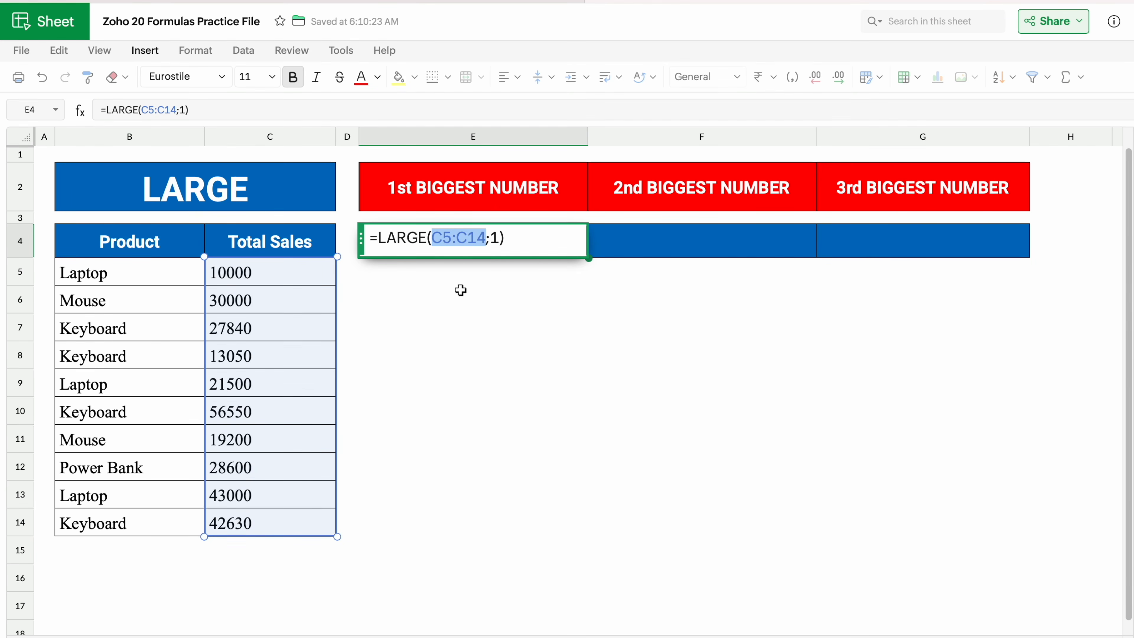
key("F4")
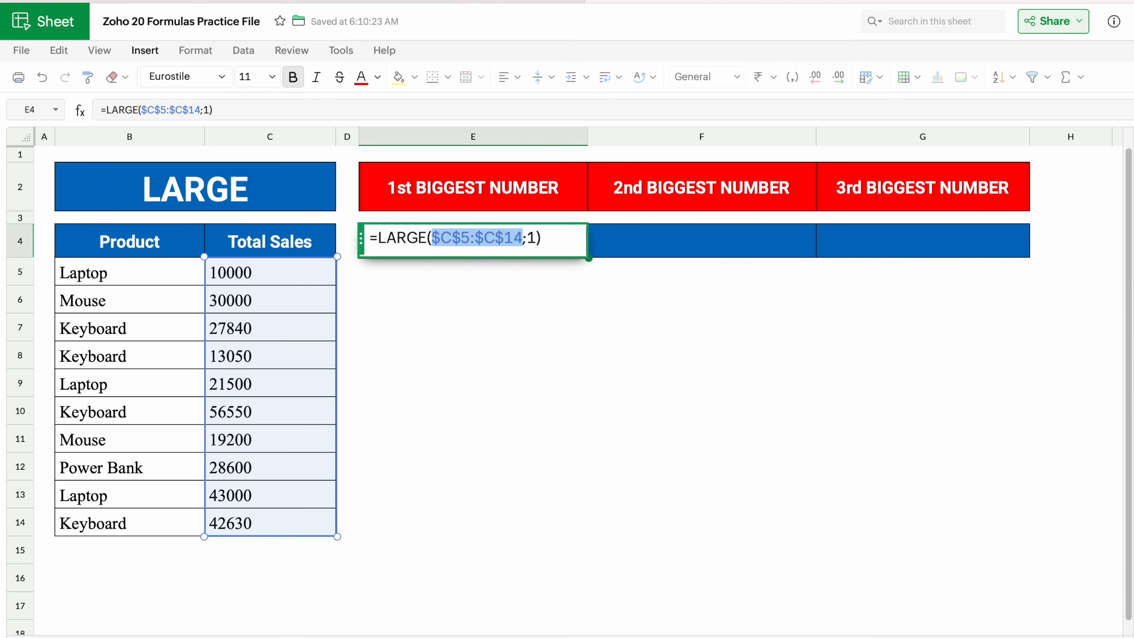
key("Return")
key("Up")
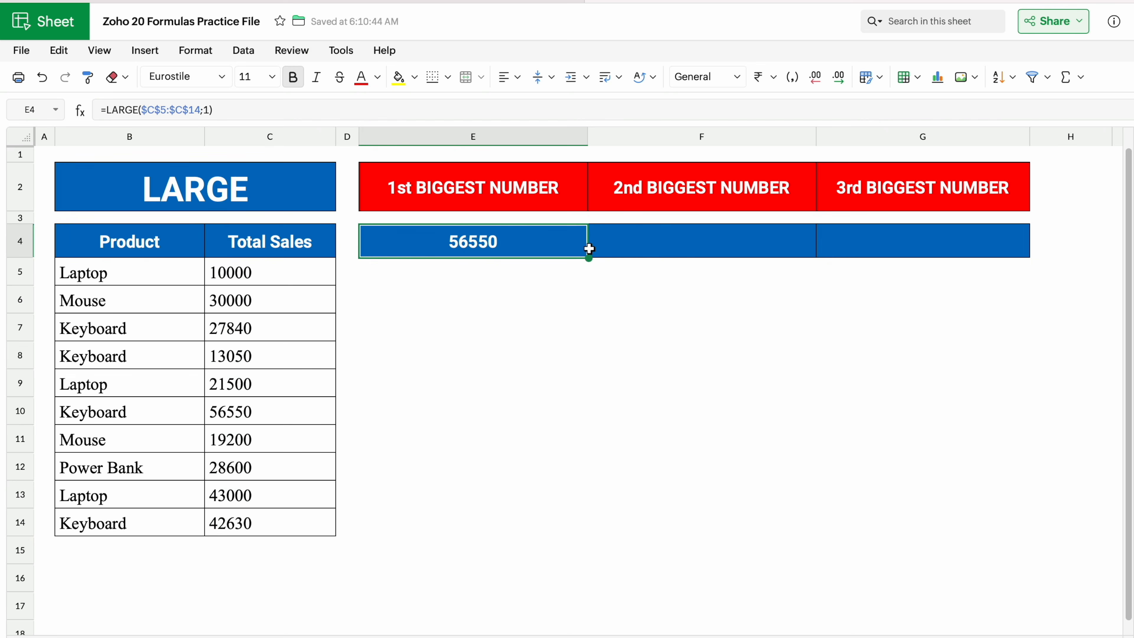
left_click_drag(589, 257, 866, 257)
- Change the rank in F4's LARGE formula to 2 for the 2nd biggest number
left_click(705, 245)
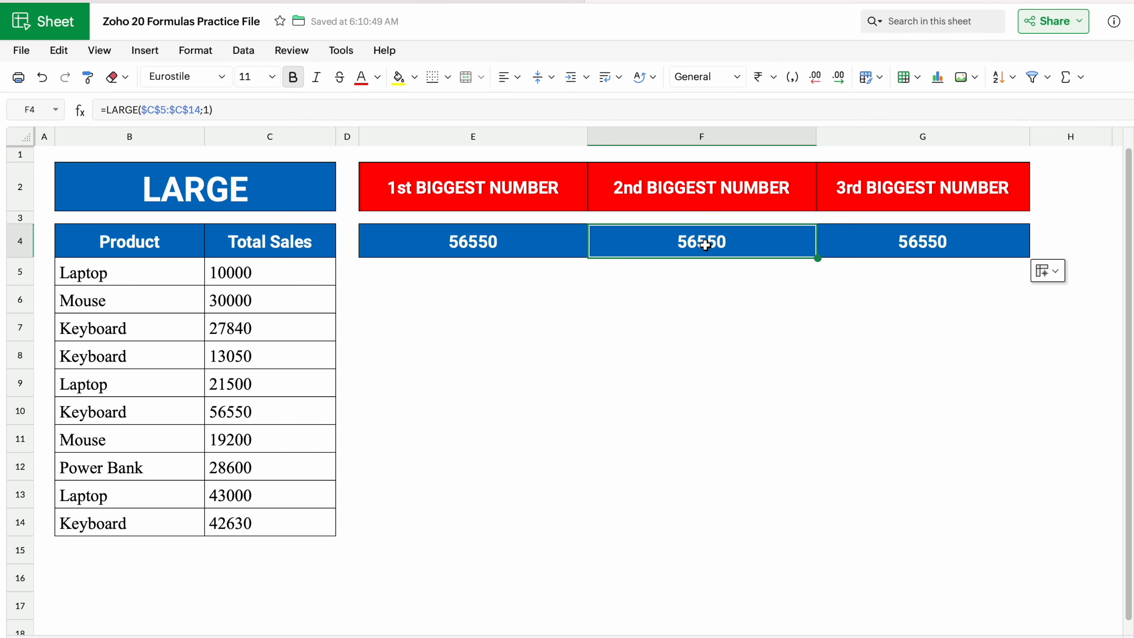
double_click(739, 245)
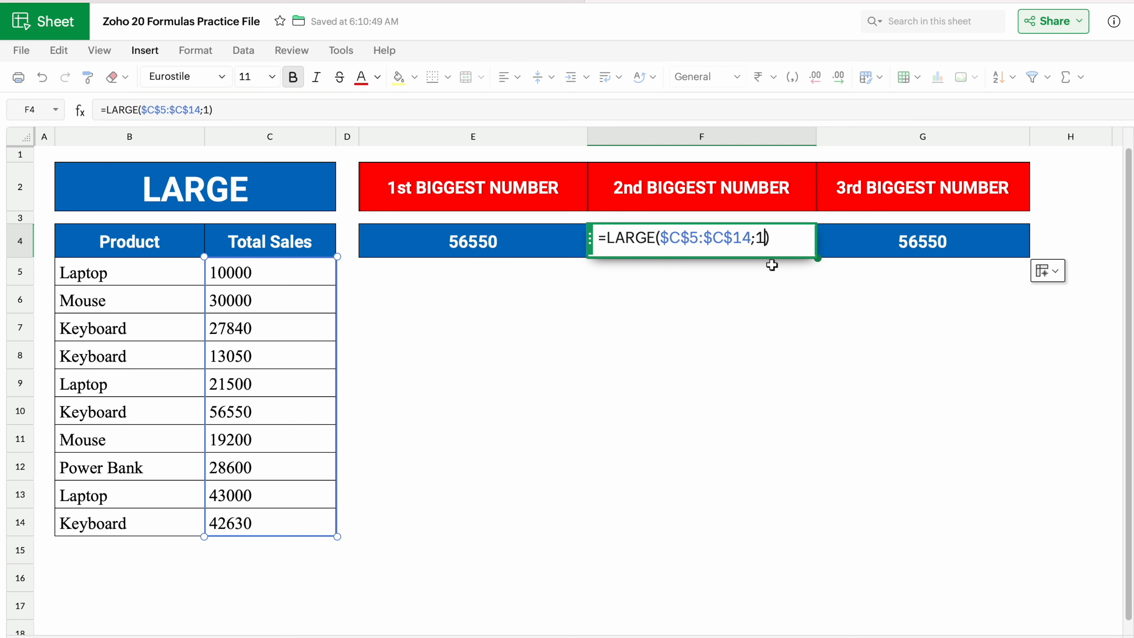
key("BackSpace")
type("2")
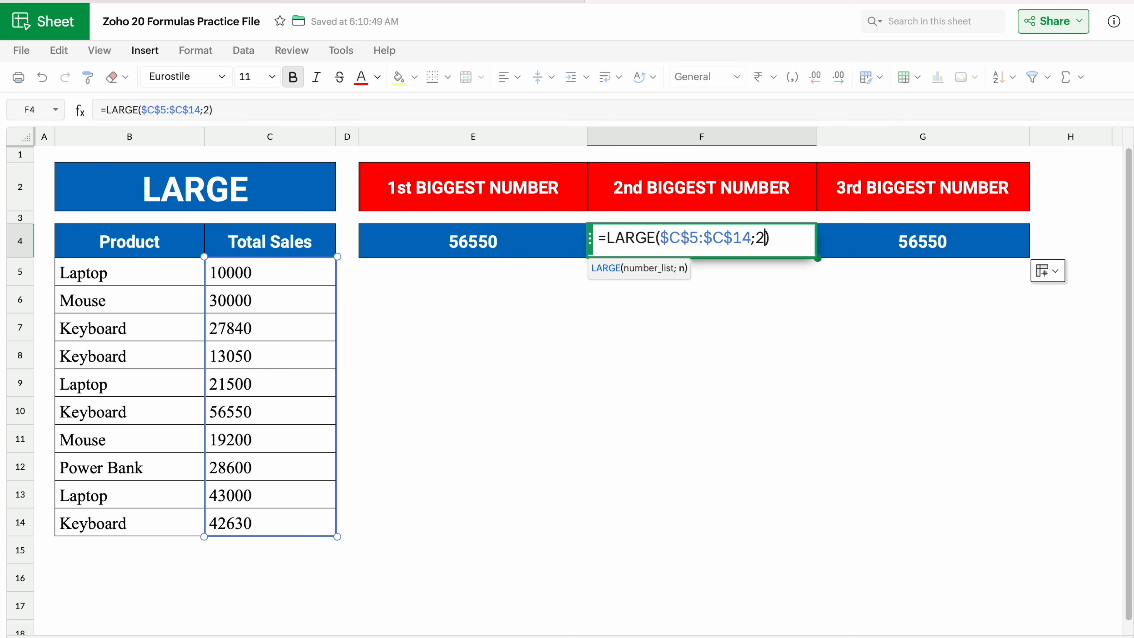
key("Return")
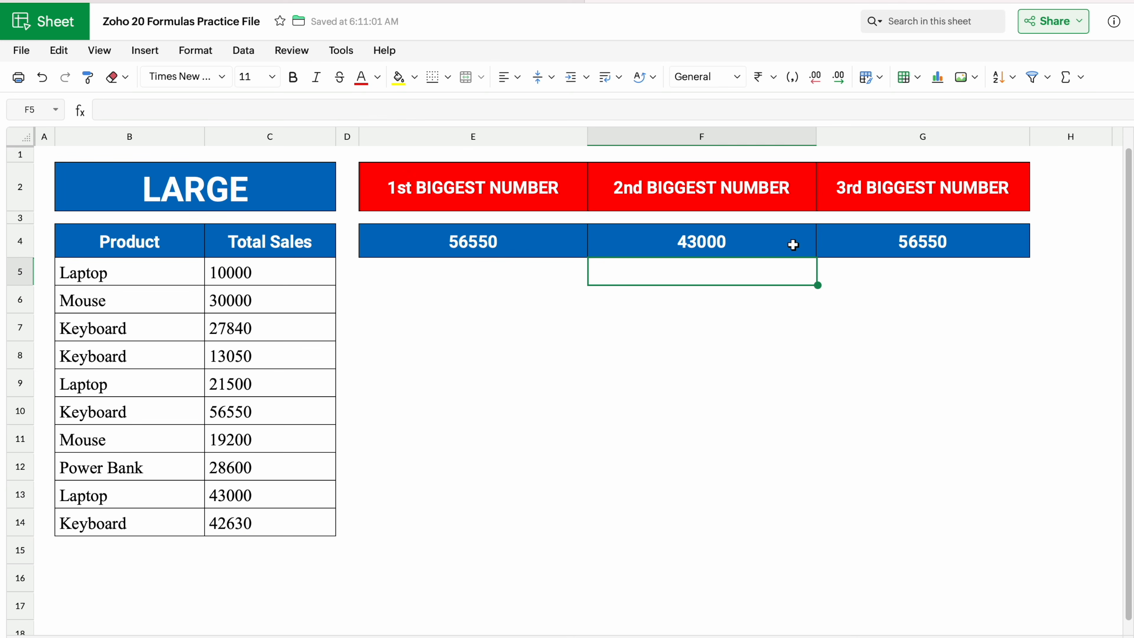
- Change the rank in G4's LARGE formula to 3 for the 3rd biggest number
left_click(906, 248)
double_click(973, 242)
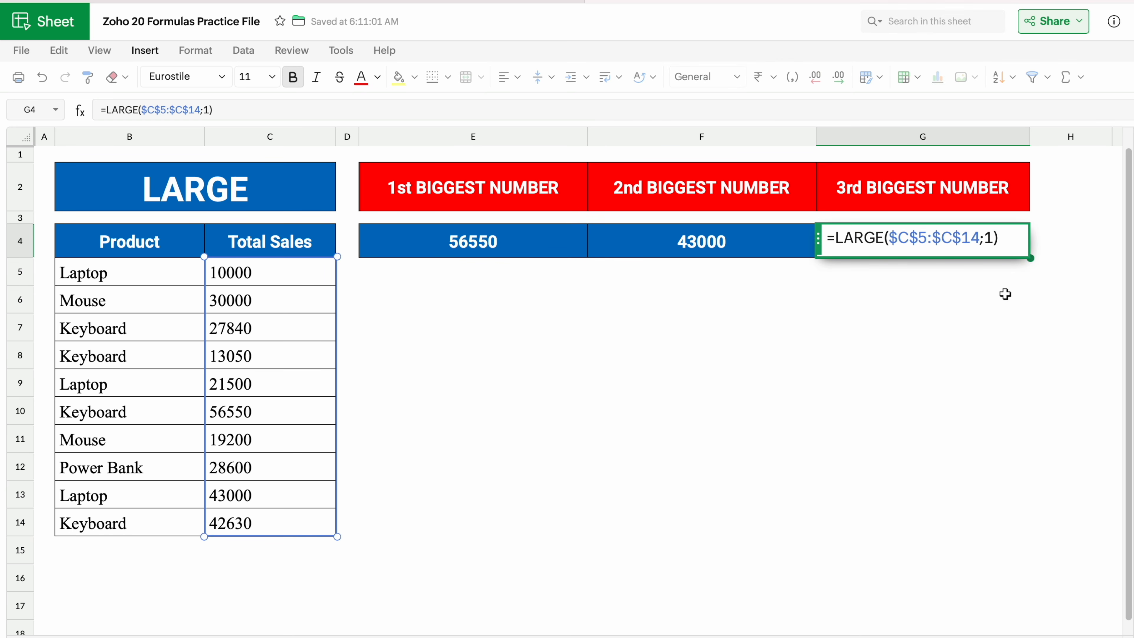
key("BackSpace")
type("3")
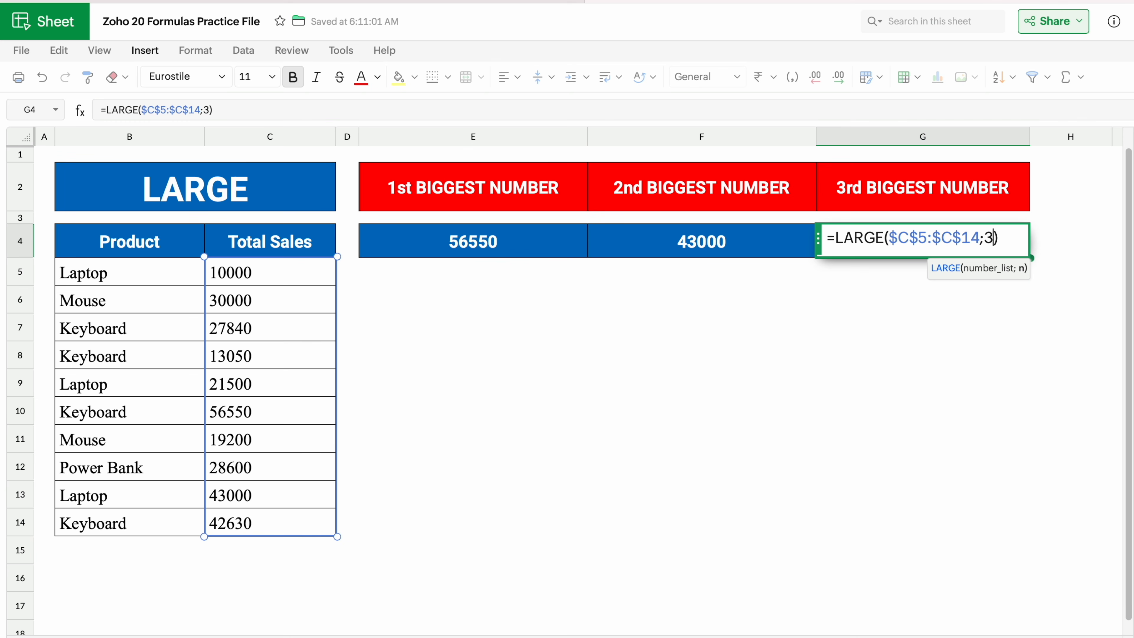
key("Return")
left_click(984, 245)
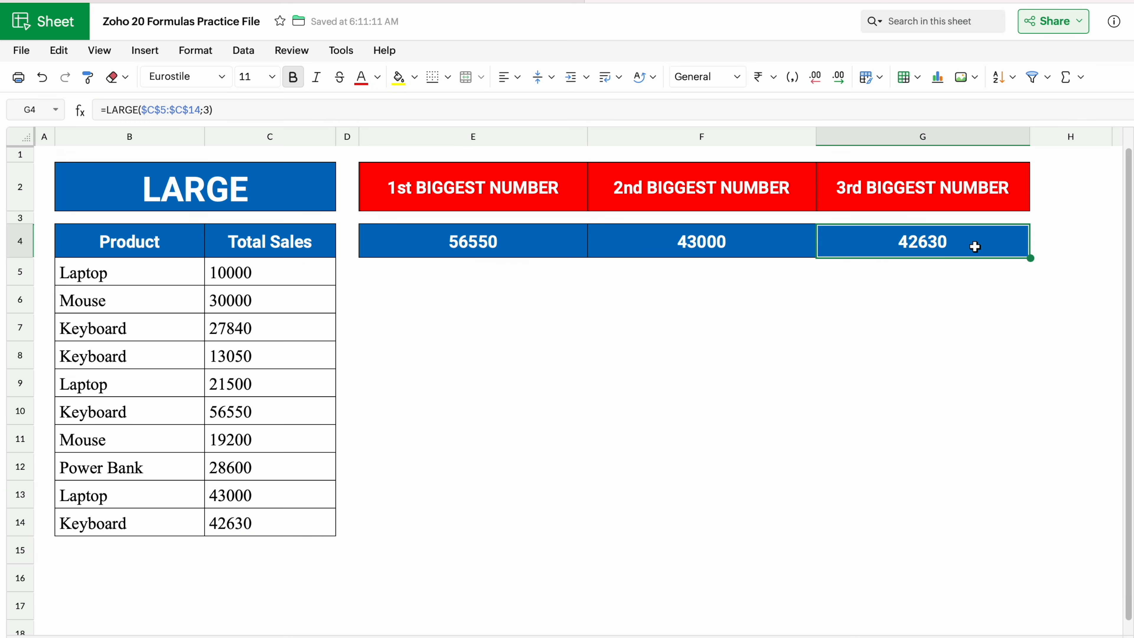
left_click(959, 315)
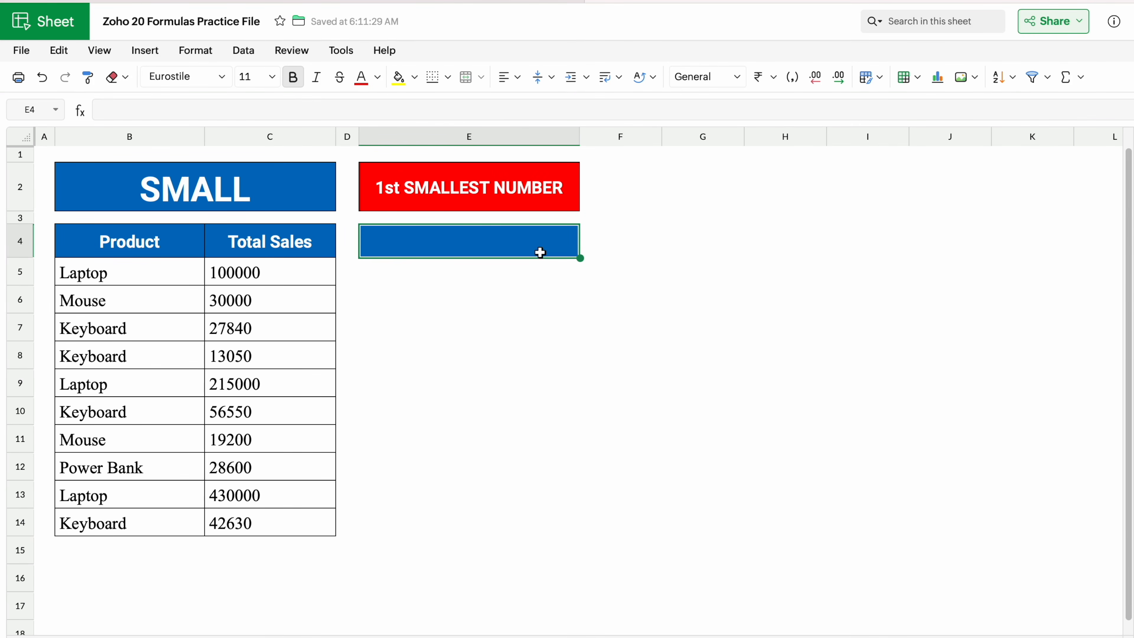
- Find the smallest sales figure with =SMALL(C5:C14,1) in E4 under 1st SMALLEST NUMBER on the SMALL sheet
type("=")
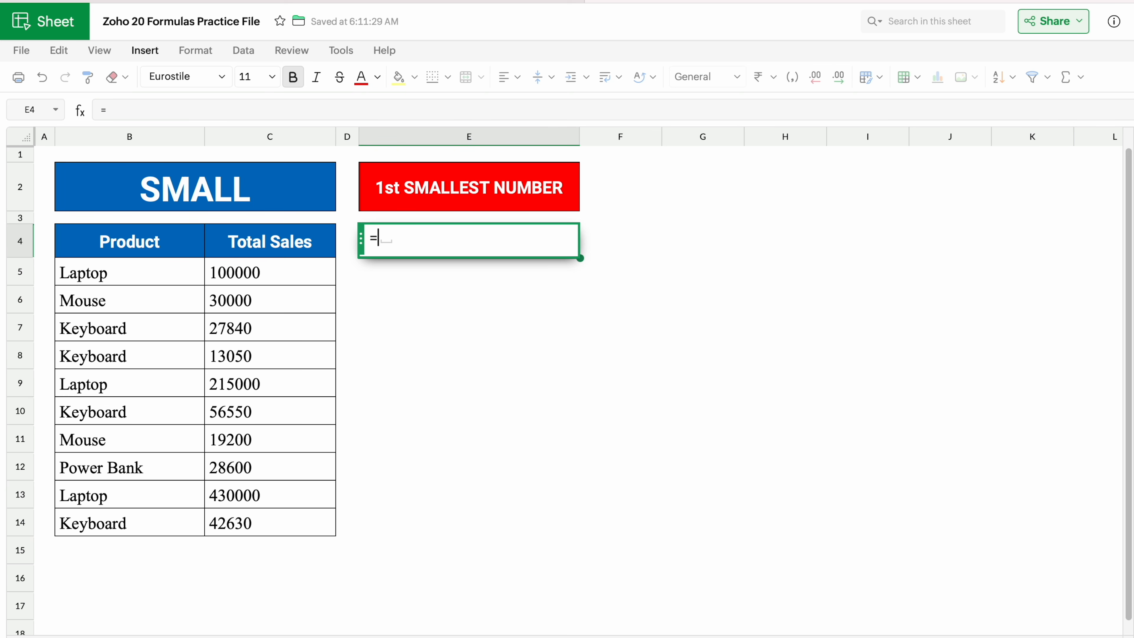
type("SMALL")
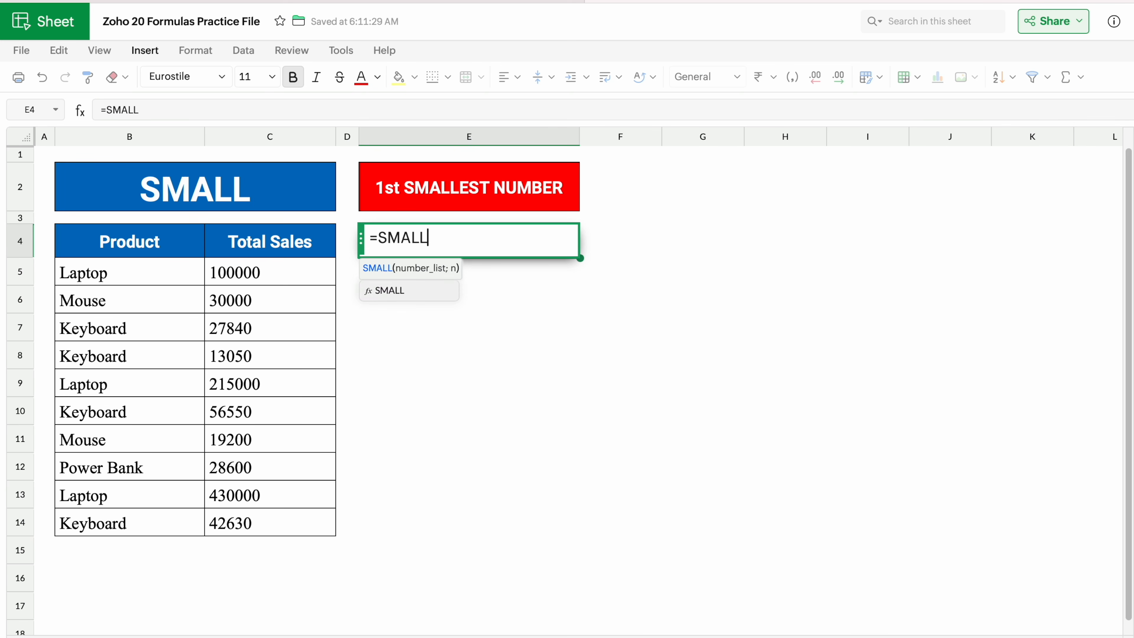
left_click(402, 291)
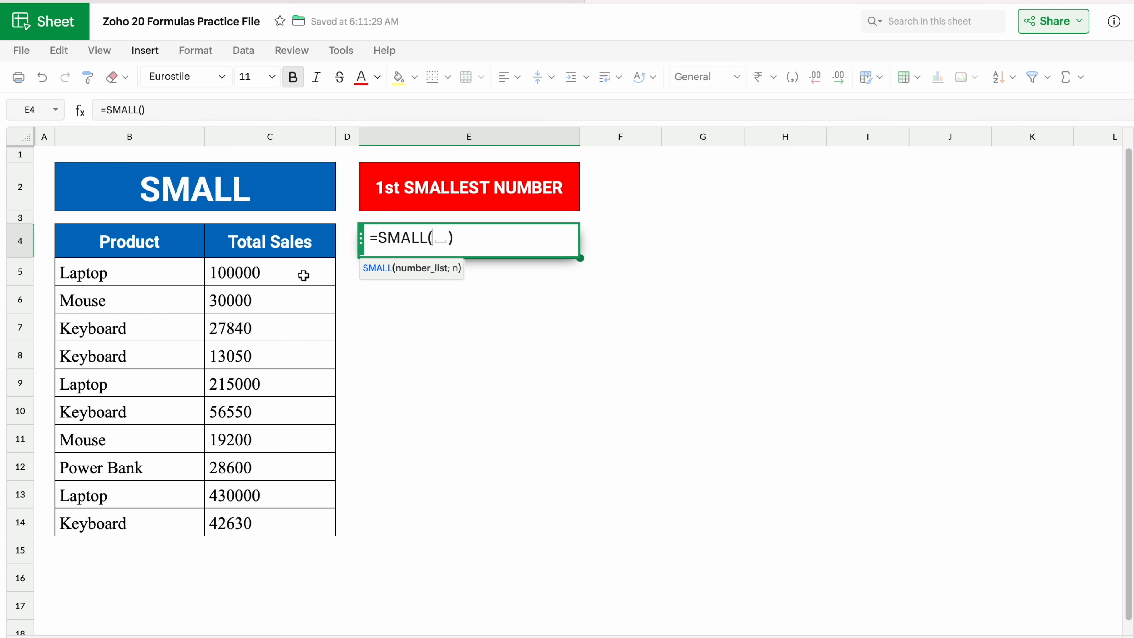
left_click_drag(302, 273, 317, 515)
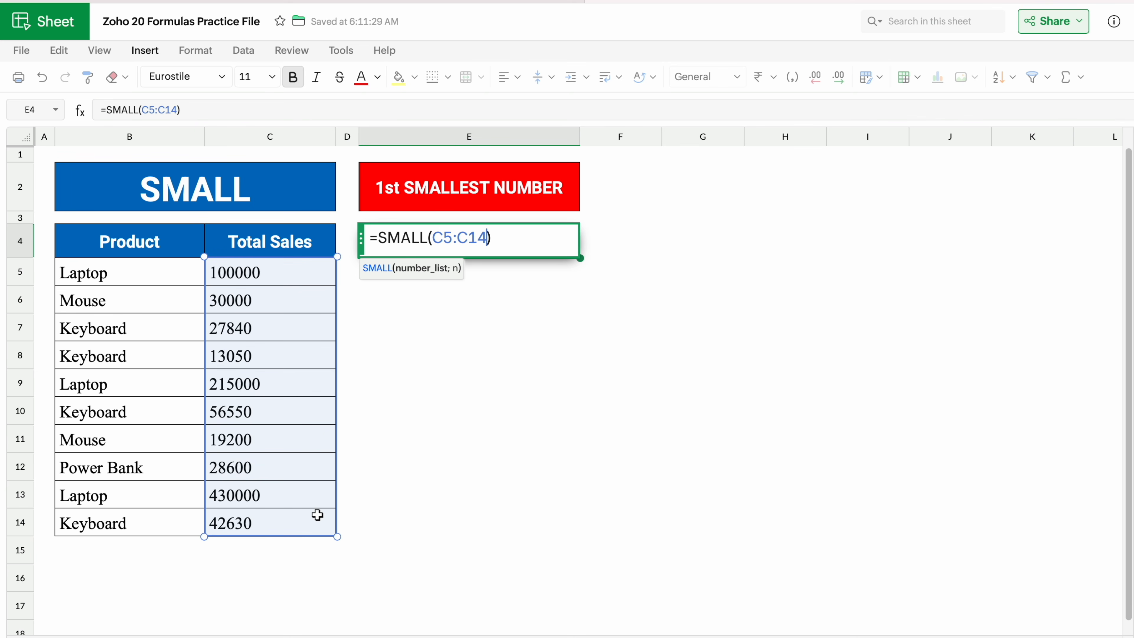
type(",")
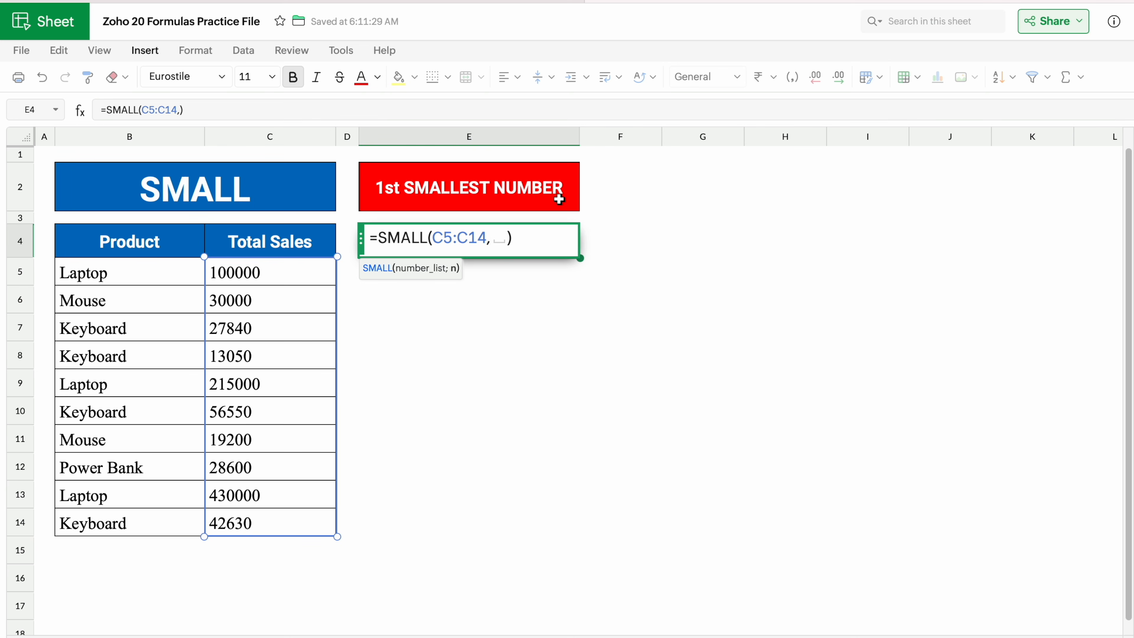
type("1")
key("Return")
left_click(439, 249)
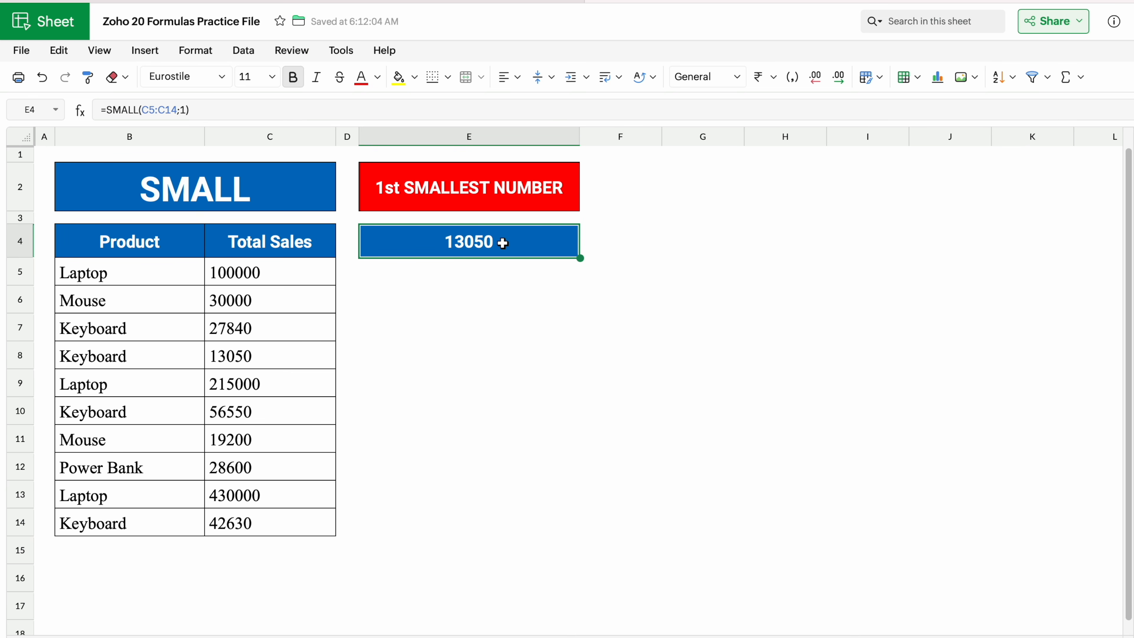
- Change the first Laptop's total sales in C5 to 10 to test the SMALL formula
left_click(279, 274)
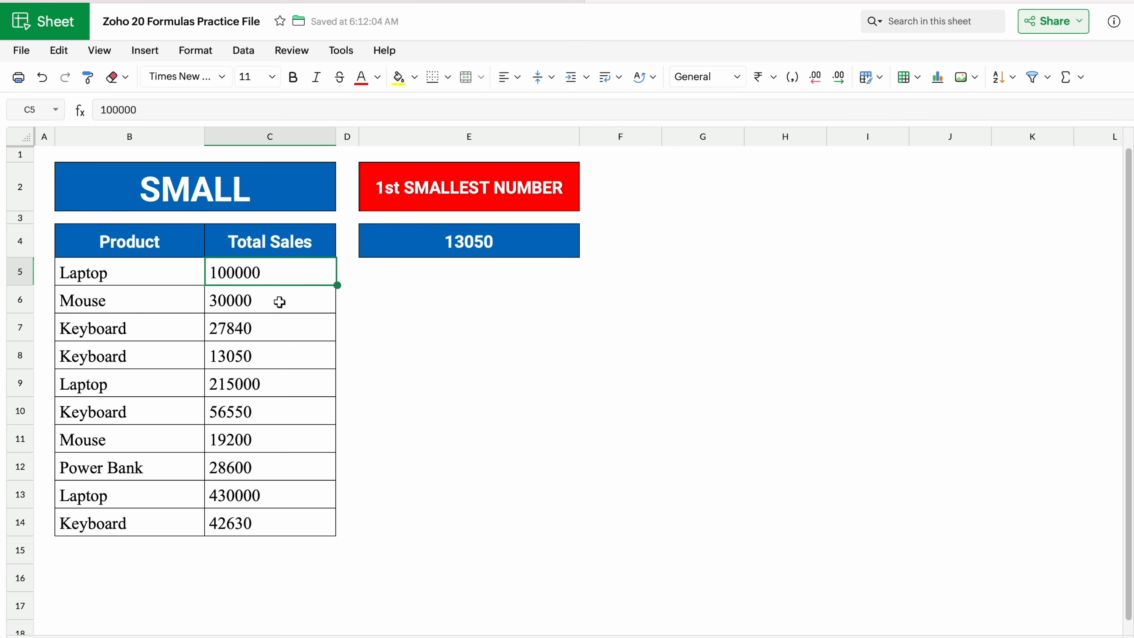
type("0")
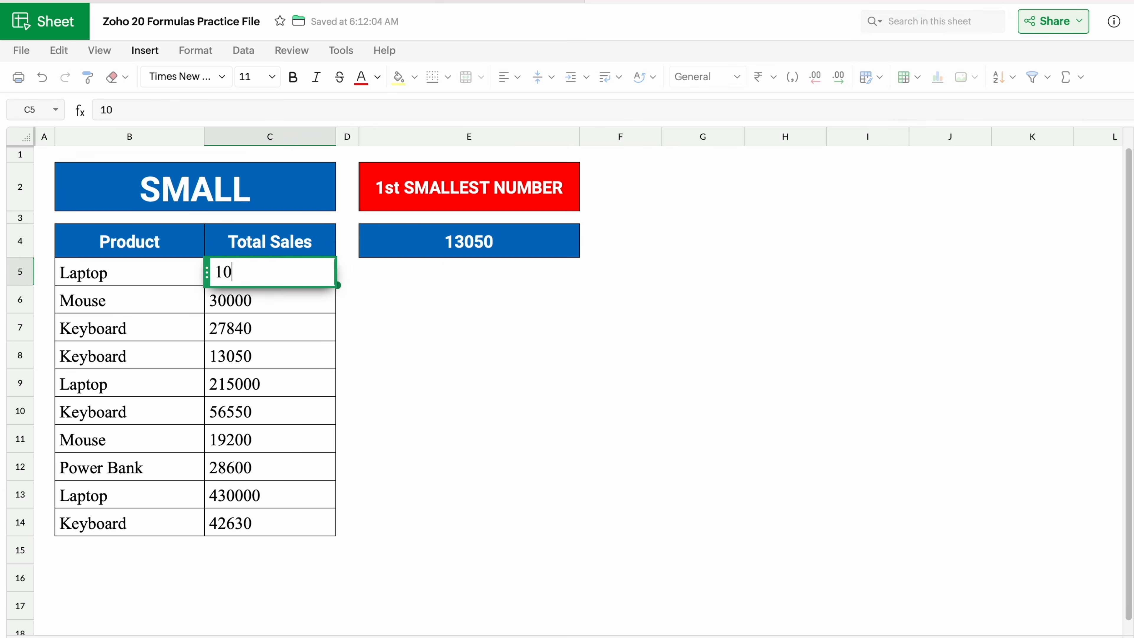
key("Return")
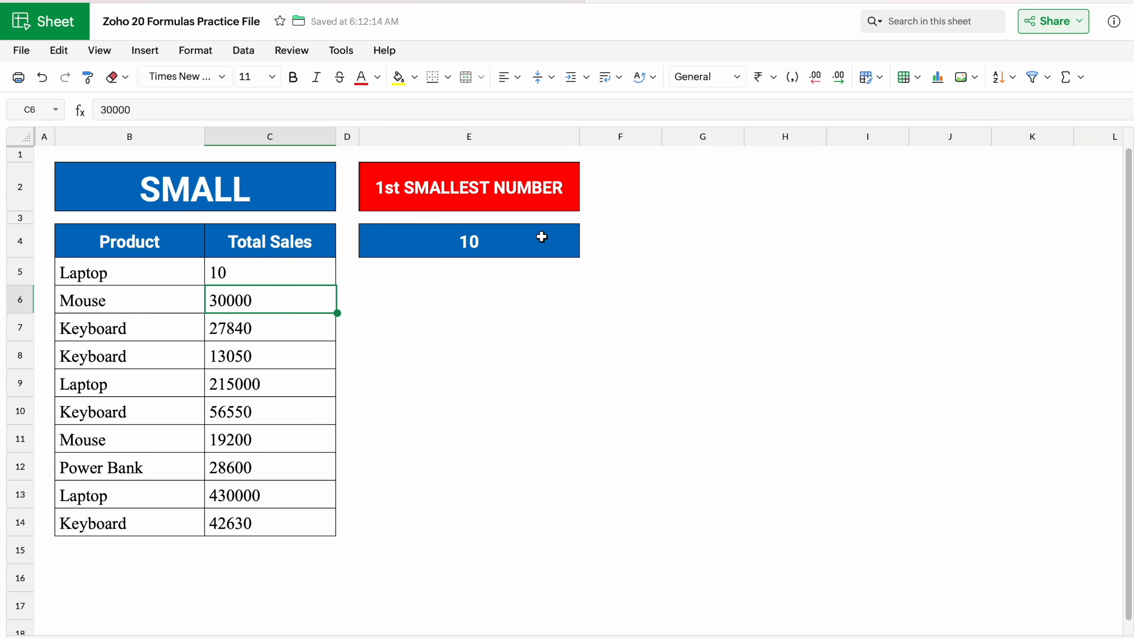
left_click(591, 305)
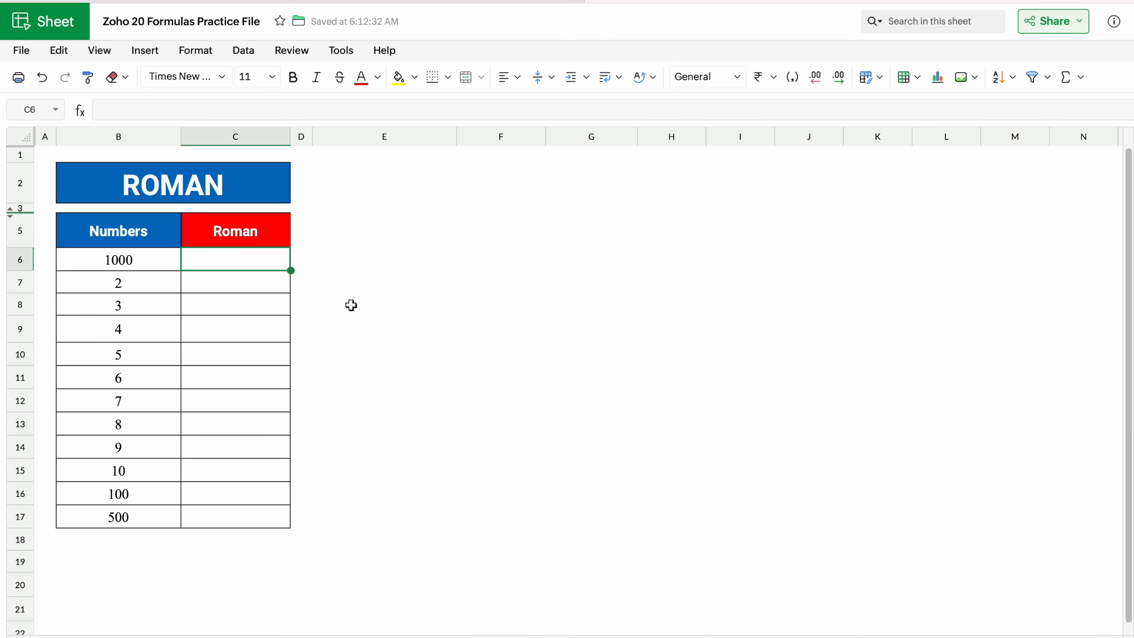
- Convert the number in B6 to a Roman numeral with =ROMAN(B6) in C6 on the ROMAN sheet
type("=")
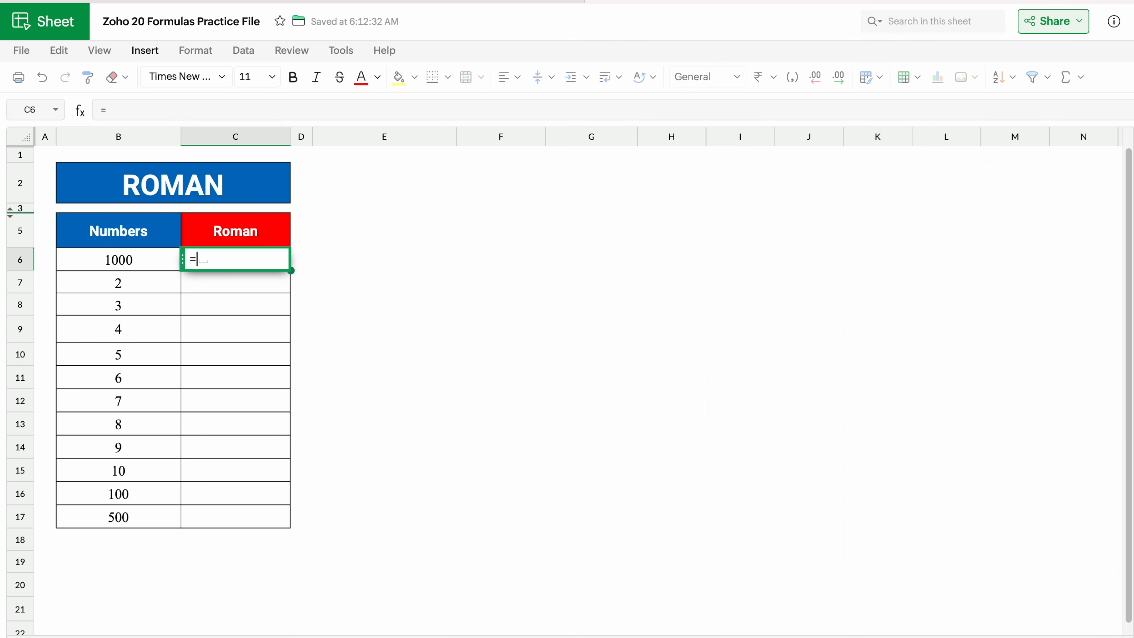
type("ROM")
left_click(237, 286)
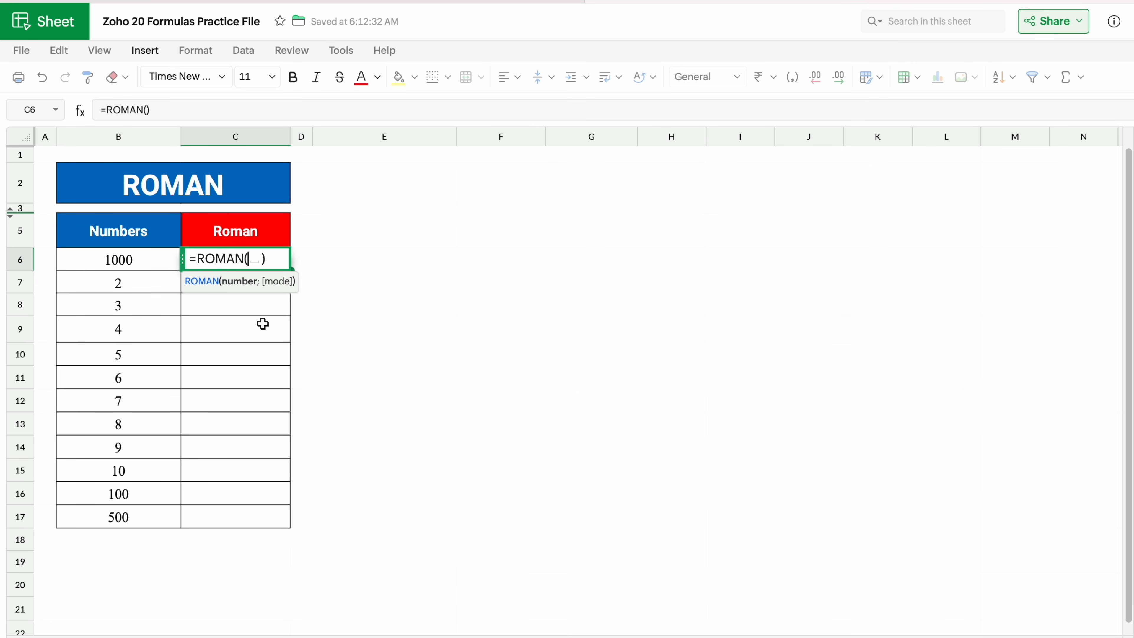
left_click(158, 257)
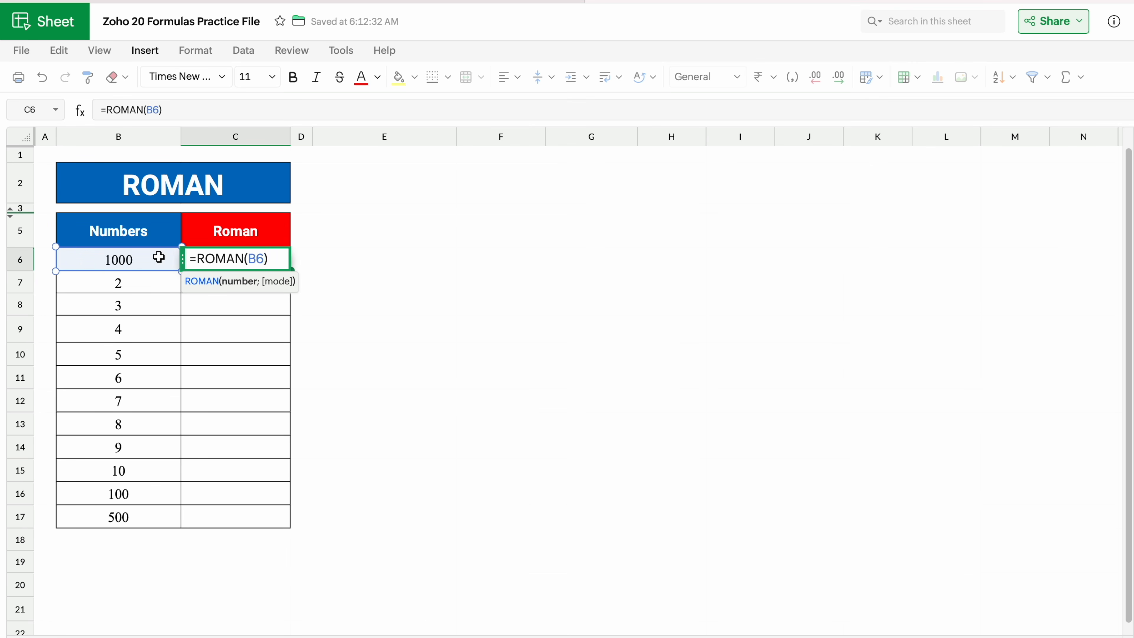
type(")")
key("Return")
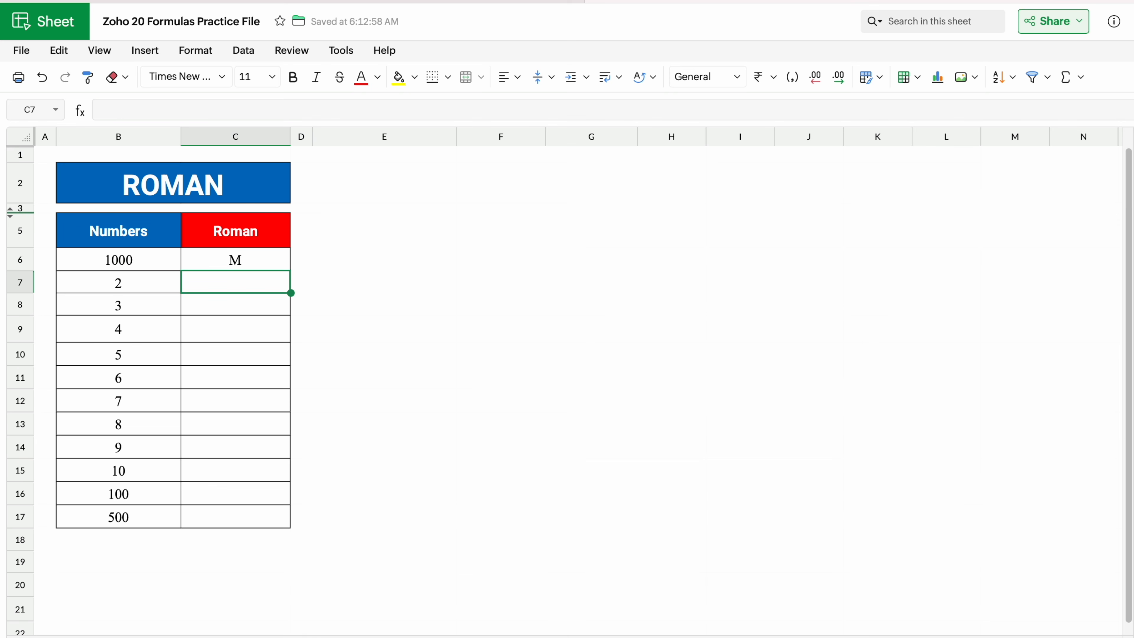
- Change the first number in B6 of the Numbers column to 1
left_click(240, 254)
left_click(150, 258)
type("1")
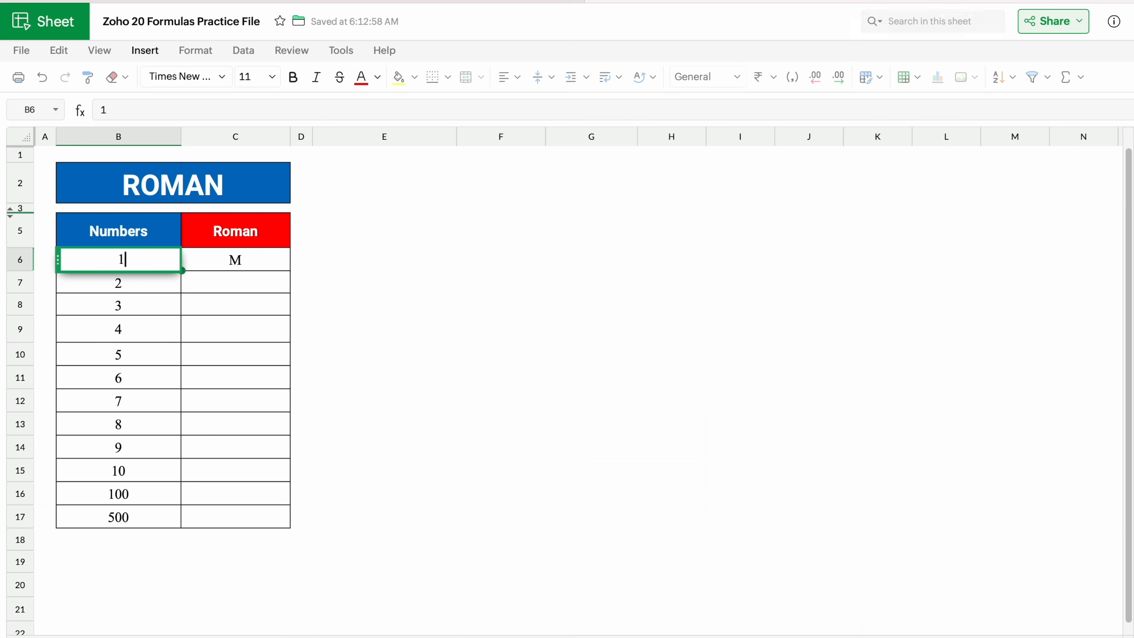
key("Return")
- Fill C6's ROMAN formula down the Roman column to C17
left_click(269, 257)
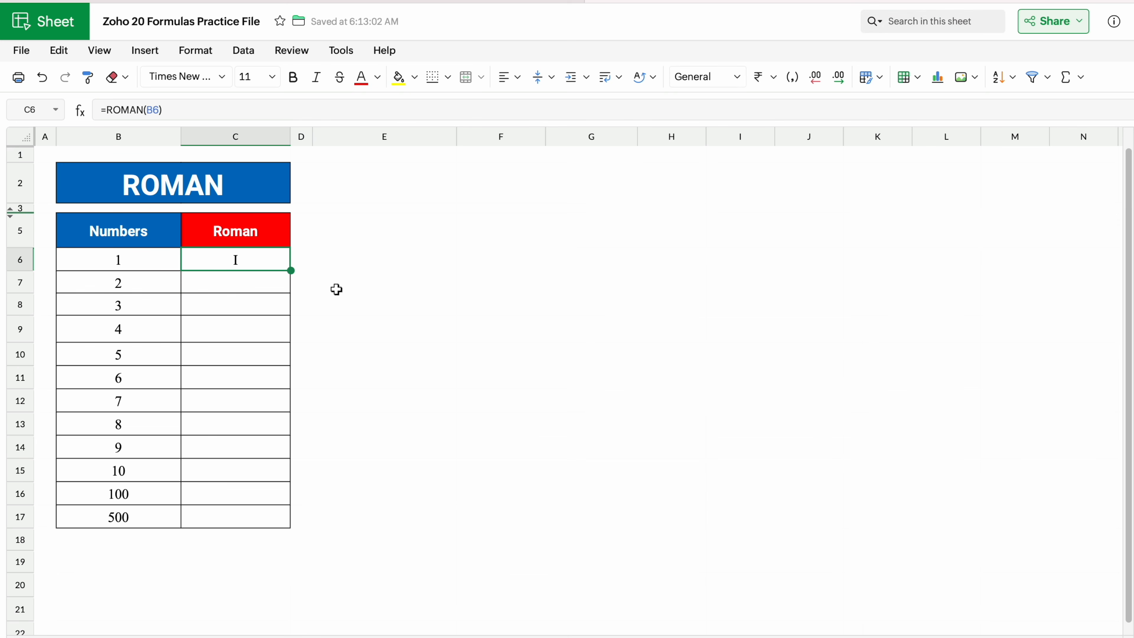
double_click(290, 270)
left_click(415, 296)
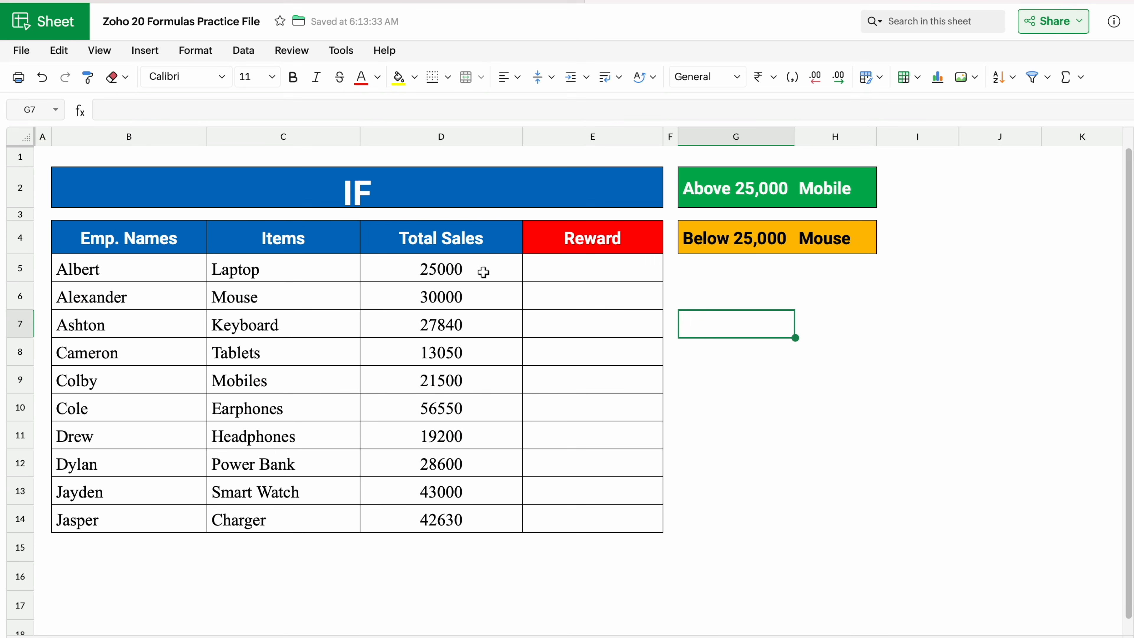
- Review the reward criteria for sales above and below 25,000 in G2:H4 on the IF sheet
left_click(590, 263)
left_click(735, 188)
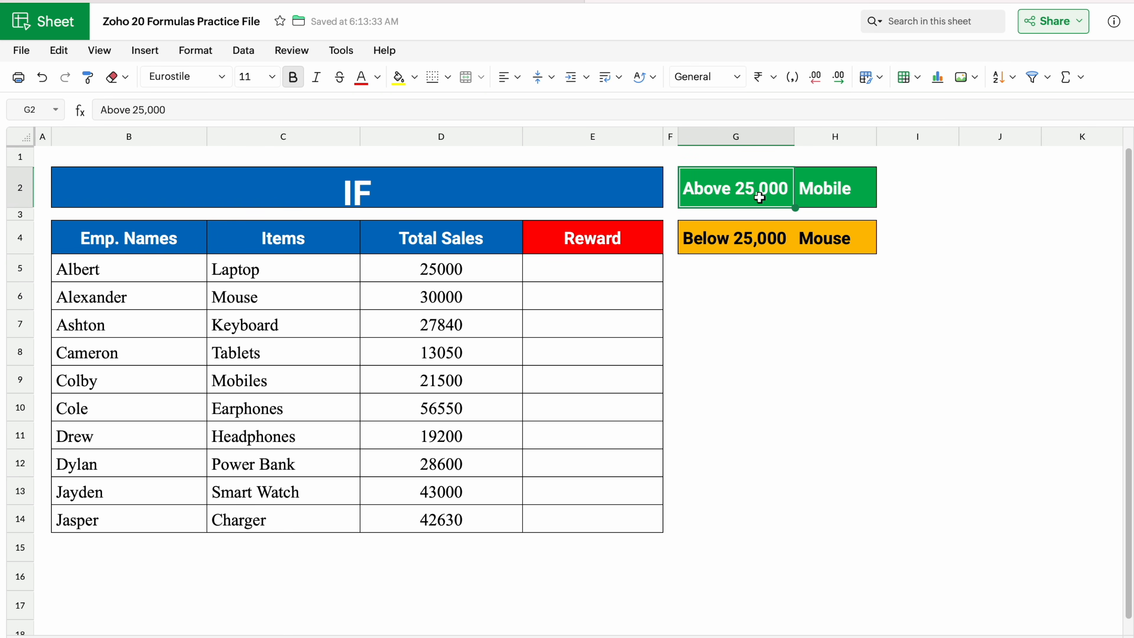
left_click(830, 196)
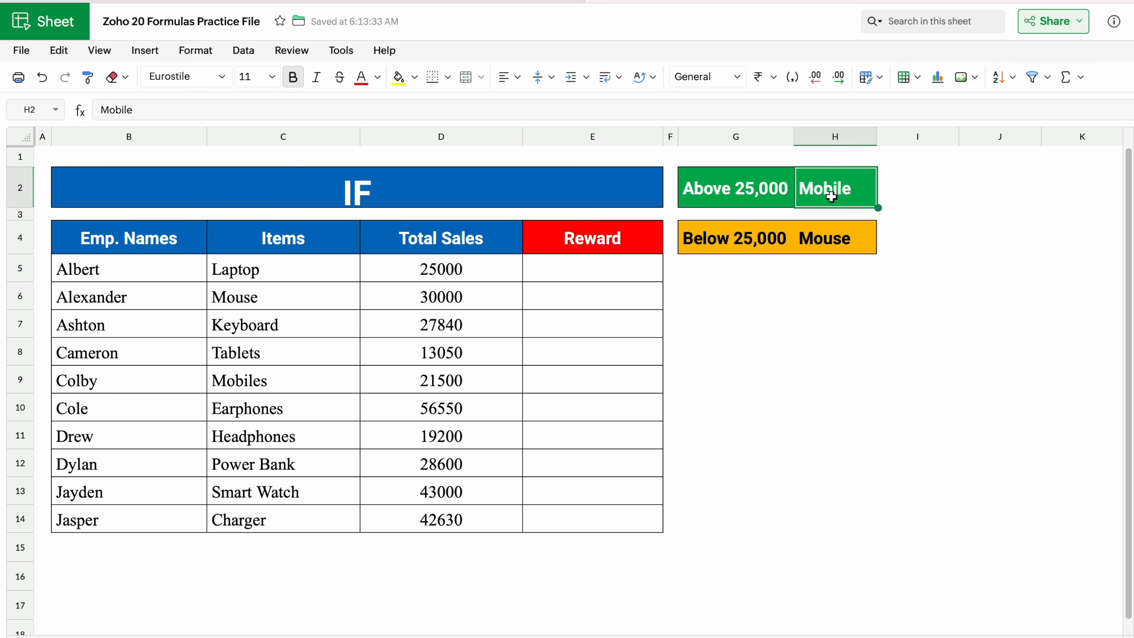
left_click(740, 245)
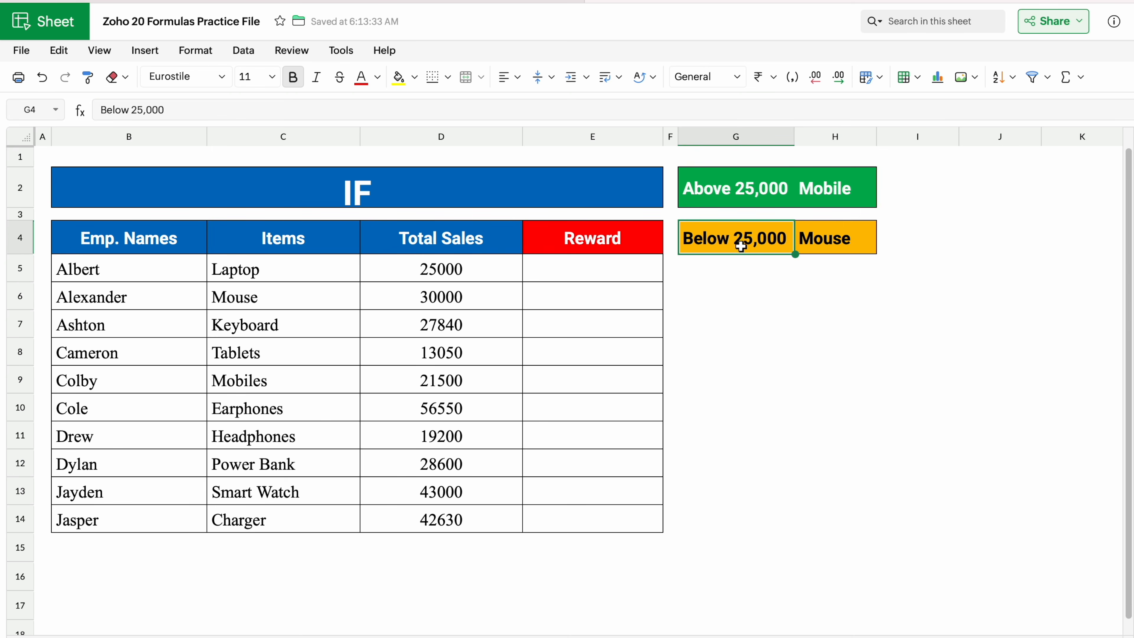
left_click(841, 228)
- Enter =IF(D5>25000,"Mobile","Mouse") in E5 under Reward, and fill the formula down to E14
left_click(617, 271)
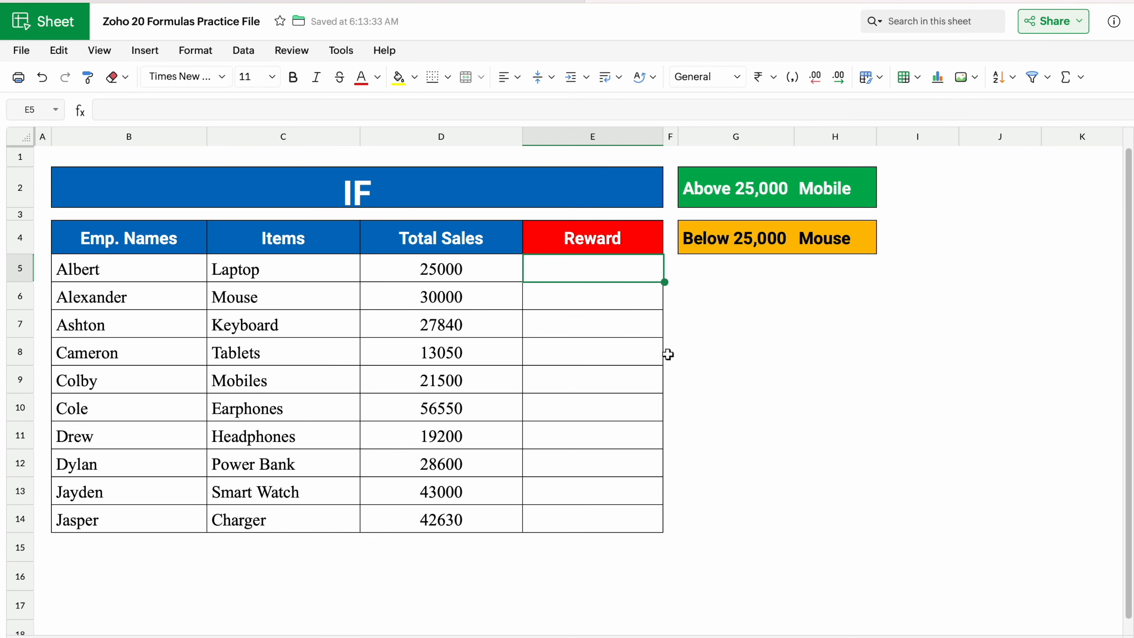
type("=IF")
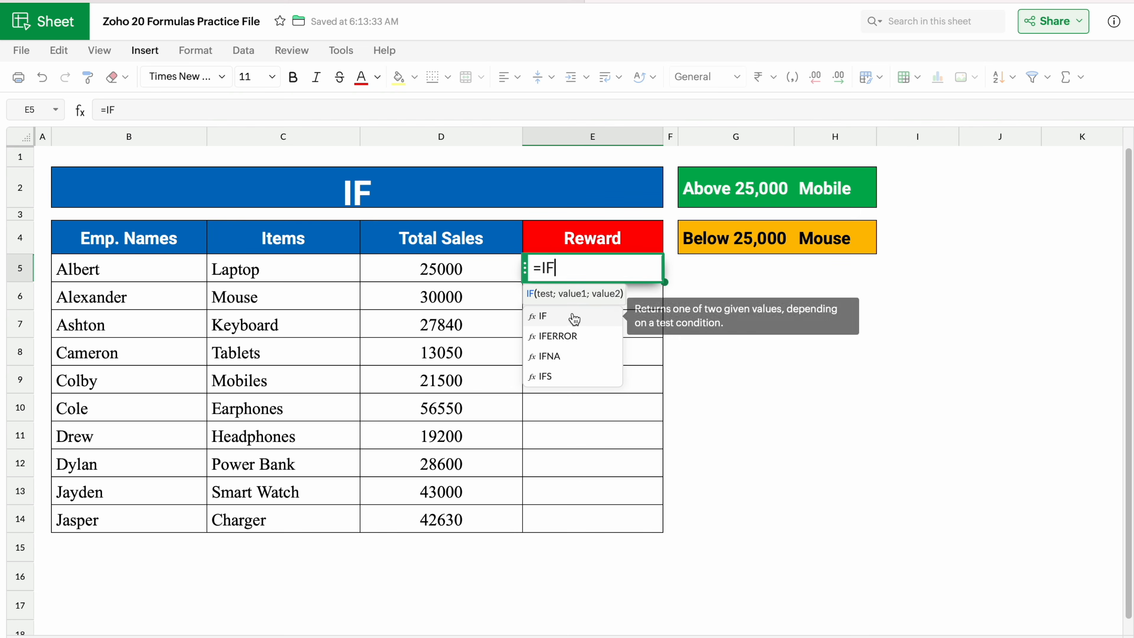
left_click(575, 320)
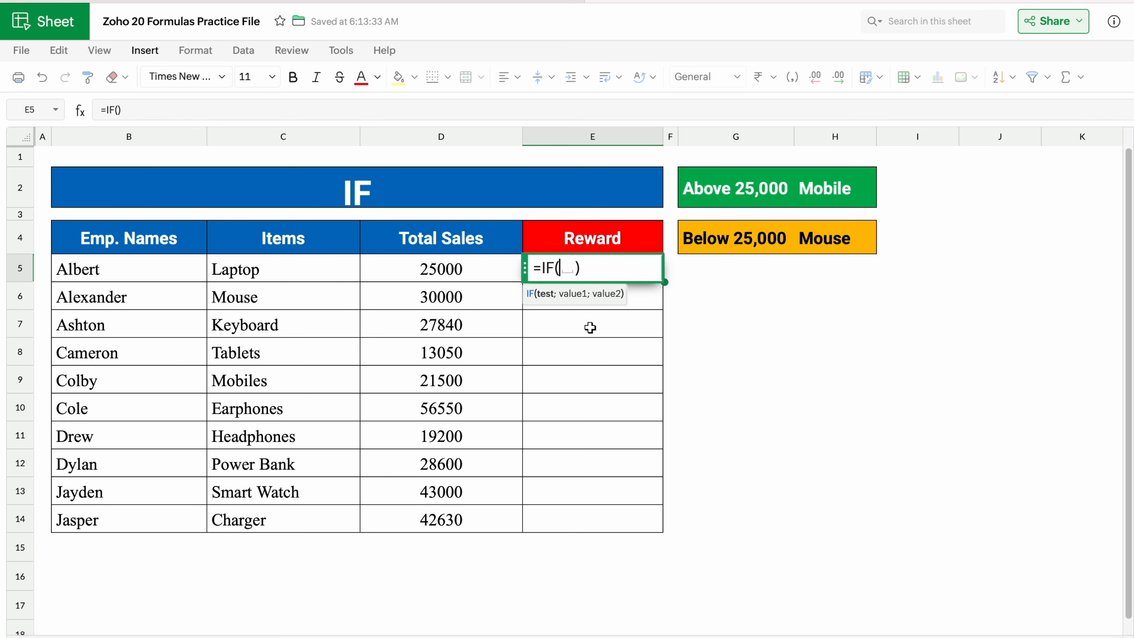
left_click(462, 268)
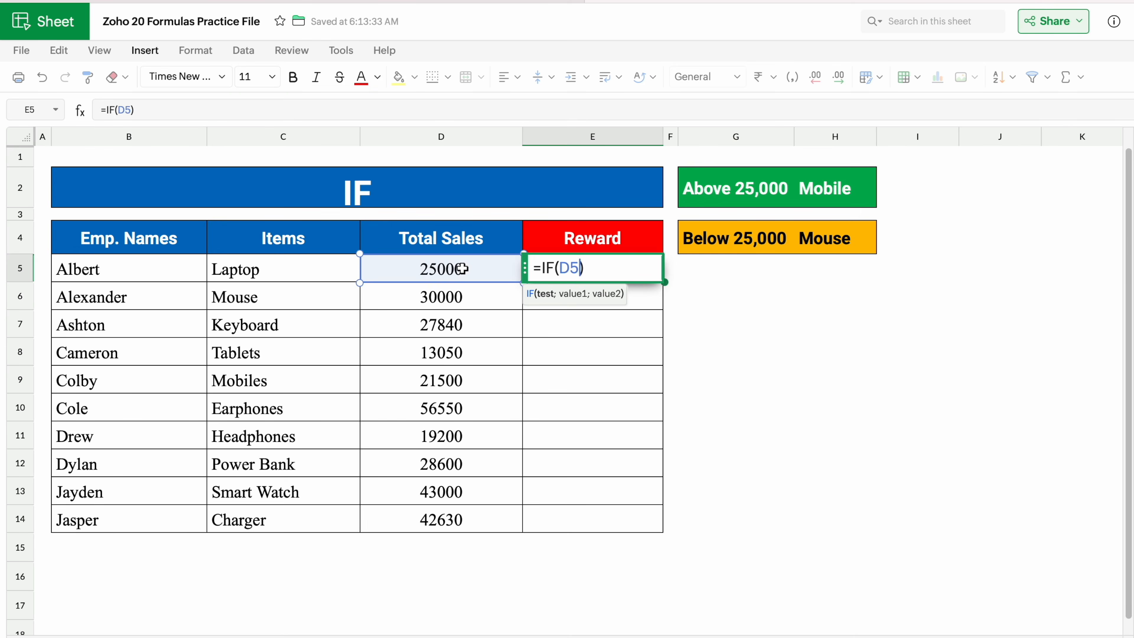
type(">")
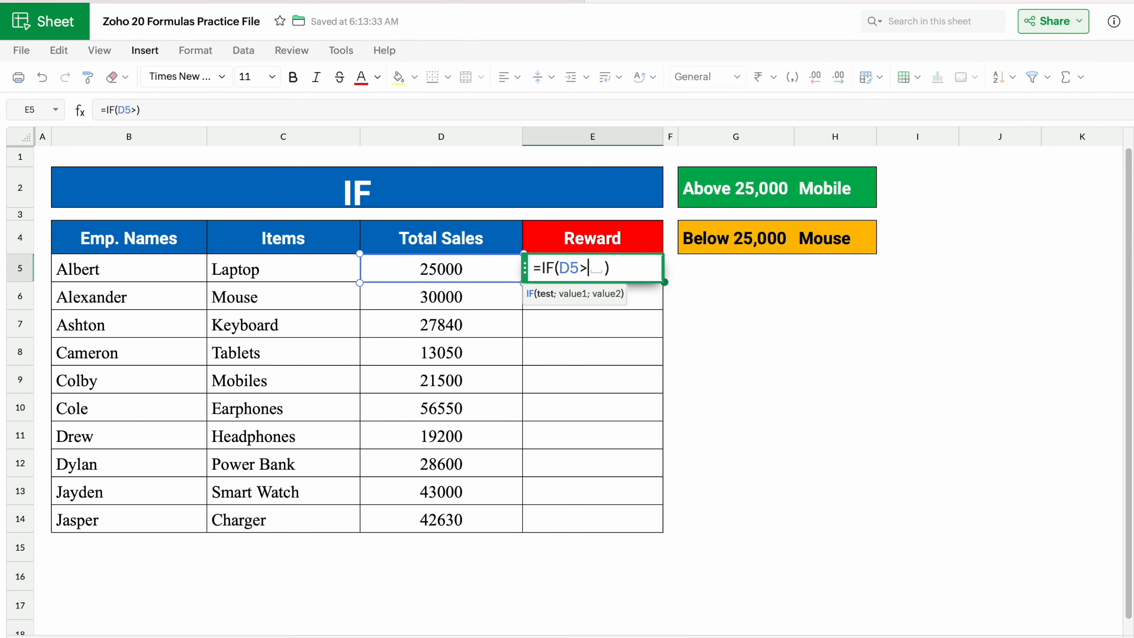
type("25000,")
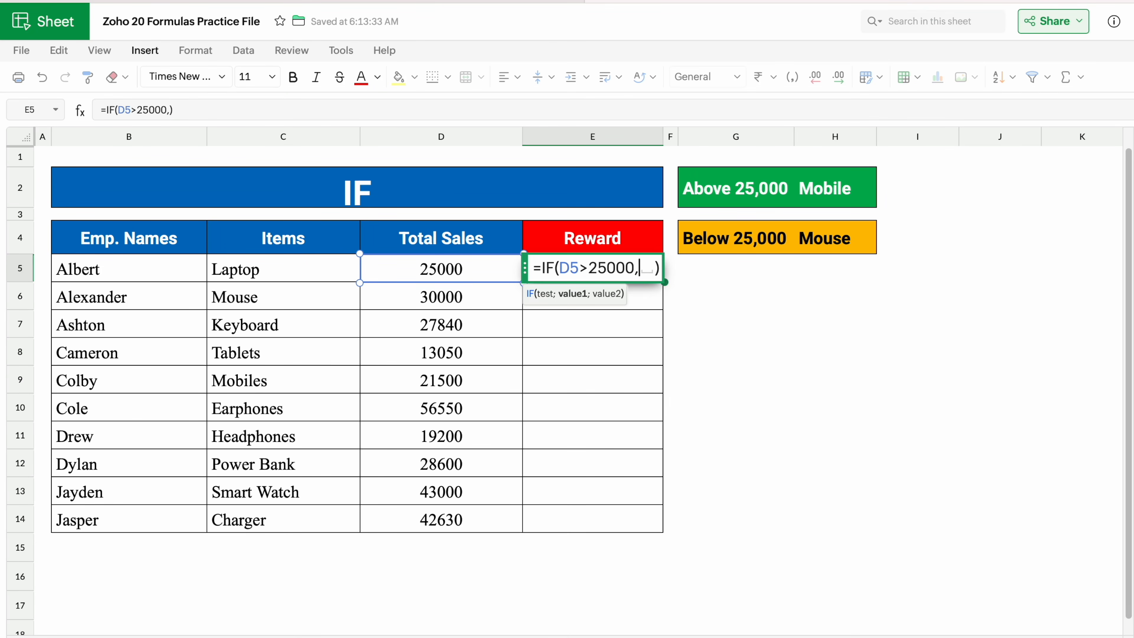
type("\"Mobile")
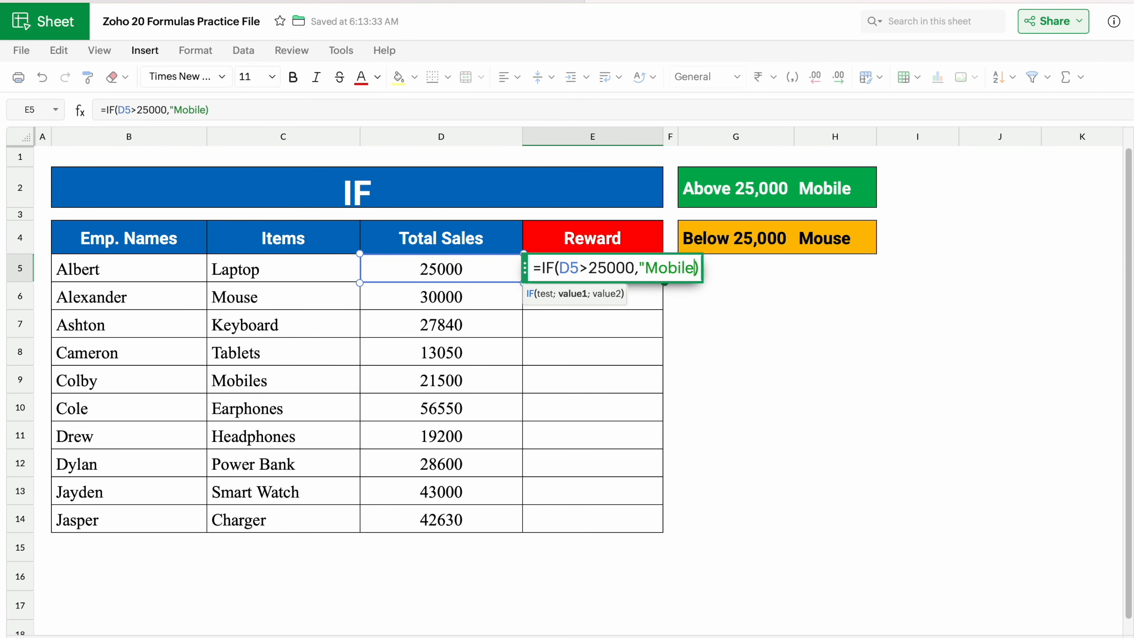
type("\",")
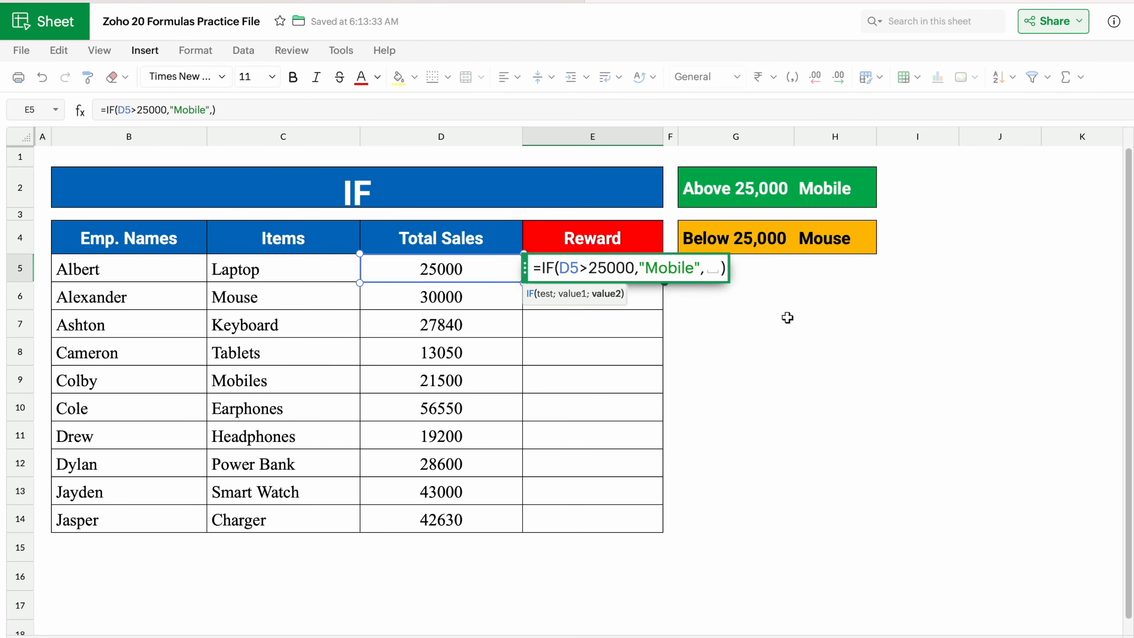
type("\"")
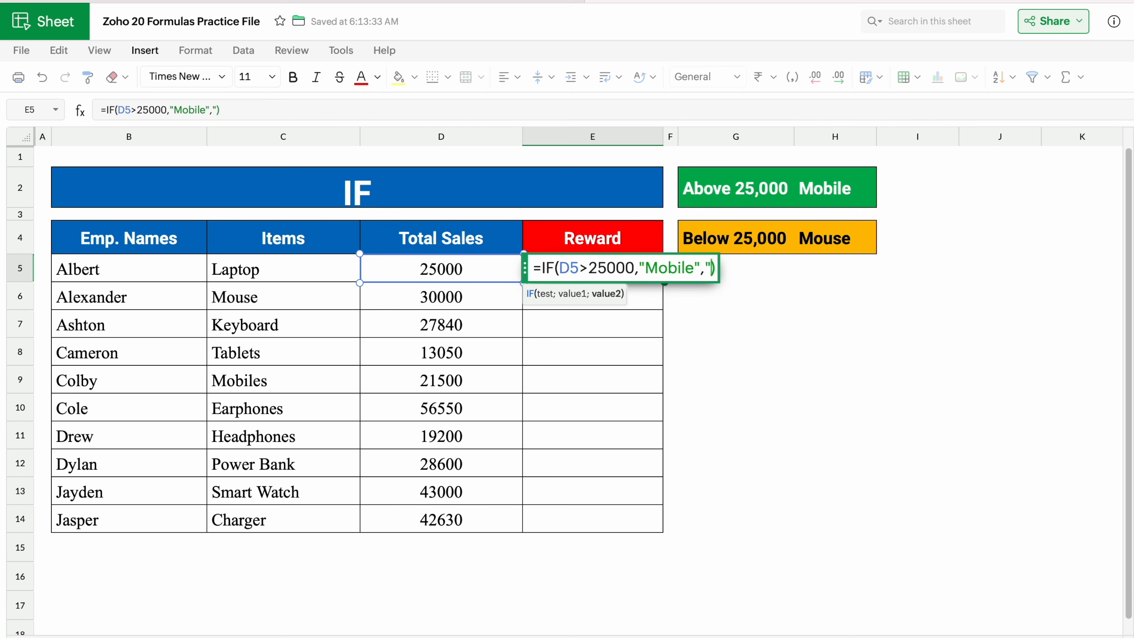
type("Mouse")
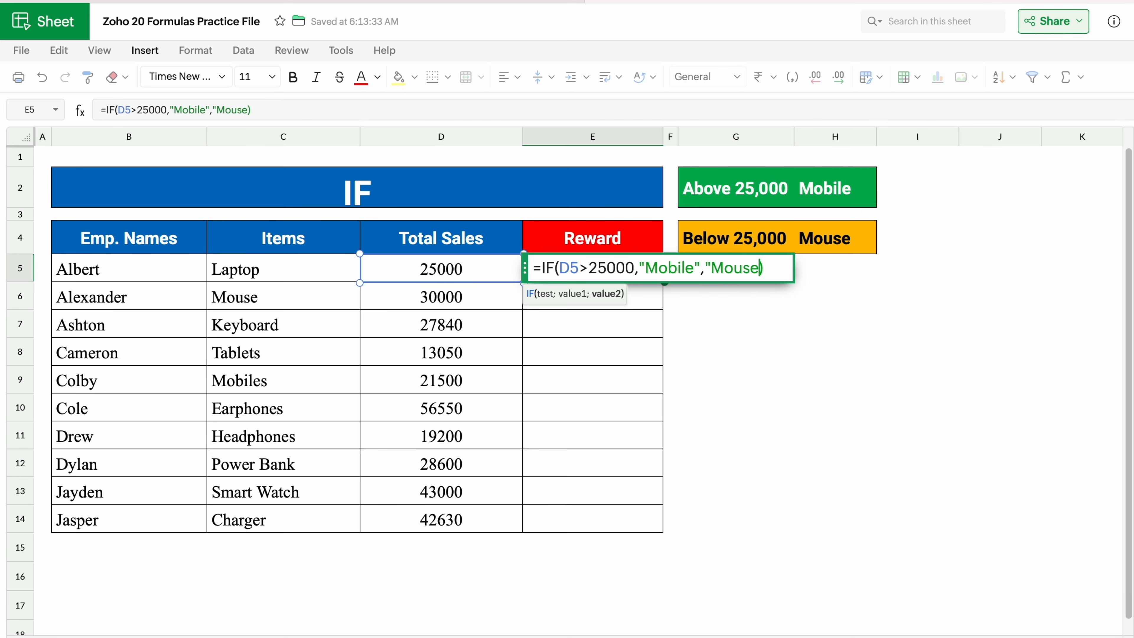
type("\"")
key("Return")
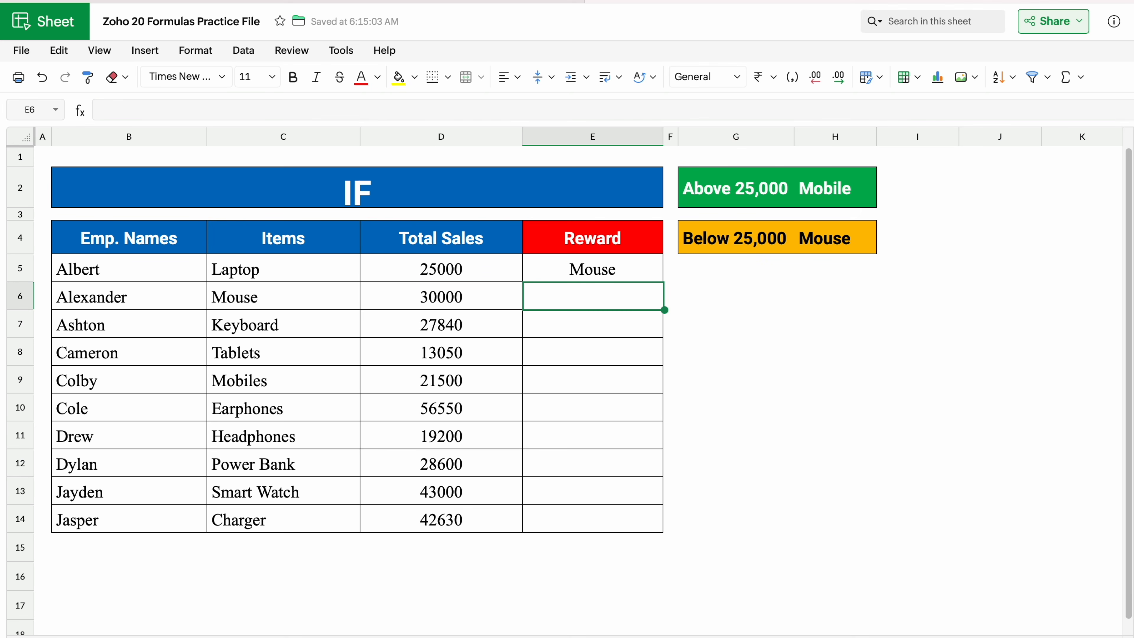
left_click(598, 268)
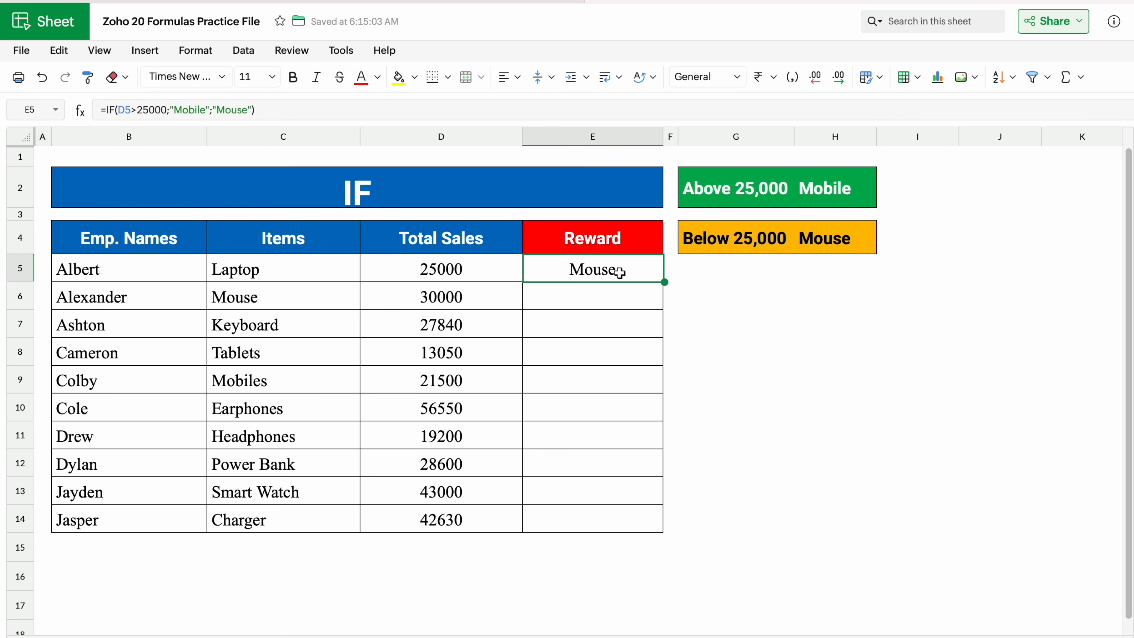
double_click(664, 282)
- Change the total sales in D5 to 25001 to test the IF formula
left_click(478, 271)
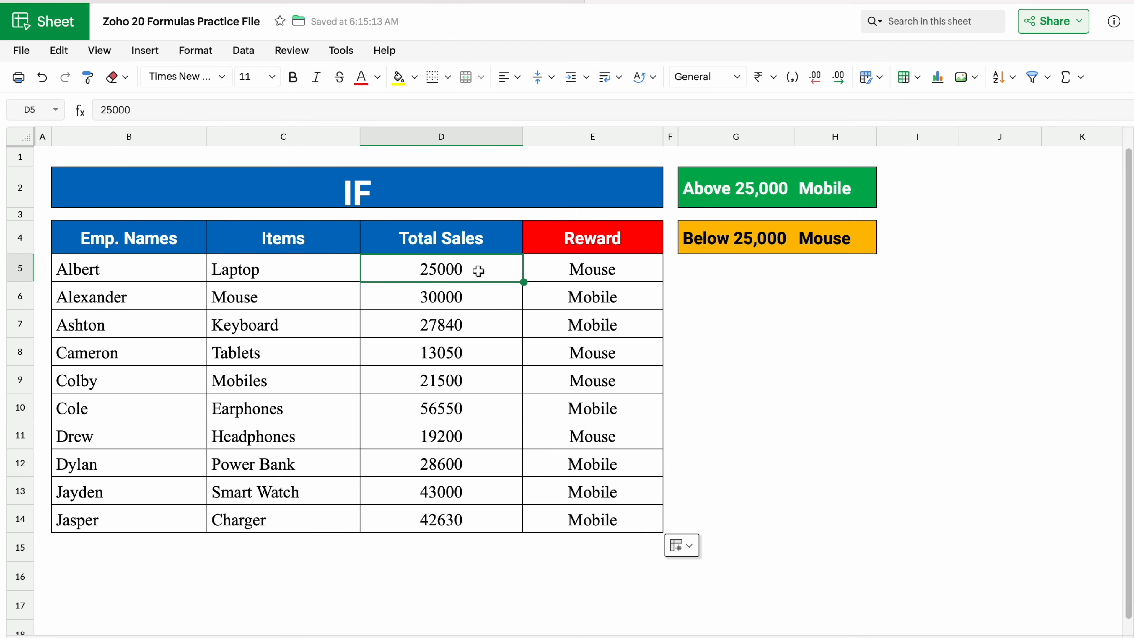
double_click(478, 271)
key("BackSpace")
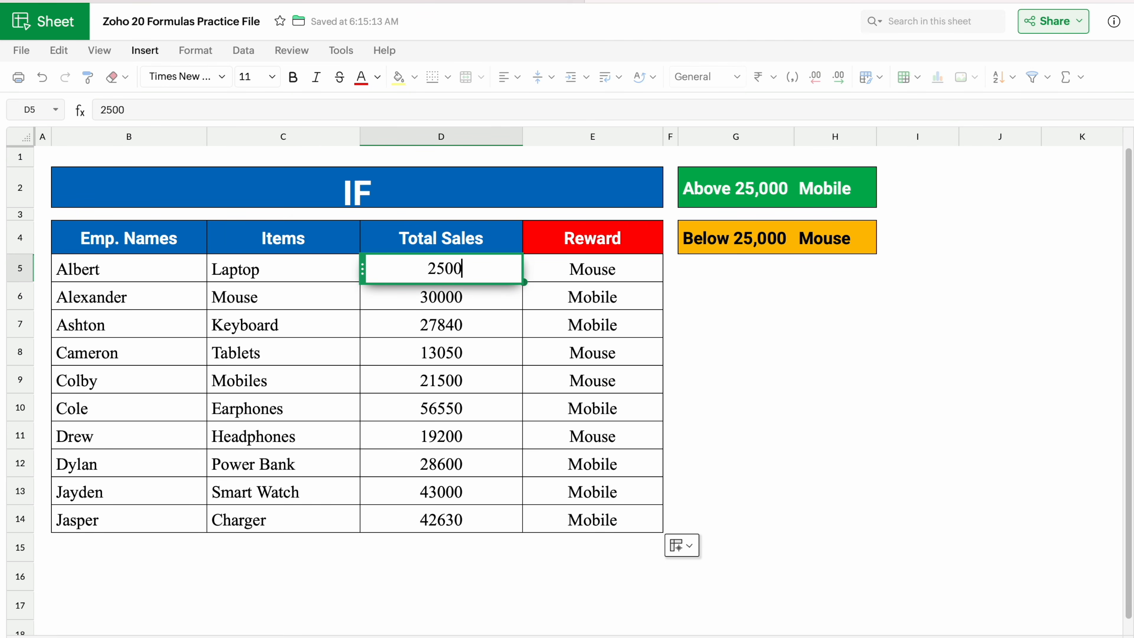
type("1")
key("Return")
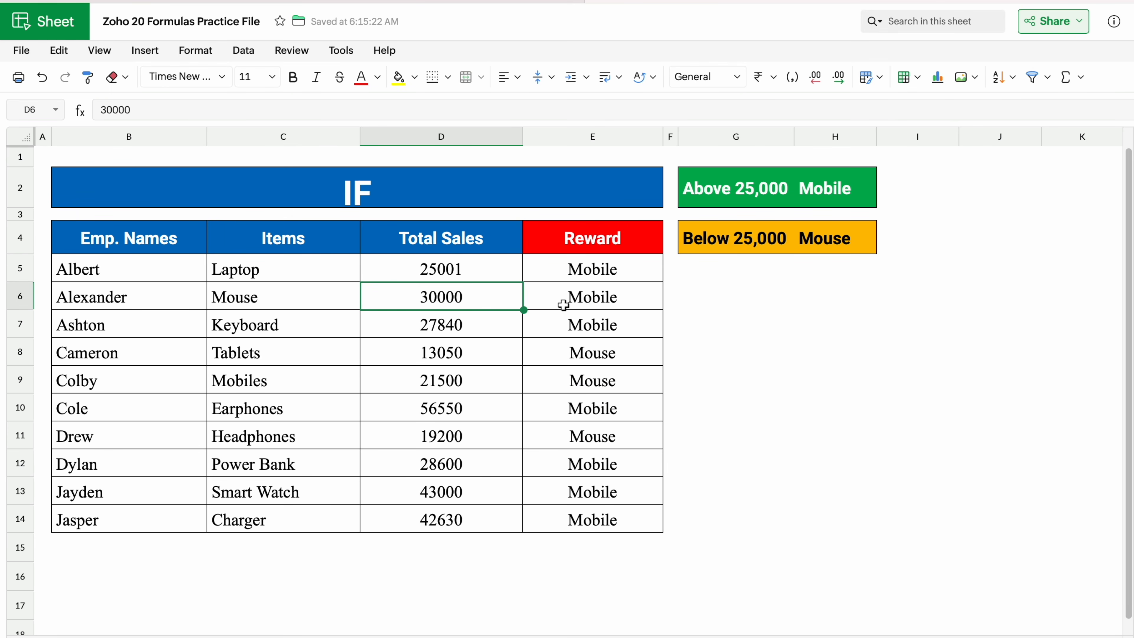
- Change the condition of the IF formula in E5 to D5>=25000, keeping the Mobile and Mouse results
left_click(612, 263)
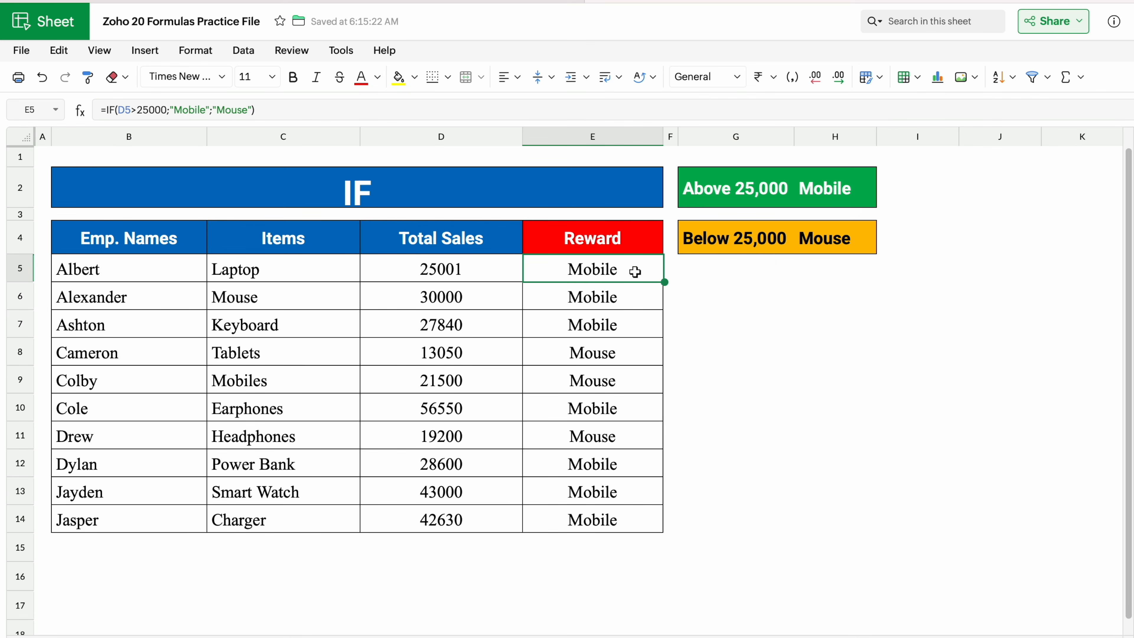
double_click(635, 271)
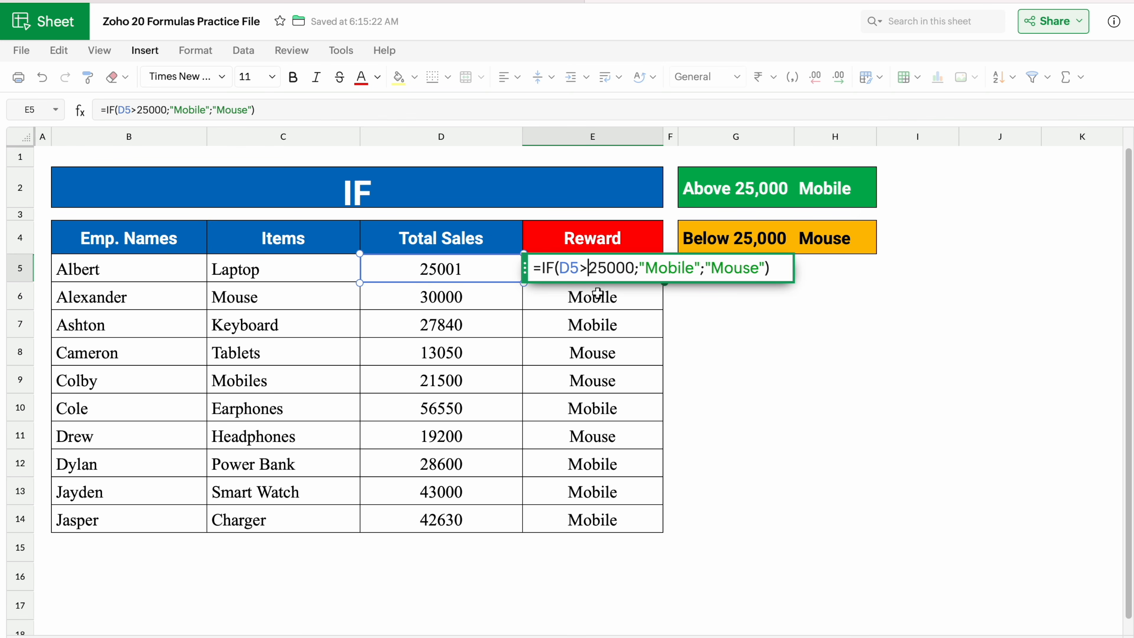
left_click(588, 268)
type("=")
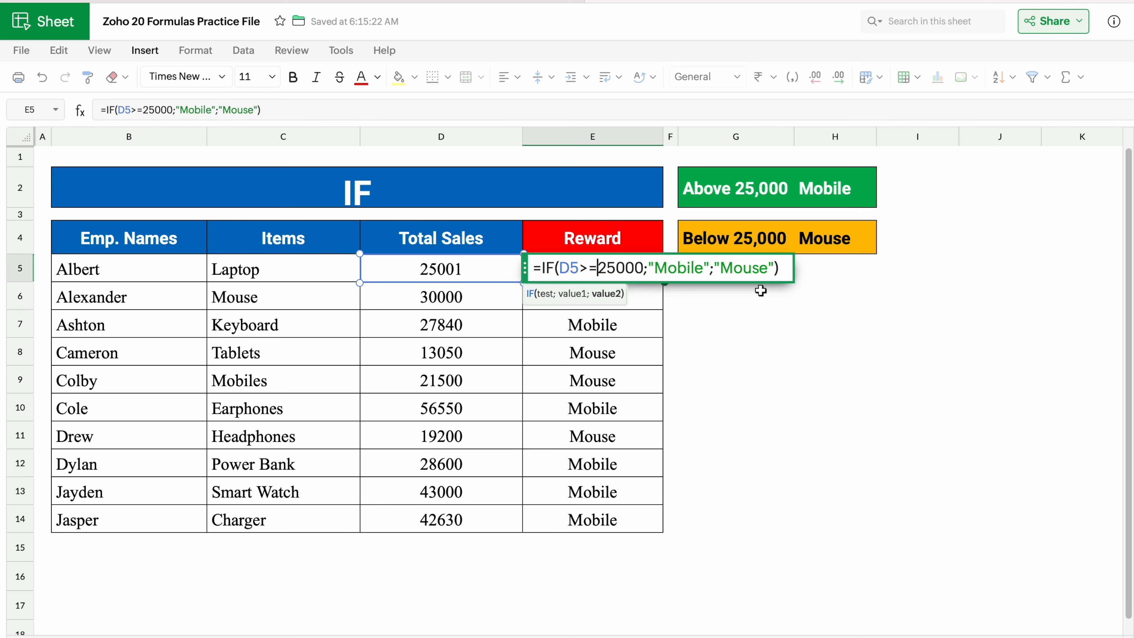
key("Return")
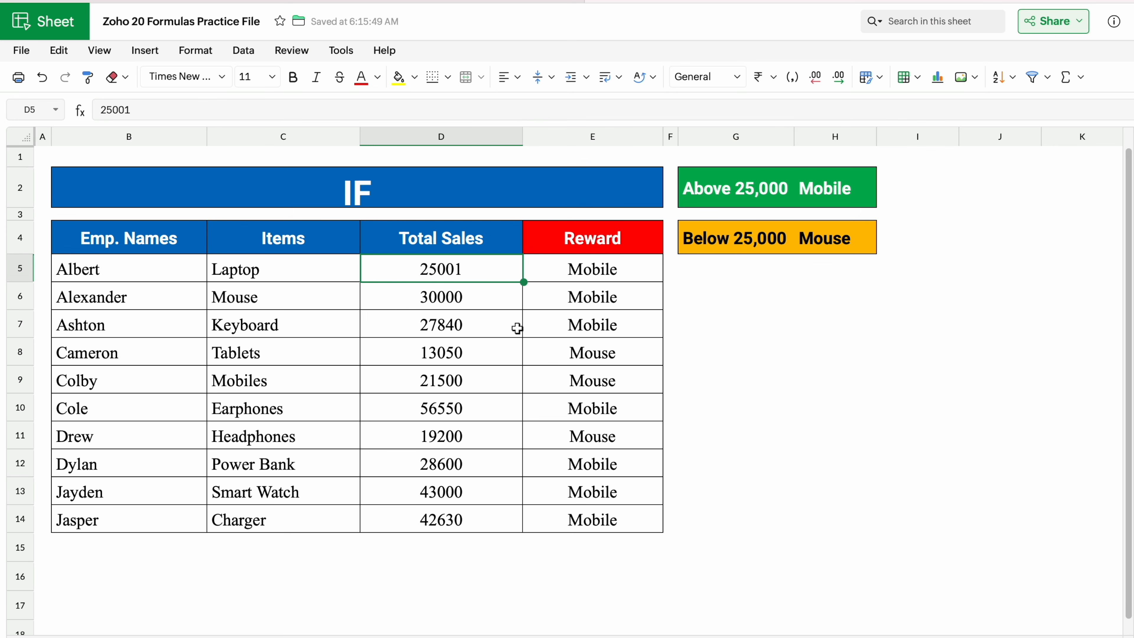
- Set Albert's total sales in D5 to 25000 and check the resulting reward in E5
type("25000")
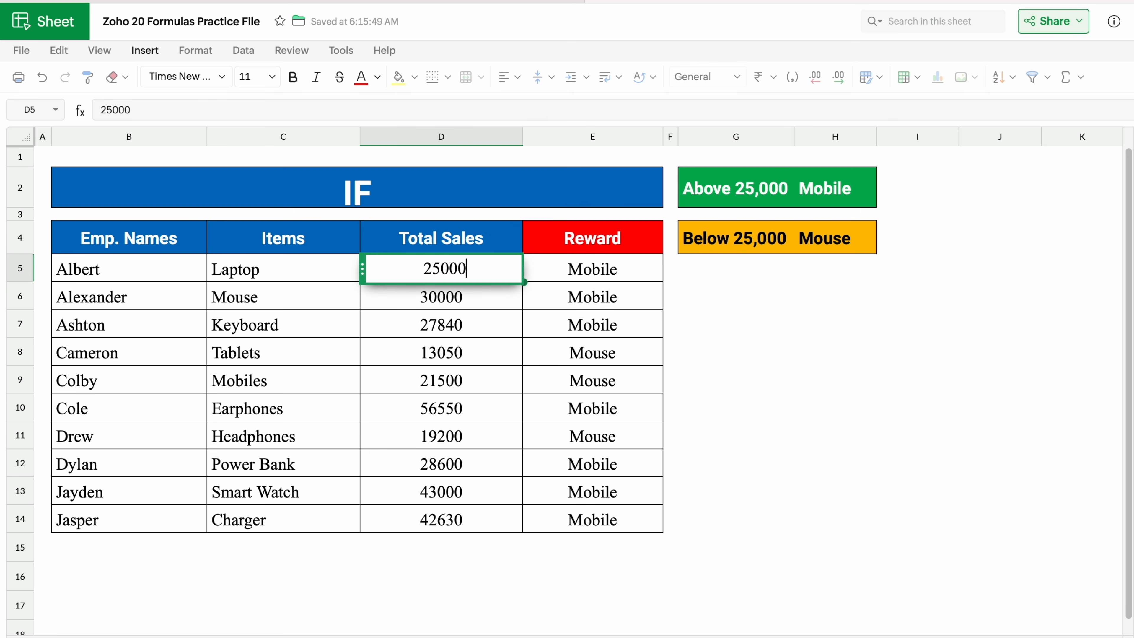
key("Return")
left_click(598, 266)
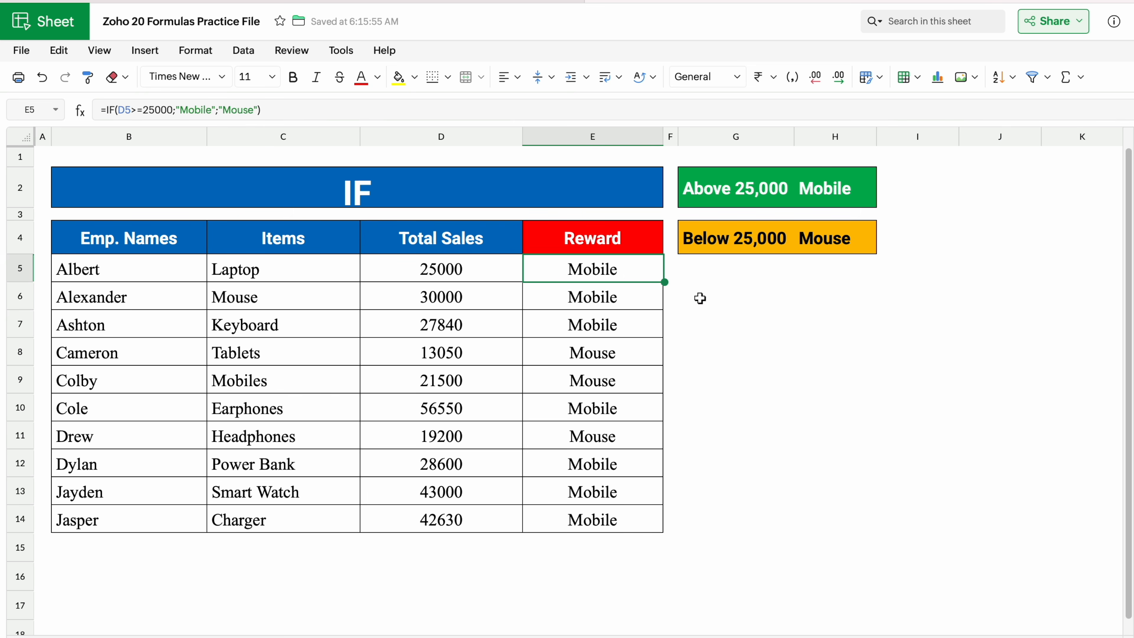
left_click(735, 330)
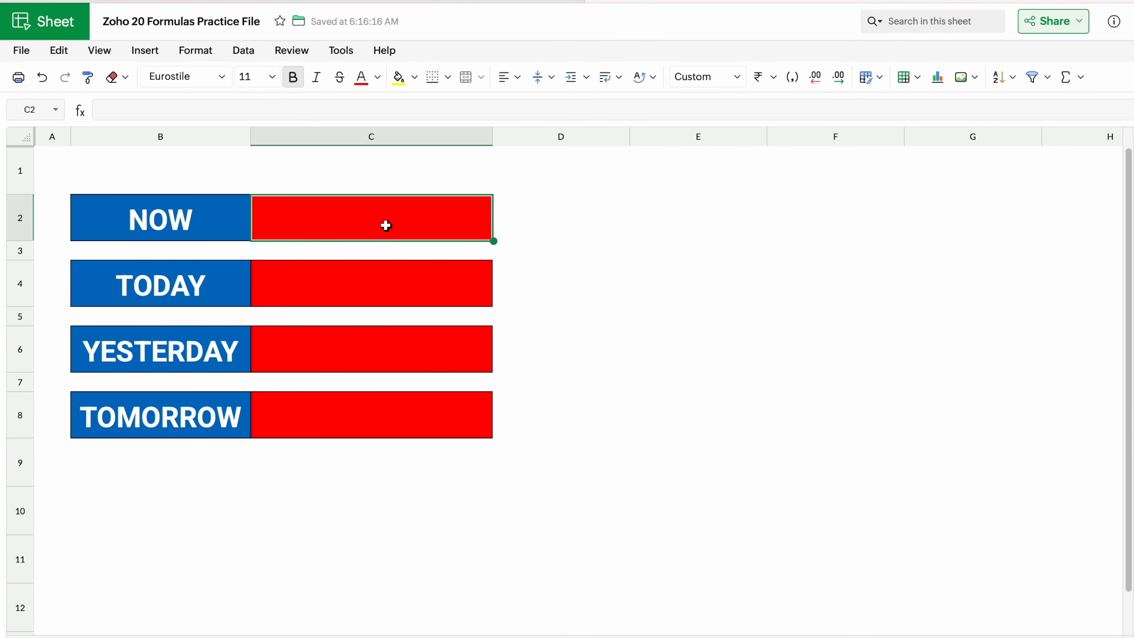
- Enter =NOW() in C2 beside the NOW label to produce the current date and time
type("=NO")
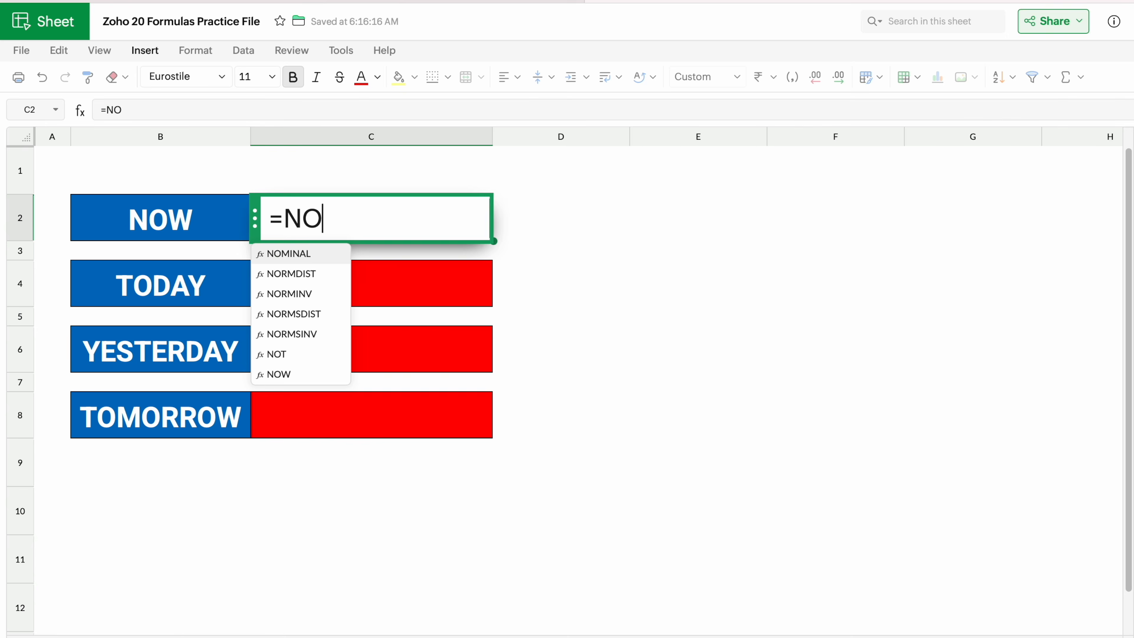
type("W")
left_click(289, 275)
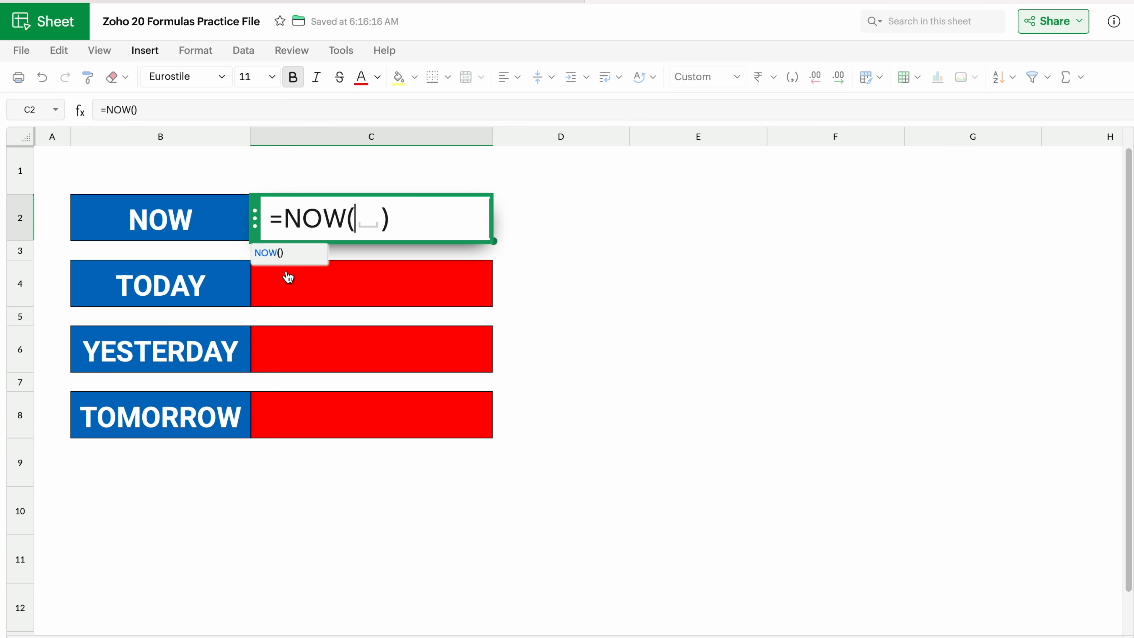
key("Return")
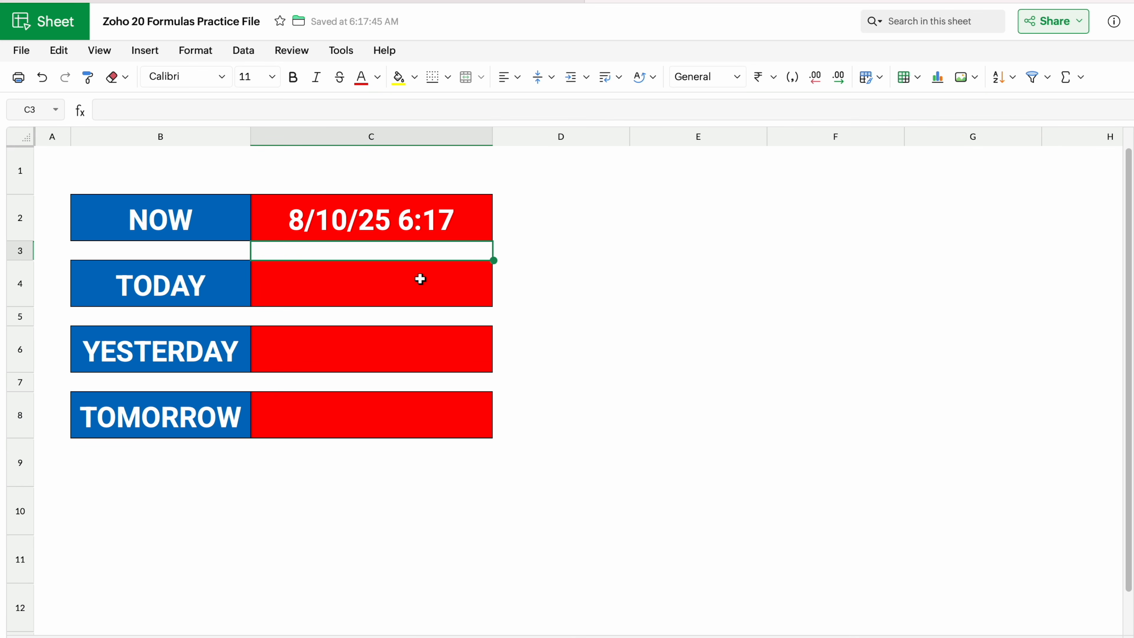
- Enter =TODAY() in C4 beside the TODAY label to produce the current date
left_click(417, 285)
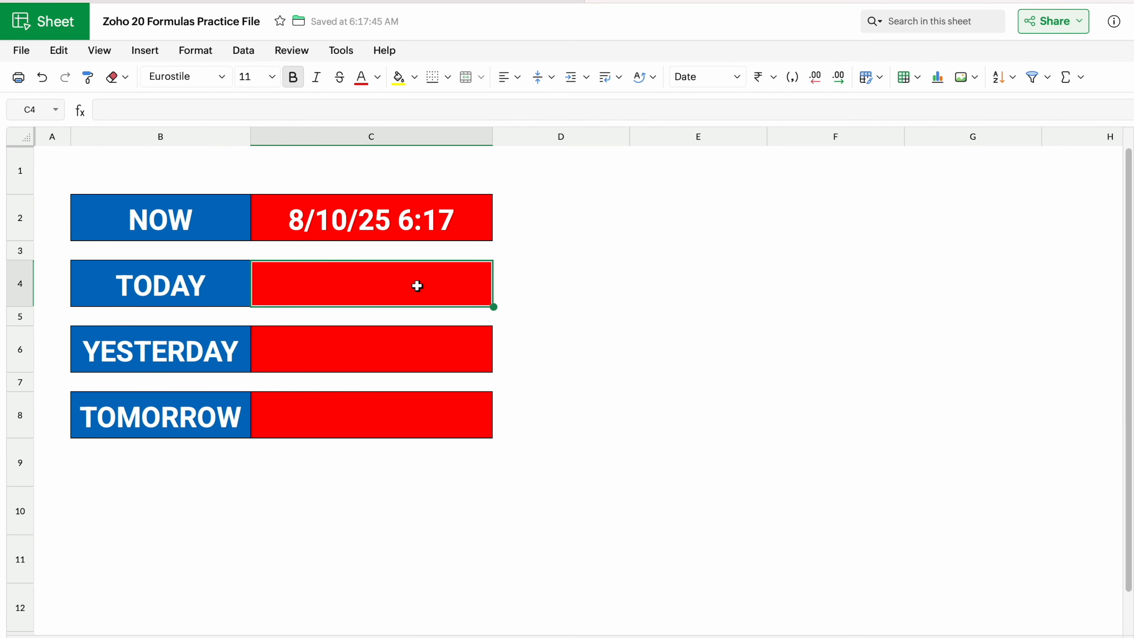
type("=TOD")
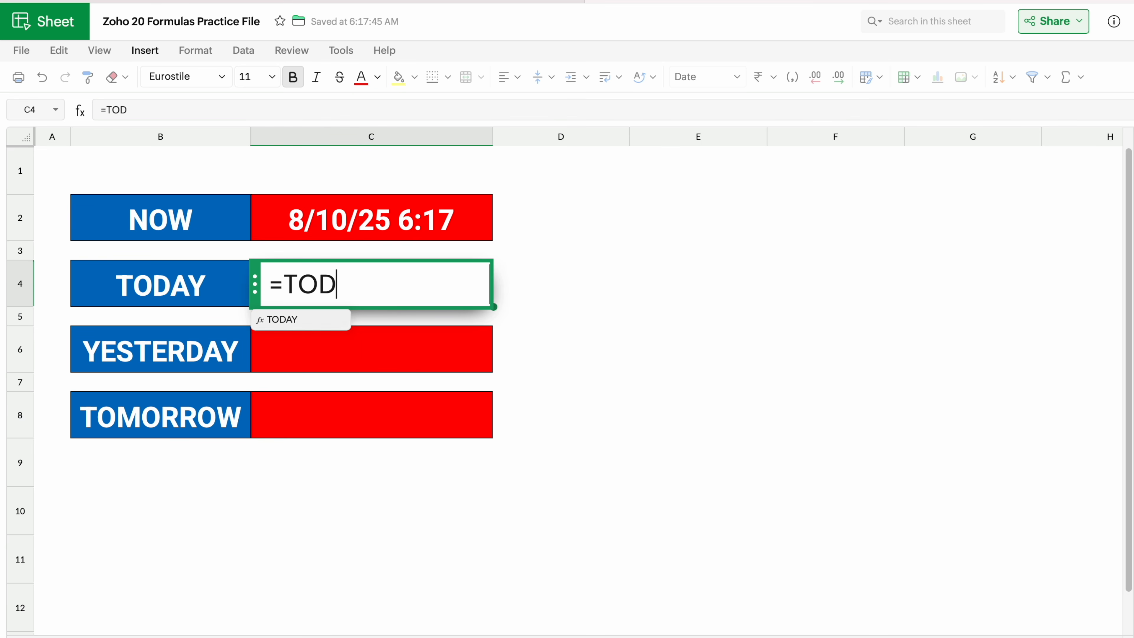
left_click(294, 319)
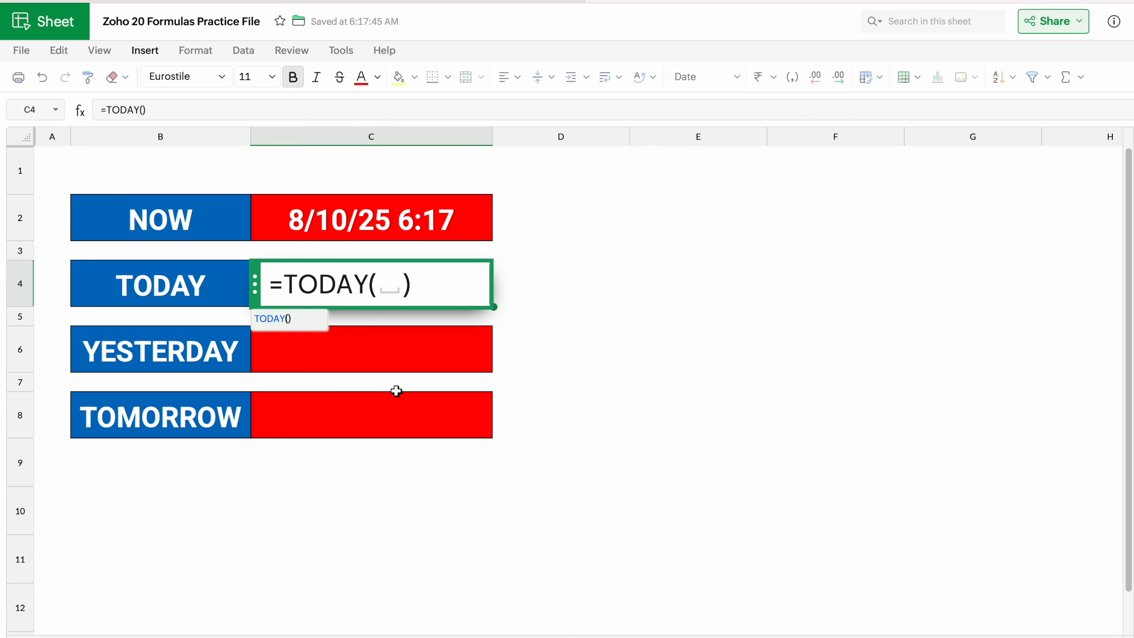
key("Return")
left_click(417, 290)
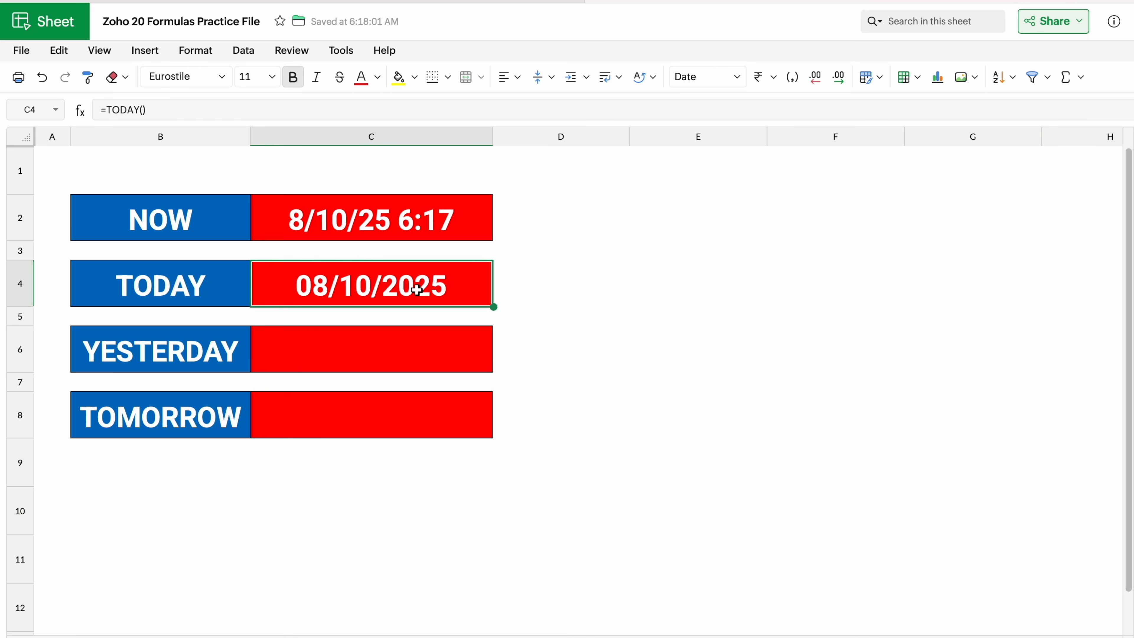
- Copy the TODAY formula from C4 into C6 for YESTERDAY and C8 for TOMORROW
left_click(398, 351)
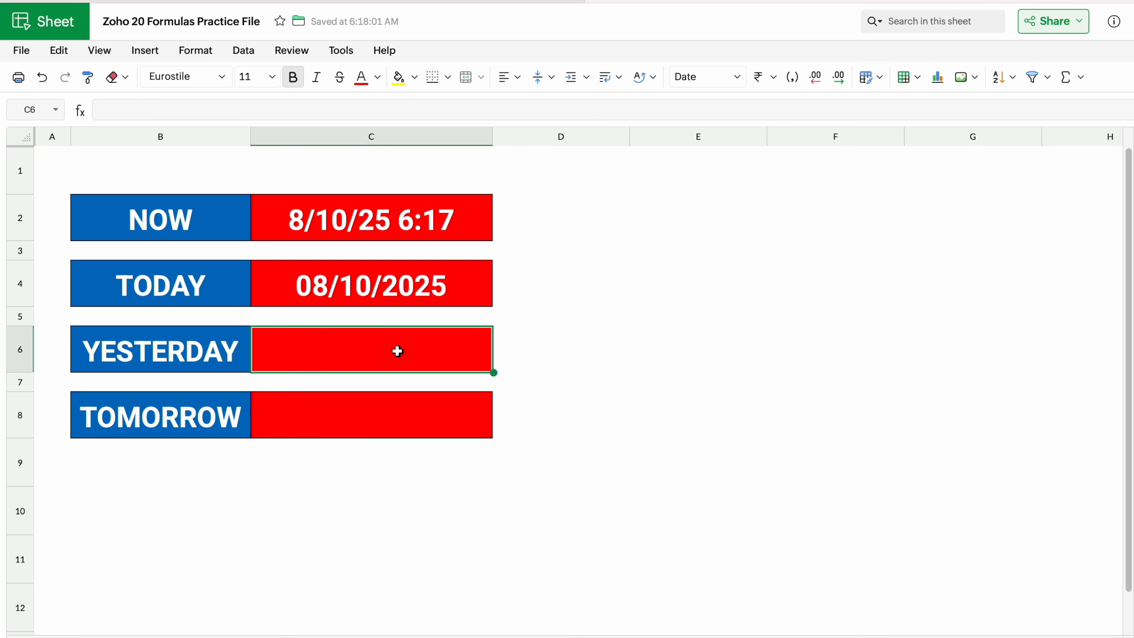
left_click(406, 409)
left_click(413, 287)
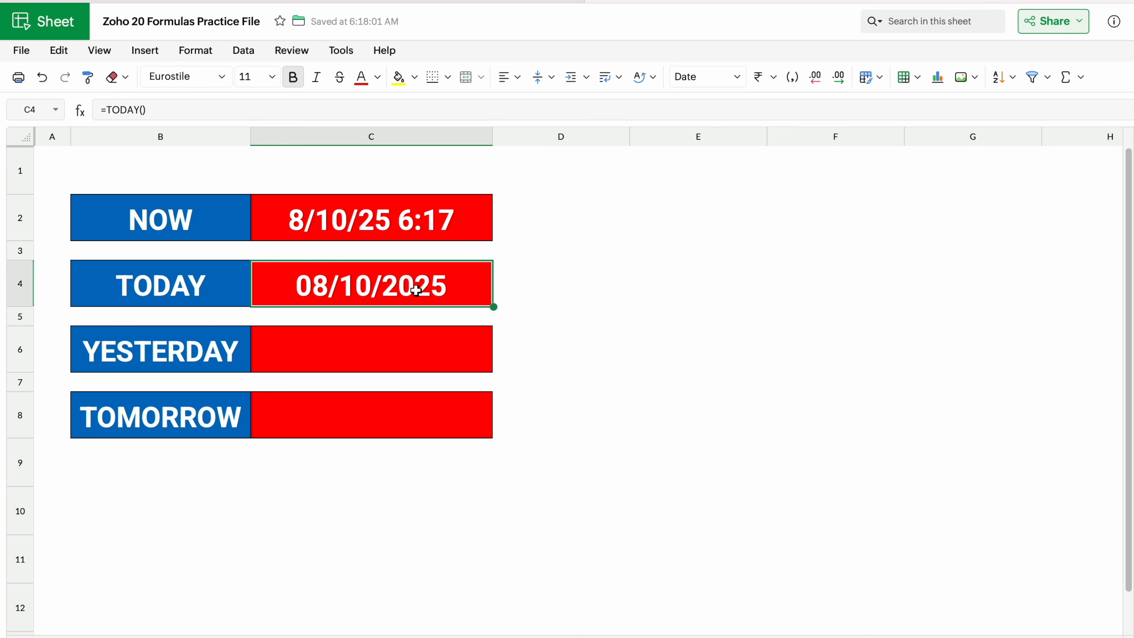
left_click(414, 349)
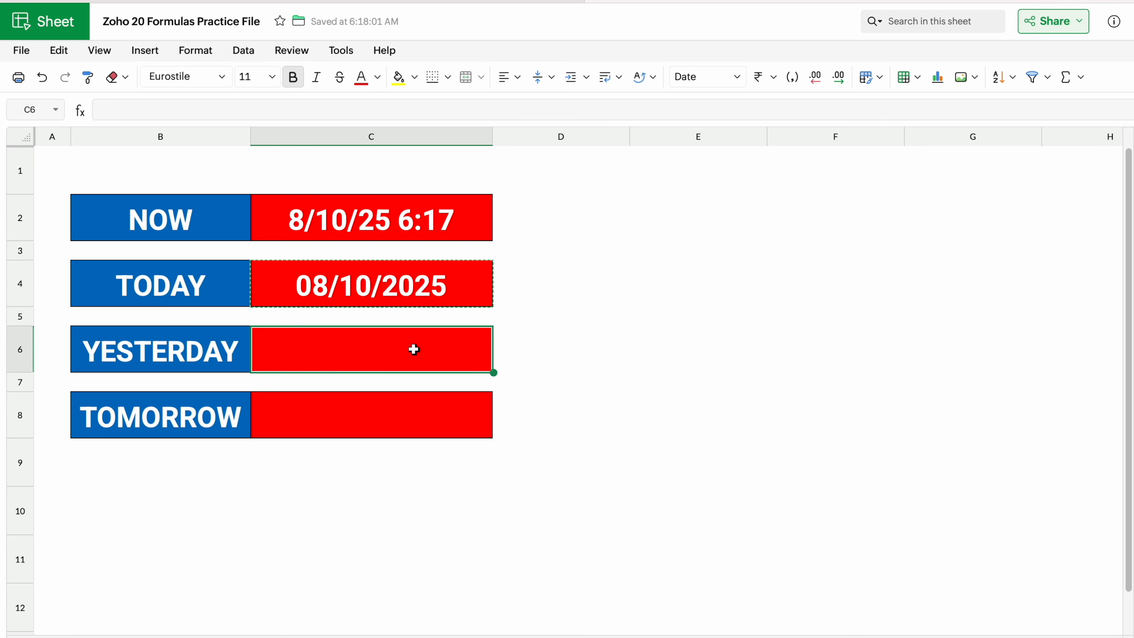
key("ctrl+v")
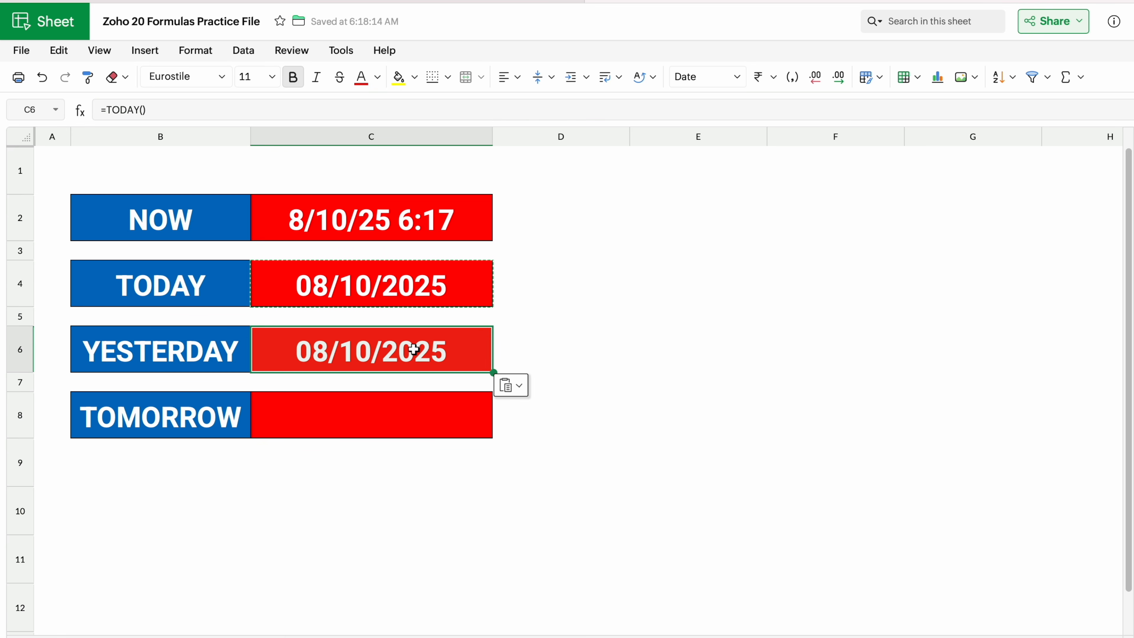
left_click(392, 408)
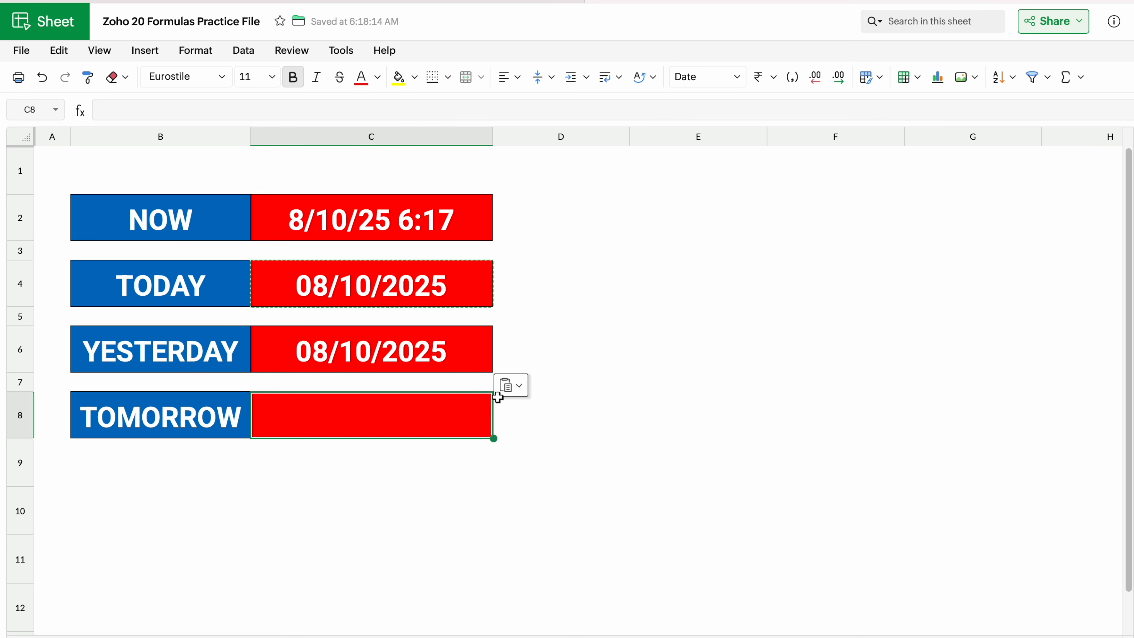
key("ctrl+v")
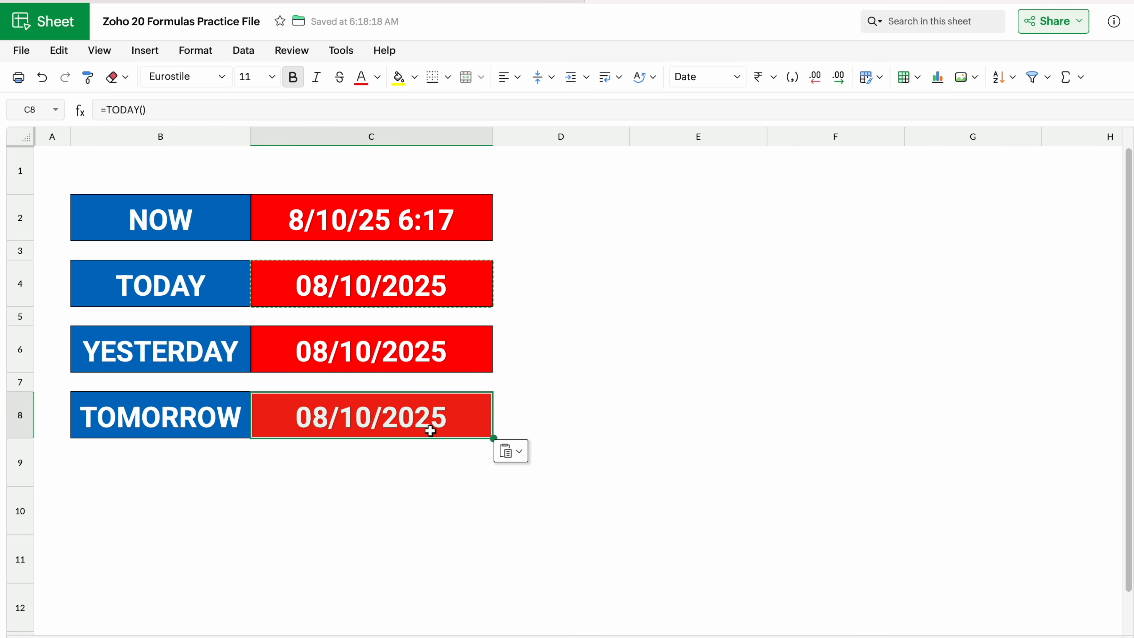
- Change the YESTERDAY formula in C6 to =TODAY()-1 so it gives the previous day's date
double_click(467, 350)
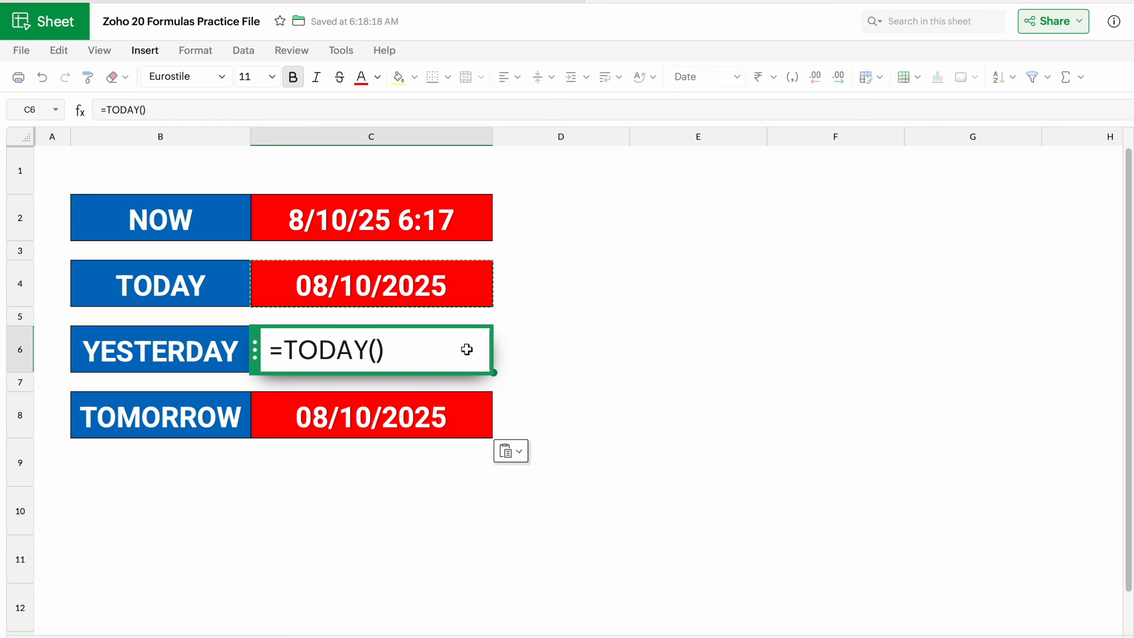
type("-1")
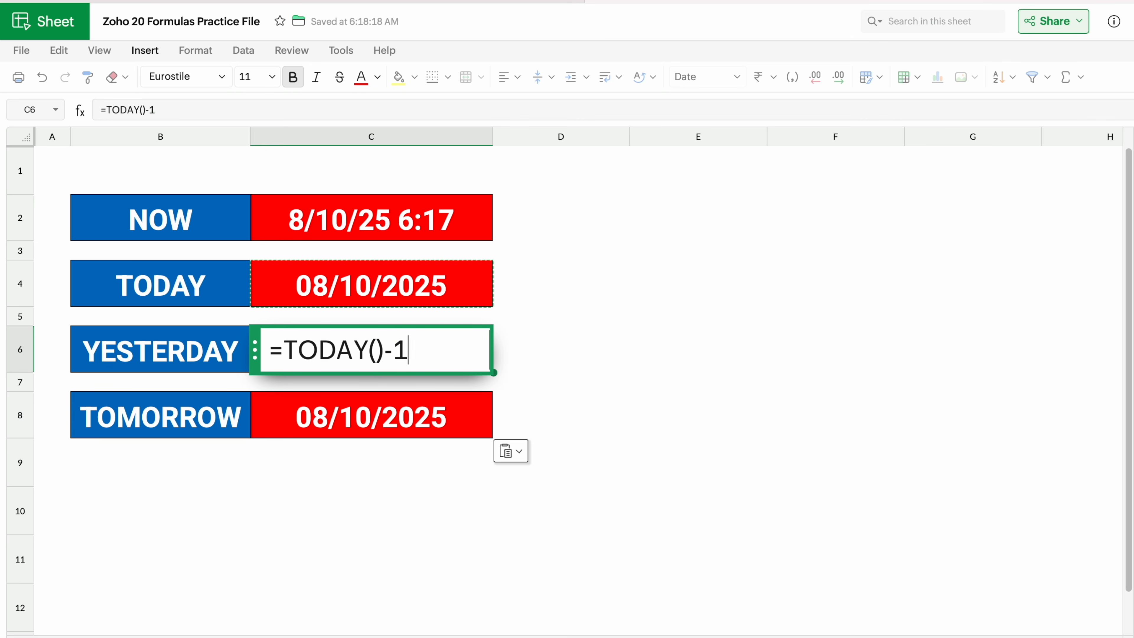
key("Return")
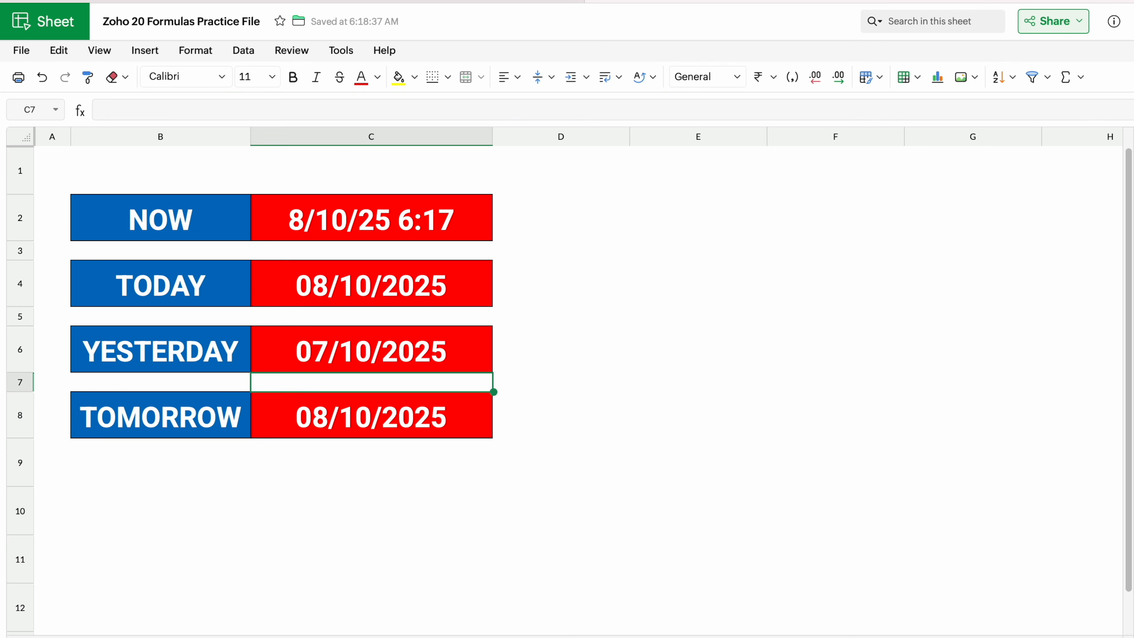
left_click(459, 347)
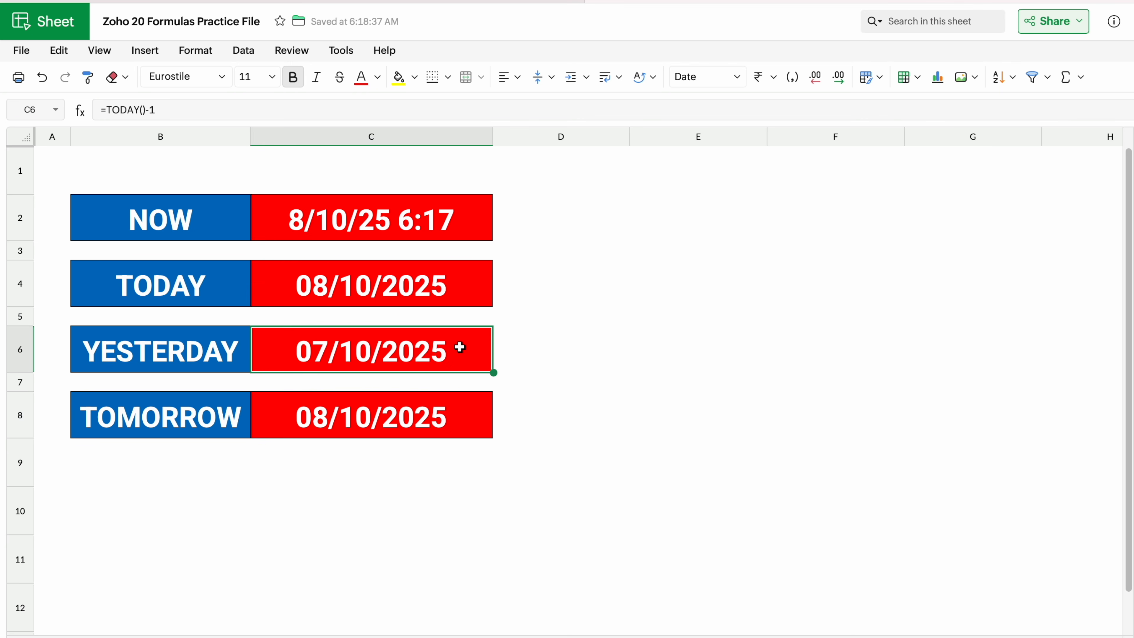
- Change the TOMORROW formula in C8 to =TODAY()+1 so it gives the next day's date
left_click(470, 420)
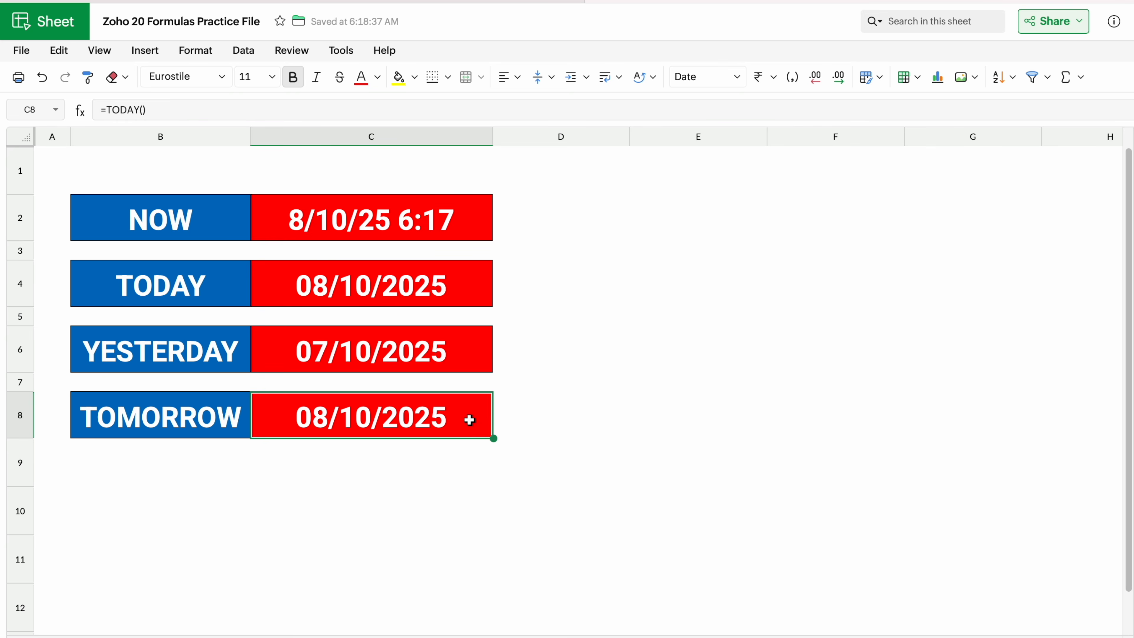
double_click(470, 420)
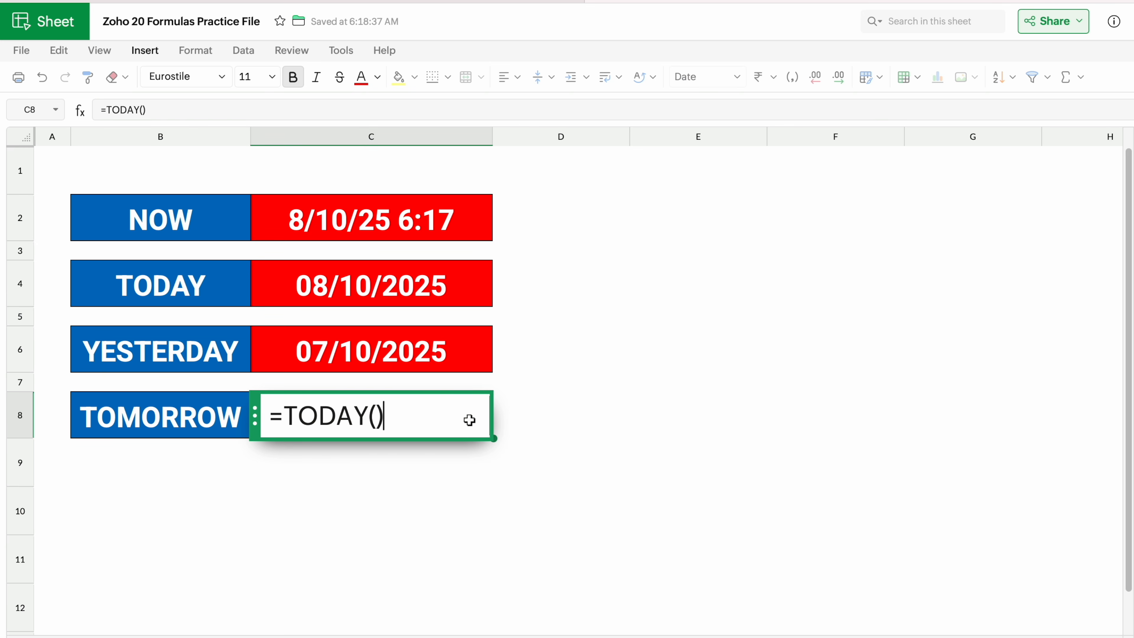
type("+1")
key("Return")
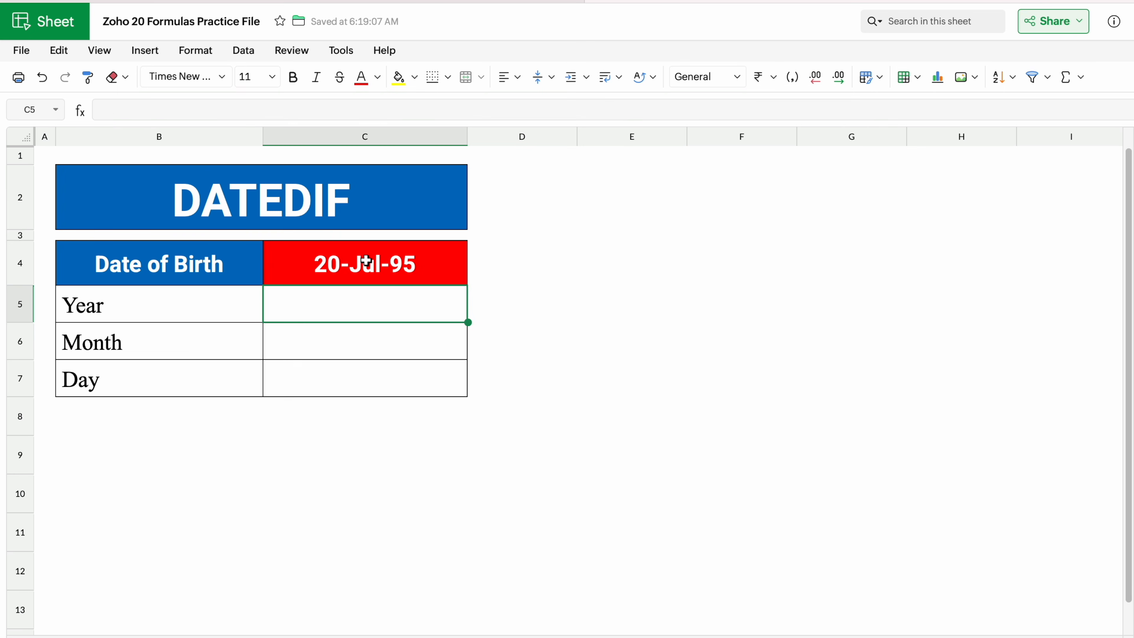
left_click(367, 262)
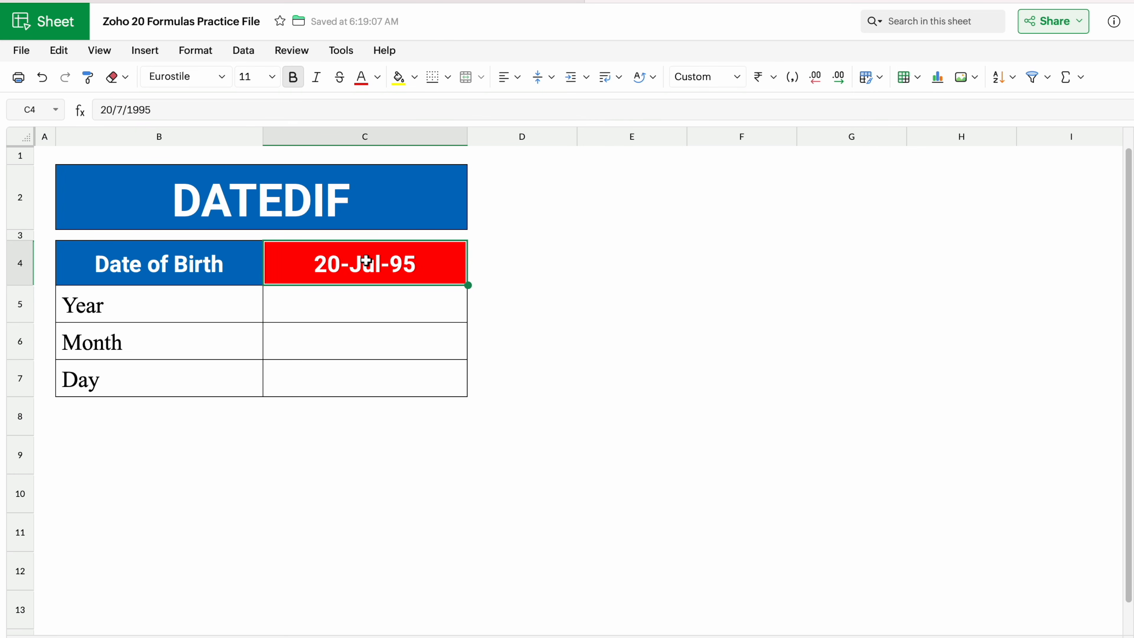
left_click(226, 310)
left_click(236, 339)
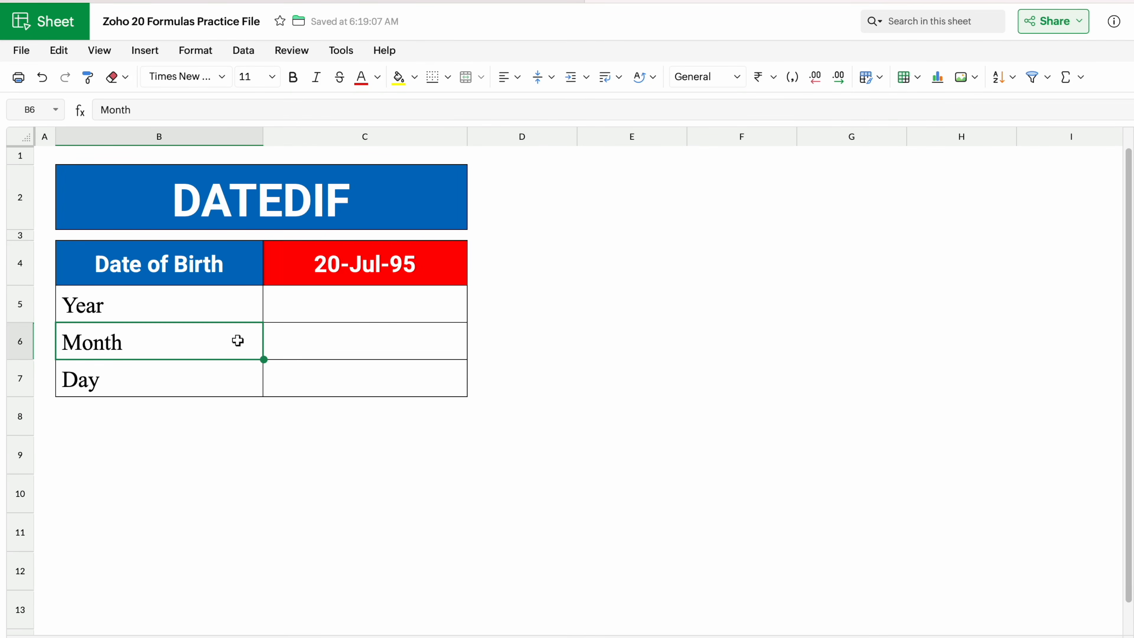
left_click(251, 381)
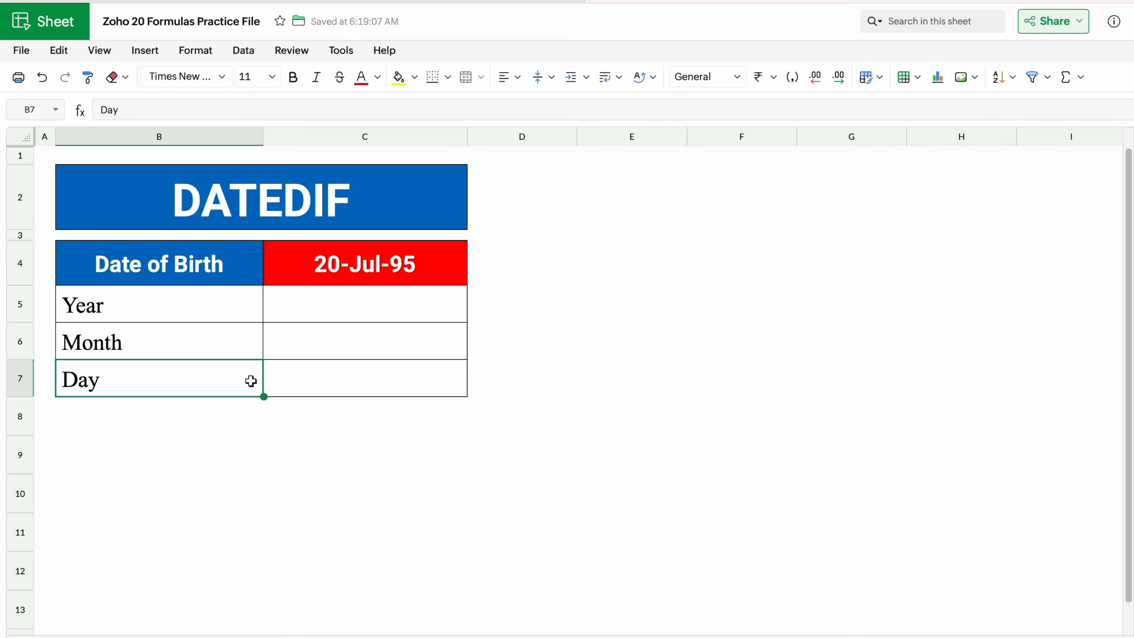
- Start a DATEDIF formula in C5 beside Year, using the date of birth cell as the absolute start date $C$4
left_click(337, 303)
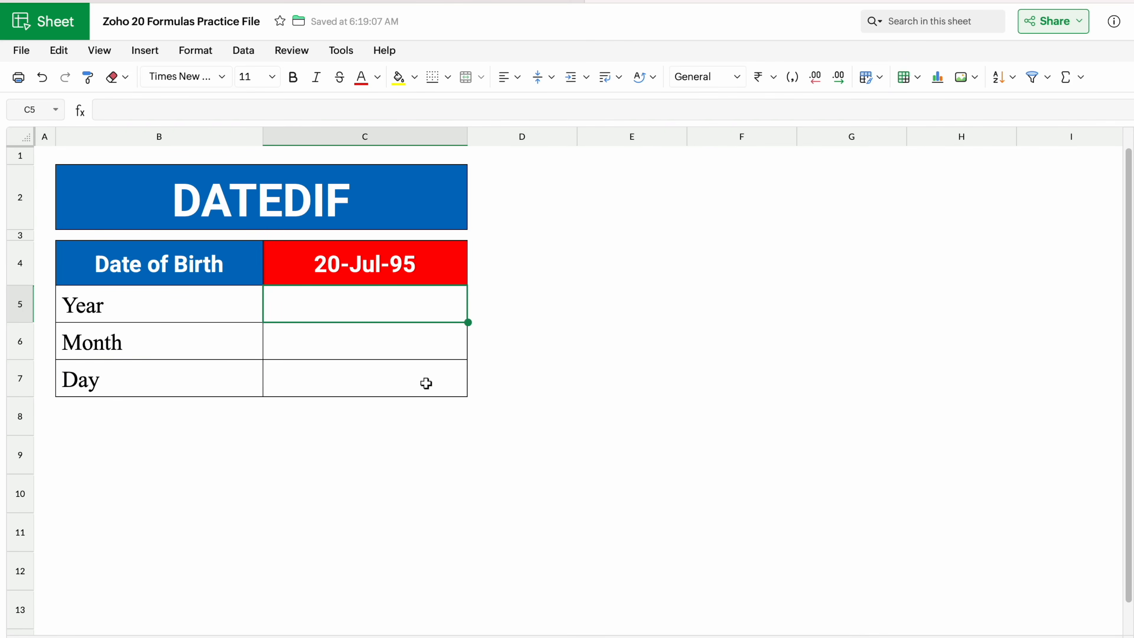
type("=DA")
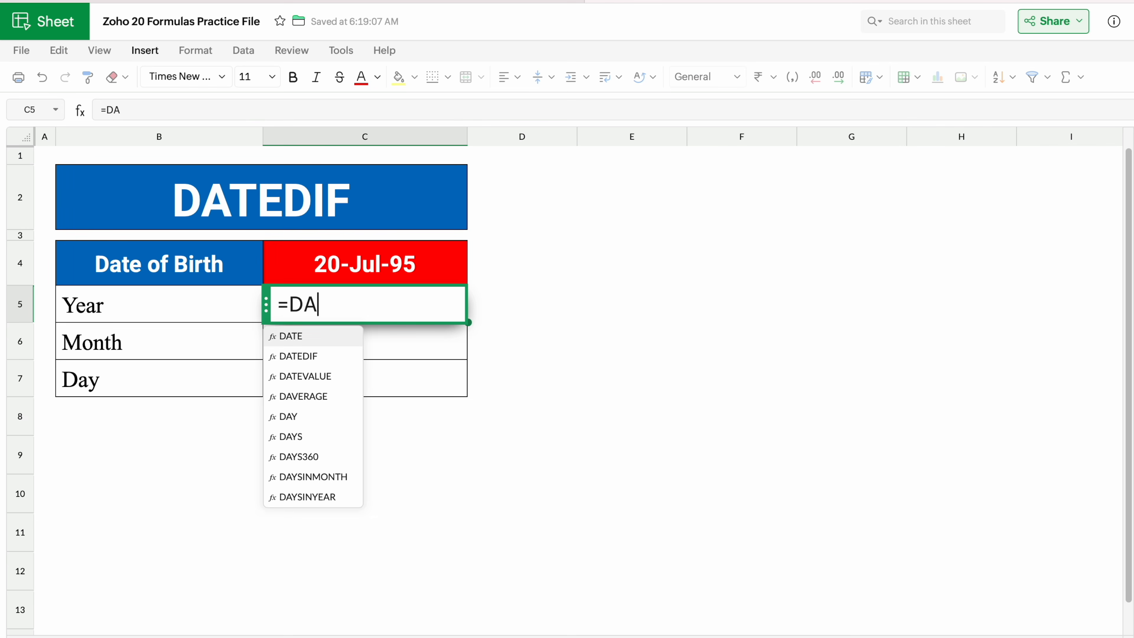
type("TEDIF")
left_click(311, 357)
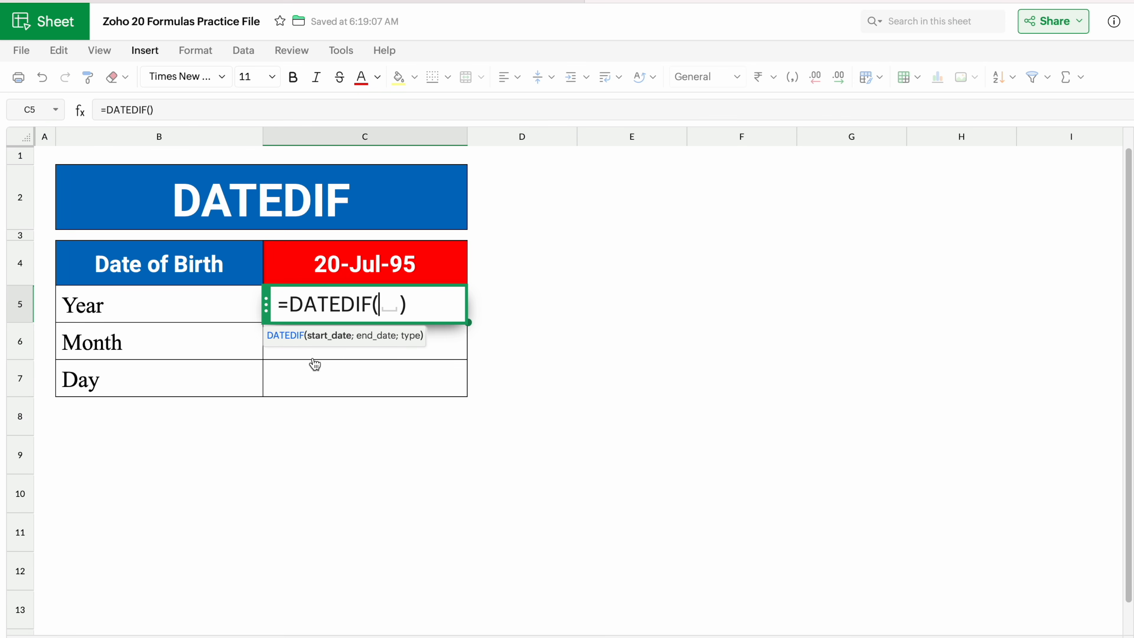
left_click(364, 255)
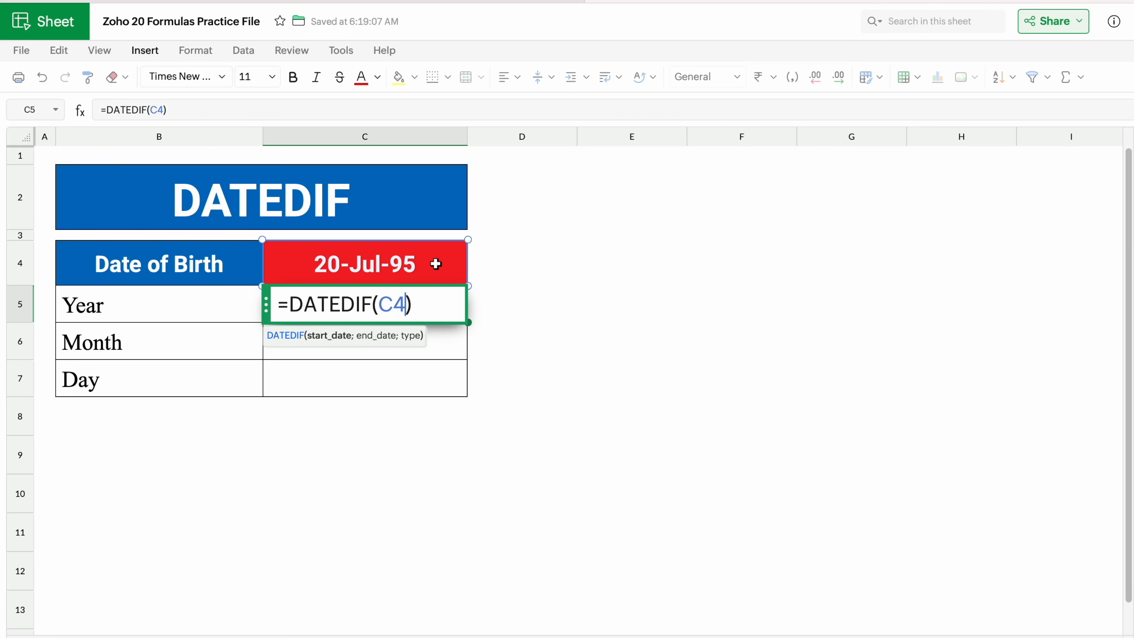
key("F4")
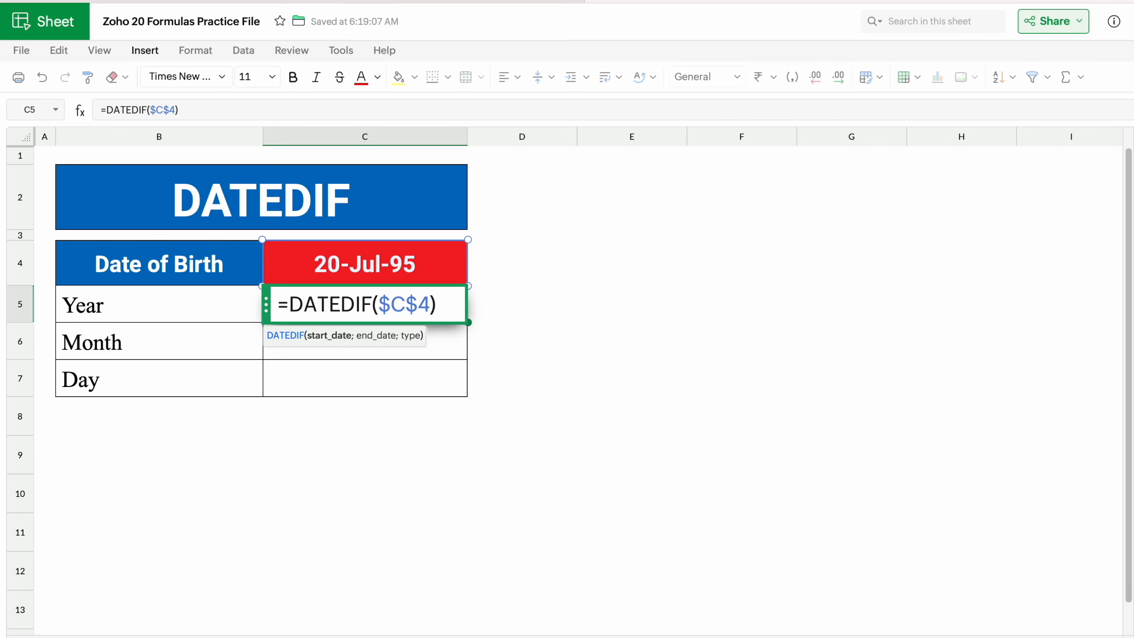
type(",")
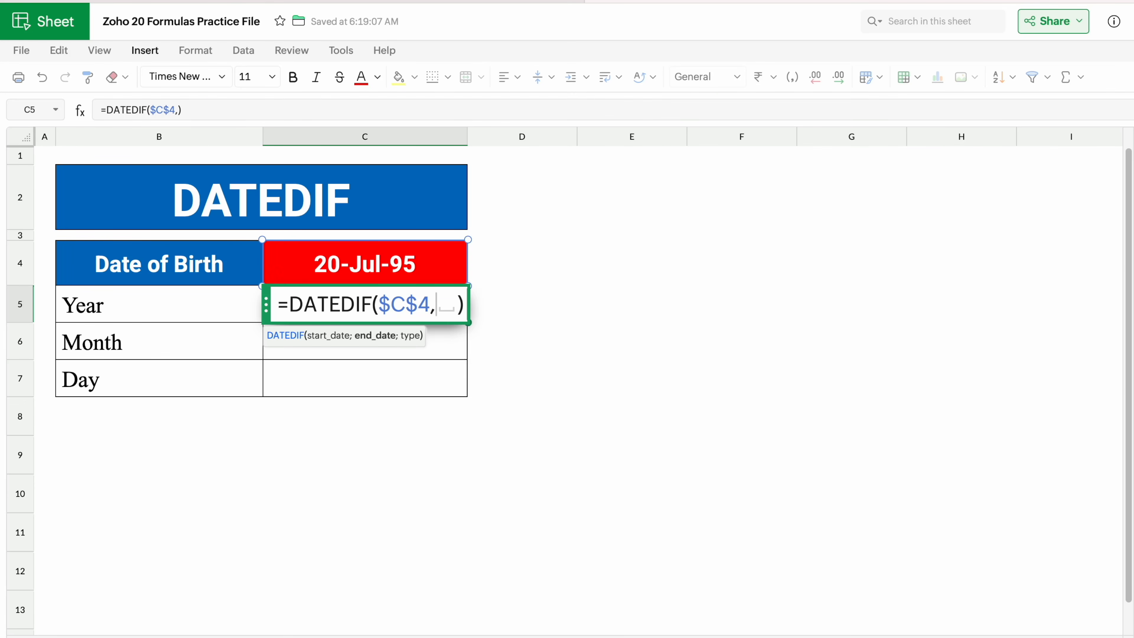
- Complete the DATEDIF formula in C5 with TODAY() as the end date and "Y" as the type
type("TOD")
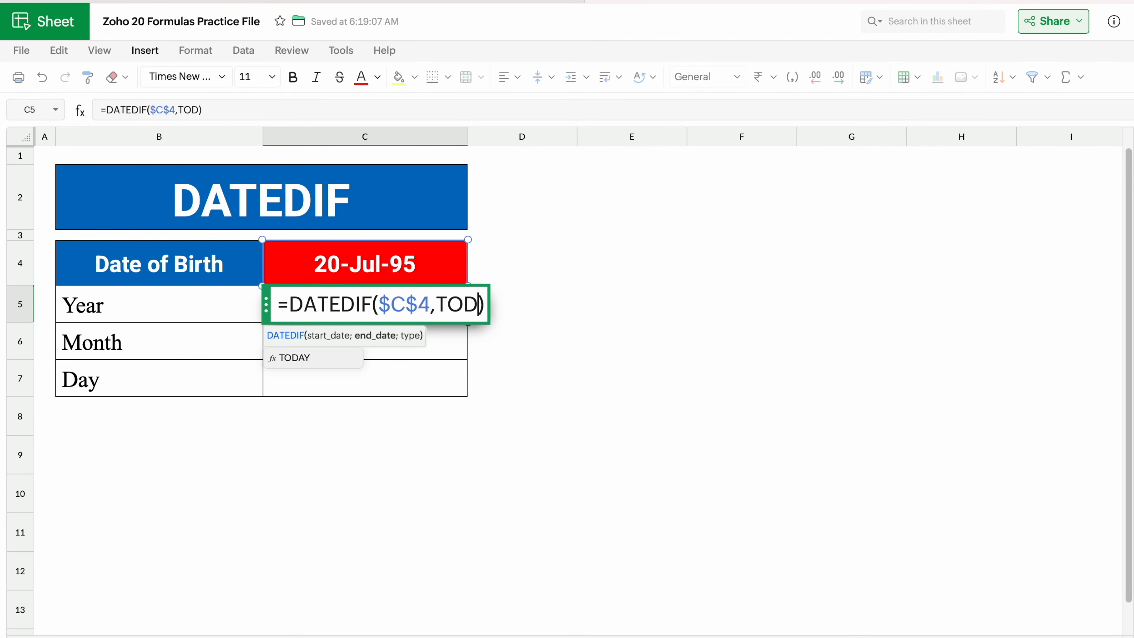
type("AY")
left_click(300, 360)
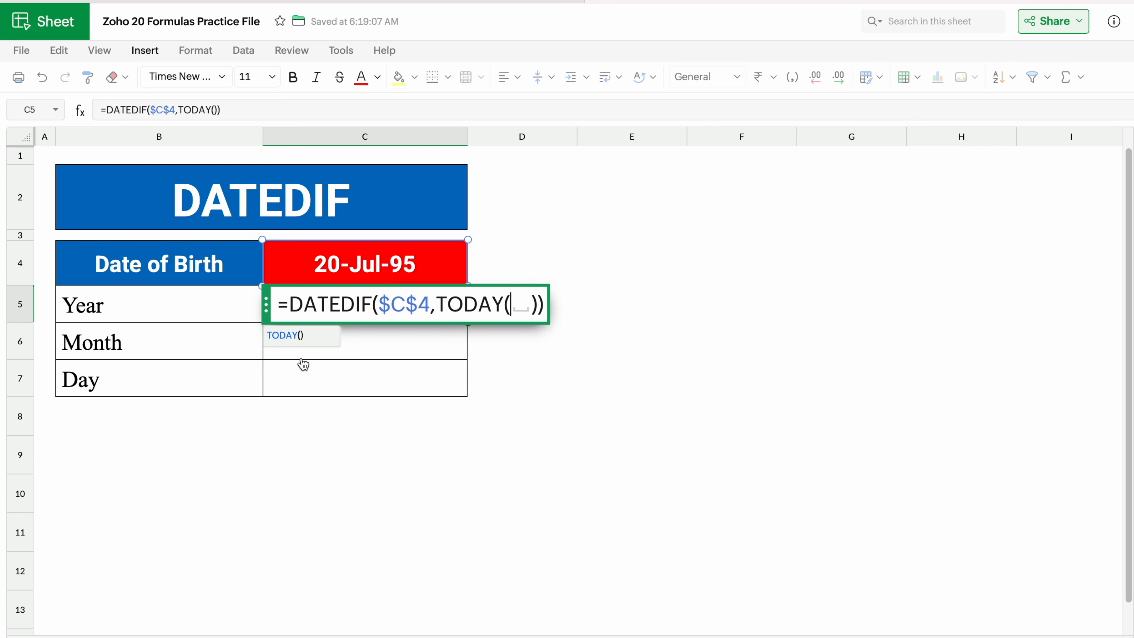
type(")")
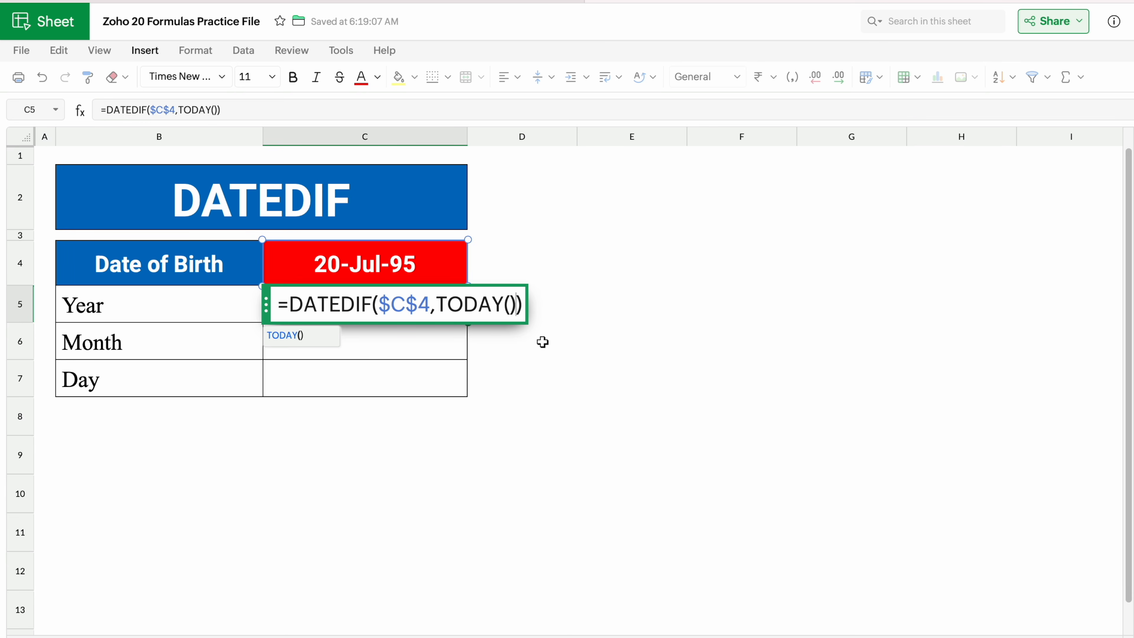
type(",")
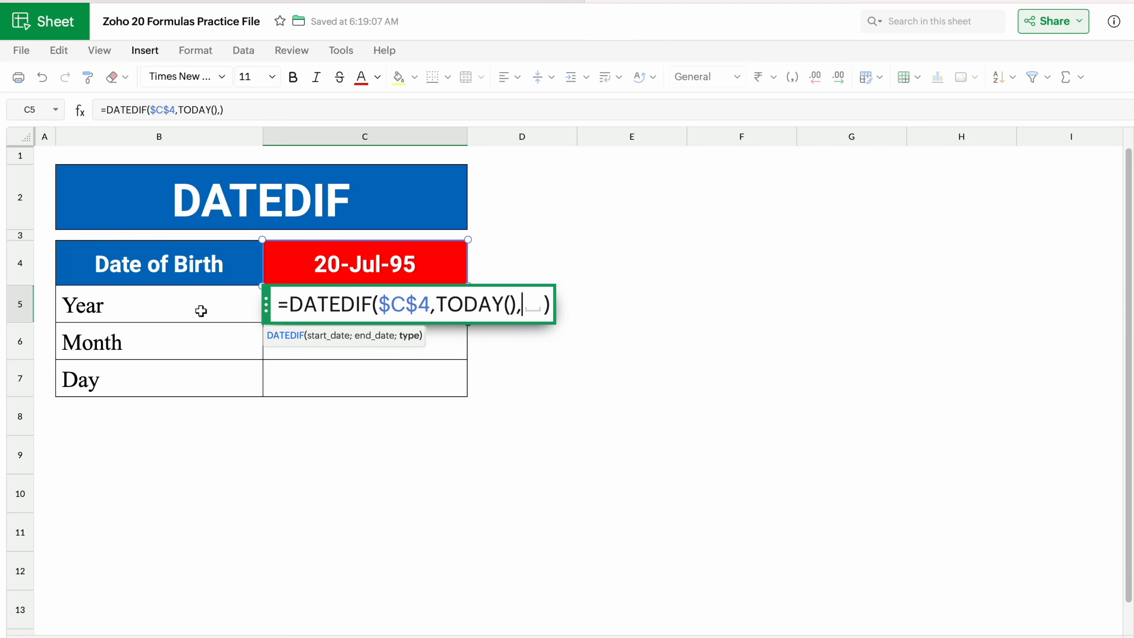
type("\"")
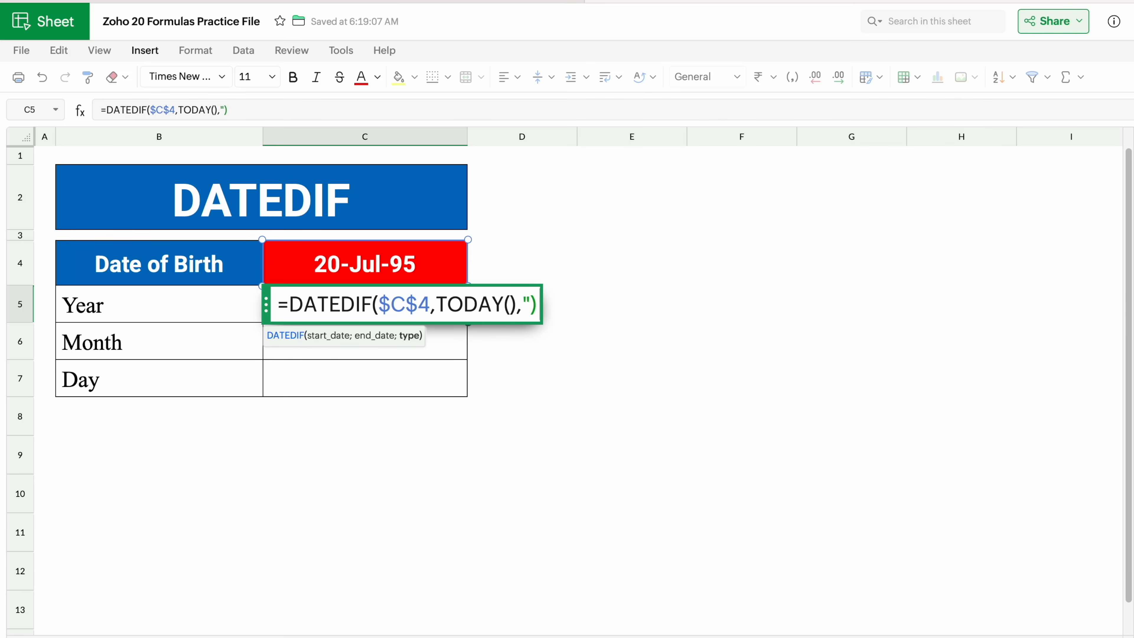
type("Y")
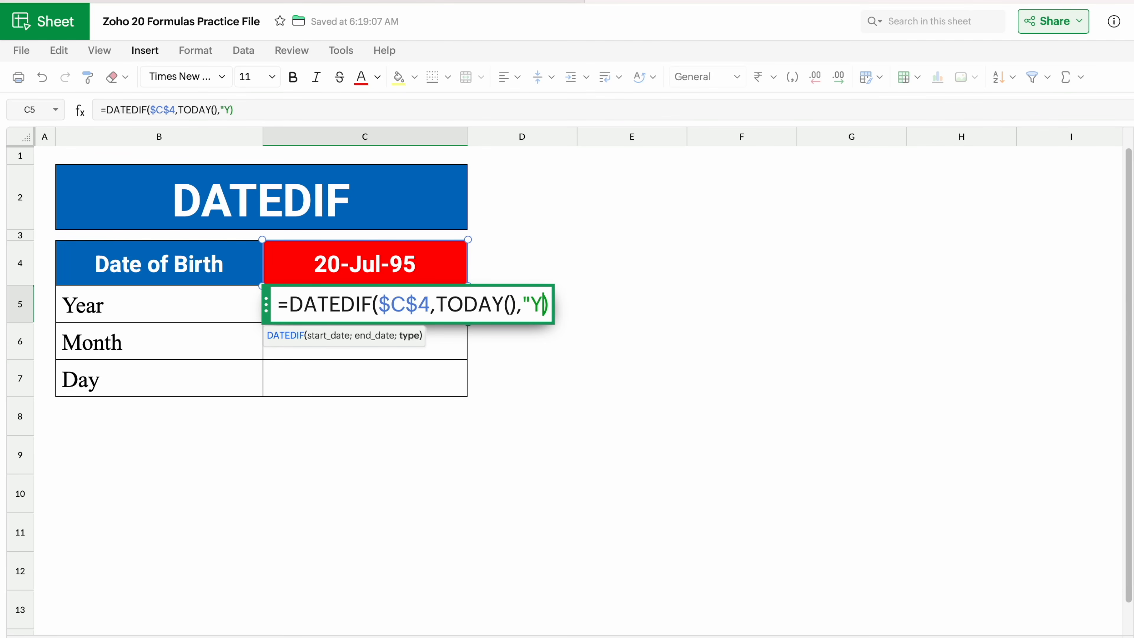
type("\"")
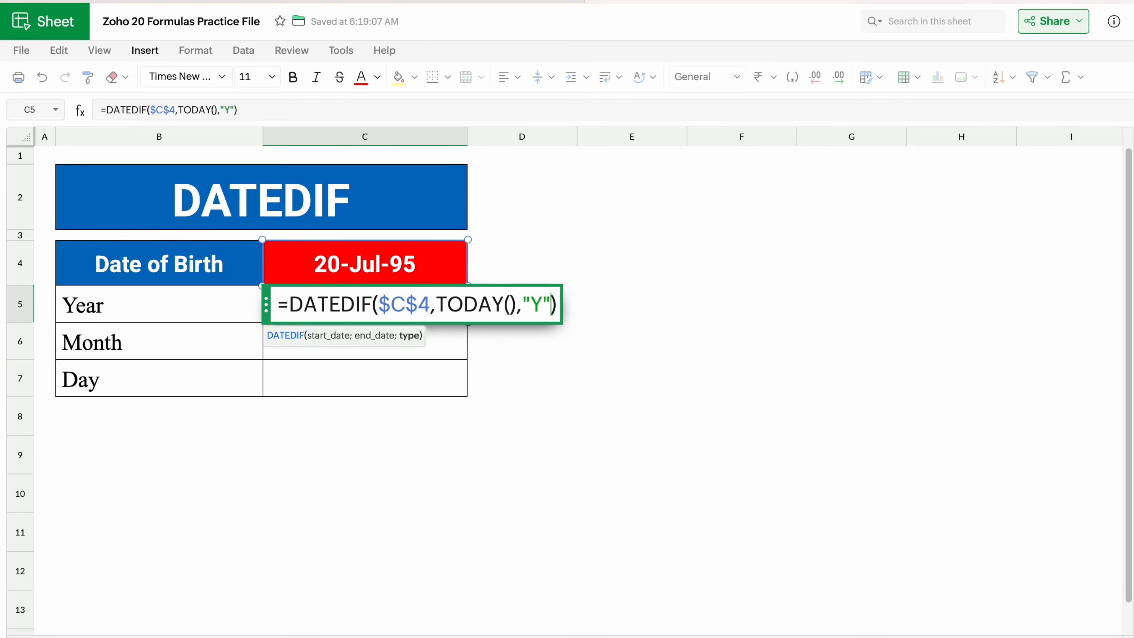
key("Return")
- Fill the Year formula from C5 down to C7 and change the DATEDIF type in C6 to "M" for Month
left_click(314, 306)
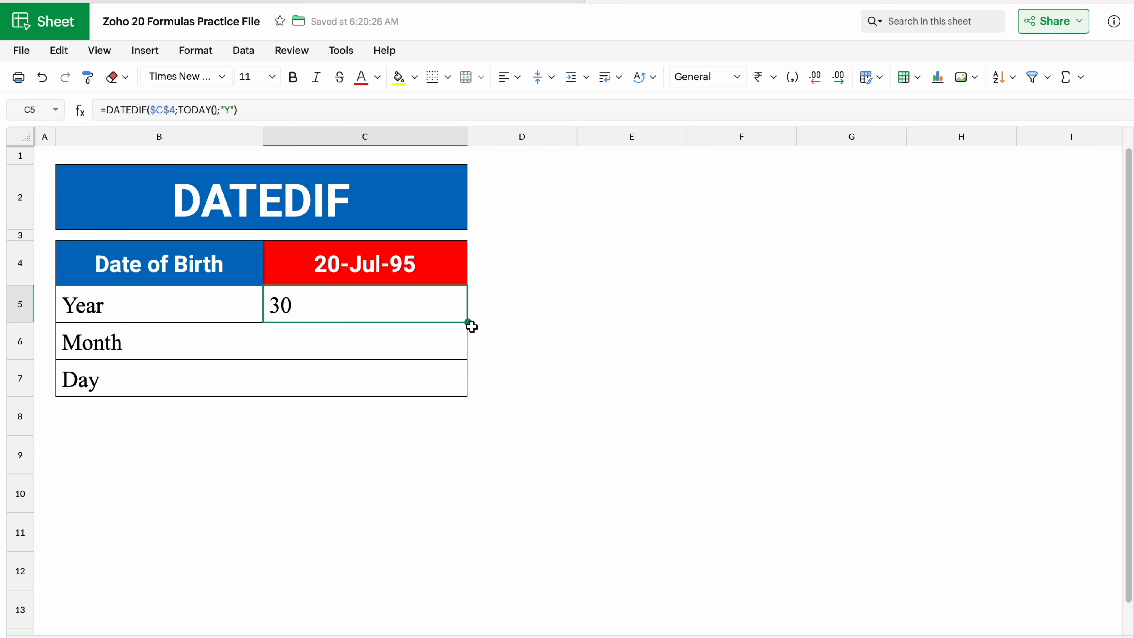
left_click_drag(468, 322, 468, 370)
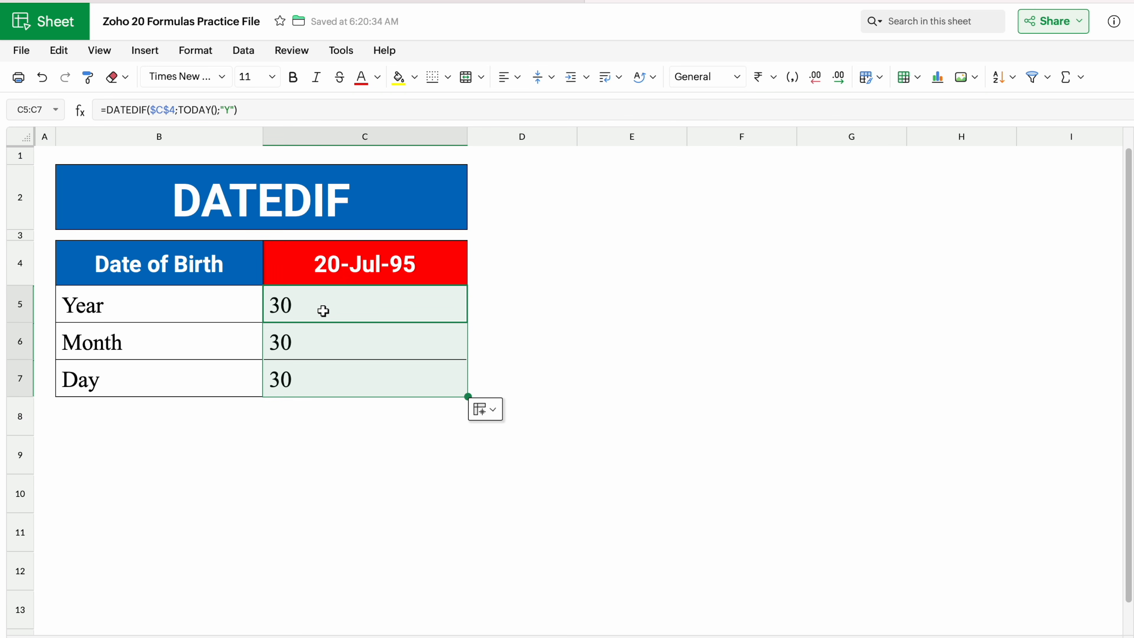
left_click(323, 348)
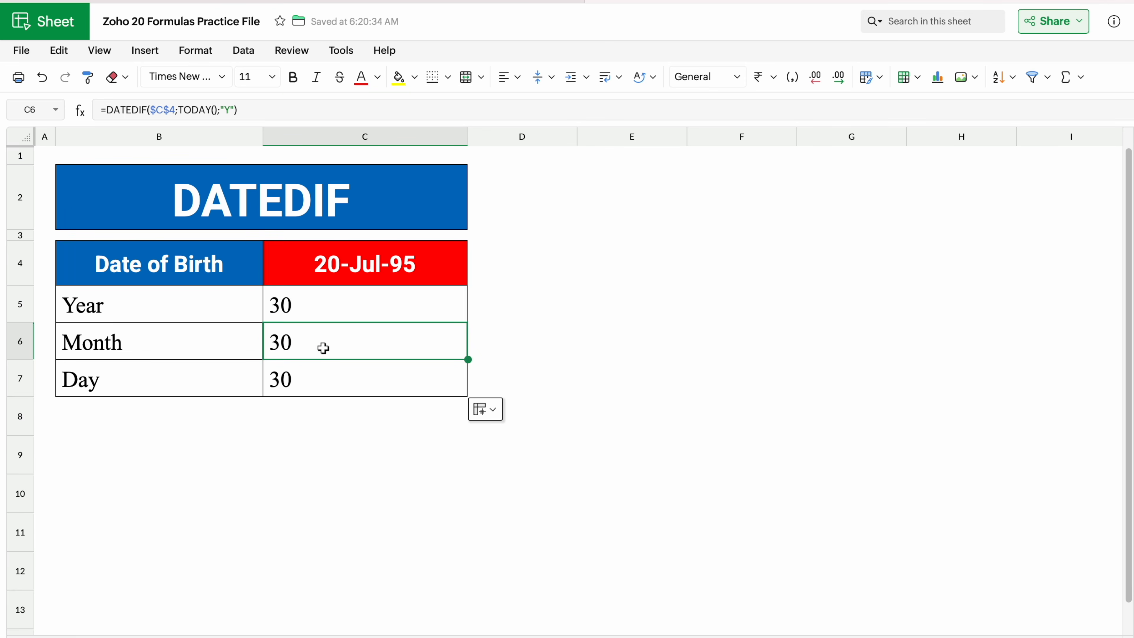
double_click(323, 348)
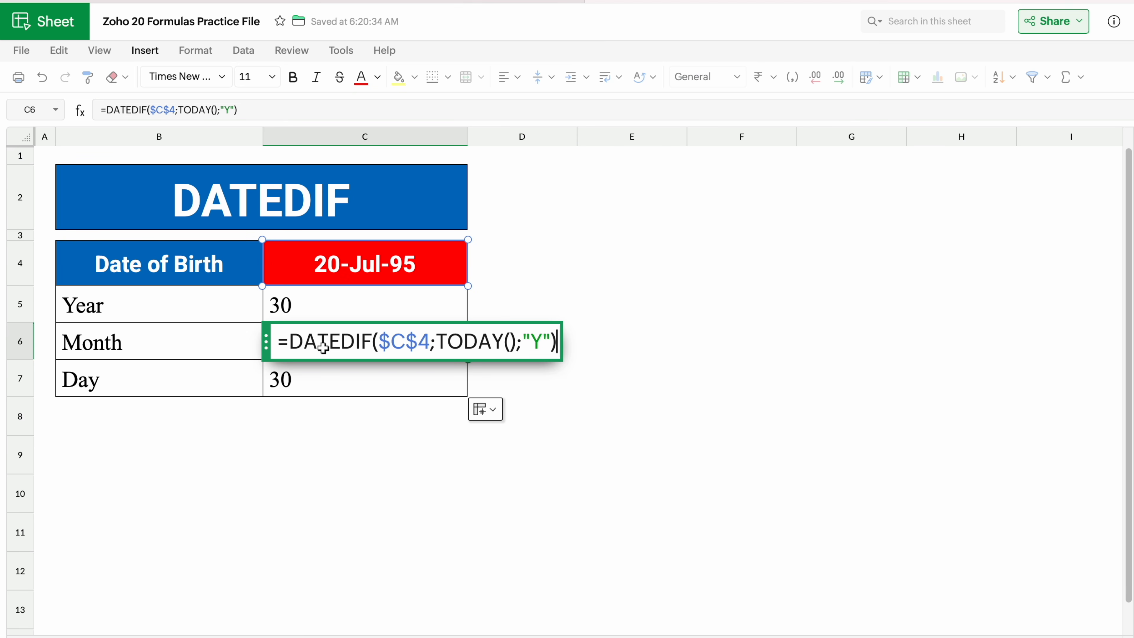
left_click(542, 342)
key("BackSpace")
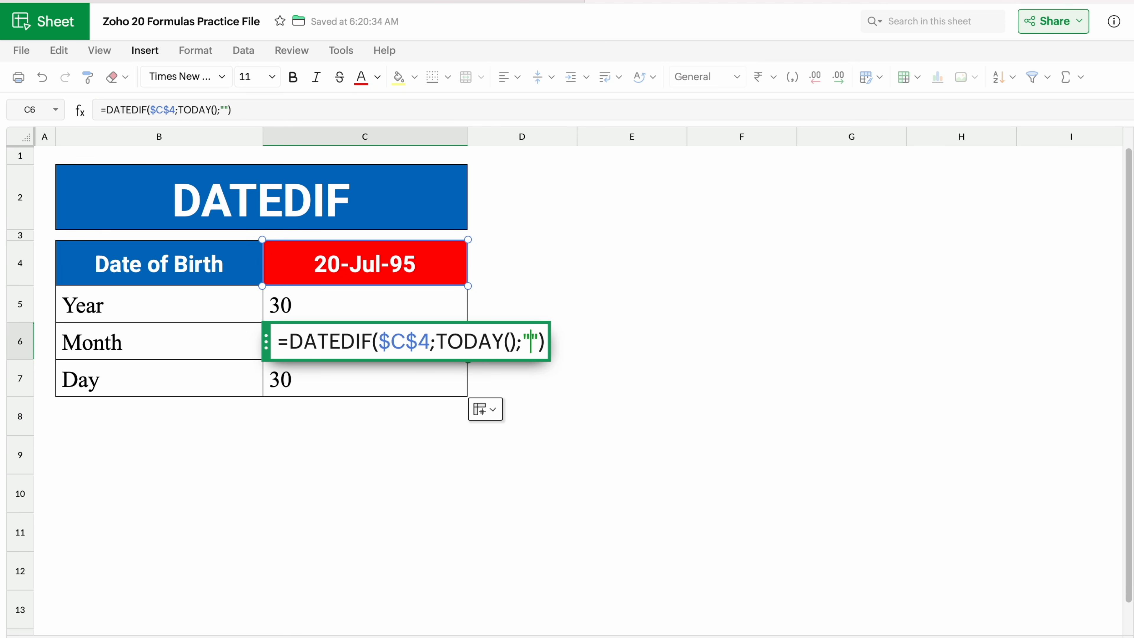
type("M")
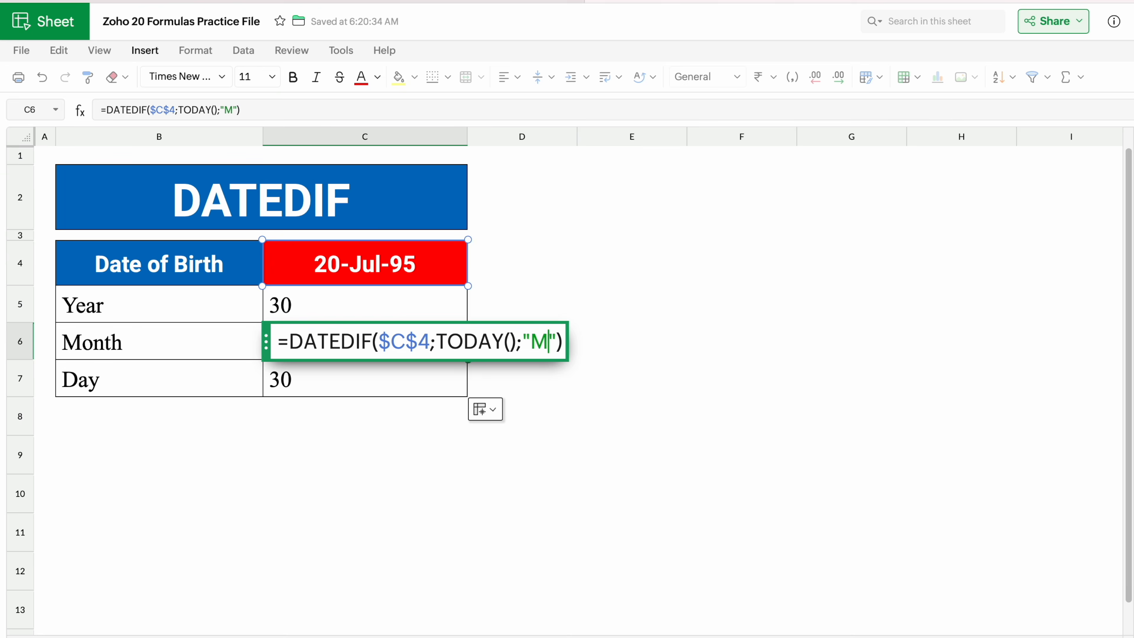
key("Return")
left_click(382, 338)
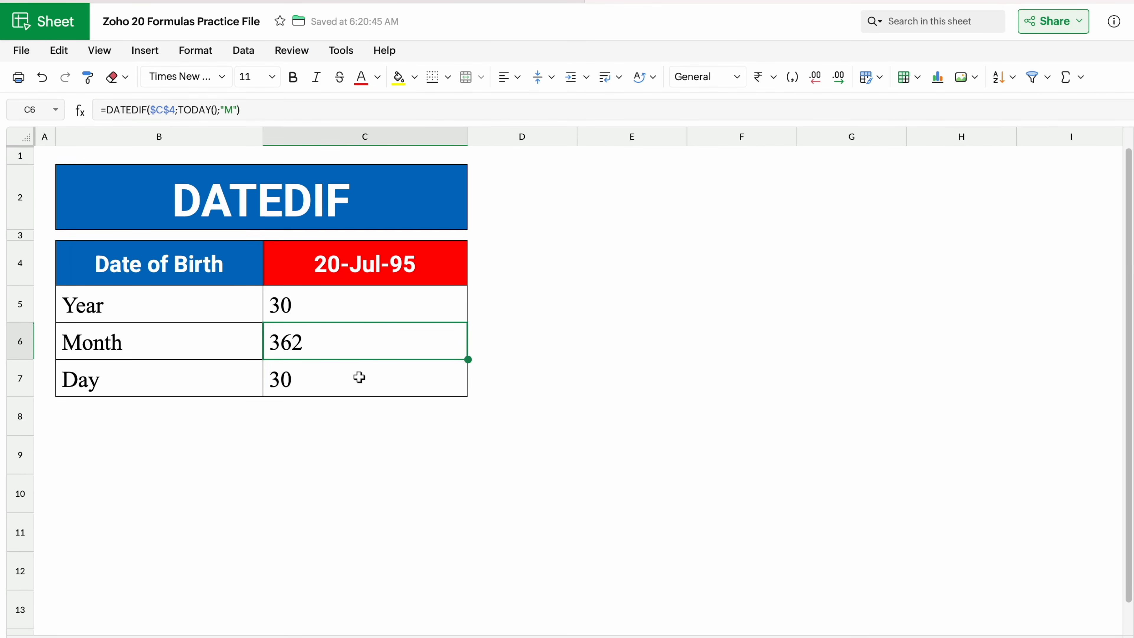
- Change the DATEDIF type in C7 to "D" so the Day row counts days since the date of birth
left_click(371, 376)
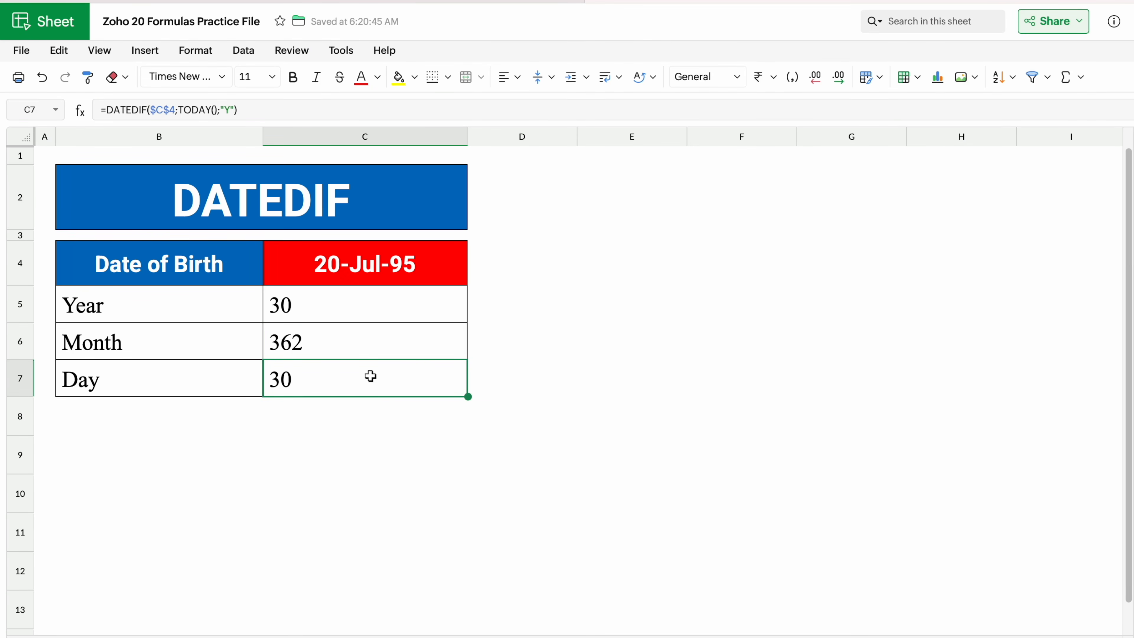
double_click(371, 377)
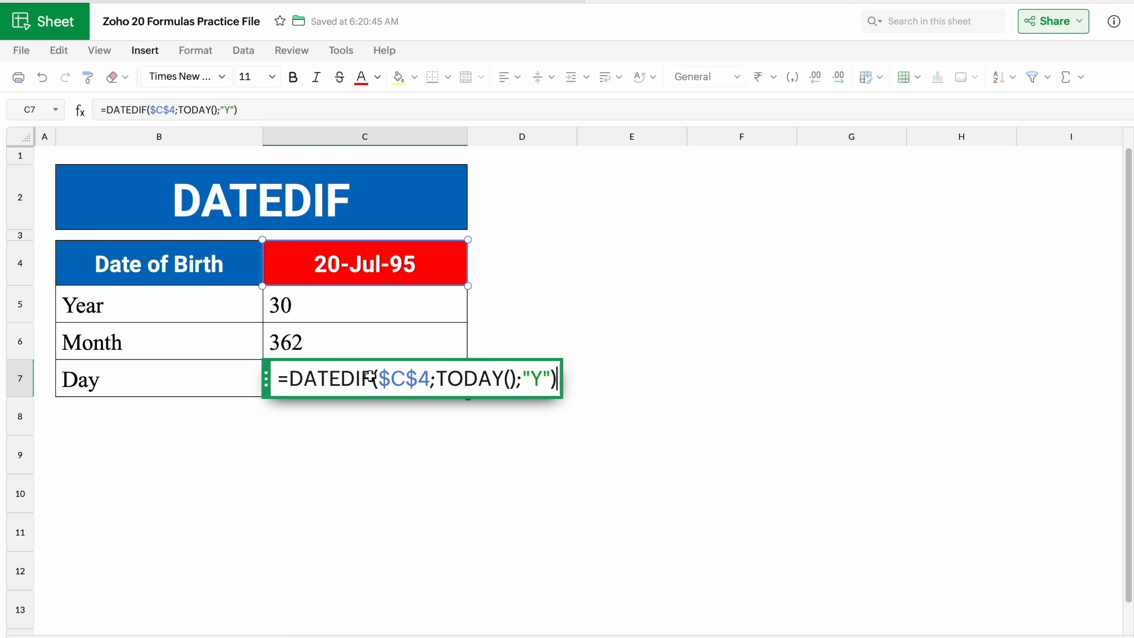
key("Left")
key("Left")
key("BackSpace")
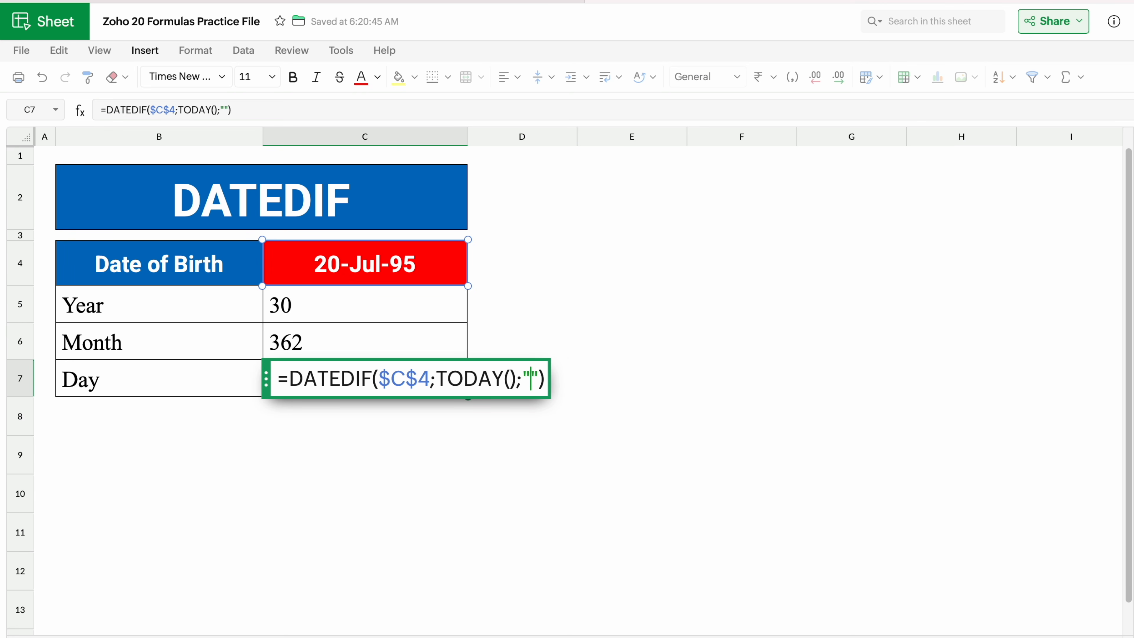
type("D")
key("Return")
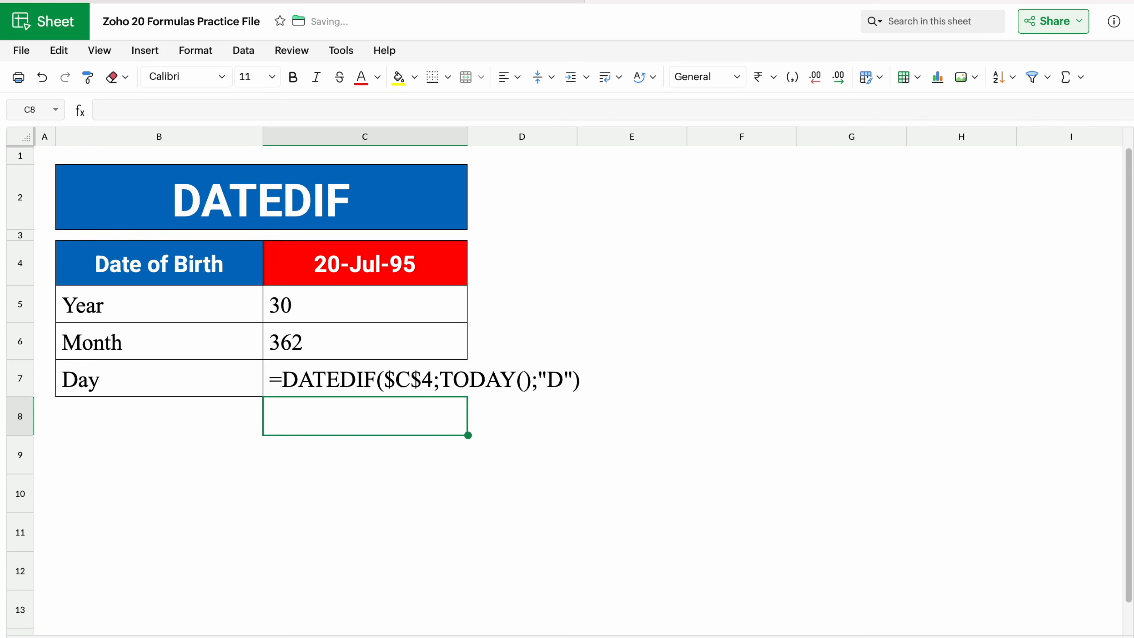
left_click(384, 384)
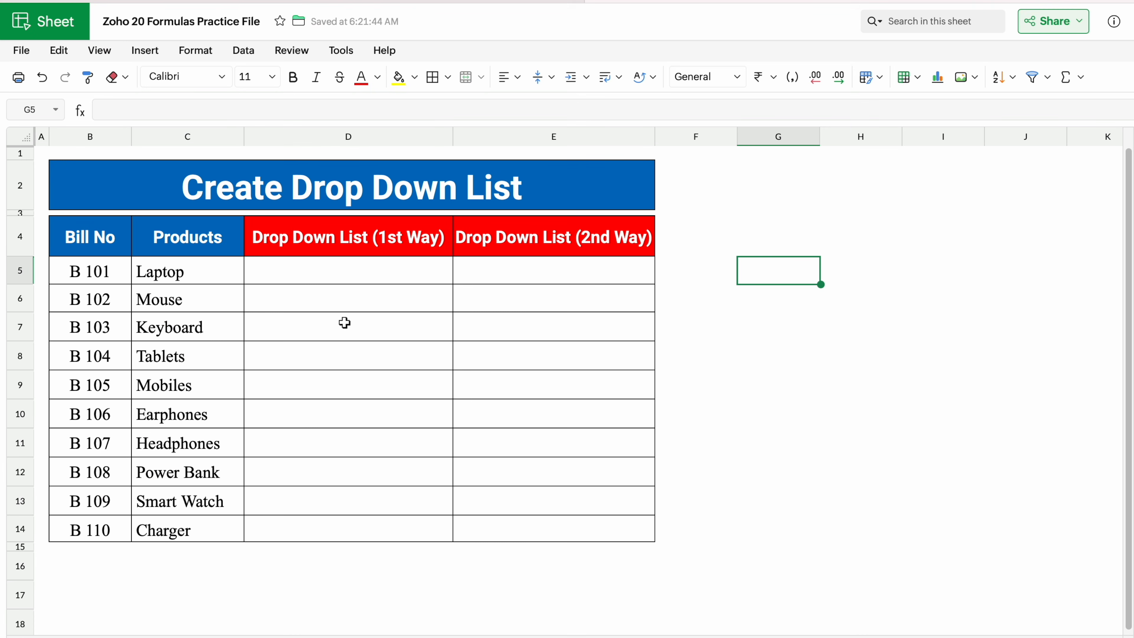
- Copy the product names from Laptop to Charger in C5:C14 on the Create Drop Down List sheet
left_click(212, 269)
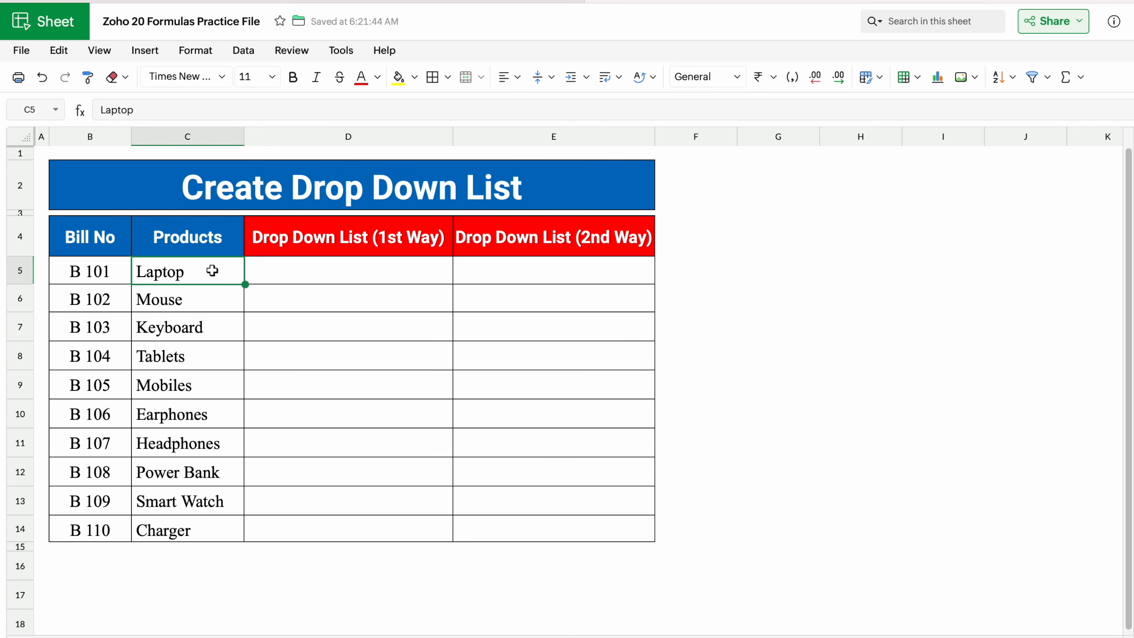
left_click_drag(213, 269, 234, 525)
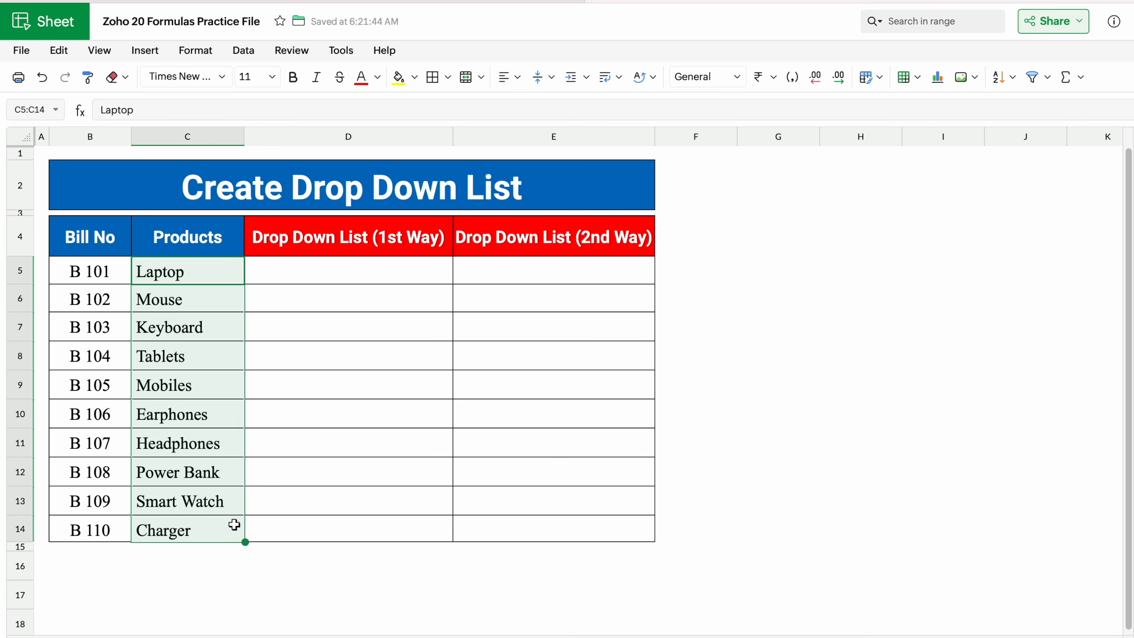
key("ctrl+c")
- Create a data validation and apply it to the 1st Way cells D5:D14 instead of the product cells
left_click(243, 51)
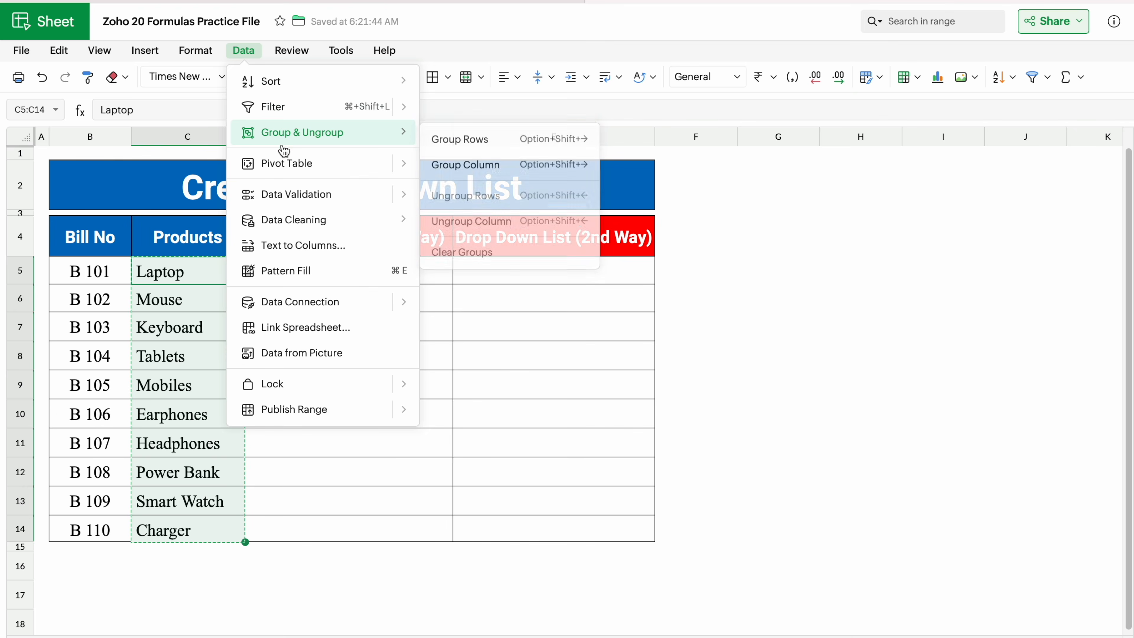
mouse_move(293, 197)
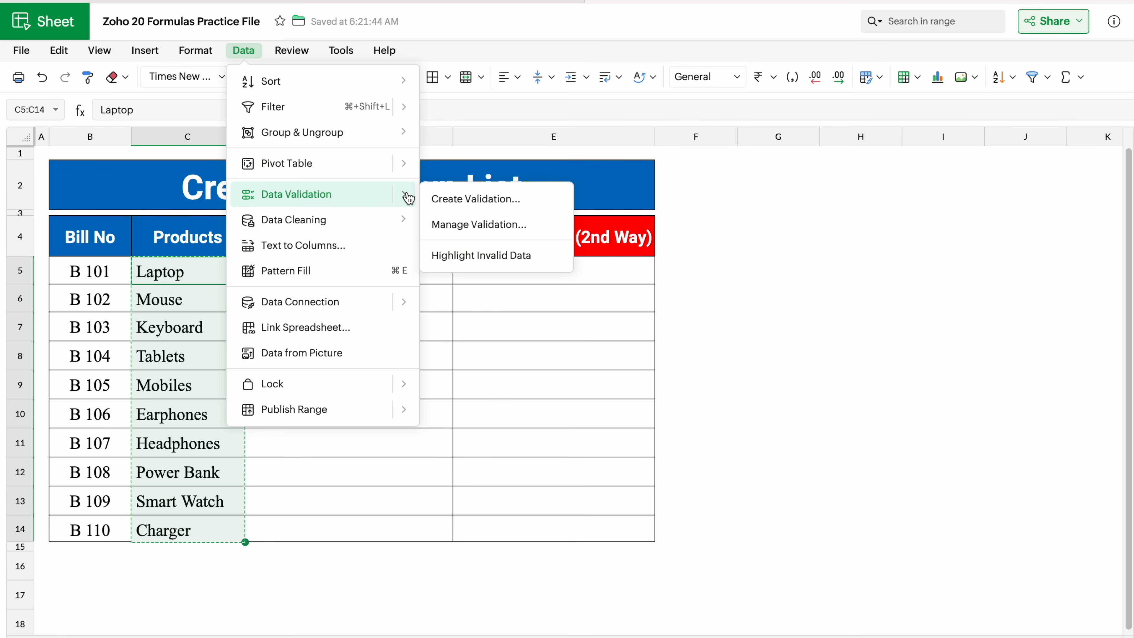
left_click(459, 199)
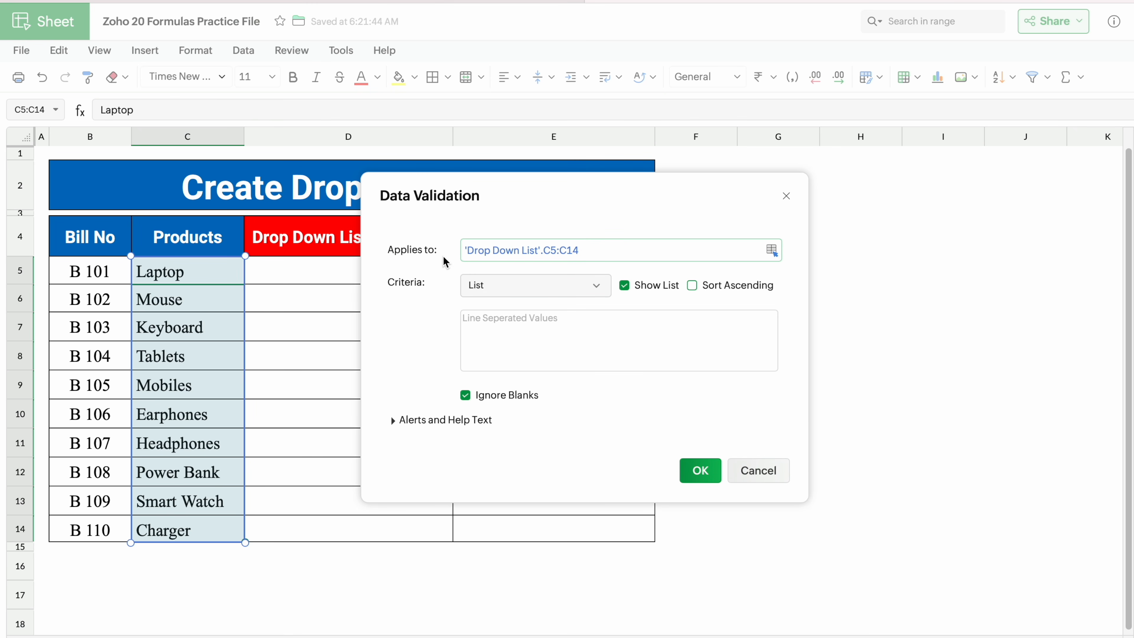
left_click_drag(534, 190, 679, 194)
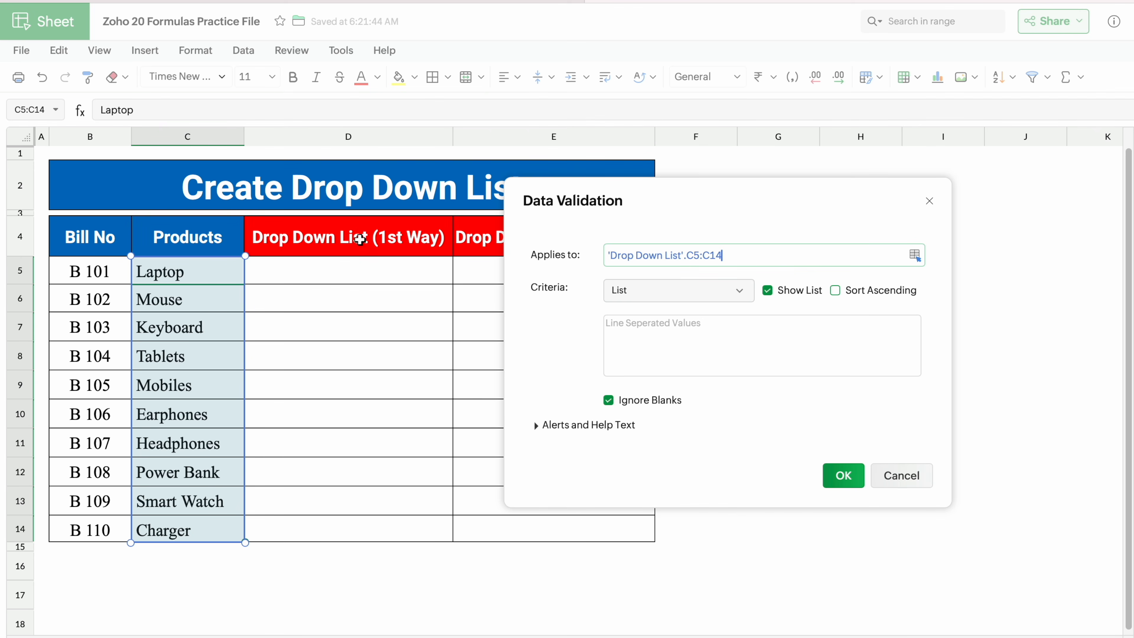
left_click_drag(766, 254, 608, 258)
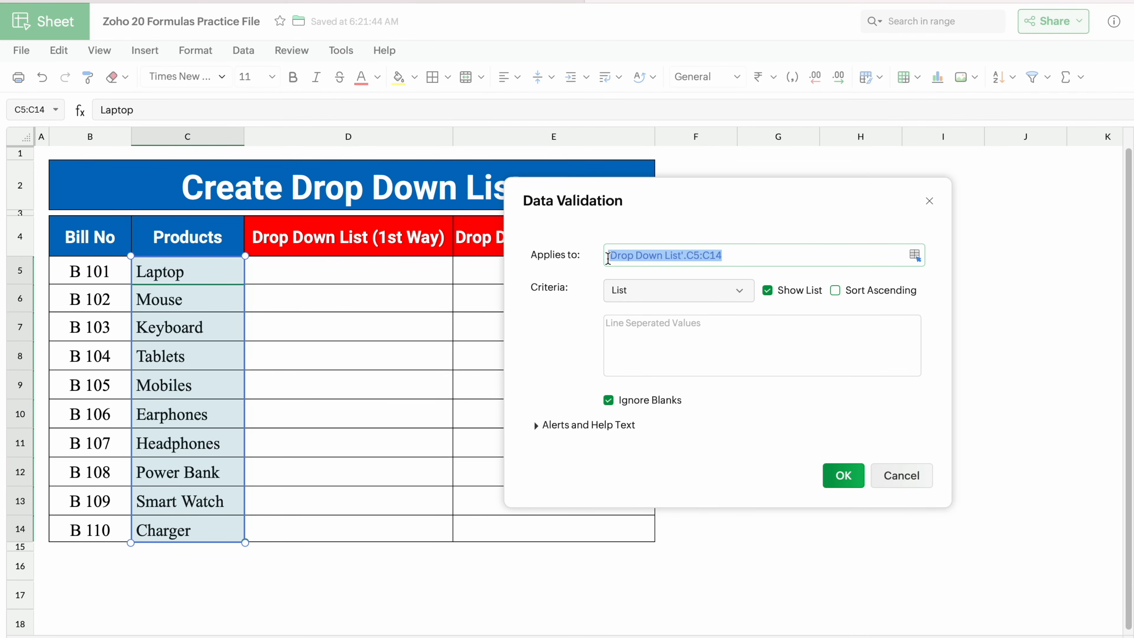
key("BackSpace")
left_click(361, 268)
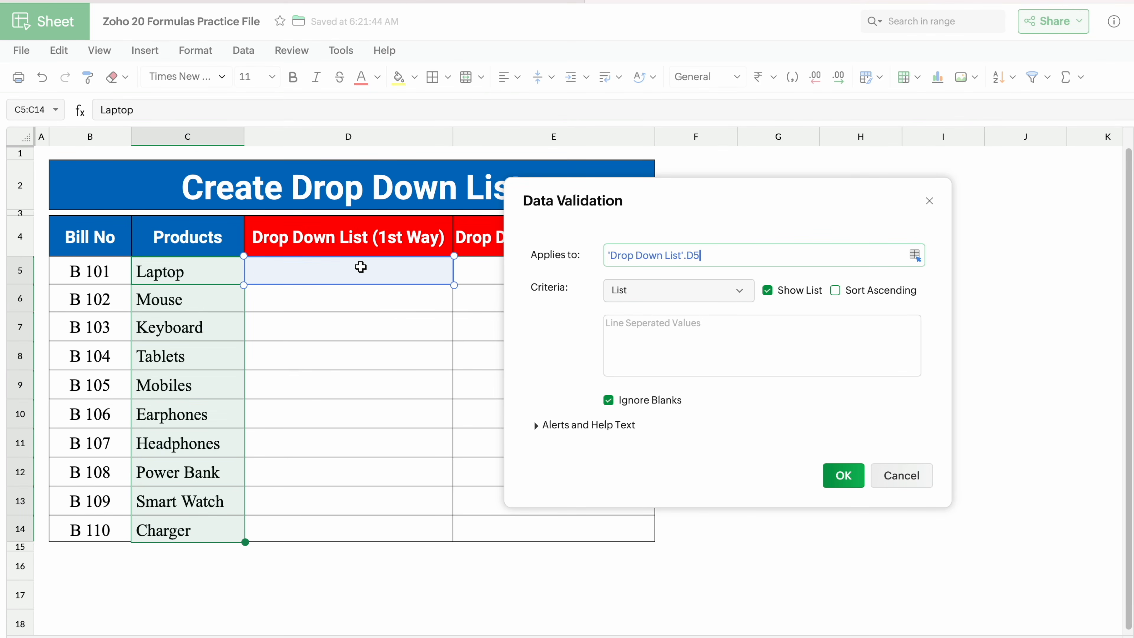
left_click_drag(360, 267, 374, 525)
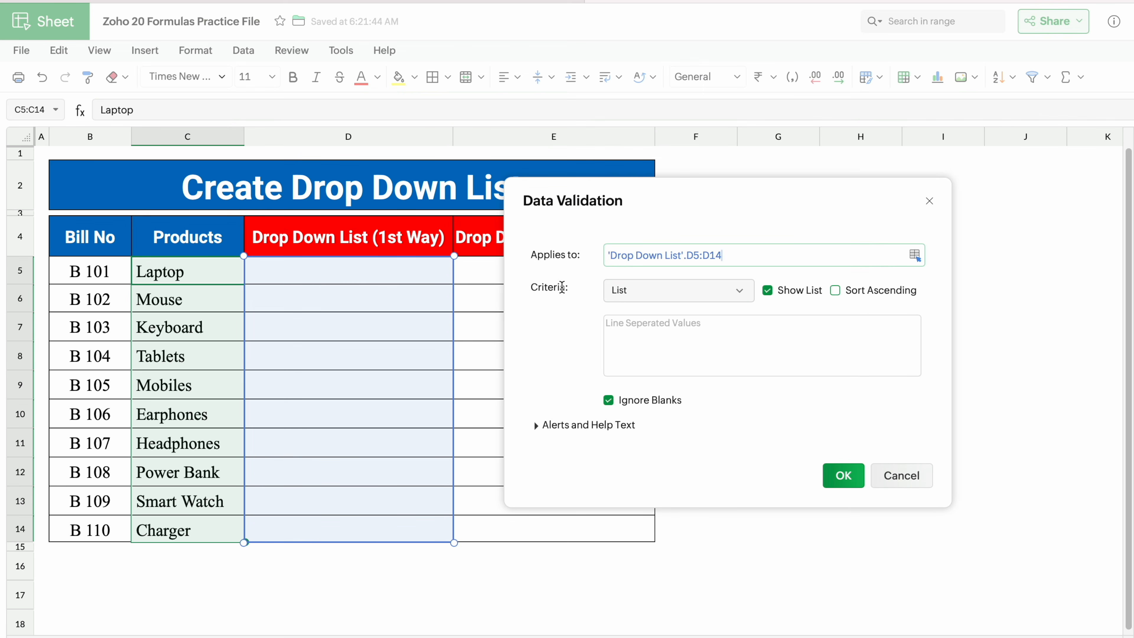
- Paste the copied product names as the List criteria values, apply the validation, and check the drop-down list in D5
left_click(639, 328)
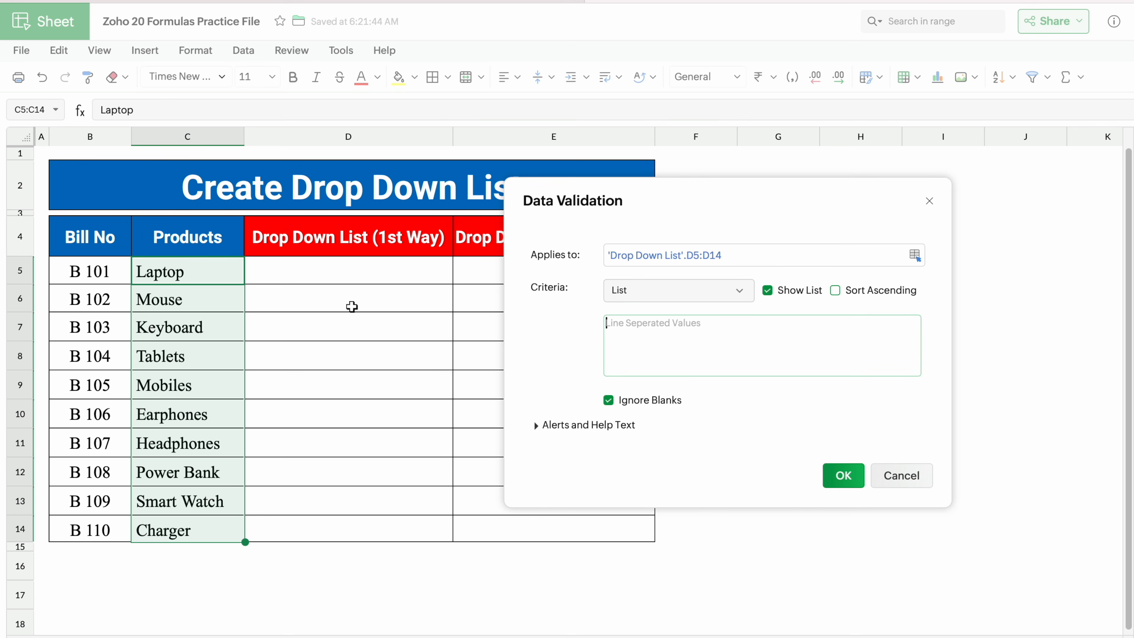
key("ctrl+v")
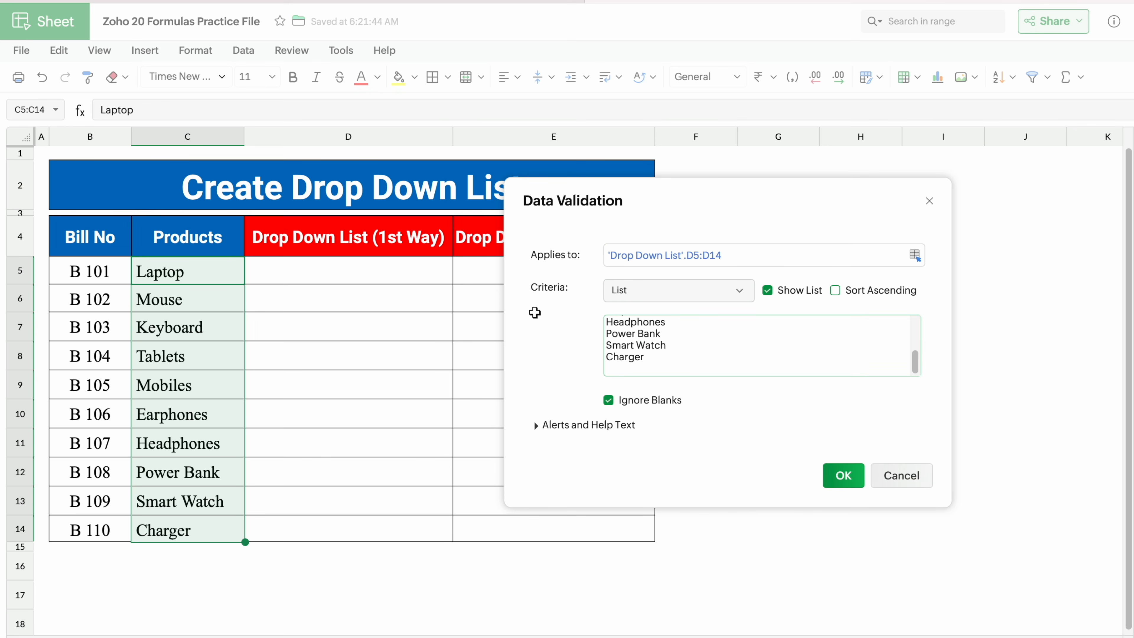
scroll(914, 357, "up", 3)
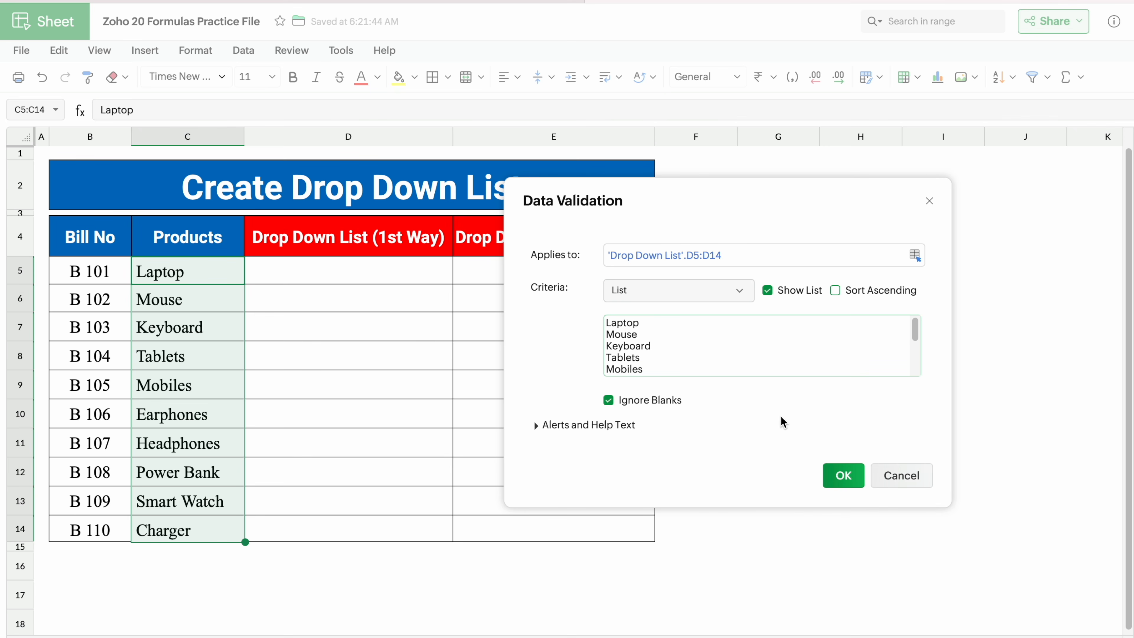
left_click(842, 476)
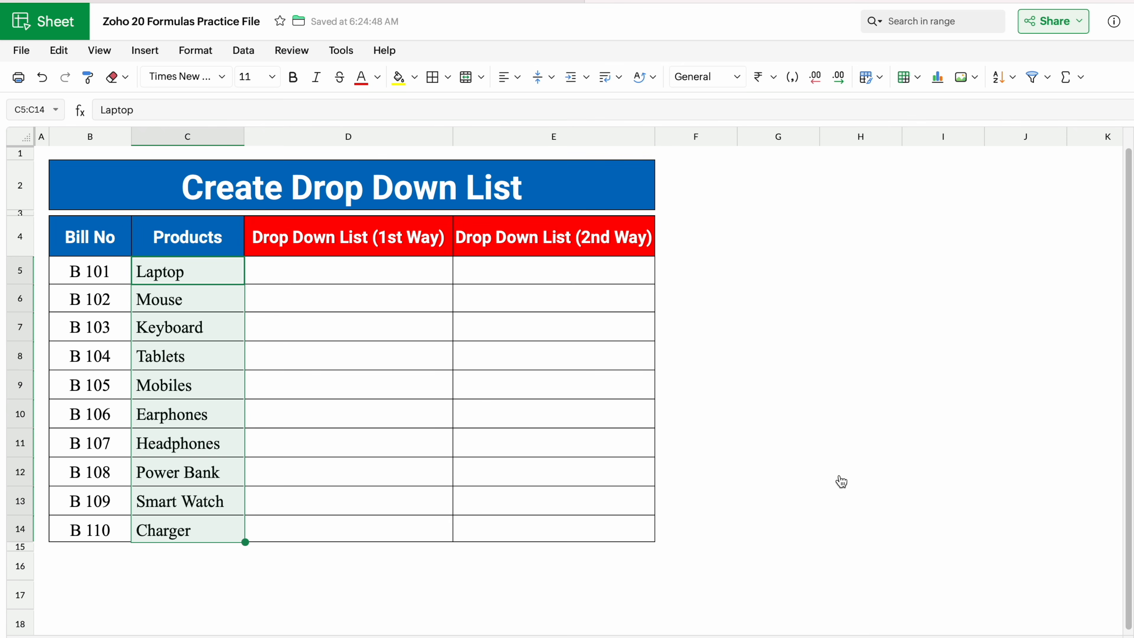
left_click(417, 273)
left_click(462, 263)
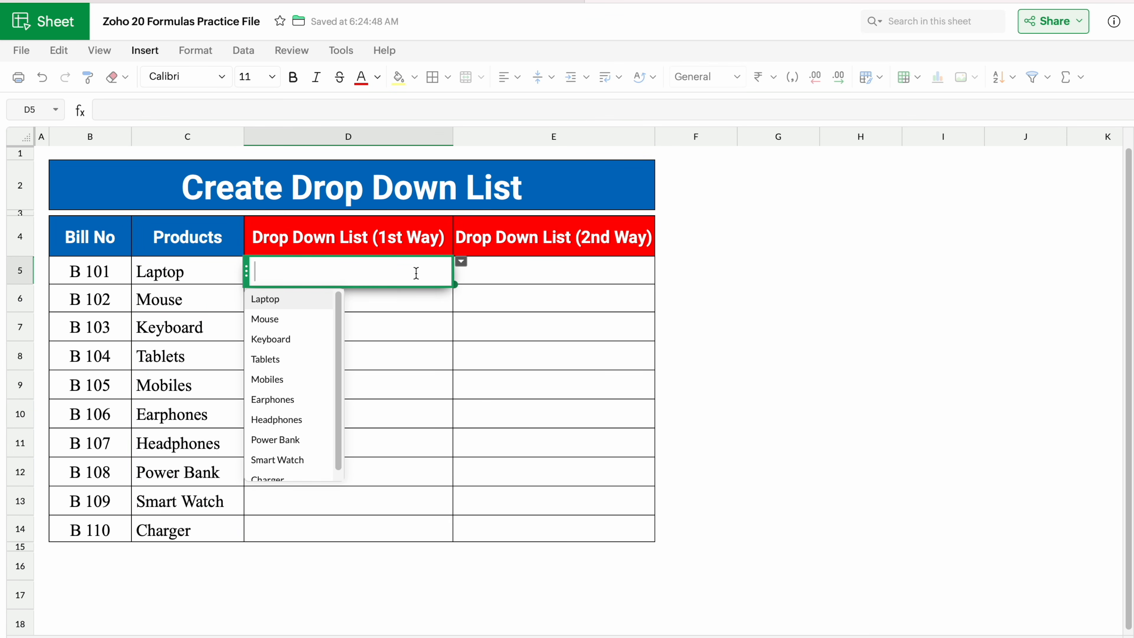
left_click(394, 304)
- Start a new data validation for the 2nd Way cells E5:E14
left_click(531, 269)
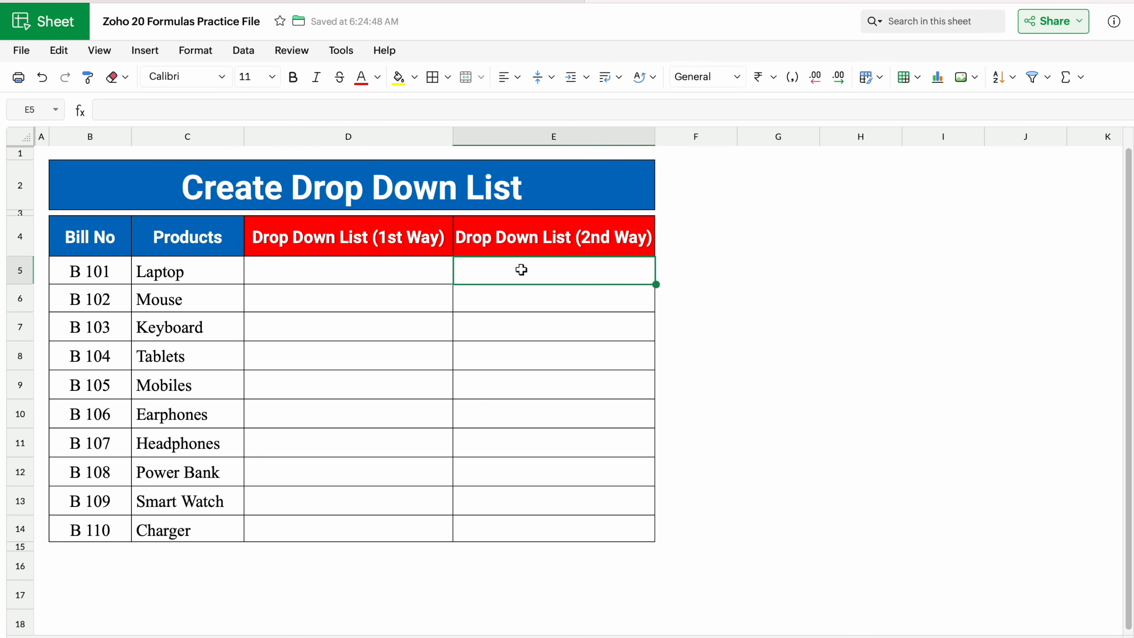
left_click_drag(533, 269, 535, 520)
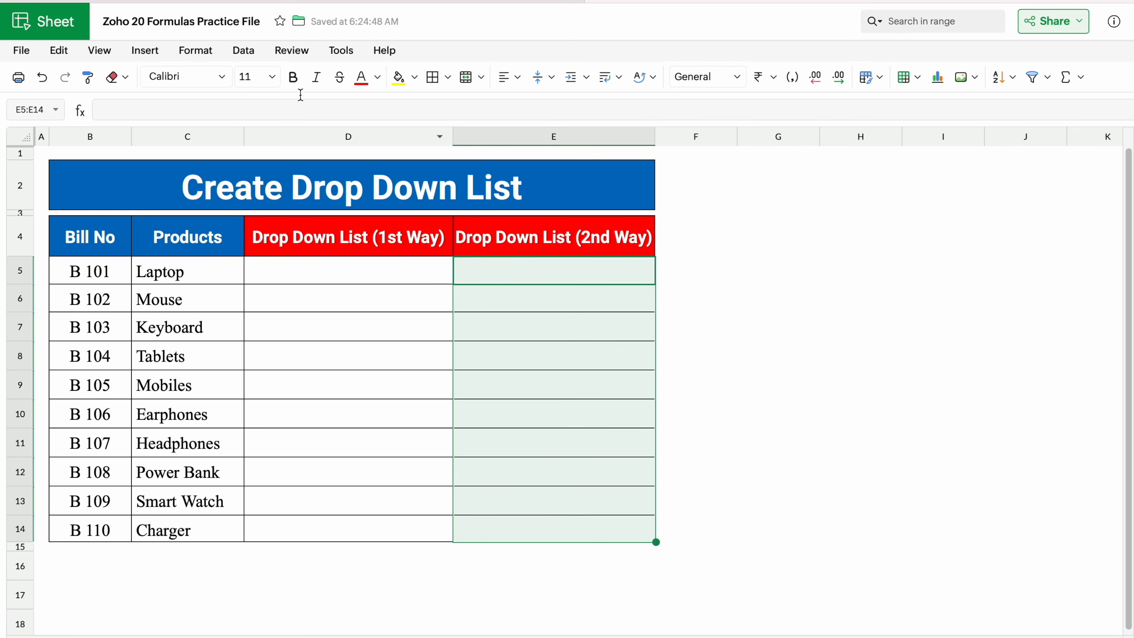
left_click(244, 51)
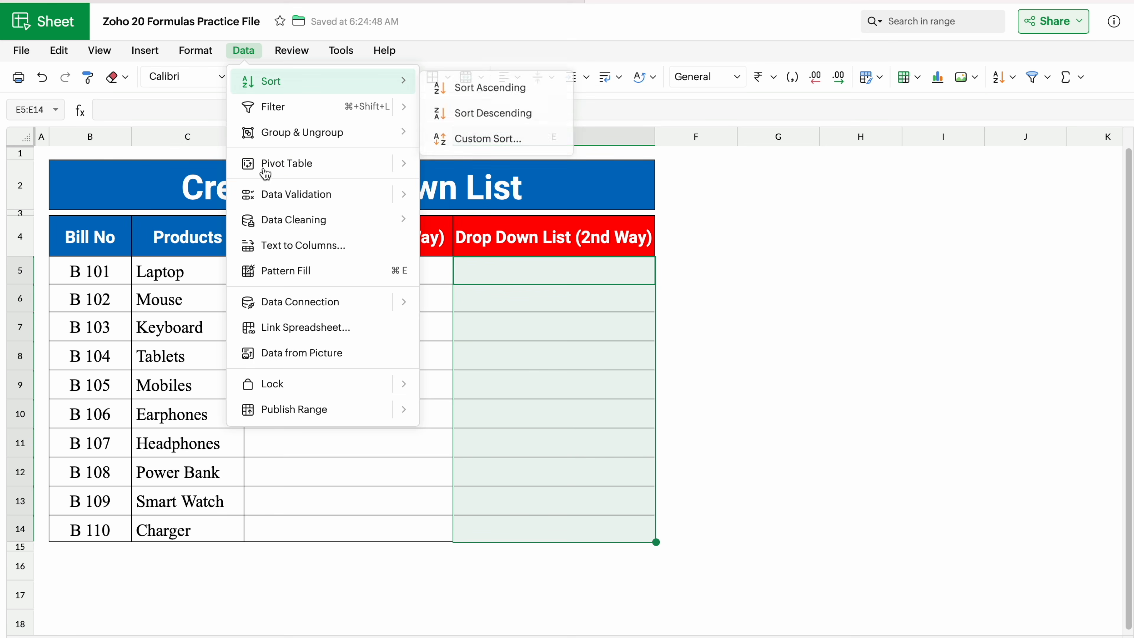
mouse_move(272, 195)
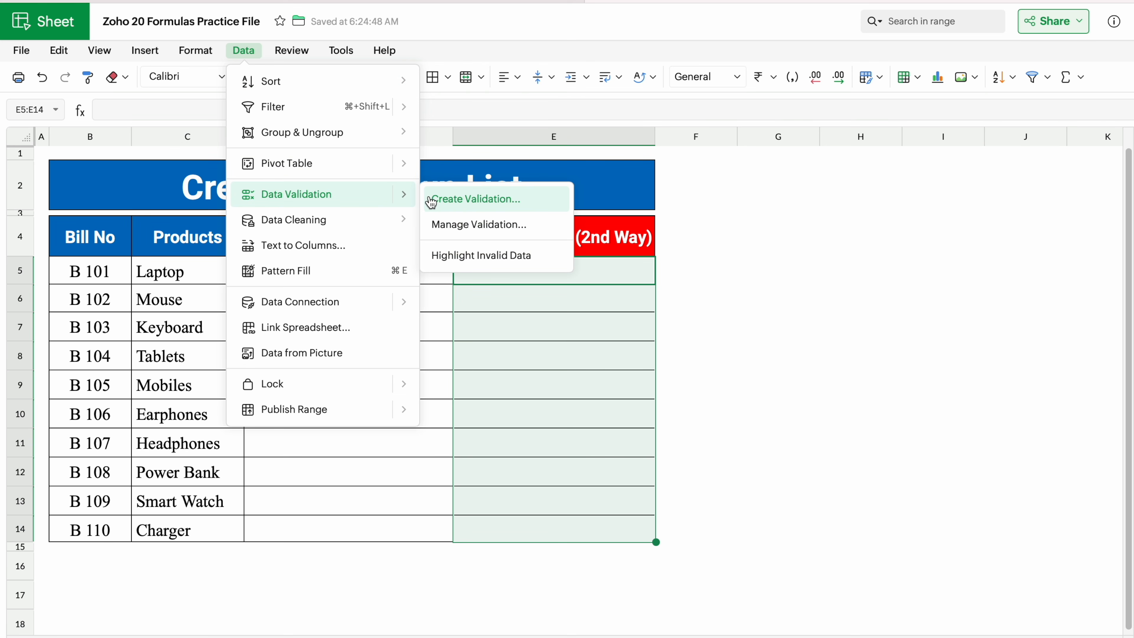
left_click(454, 199)
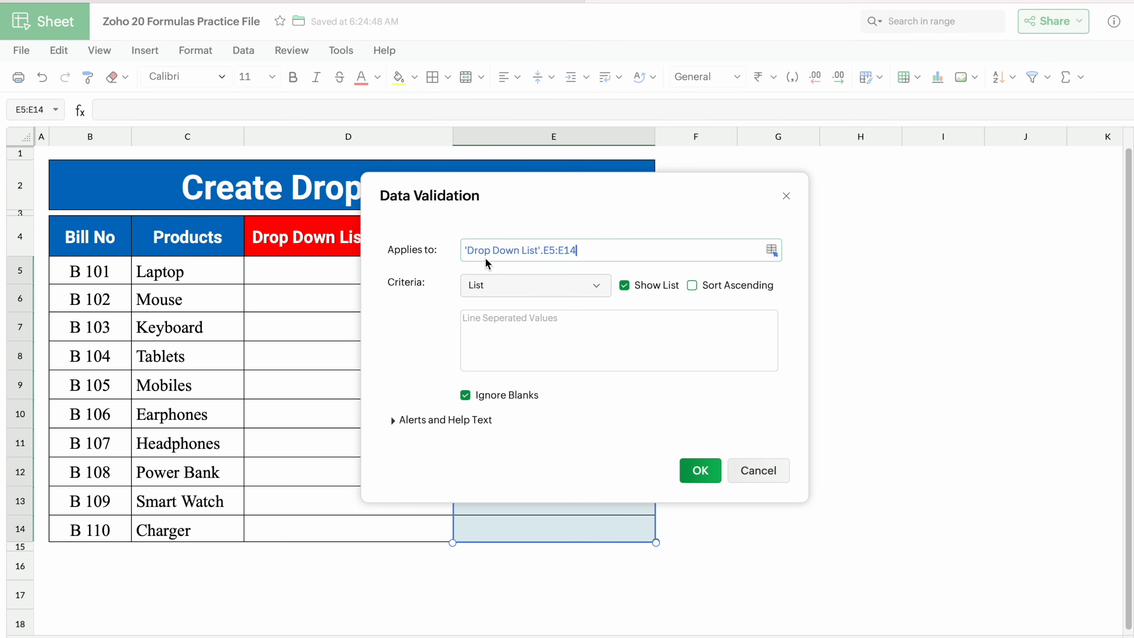
left_click_drag(605, 194, 781, 203)
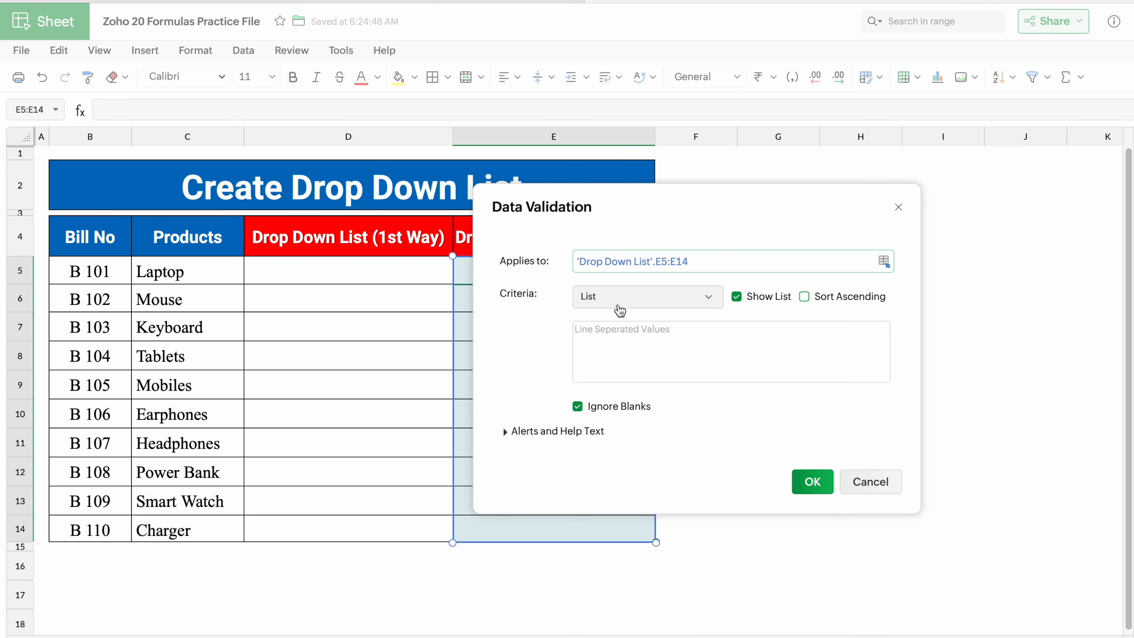
- Set the criteria to Cell range with source $C$5:$C$14, apply the validation, and check the drop-down list in E5
left_click(709, 300)
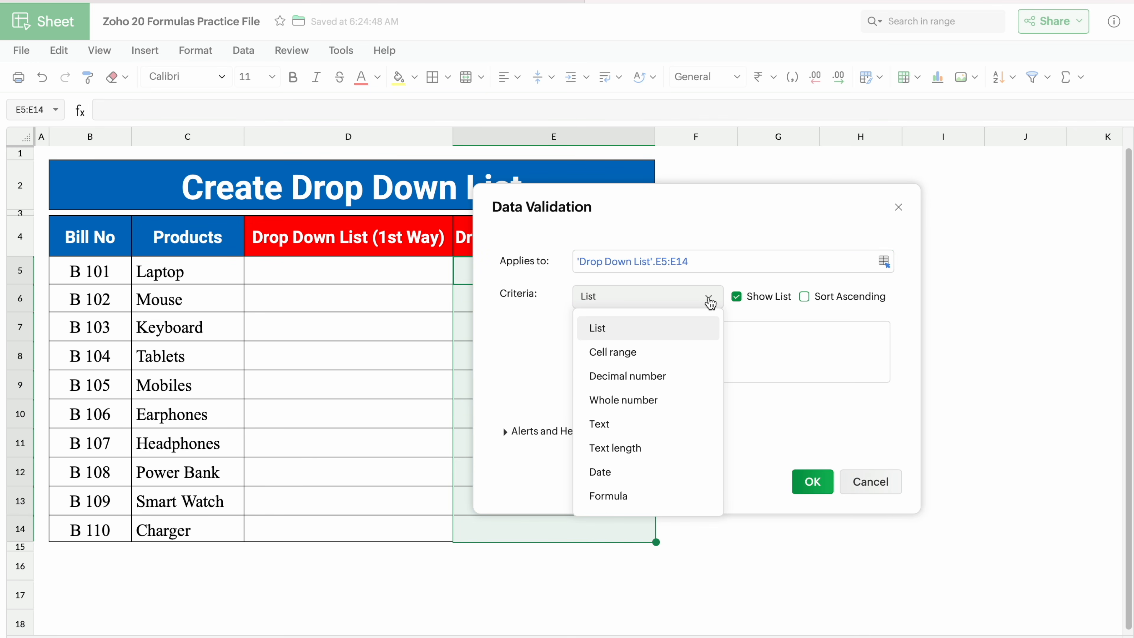
left_click(629, 357)
left_click(605, 333)
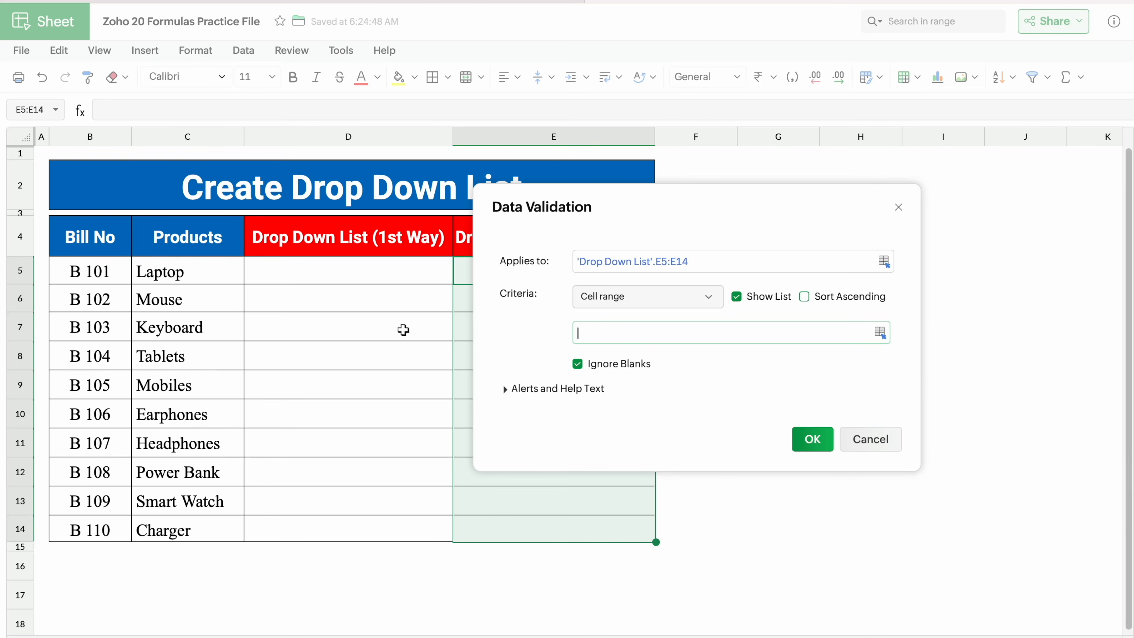
left_click(207, 274)
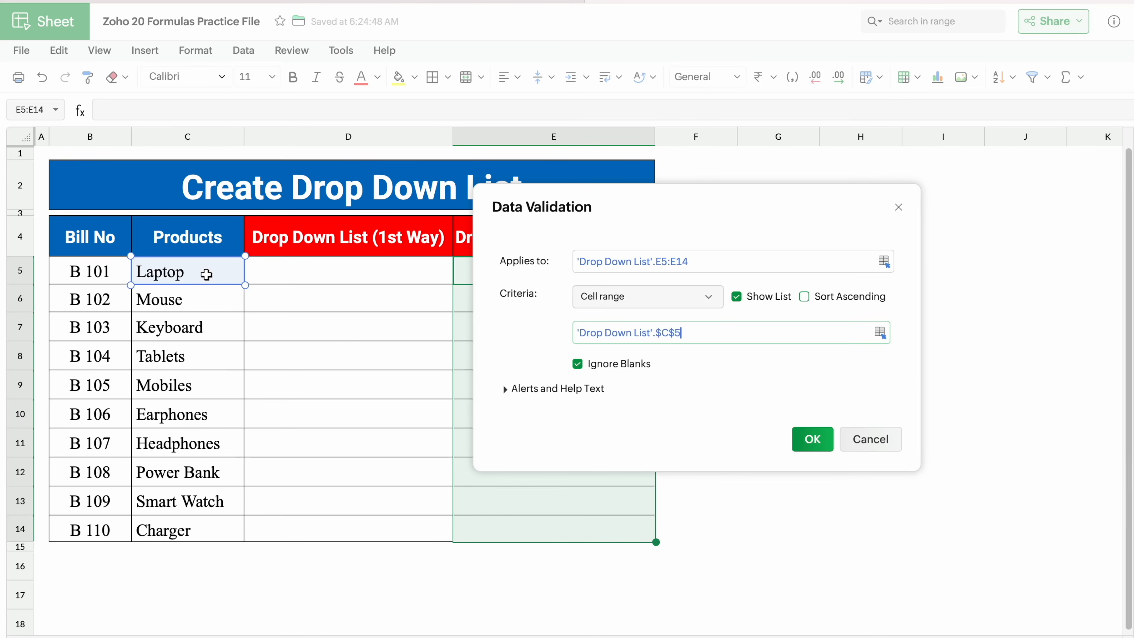
left_click_drag(206, 275, 195, 526)
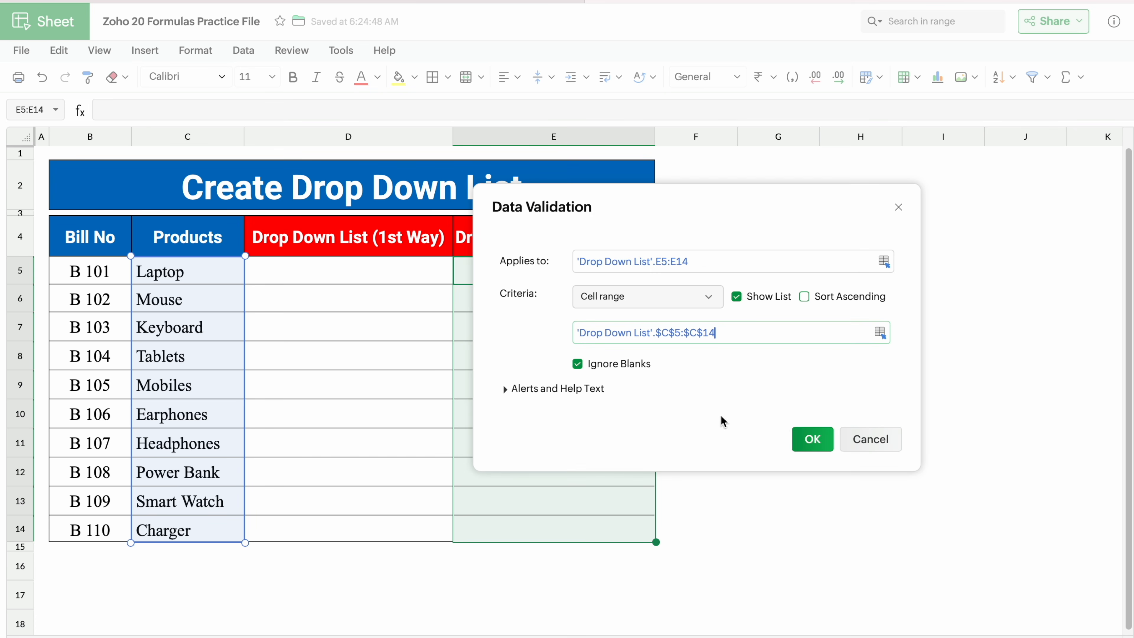
left_click(814, 444)
left_click(663, 263)
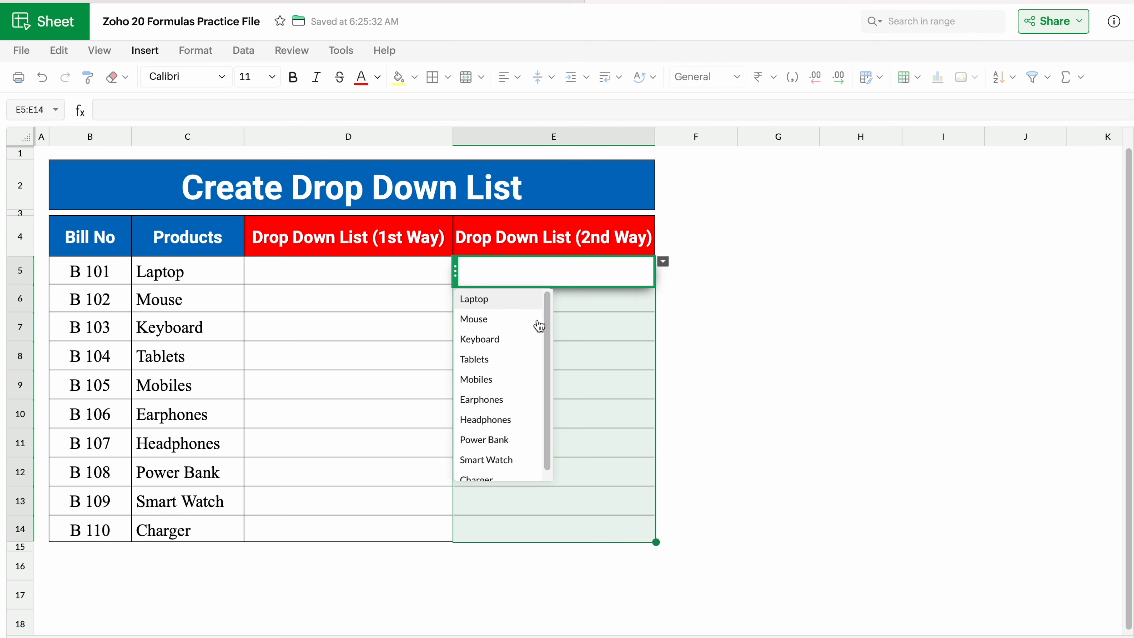
left_click(608, 298)
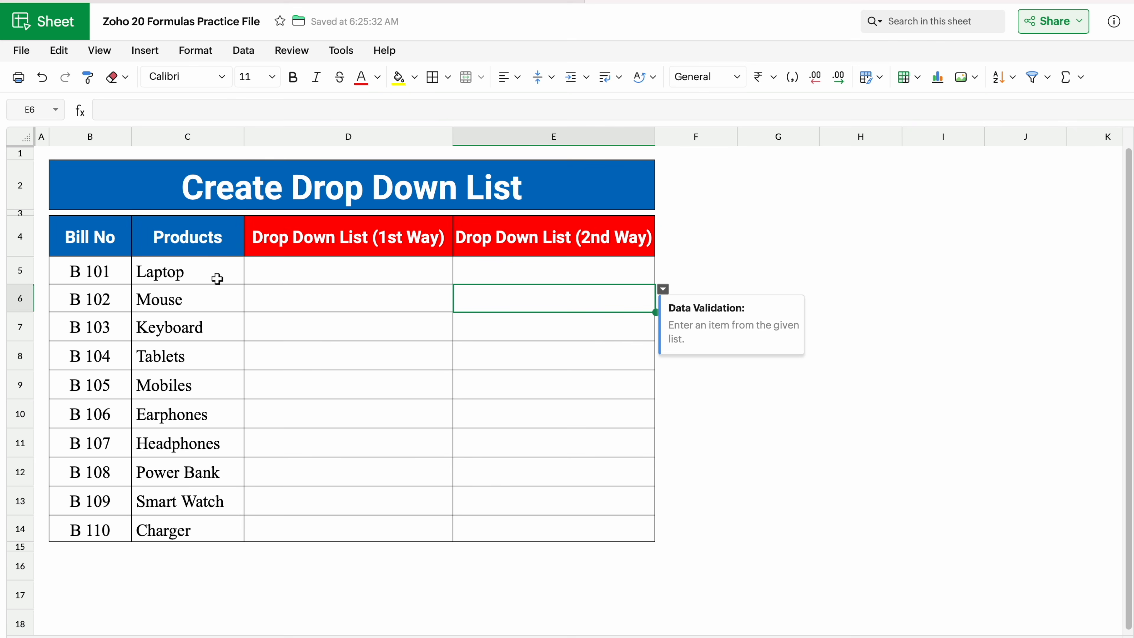
- Delete the product names in C5:C14 and compare the drop-down lists in D5 and E5
left_click_drag(203, 271, 203, 524)
key("Delete")
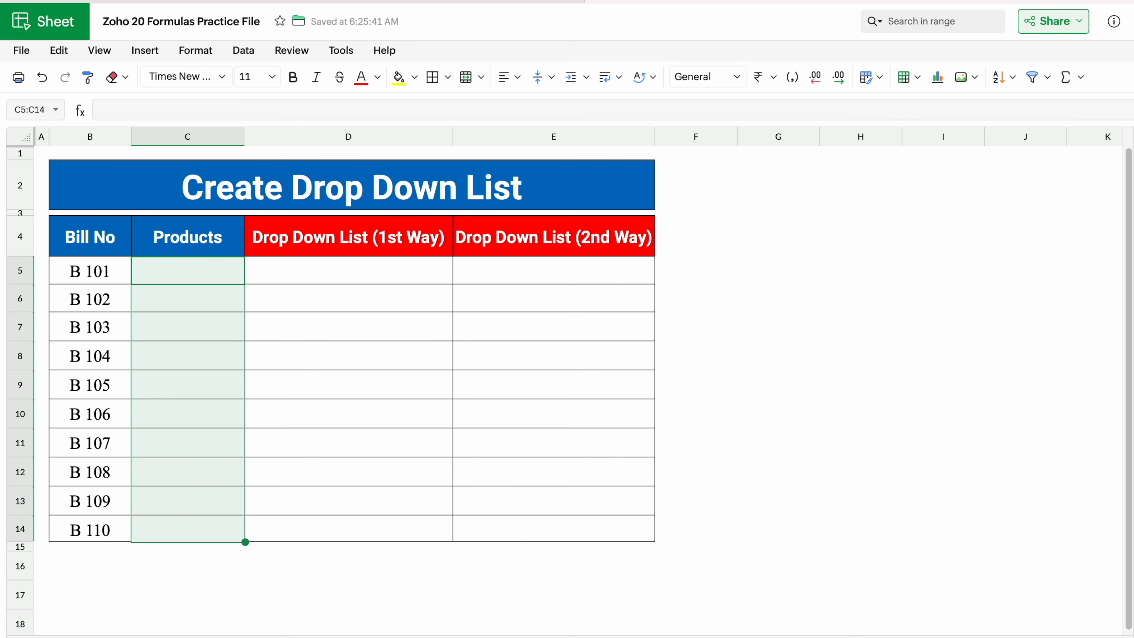
left_click(339, 278)
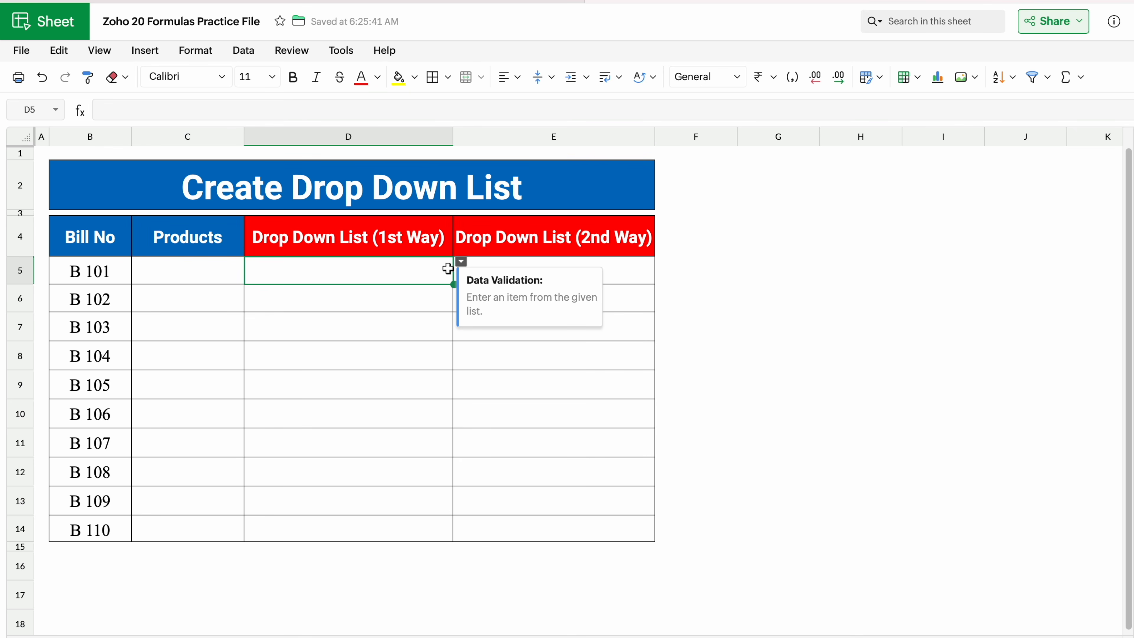
left_click(461, 262)
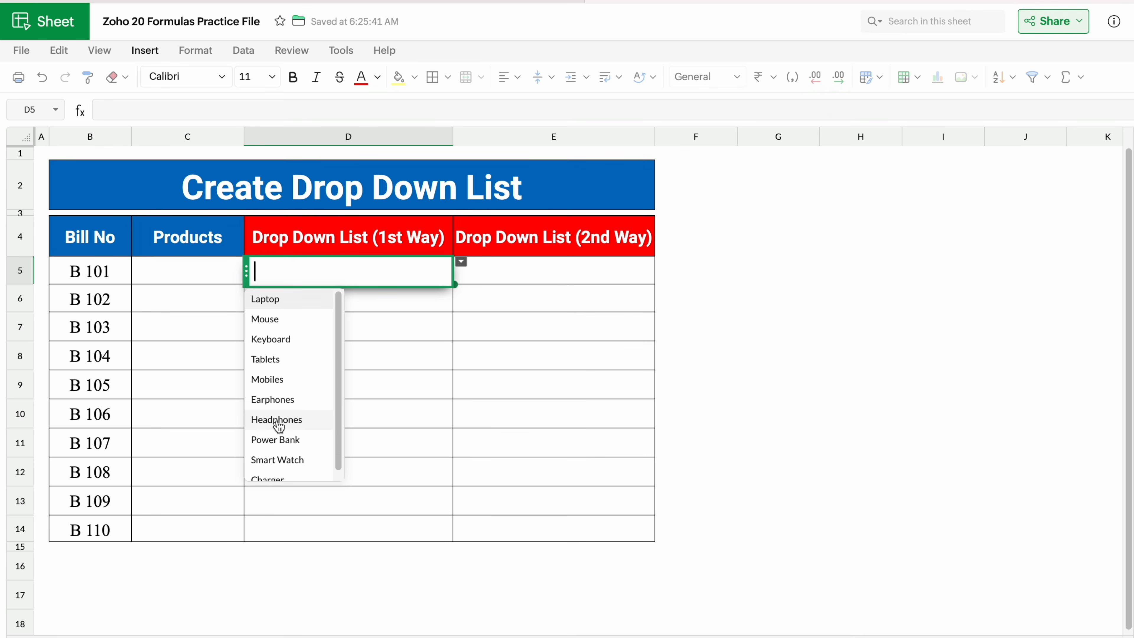
left_click(508, 271)
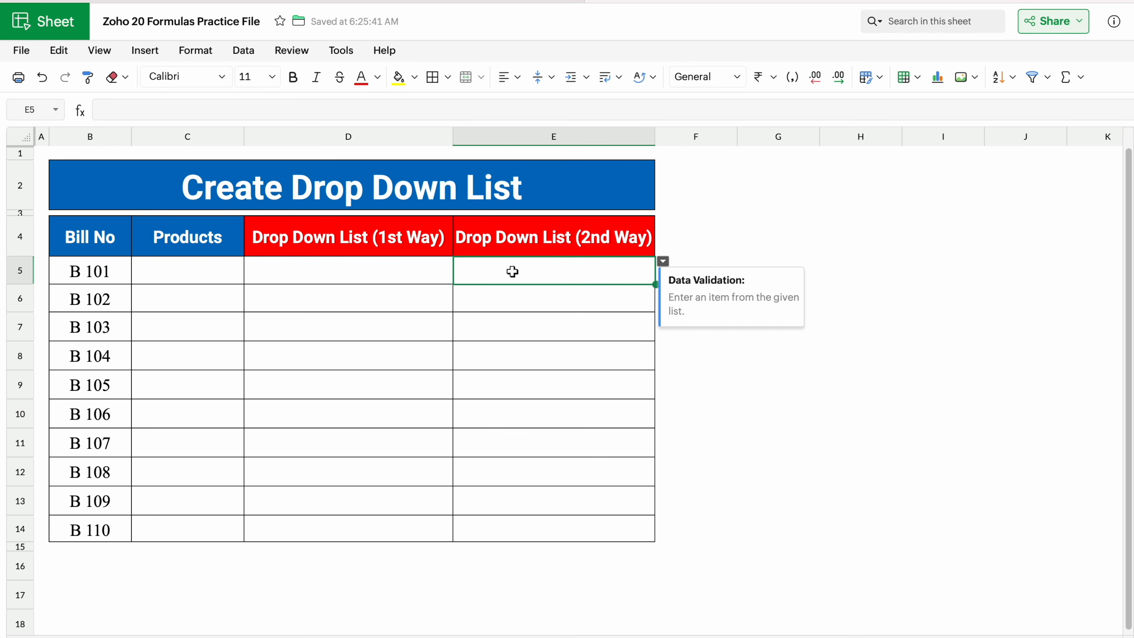
left_click(663, 261)
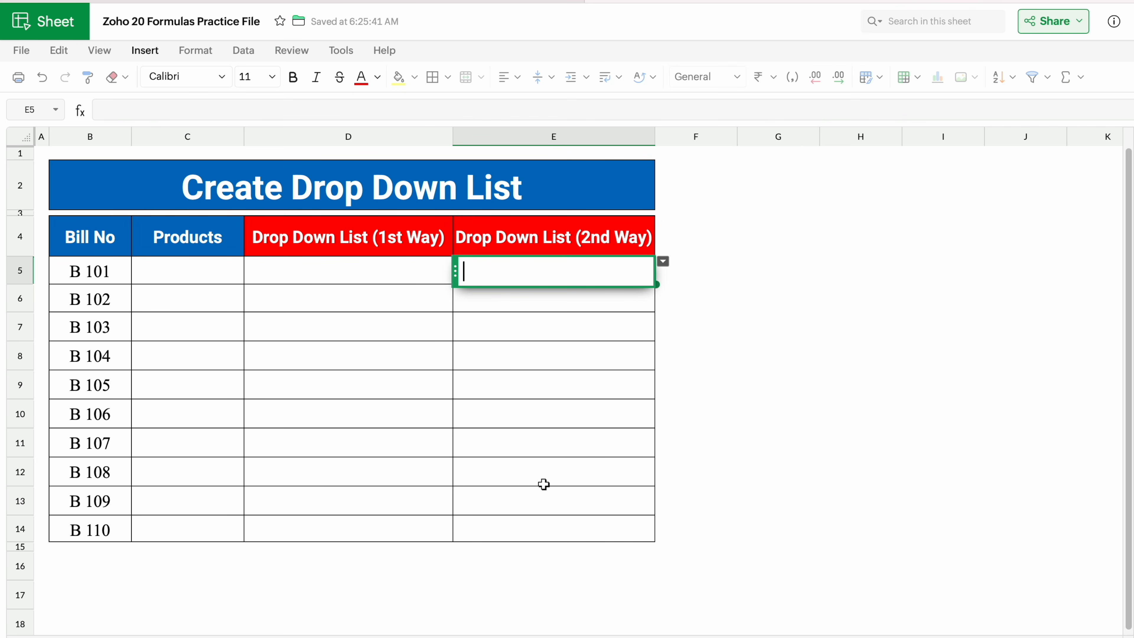
left_click(404, 278)
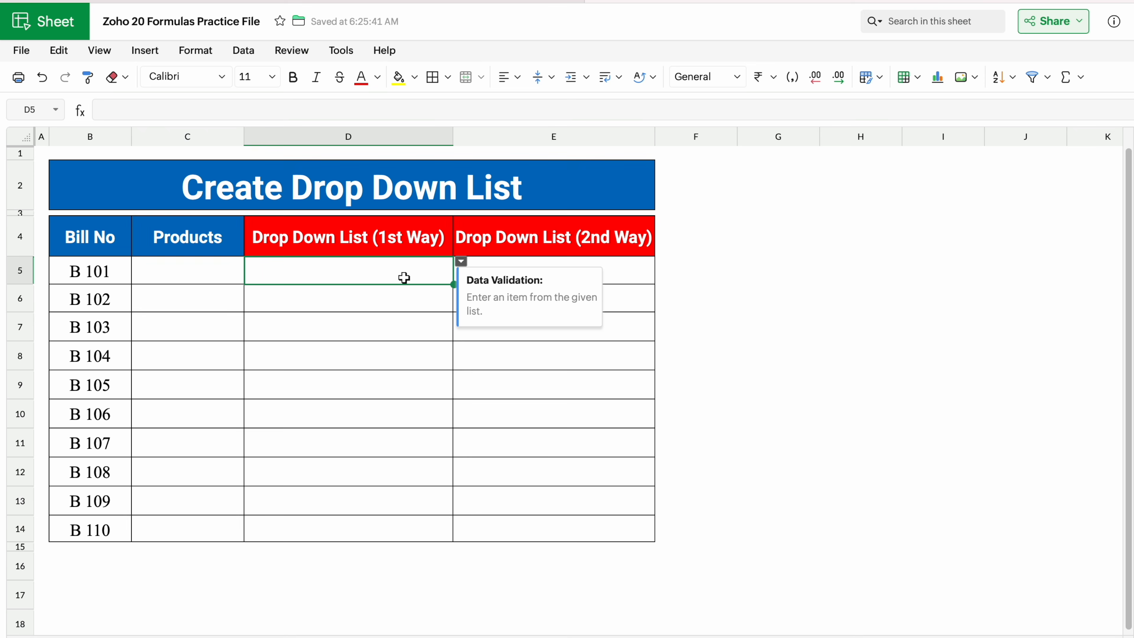